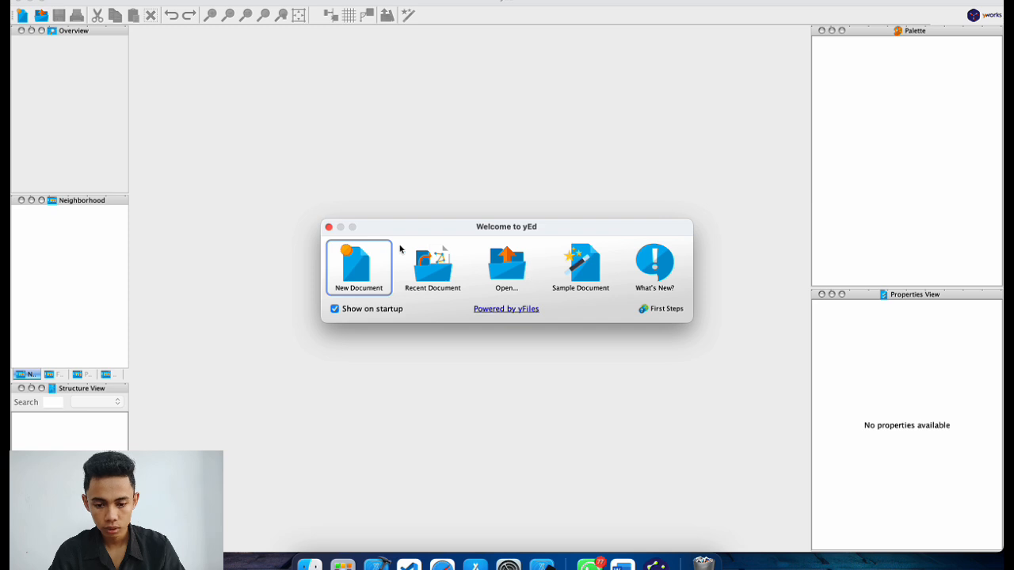
Create the blank diagram unnamed0, collapse Shape Nodes and expand the Entity Relationship palette.
{"action": "left_click", "coordinate": [366, 256]}
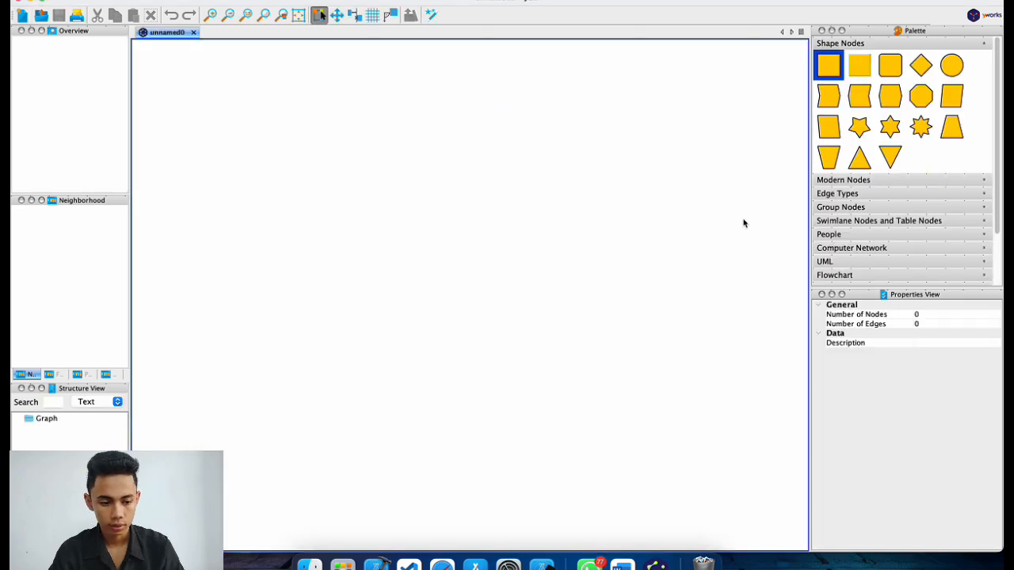
{"action": "left_click", "coordinate": [985, 45]}
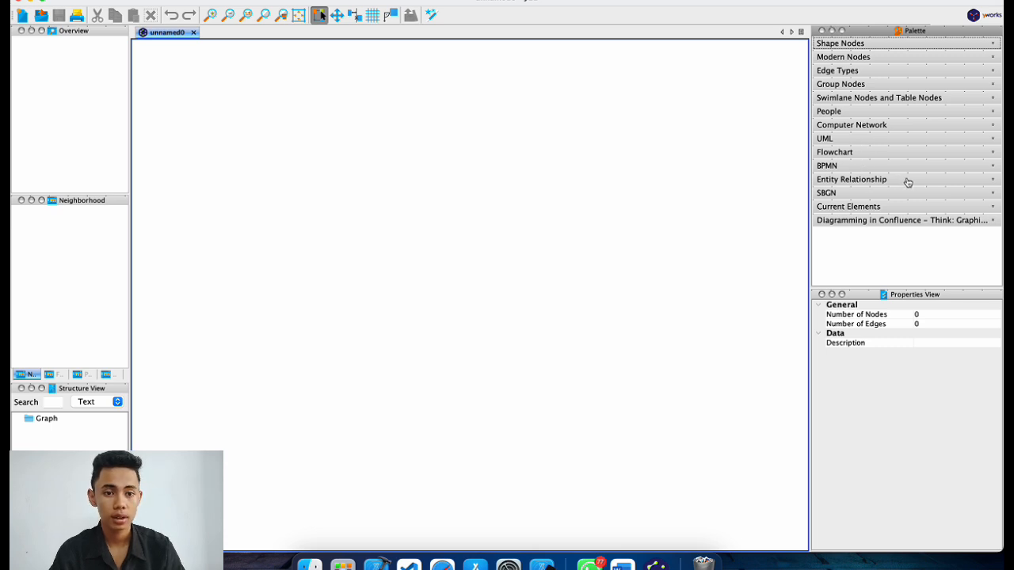
{"action": "left_click", "coordinate": [907, 182]}
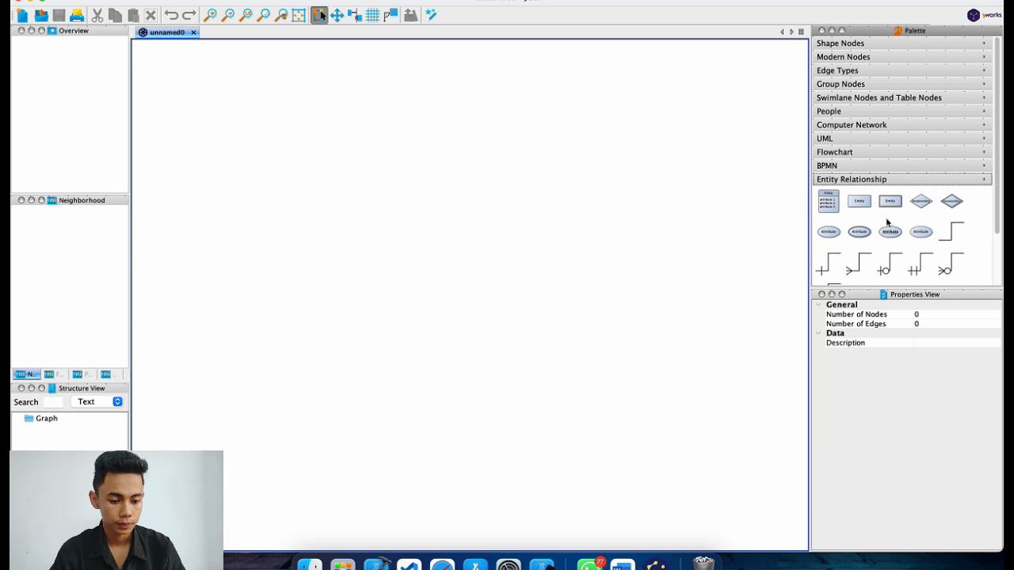
{"action": "scroll", "coordinate": [885, 218], "scroll_direction": "down", "scroll_amount": 1}
{"action": "scroll", "coordinate": [888, 223], "scroll_direction": "down", "scroll_amount": 1}
{"action": "scroll", "coordinate": [888, 222], "scroll_direction": "down", "scroll_amount": 1}
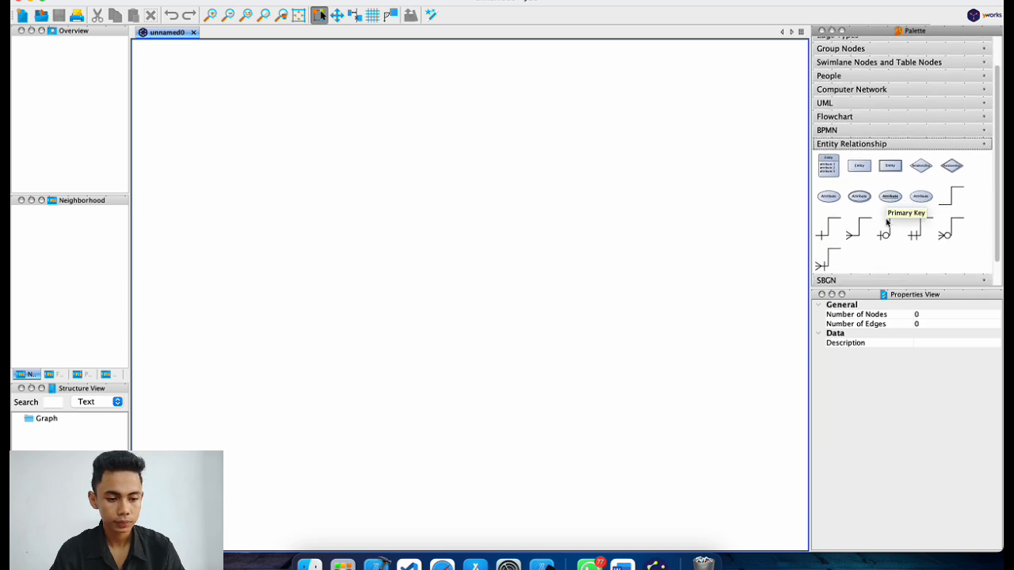
{"action": "scroll", "coordinate": [888, 223], "scroll_direction": "up", "scroll_amount": 2}
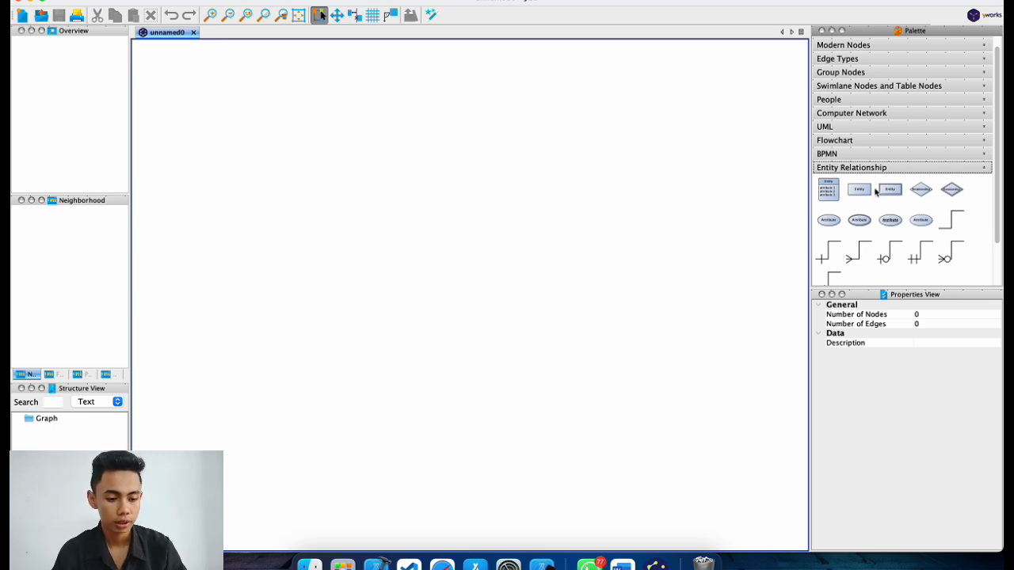
Place an Entity box on the canvas and label it dosen.
{"action": "left_click_drag", "start_coordinate": [865, 190], "coordinate": [319, 224]}
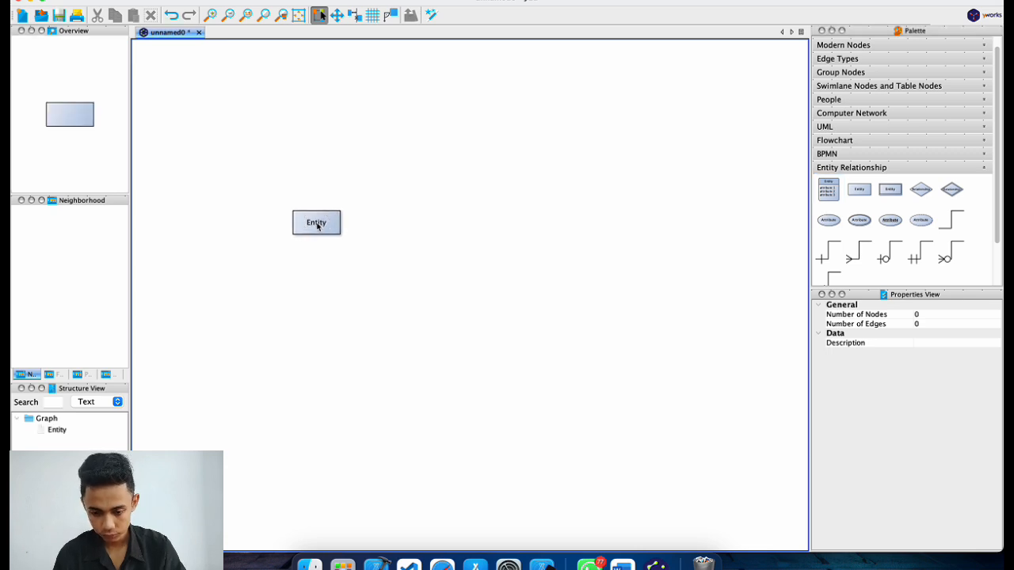
{"action": "double_click", "coordinate": [325, 225]}
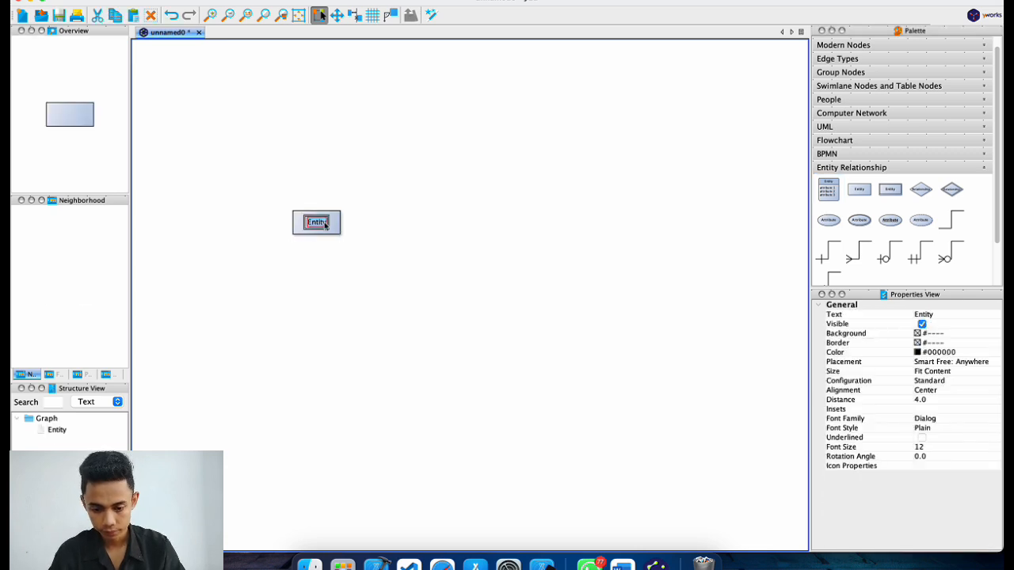
{"action": "type", "text": "dosen"}
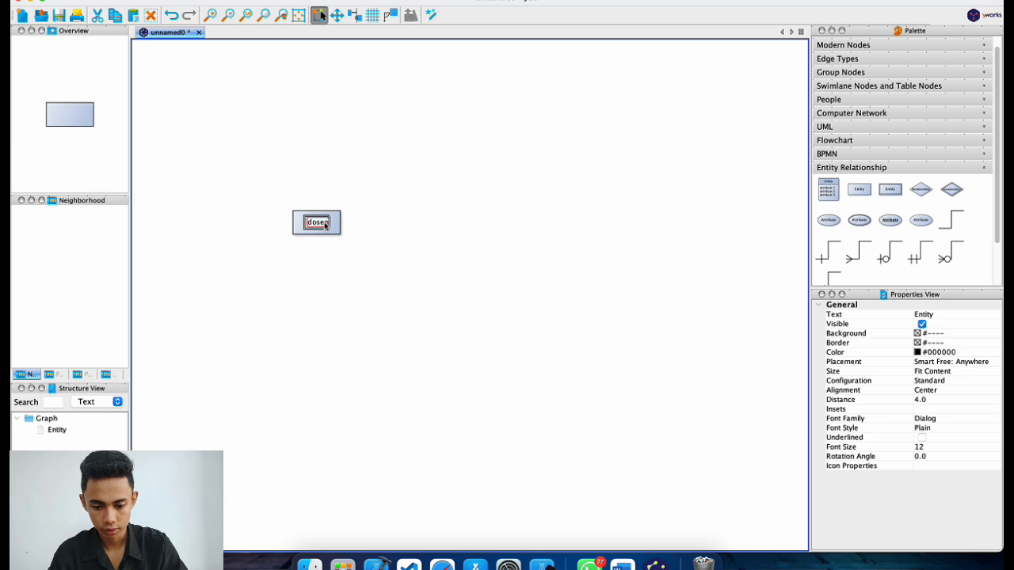
{"action": "key", "text": "Return"}
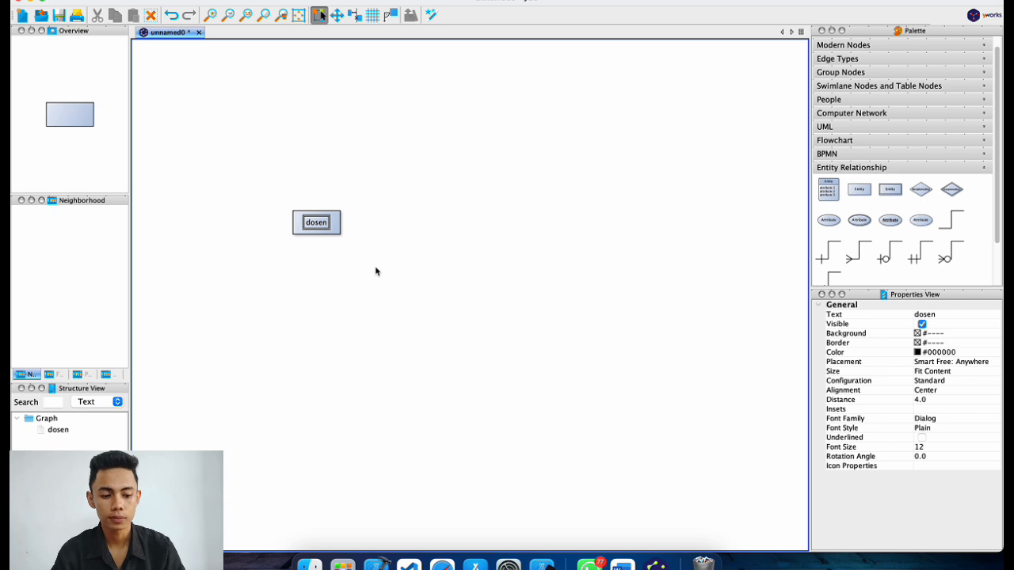
Add an Attribute ellipse labelled nama_dosen above dosen.
{"action": "left_click", "coordinate": [832, 220]}
{"action": "left_click_drag", "start_coordinate": [833, 221], "coordinate": [264, 173]}
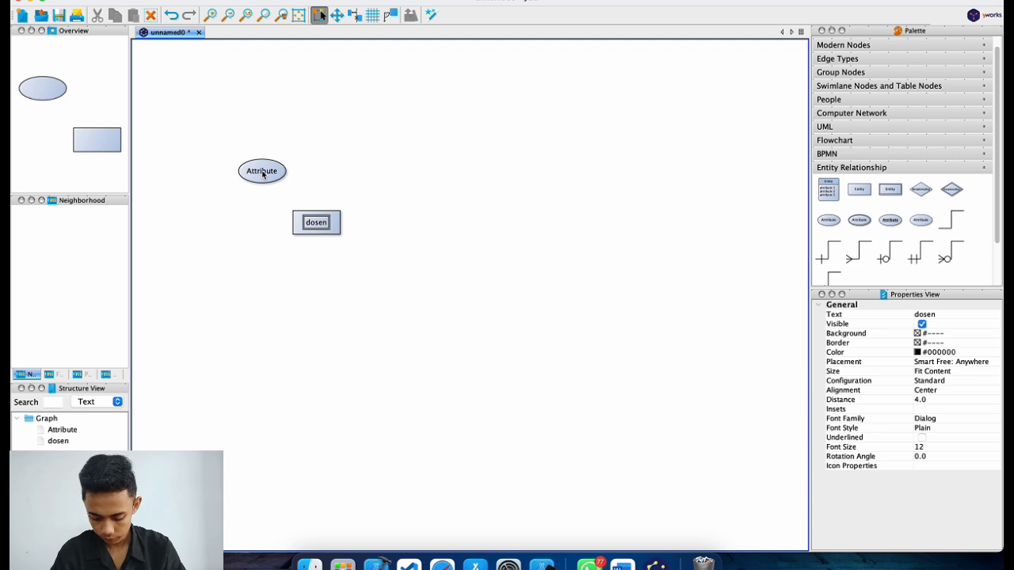
{"action": "double_click", "coordinate": [263, 172]}
{"action": "type", "text": "na"}
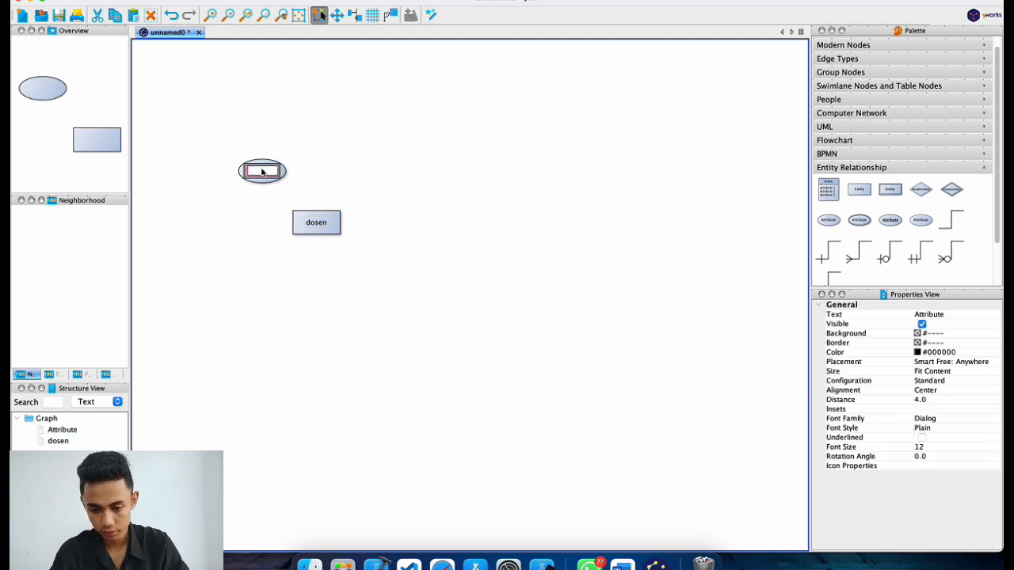
{"action": "type", "text": "ma_dosen"}
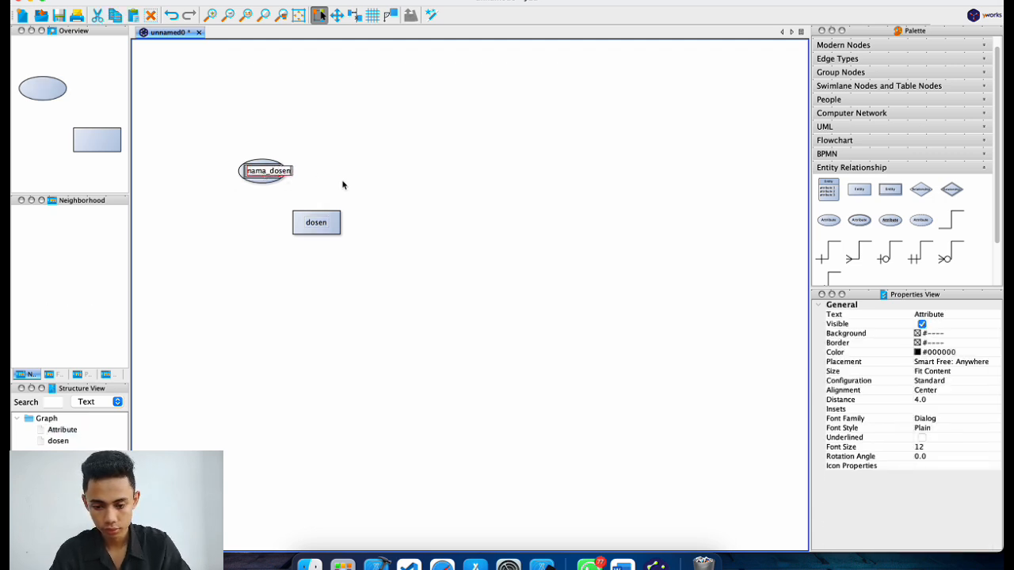
{"action": "key", "text": "Return"}
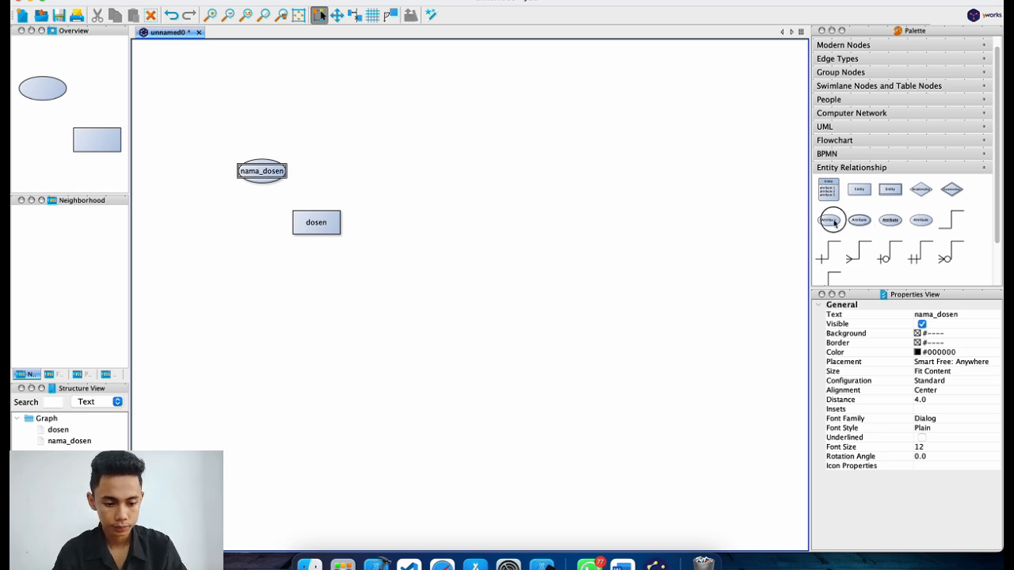
Add a plain nidn attribute to the left of dosen.
{"action": "left_click_drag", "start_coordinate": [829, 220], "coordinate": [230, 225]}
{"action": "left_click", "coordinate": [231, 224]}
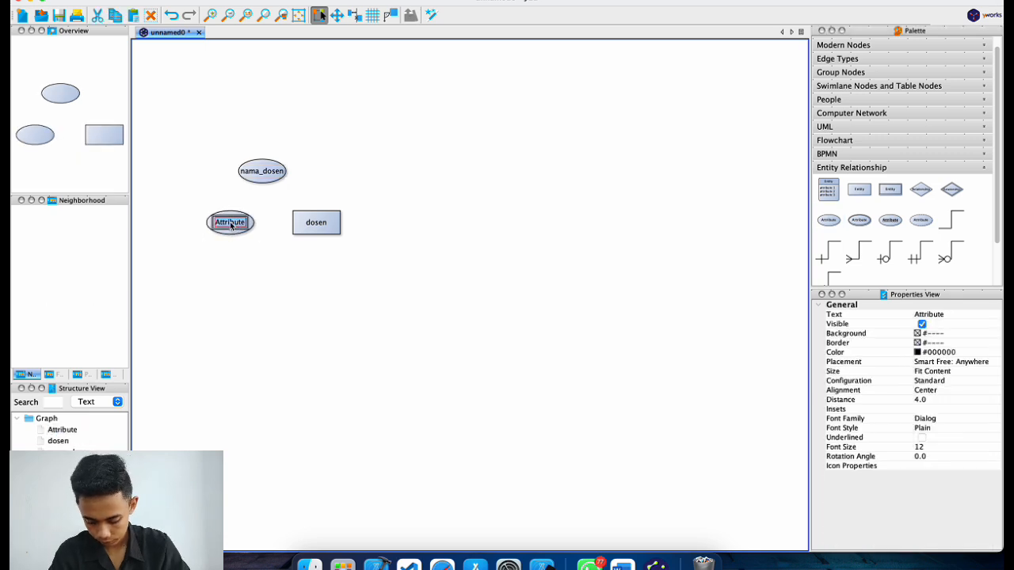
{"action": "type", "text": "nidn"}
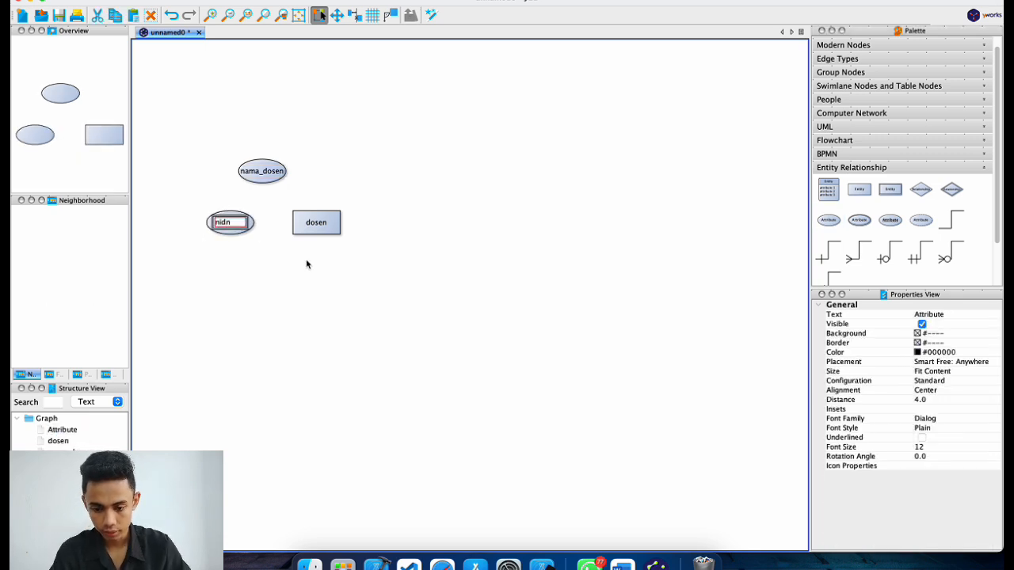
{"action": "key", "text": "Return"}
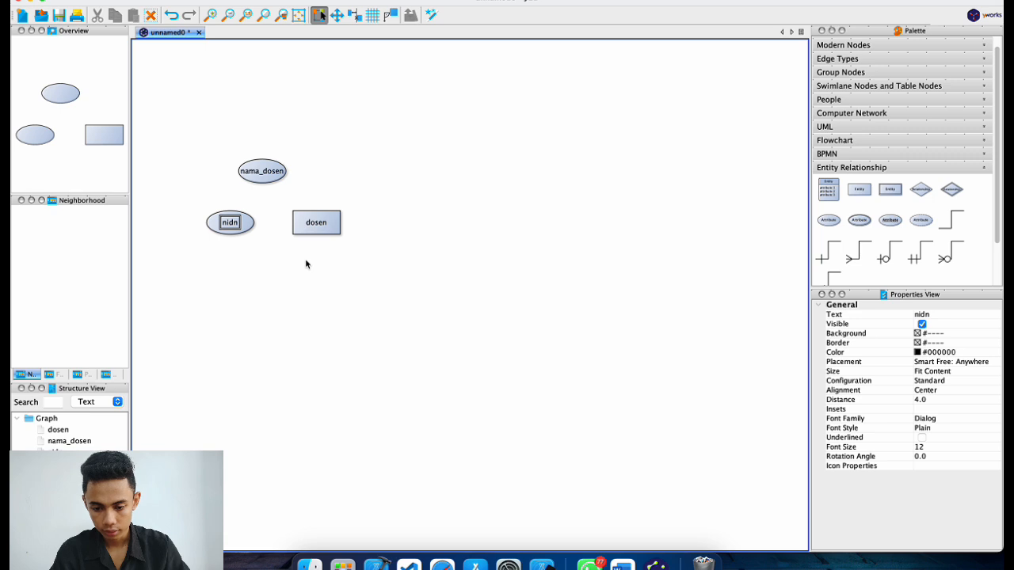
{"action": "left_click", "coordinate": [306, 260]}
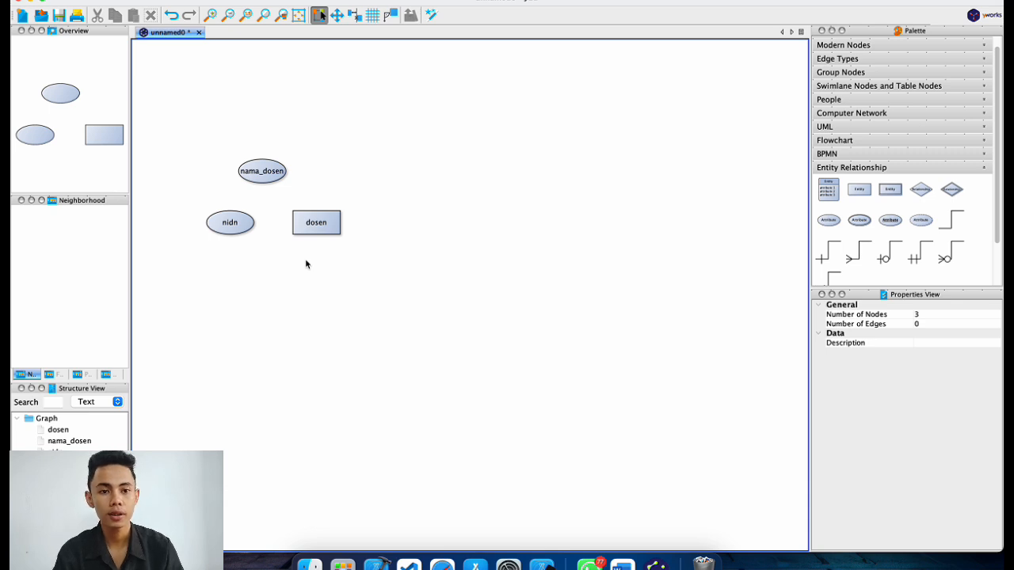
{"action": "left_click", "coordinate": [237, 228]}
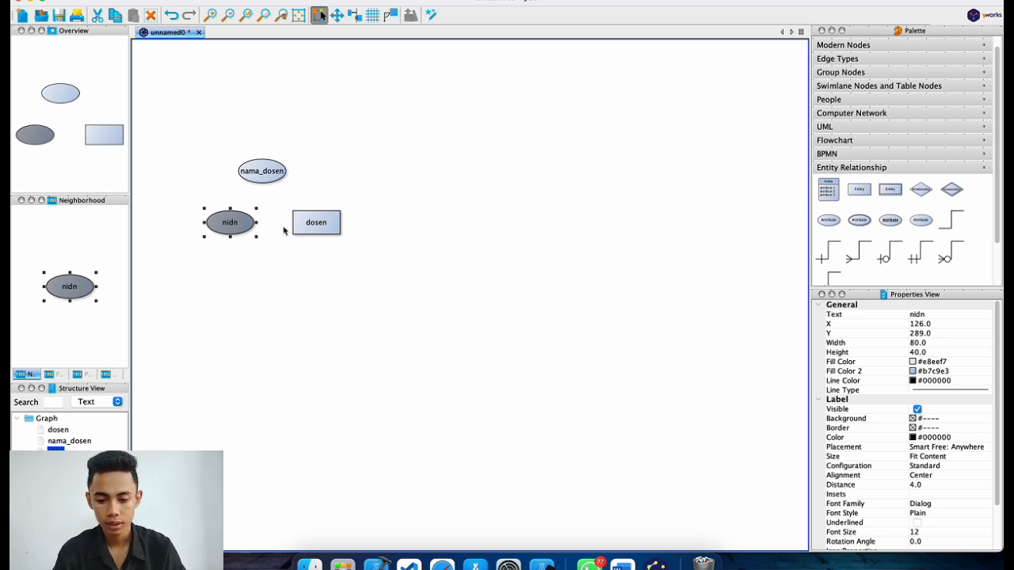
Replace the plain nidn with a Primary Key attribute labelled nidn left of dosen.
{"action": "key", "text": "Delete"}
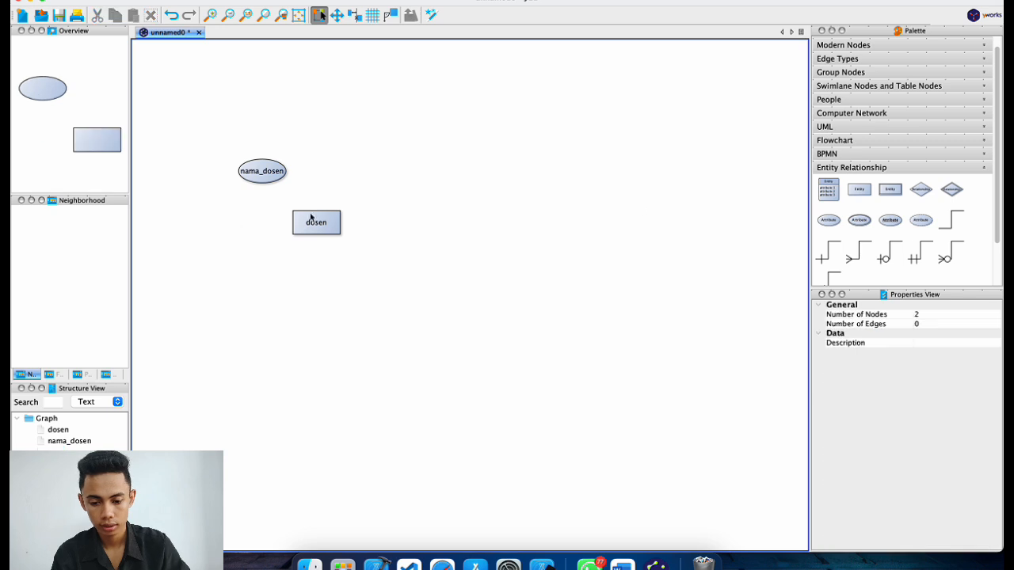
{"action": "left_click_drag", "start_coordinate": [889, 221], "coordinate": [226, 224]}
{"action": "double_click", "coordinate": [226, 221]}
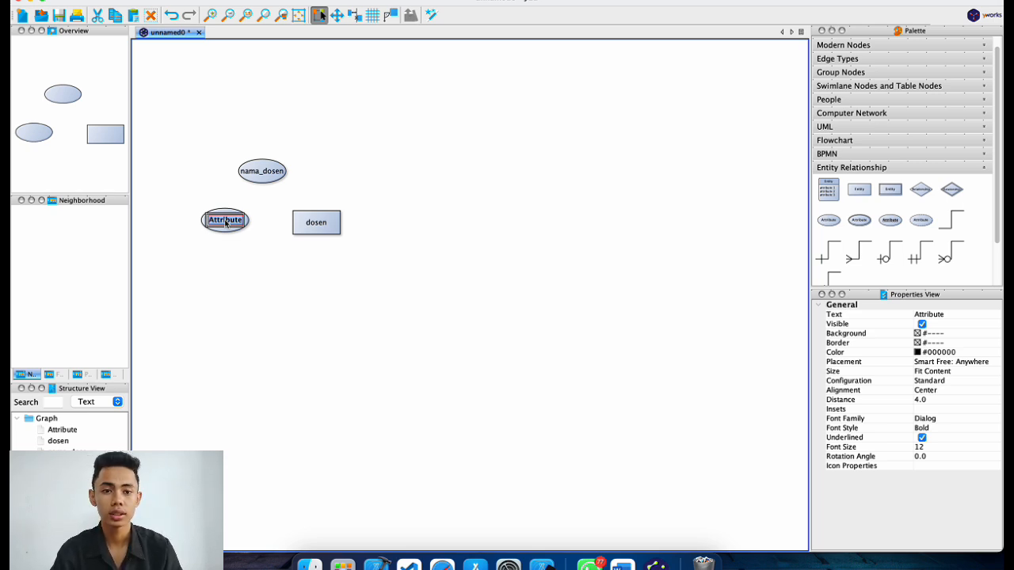
{"action": "key", "text": "BackSpace"}
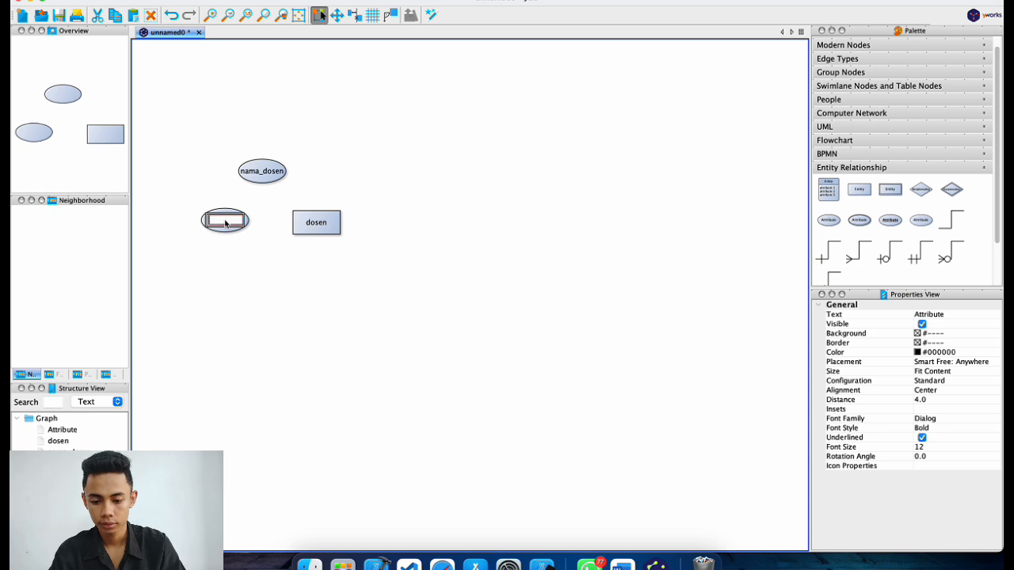
{"action": "type", "text": "nidn"}
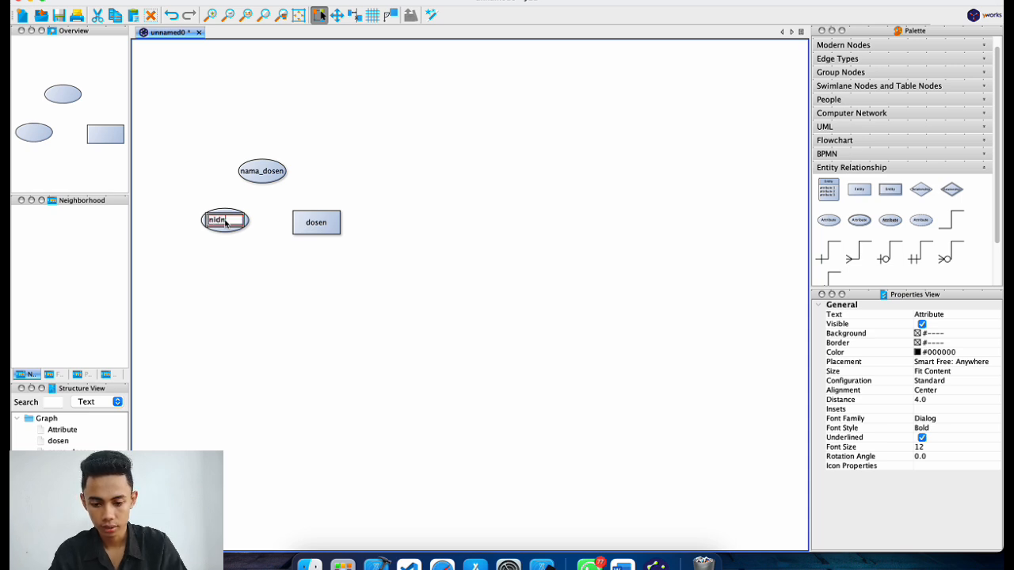
{"action": "key", "text": "Return"}
{"action": "left_click", "coordinate": [386, 284]}
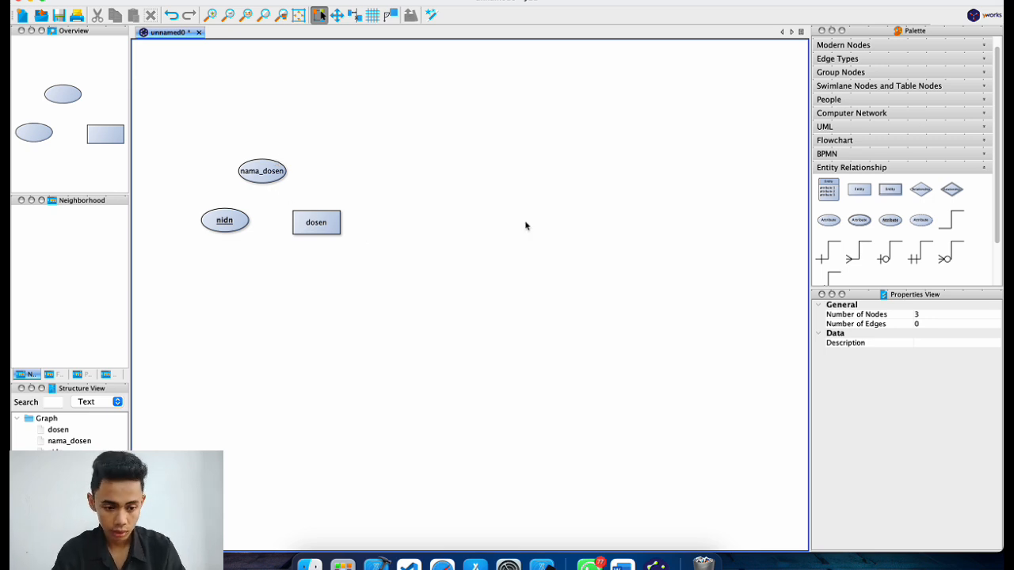
Connect nama_dosen and nidn to dosen with ER edges and place another Entity box to the right.
{"action": "left_click_drag", "start_coordinate": [951, 220], "coordinate": [324, 219]}
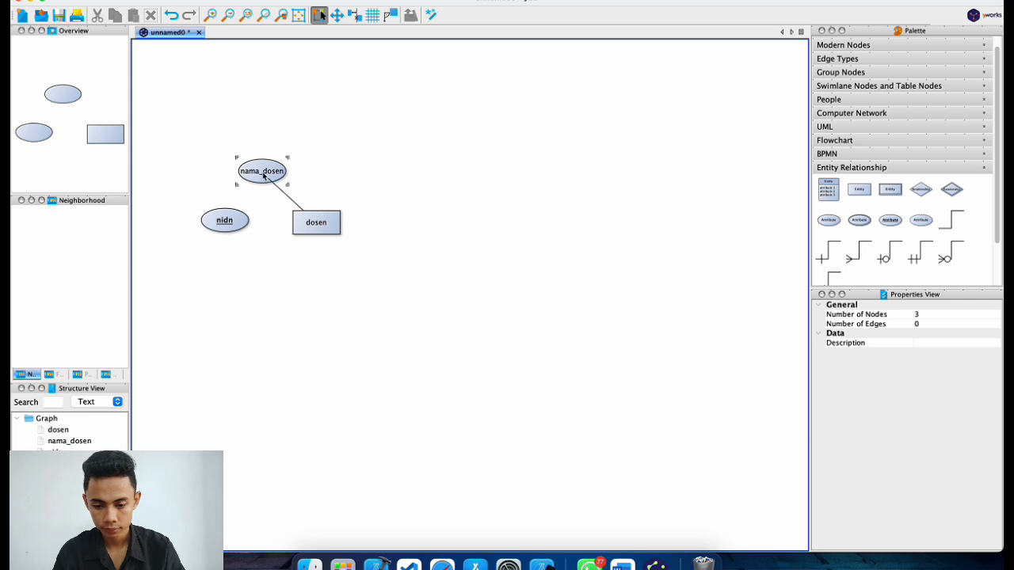
{"action": "left_click_drag", "start_coordinate": [264, 176], "coordinate": [264, 176]}
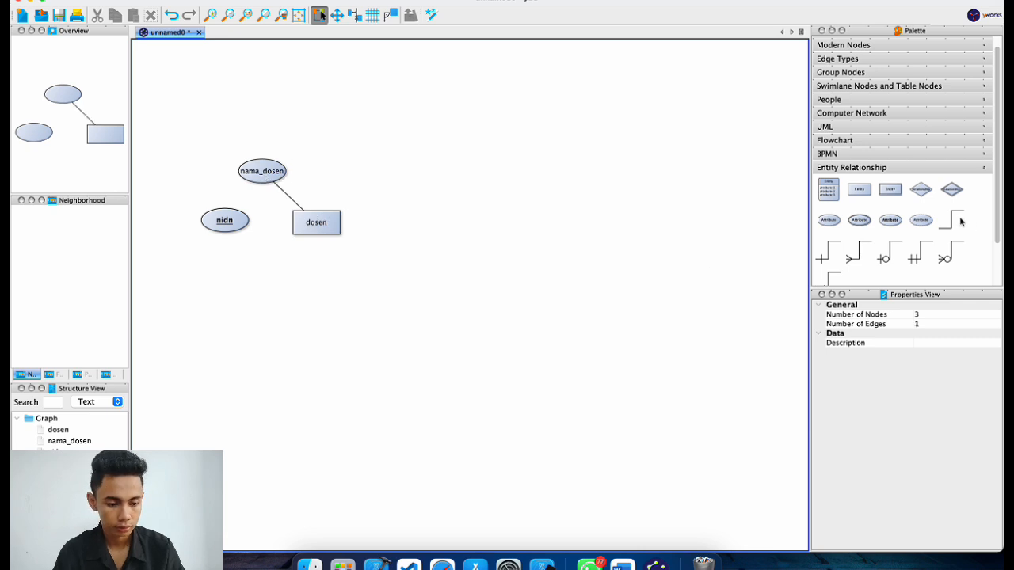
{"action": "left_click_drag", "start_coordinate": [957, 220], "coordinate": [320, 218]}
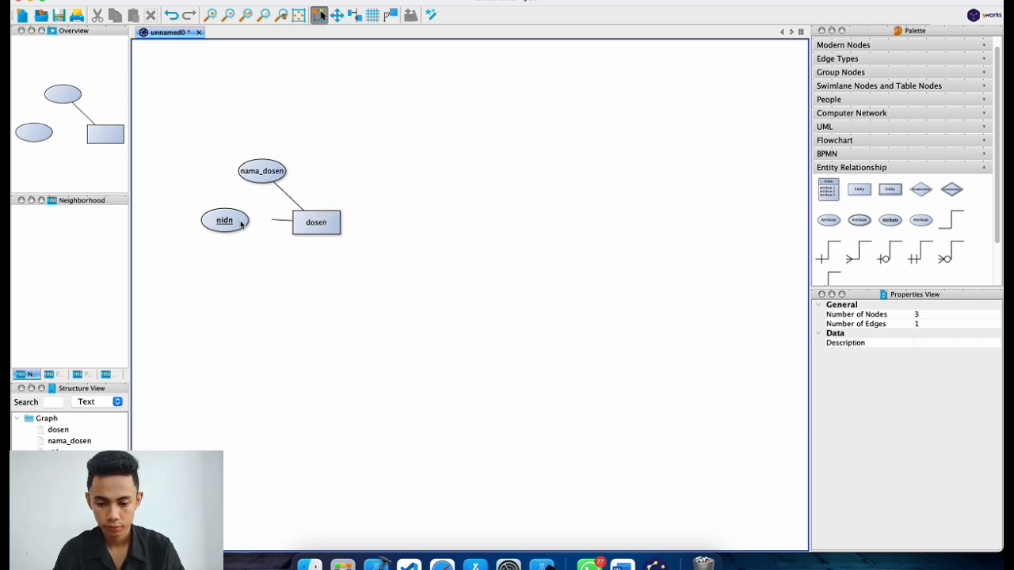
{"action": "left_click_drag", "start_coordinate": [240, 224], "coordinate": [241, 224]}
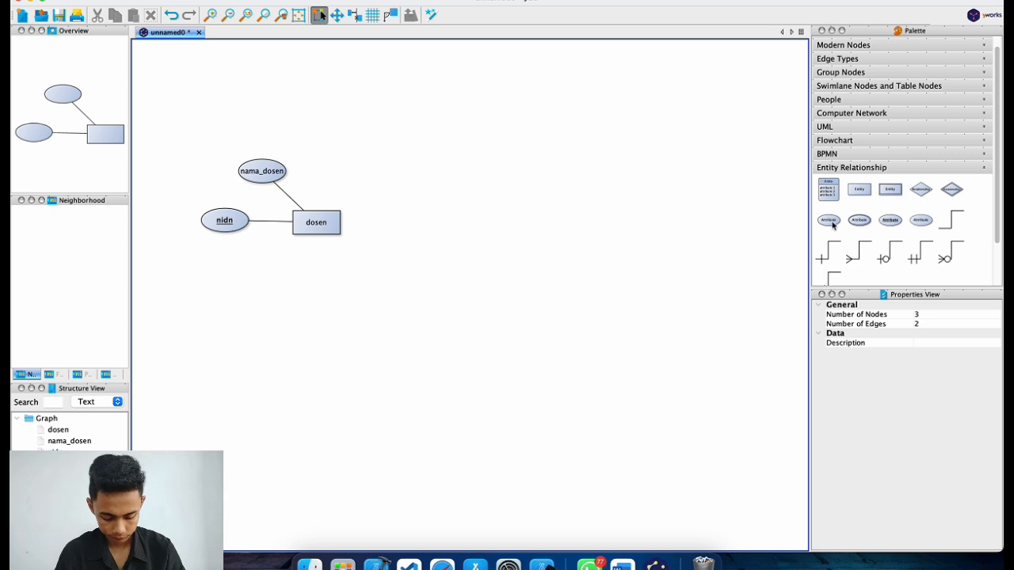
{"action": "left_click_drag", "start_coordinate": [863, 193], "coordinate": [508, 227]}
Label the second entity box mata_kuliah.
{"action": "double_click", "coordinate": [508, 228]}
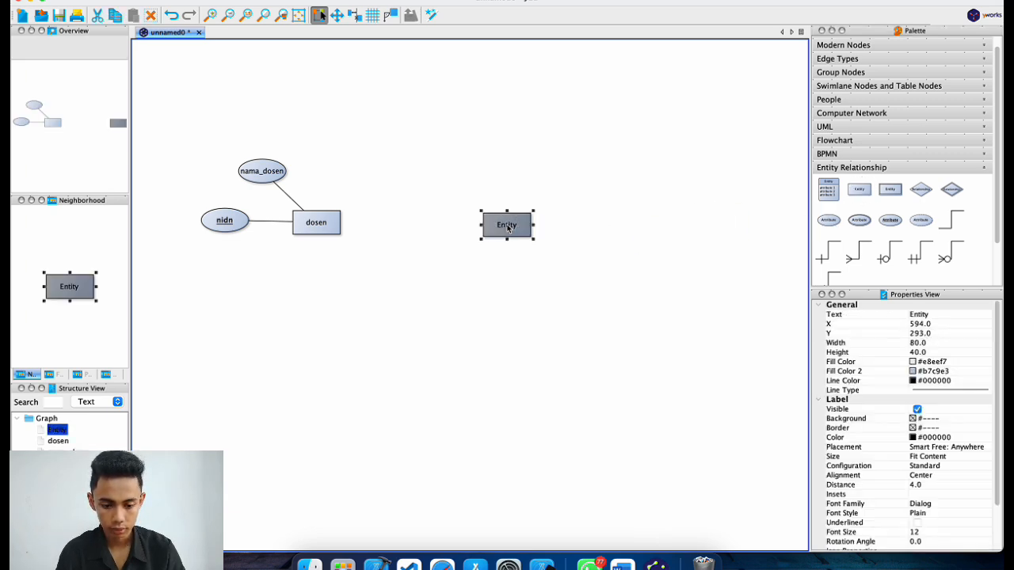
{"action": "type", "text": "mata_k"}
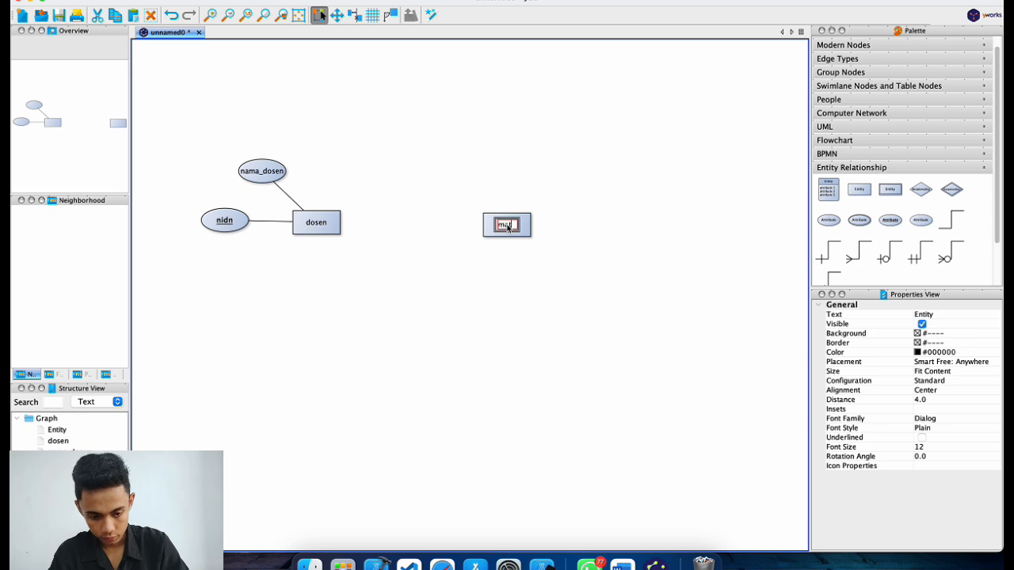
{"action": "type", "text": "uli"}
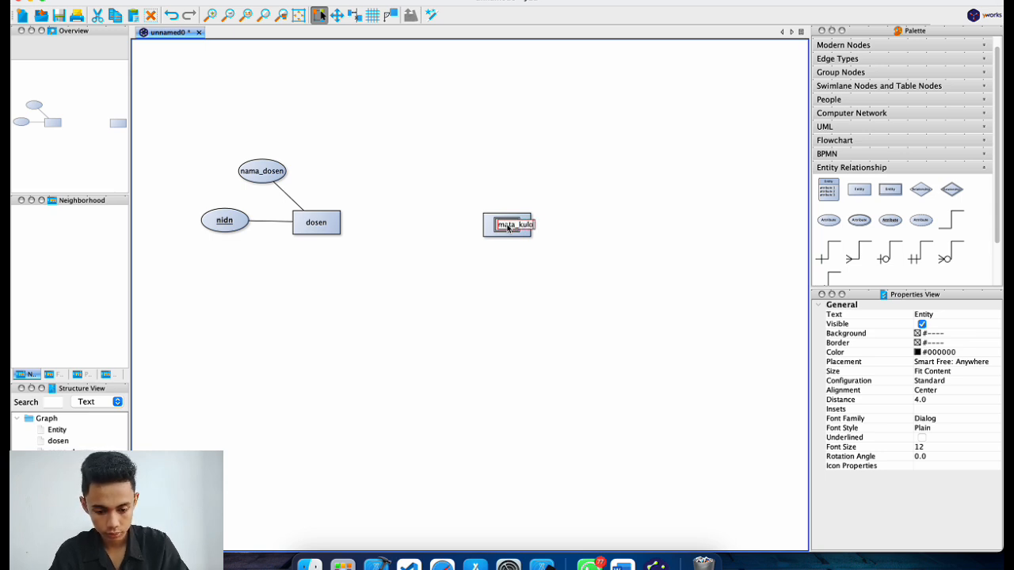
{"action": "type", "text": "ah"}
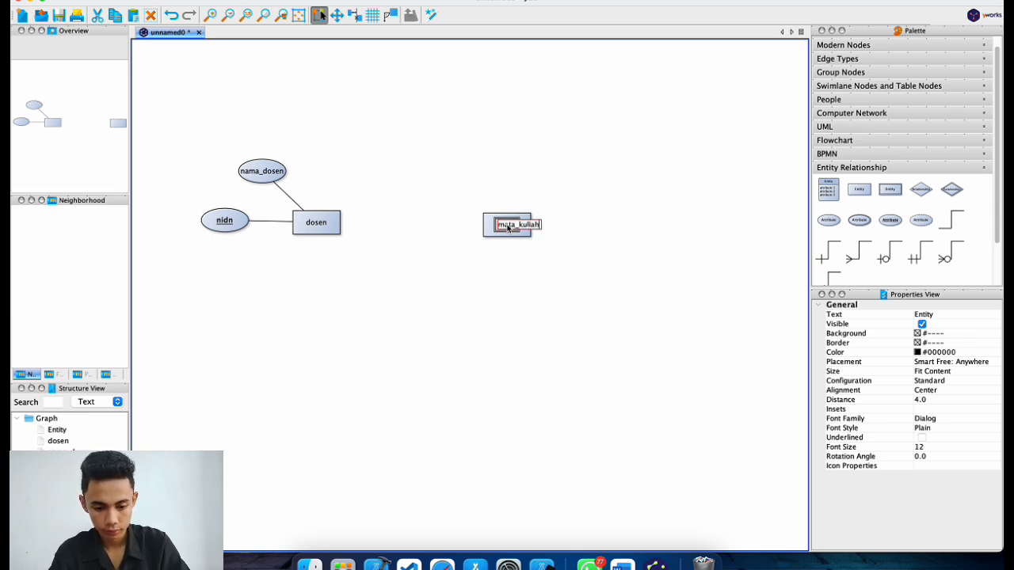
{"action": "left_click", "coordinate": [581, 326]}
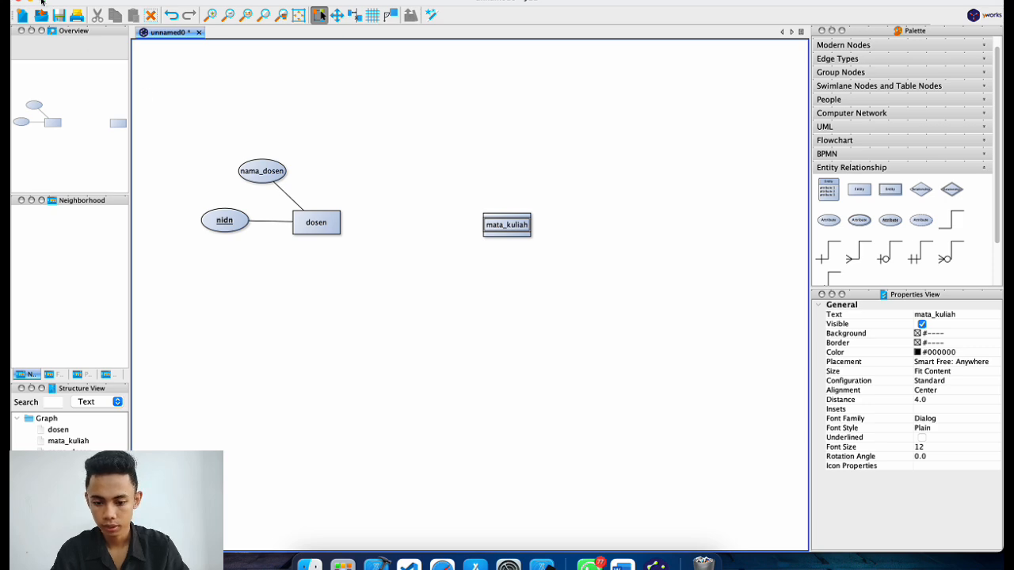
{"action": "left_click", "coordinate": [42, 2]}
{"action": "left_click", "coordinate": [522, 318]}
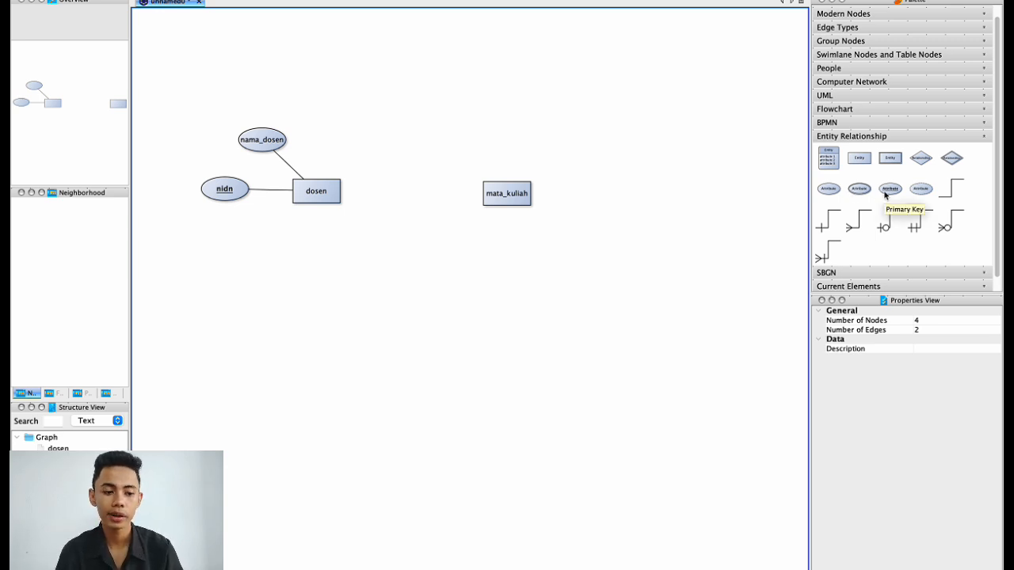
Add a Primary Key attribute kode_mk and an attribute nama_mk above mata_kuliah.
{"action": "left_click", "coordinate": [869, 190]}
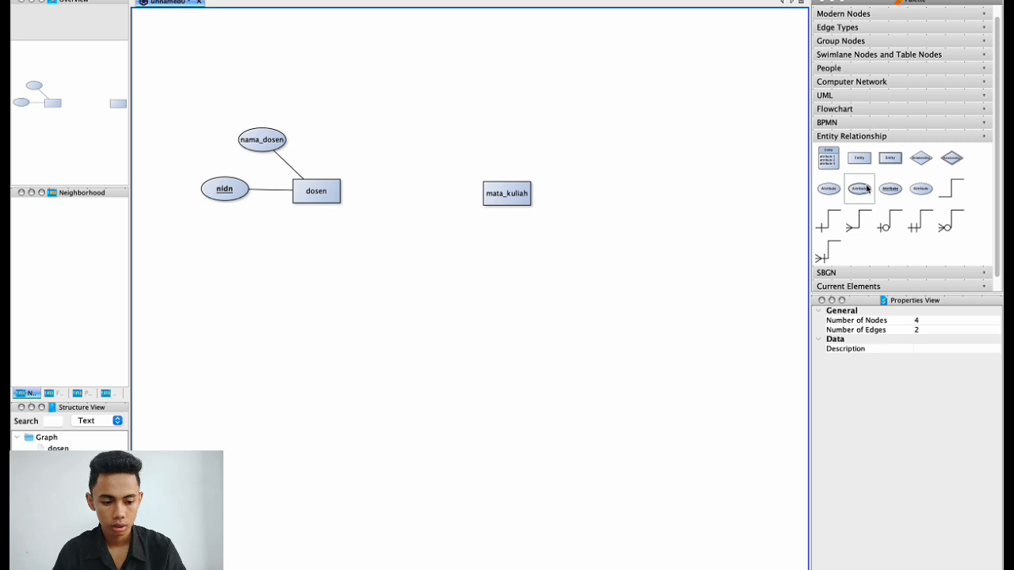
{"action": "left_click_drag", "start_coordinate": [888, 192], "coordinate": [475, 133]}
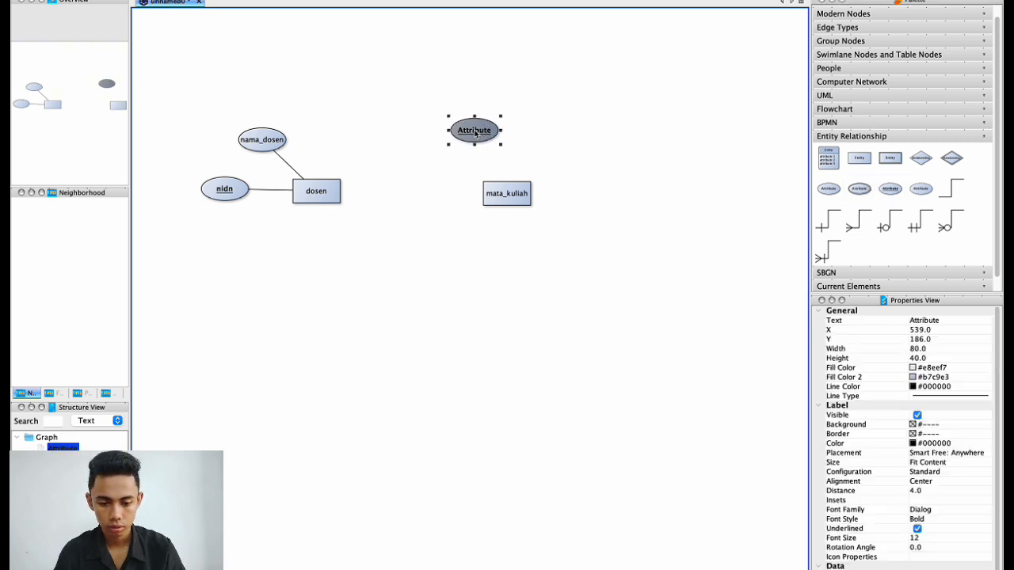
{"action": "double_click", "coordinate": [475, 132]}
{"action": "type", "text": "kode_mk"}
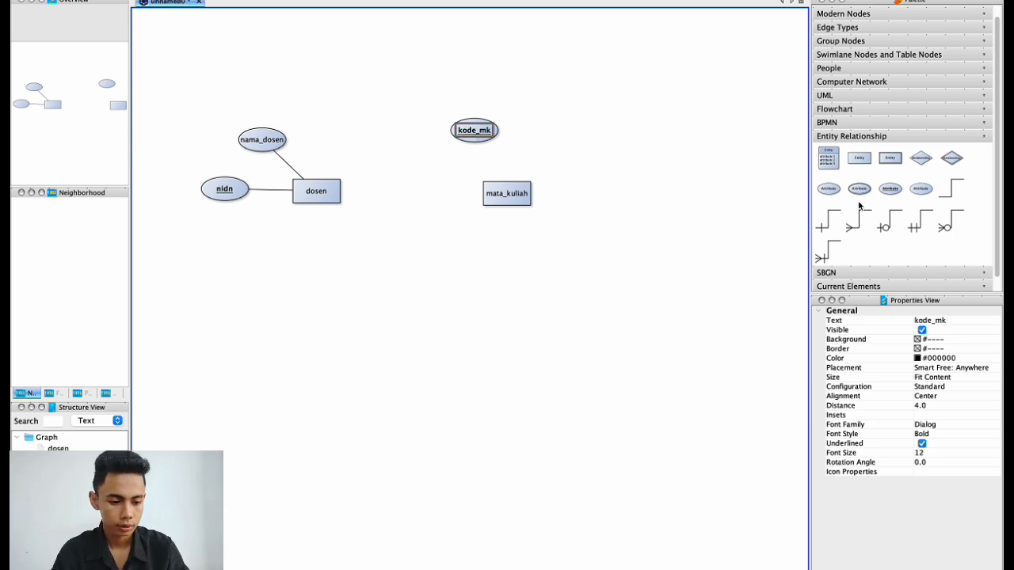
{"action": "left_click_drag", "start_coordinate": [832, 188], "coordinate": [549, 132]}
{"action": "left_click", "coordinate": [549, 131]}
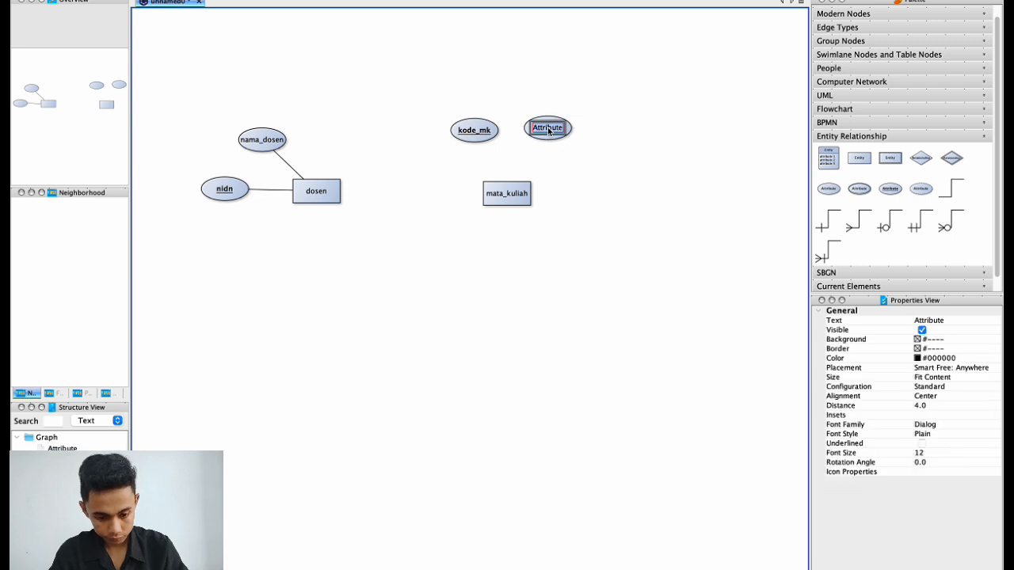
{"action": "type", "text": "nama"}
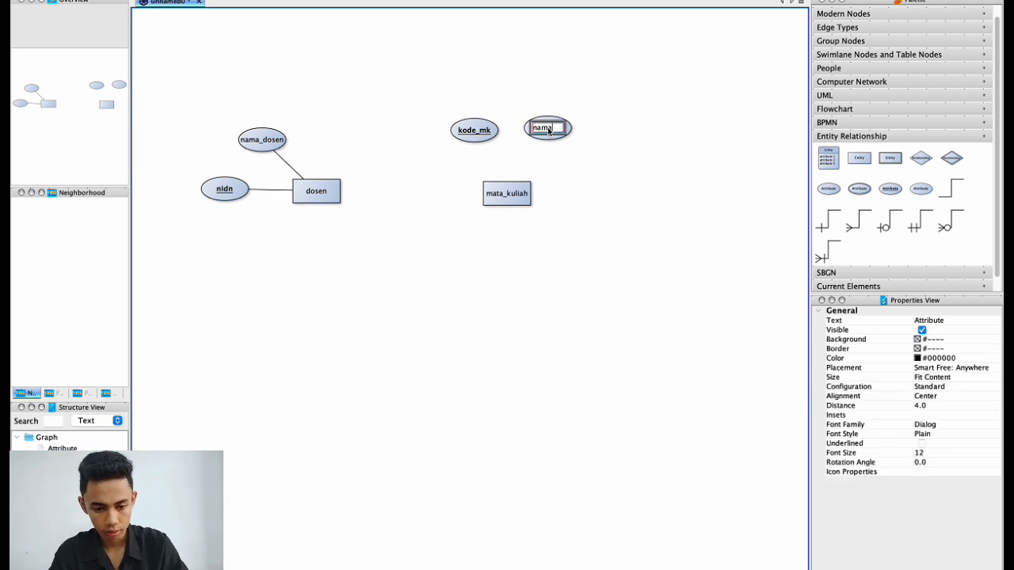
{"action": "type", "text": "_mk"}
{"action": "key", "text": "Return"}
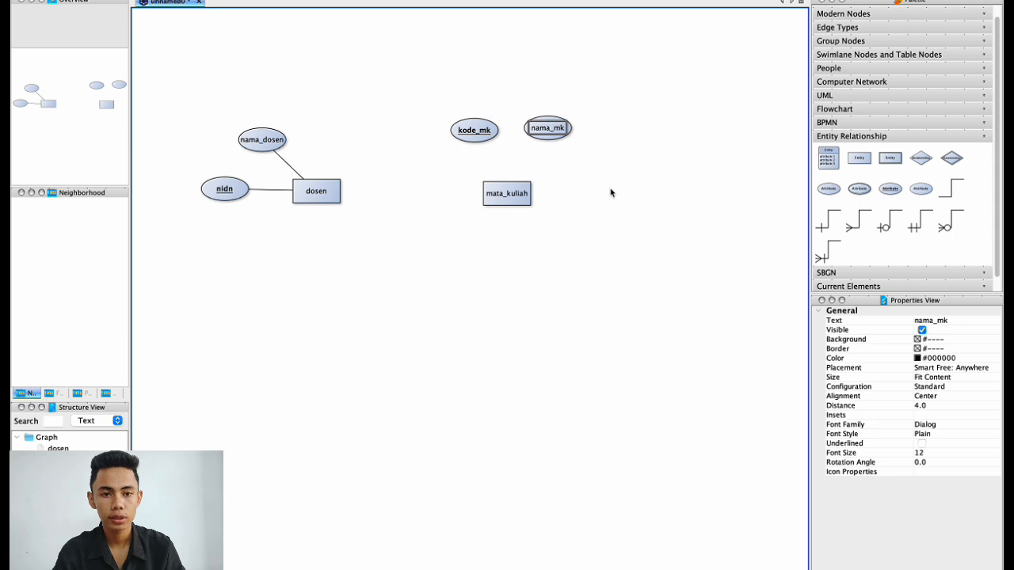
{"action": "left_click", "coordinate": [611, 192]}
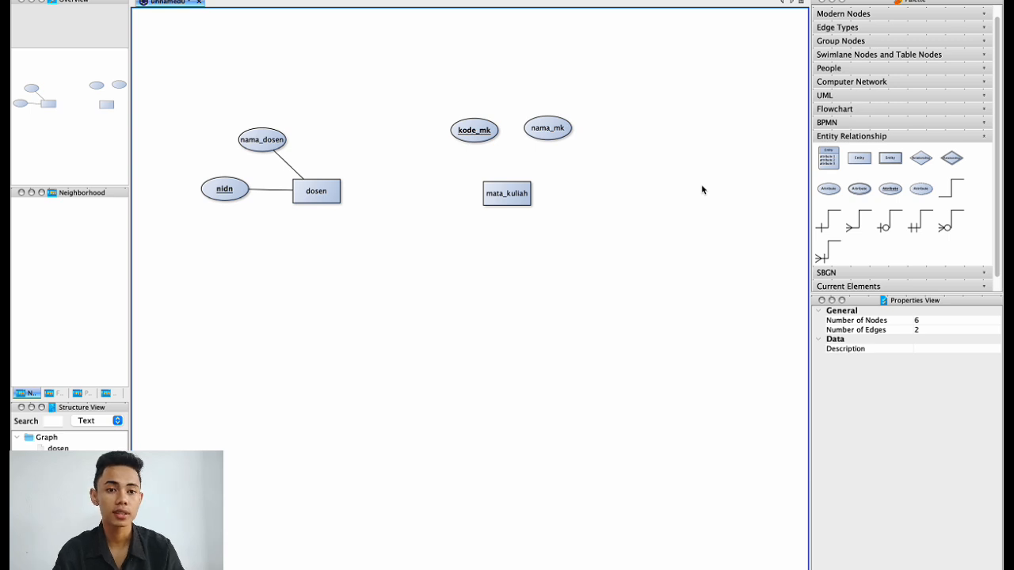
Reposition kode_mk to the lower left and nama_mk directly above mata_kuliah.
{"action": "left_click_drag", "start_coordinate": [490, 133], "coordinate": [455, 137]}
{"action": "left_click", "coordinate": [466, 135]}
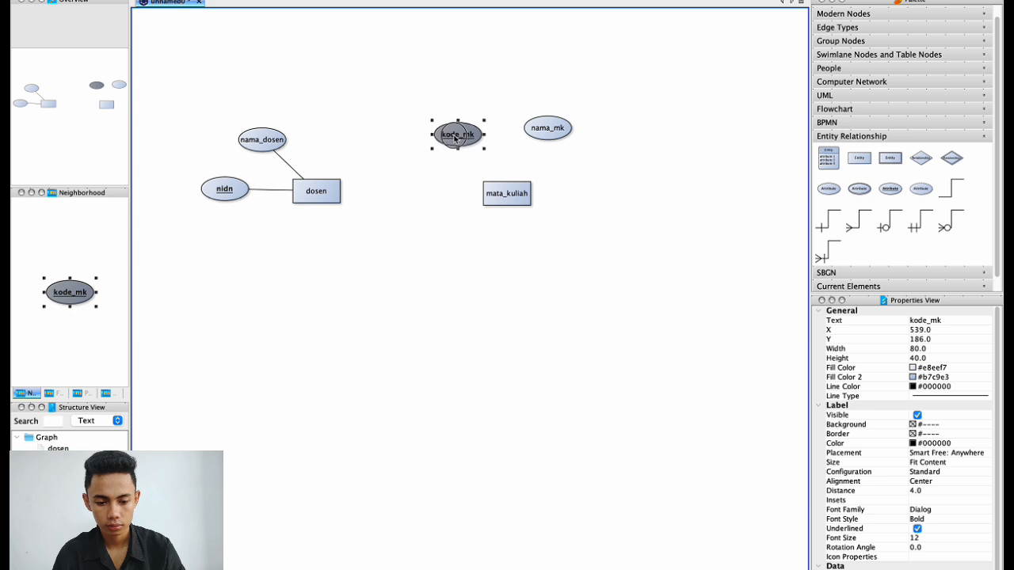
{"action": "left_click_drag", "start_coordinate": [554, 132], "coordinate": [530, 122]}
{"action": "left_click", "coordinate": [463, 141]}
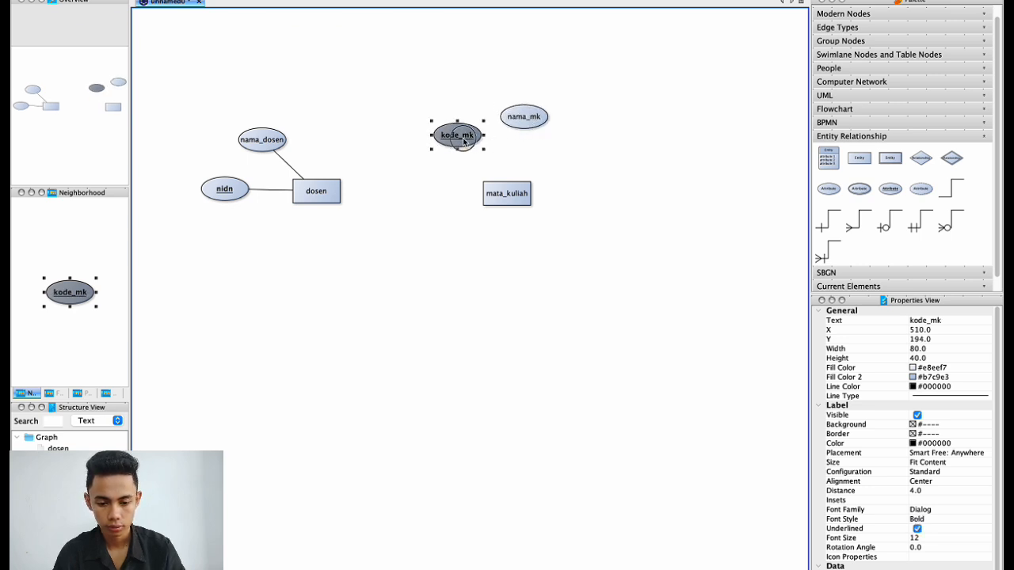
{"action": "left_click_drag", "start_coordinate": [464, 141], "coordinate": [448, 147]}
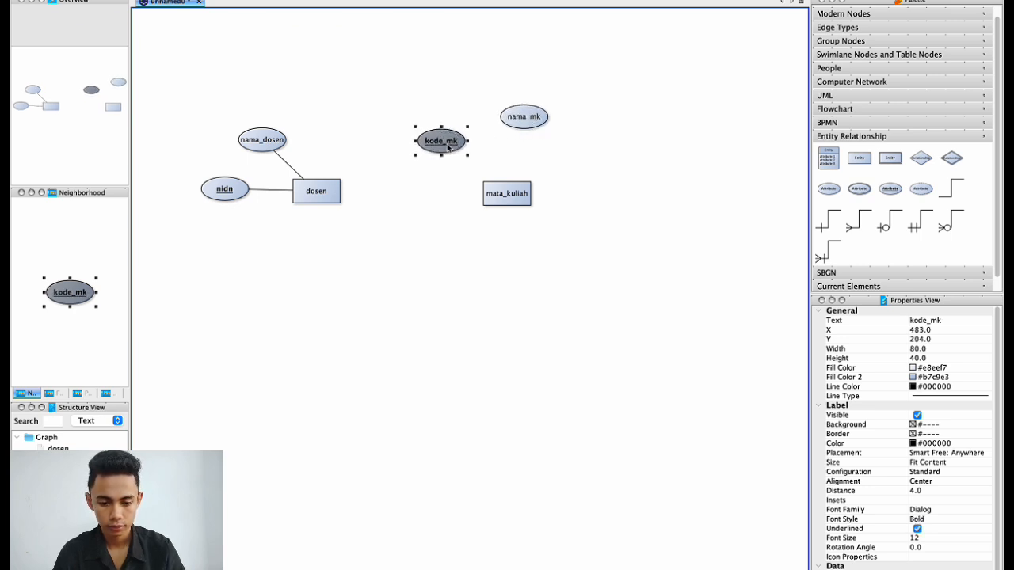
{"action": "left_click", "coordinate": [531, 119]}
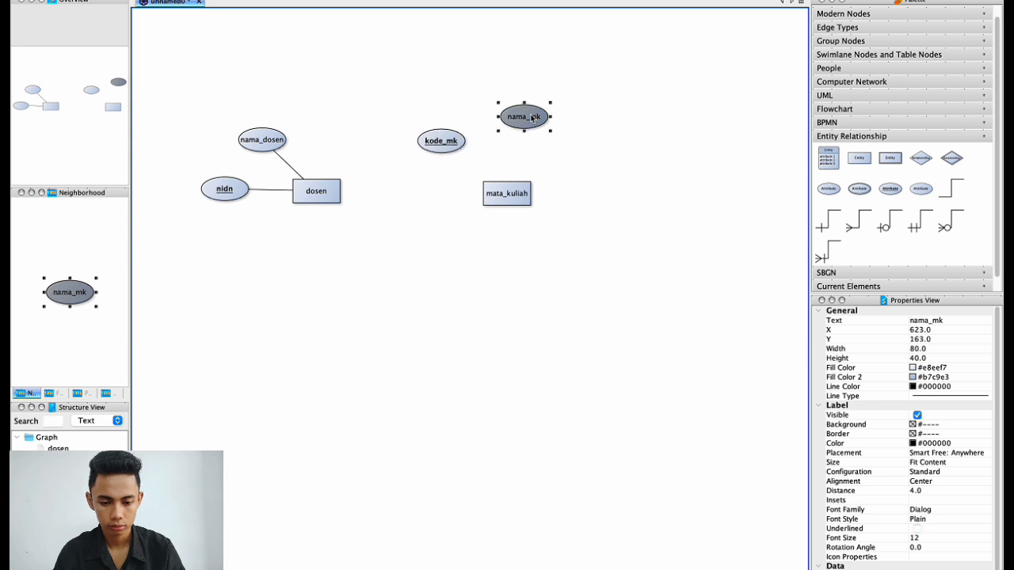
{"action": "left_click_drag", "start_coordinate": [530, 119], "coordinate": [514, 116]}
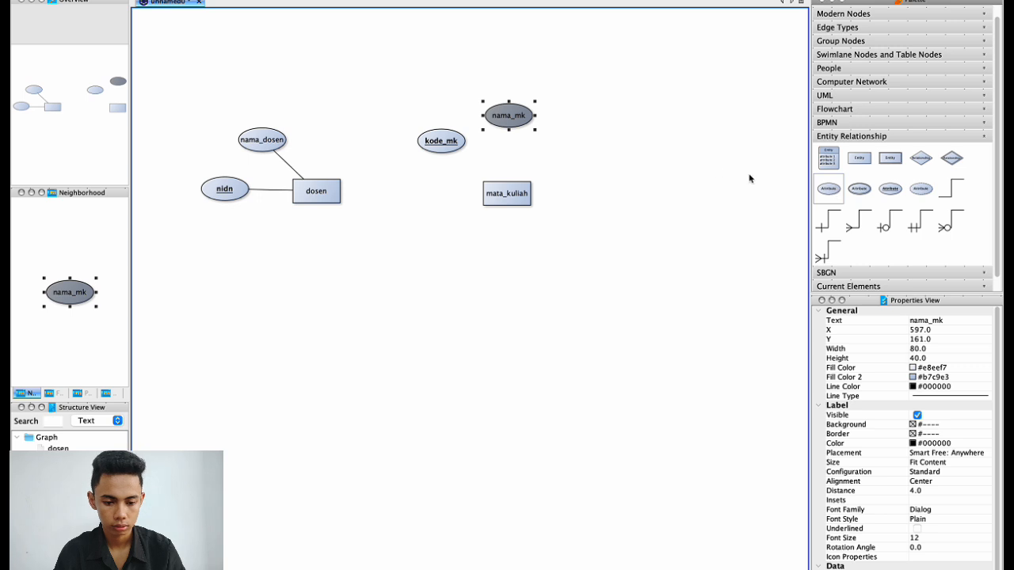
Add an attribute labelled sks to the right of nama_mk.
{"action": "left_click_drag", "start_coordinate": [827, 188], "coordinate": [585, 145]}
{"action": "left_click", "coordinate": [584, 145]}
{"action": "double_click", "coordinate": [585, 145]}
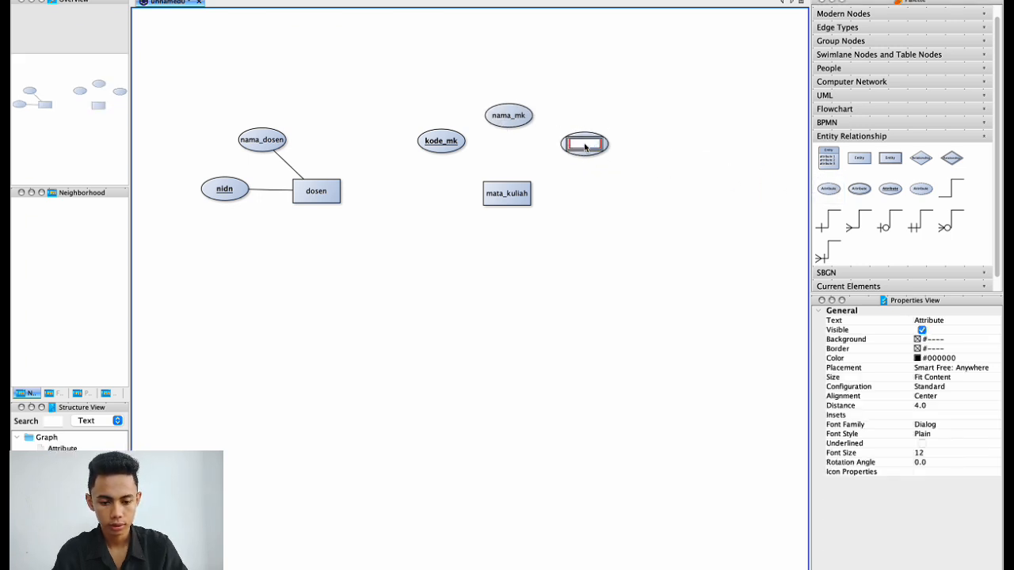
{"action": "type", "text": "sks"}
{"action": "key", "text": "Return"}
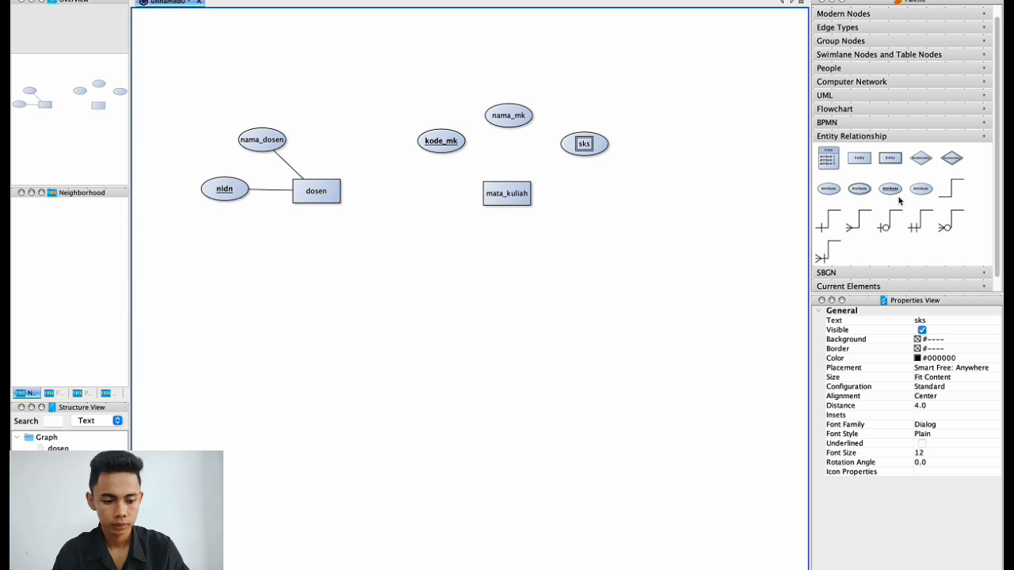
Link kode_mk, nama_mk and sks to mata_kuliah with plain lines.
{"action": "left_click", "coordinate": [953, 190]}
{"action": "left_click_drag", "start_coordinate": [511, 194], "coordinate": [432, 147]}
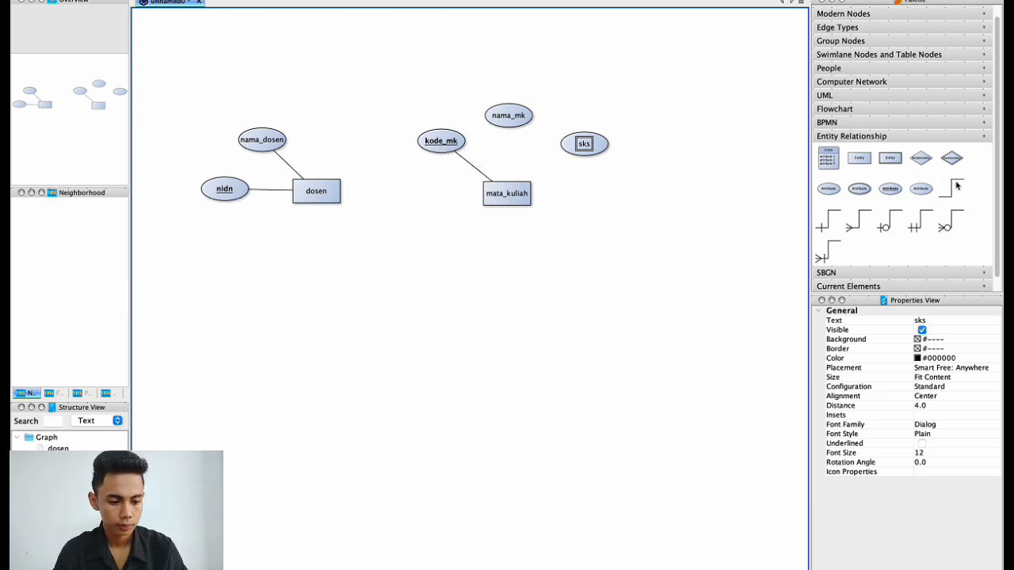
{"action": "left_click", "coordinate": [921, 188]}
{"action": "left_click_drag", "start_coordinate": [504, 192], "coordinate": [508, 117]}
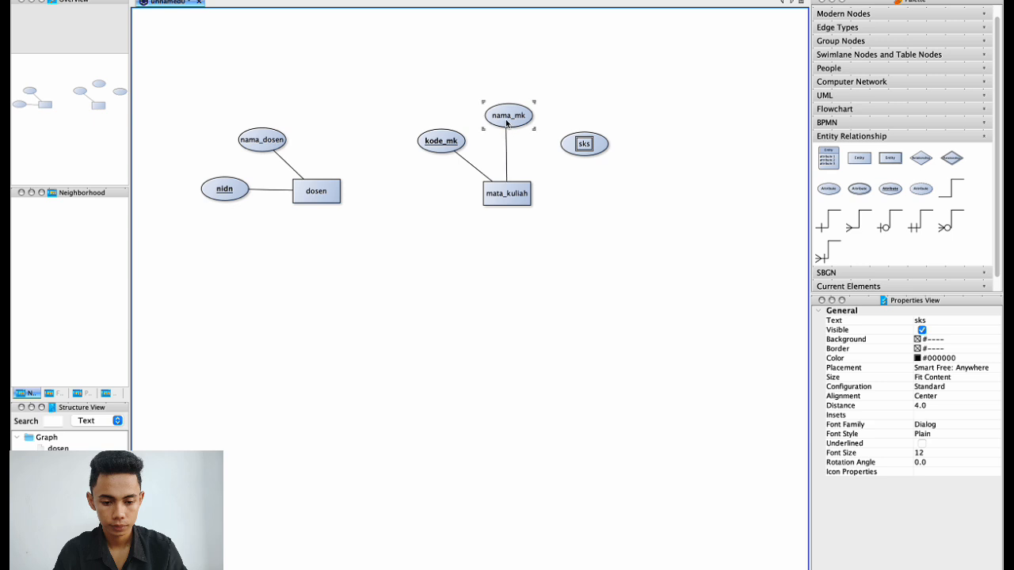
{"action": "mouse_move", "coordinate": [962, 190]}
{"action": "left_mouse_down"}
{"action": "mouse_move", "coordinate": [509, 192]}
{"action": "mouse_move", "coordinate": [566, 140]}
{"action": "mouse_move", "coordinate": [579, 155]}
{"action": "left_mouse_up"}
{"action": "left_click", "coordinate": [597, 216]}
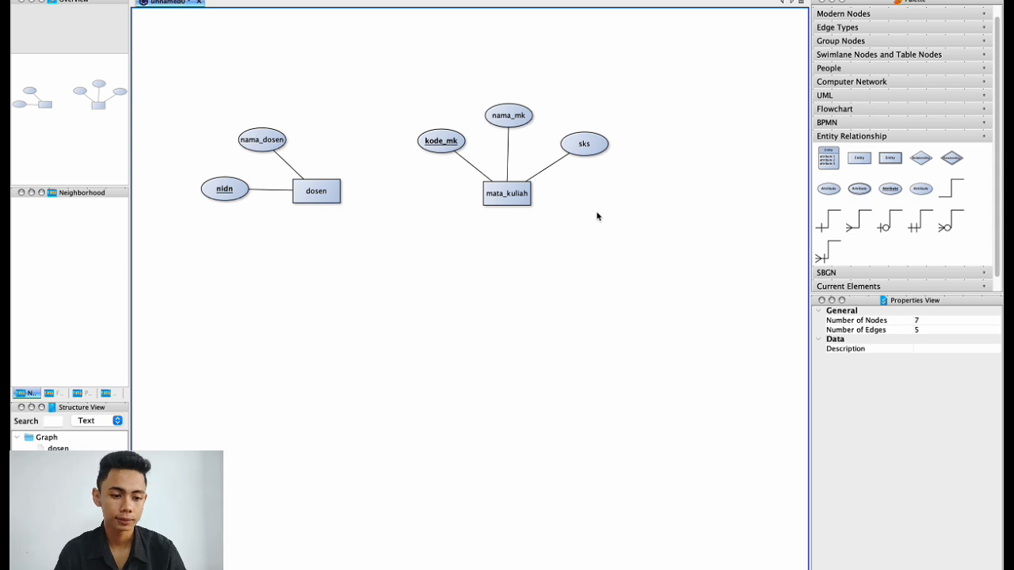
Place an Entity right of mata_kuliah and label it mahasiswa, correcting a typo.
{"action": "left_click_drag", "start_coordinate": [867, 160], "coordinate": [714, 194]}
{"action": "left_click", "coordinate": [714, 194]}
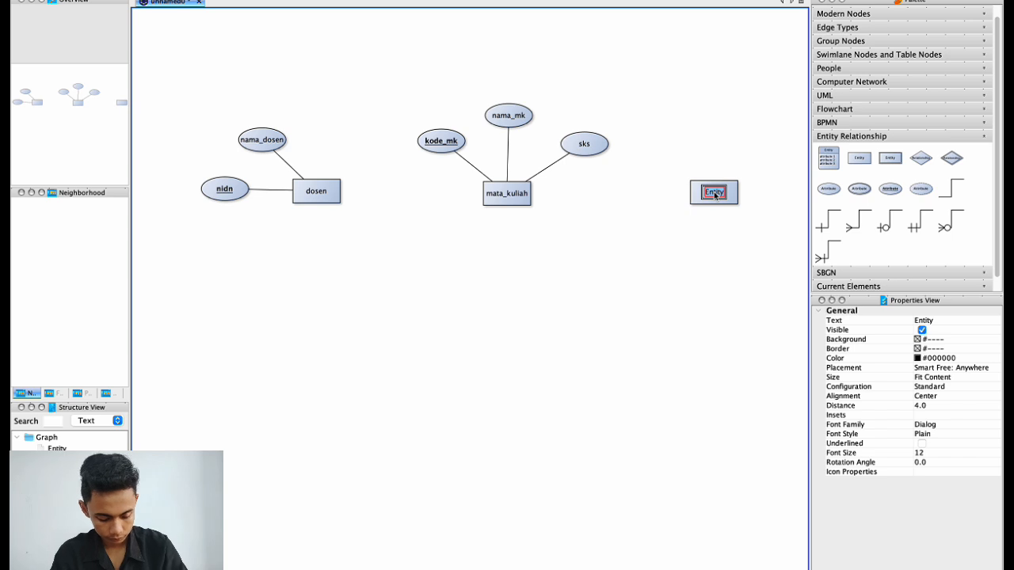
{"action": "key", "text": "BackSpace"}
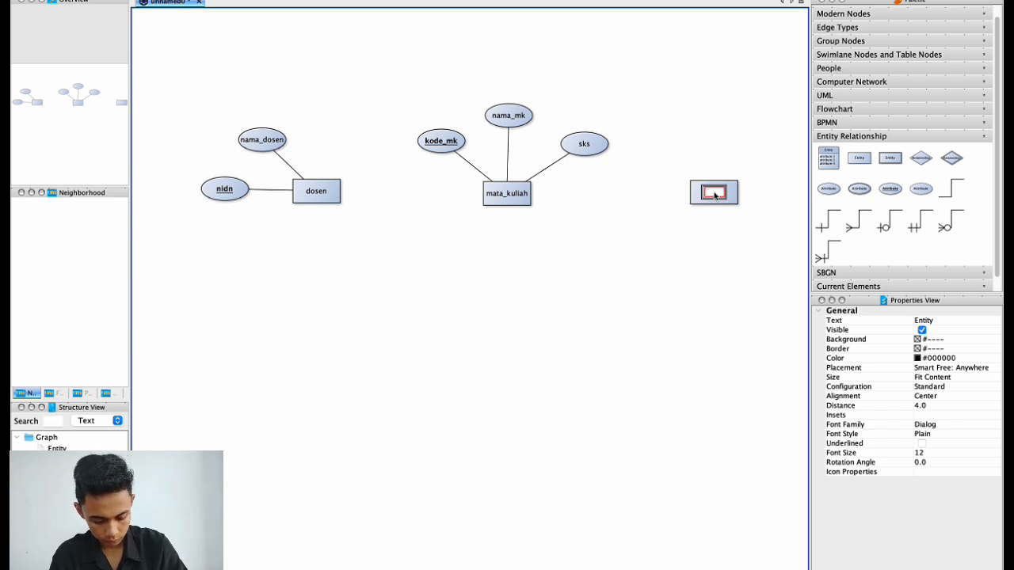
{"action": "type", "text": "mahas"}
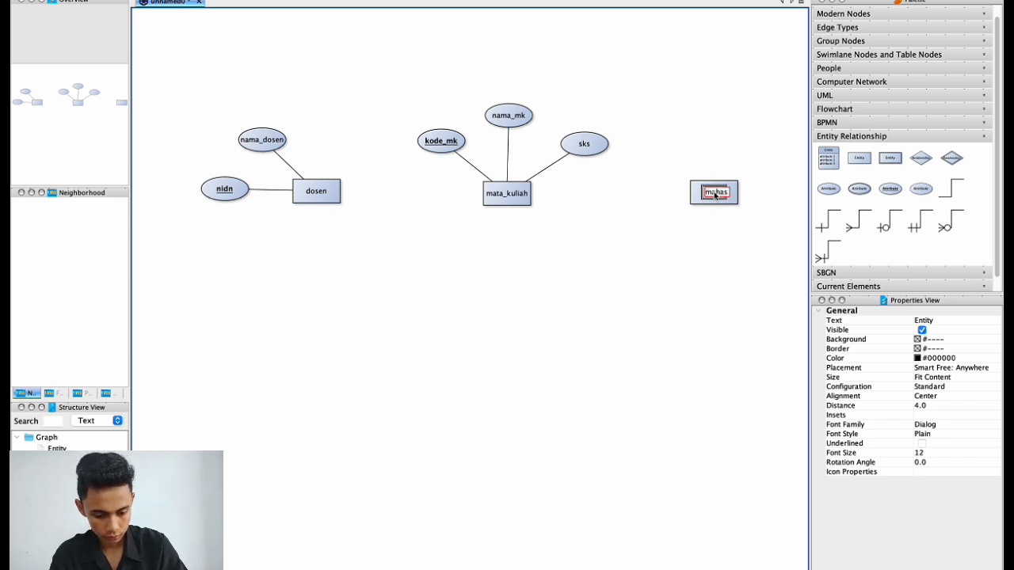
{"action": "type", "text": "iwa"}
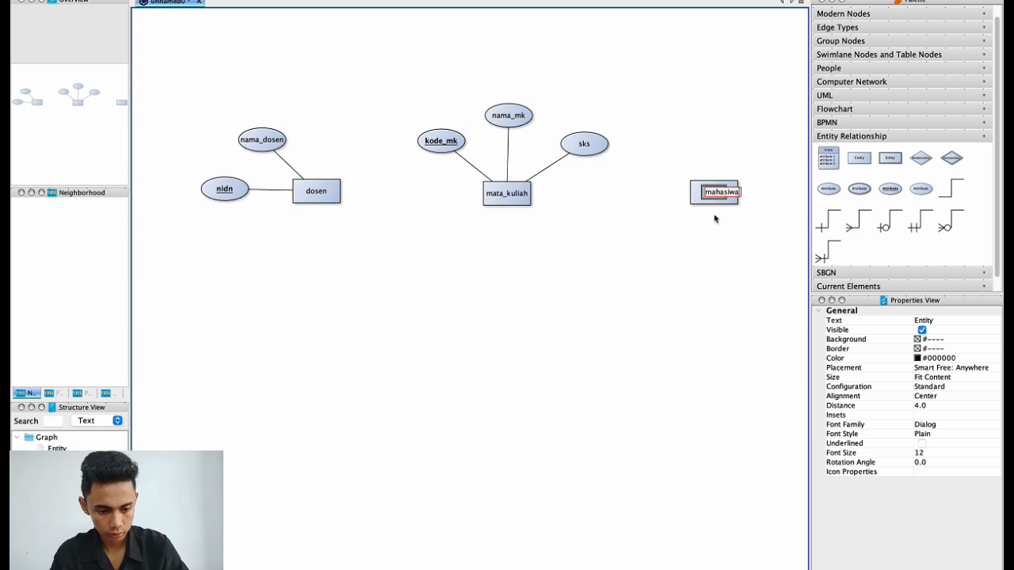
{"action": "key", "text": "BackSpace"}
{"action": "key", "text": "BackSpace"}
{"action": "type", "text": "swa"}
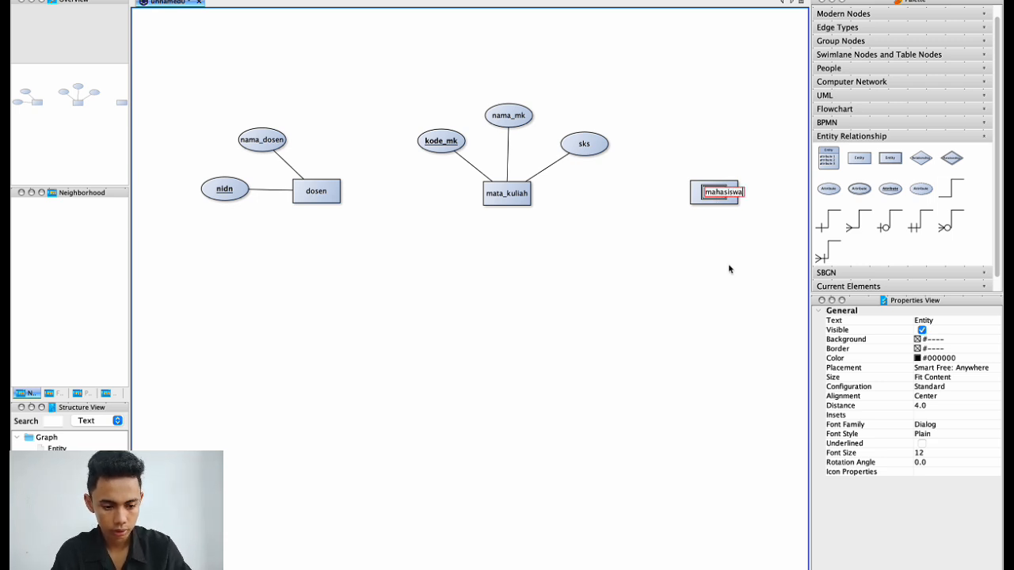
{"action": "key", "text": "Return"}
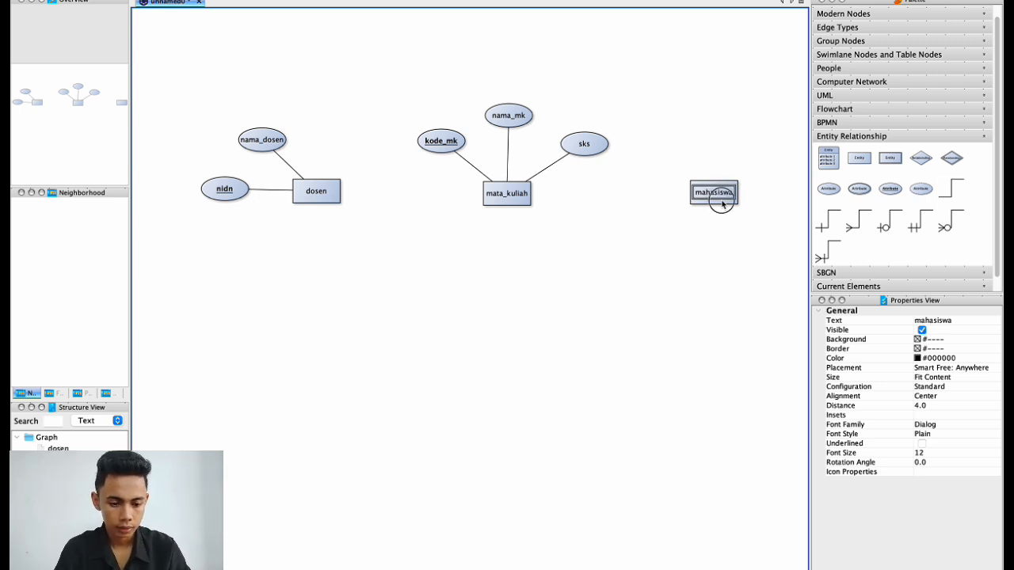
{"action": "left_click", "coordinate": [729, 275]}
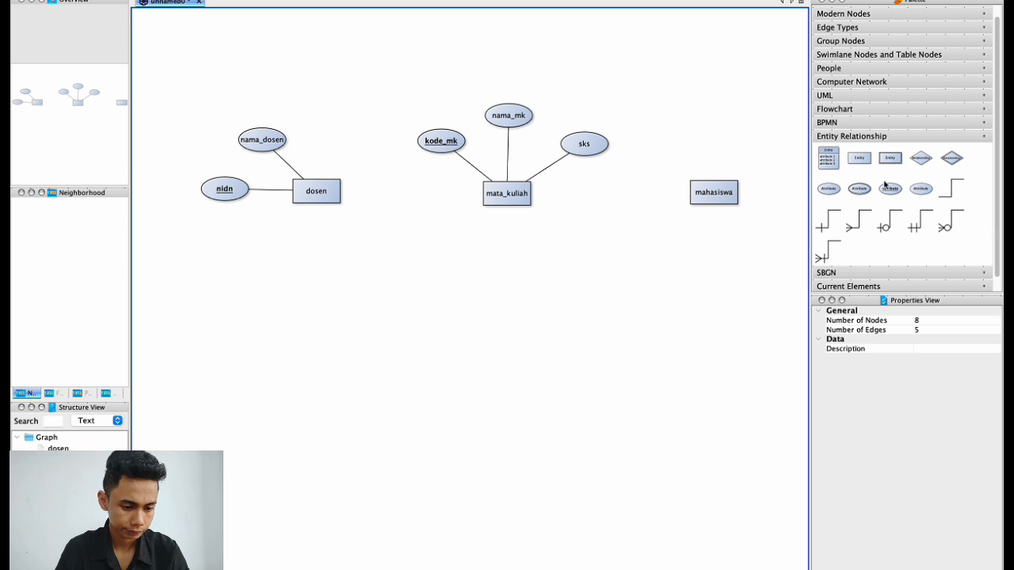
Discard an empty attribute and add a Primary Key attribute nim above mahasiswa.
{"action": "left_click_drag", "start_coordinate": [829, 188], "coordinate": [766, 134]}
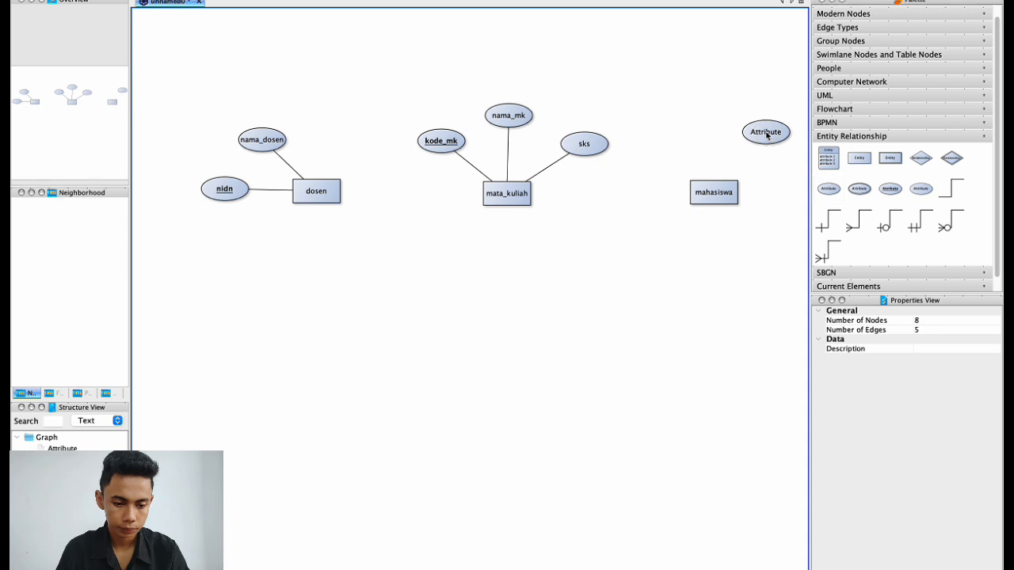
{"action": "double_click", "coordinate": [766, 133]}
{"action": "key", "text": "BackSpace"}
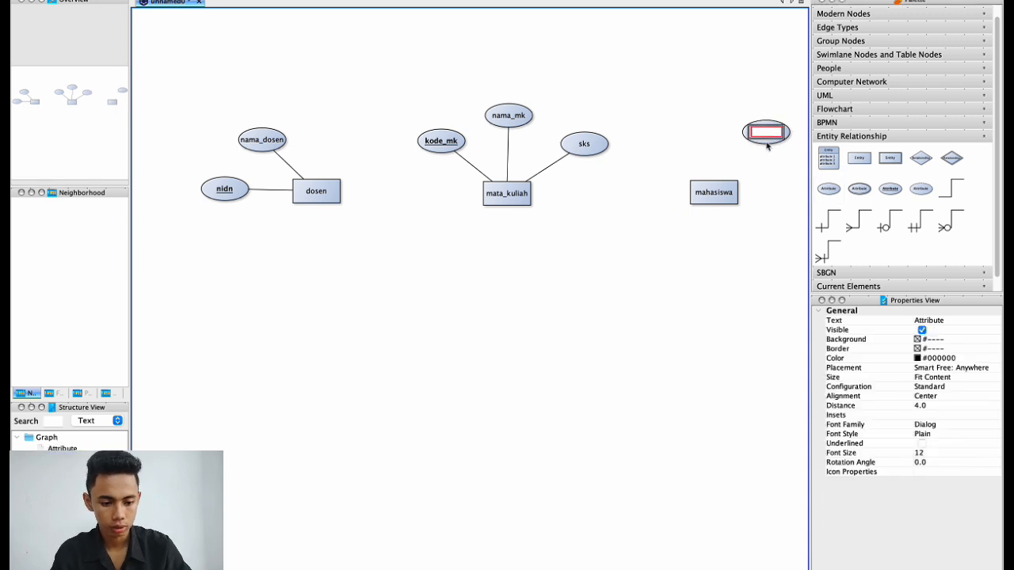
{"action": "key", "text": "Return"}
{"action": "left_click", "coordinate": [766, 141]}
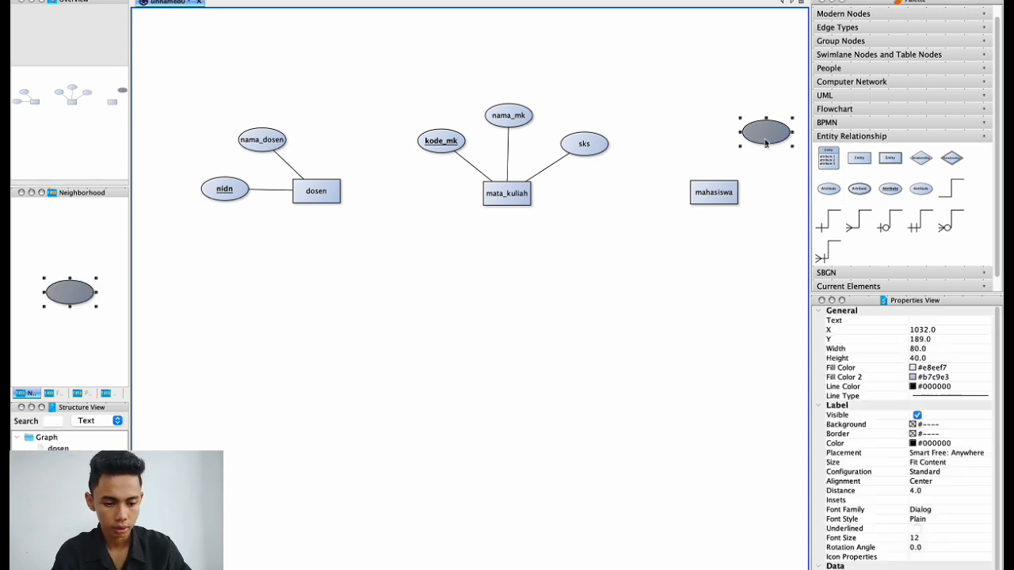
{"action": "key", "text": "Delete"}
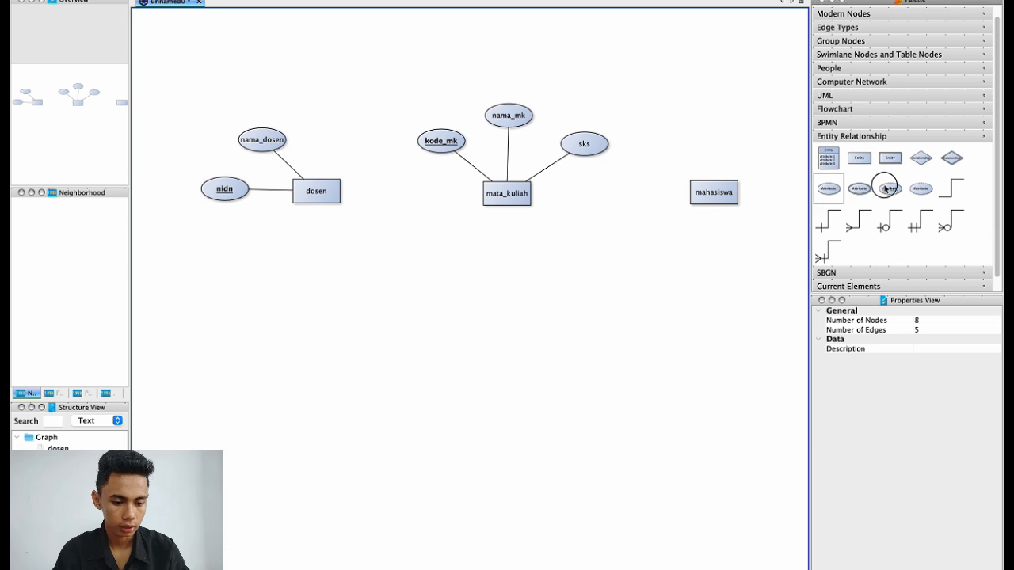
{"action": "left_click_drag", "start_coordinate": [887, 188], "coordinate": [770, 137]}
{"action": "double_click", "coordinate": [772, 139]}
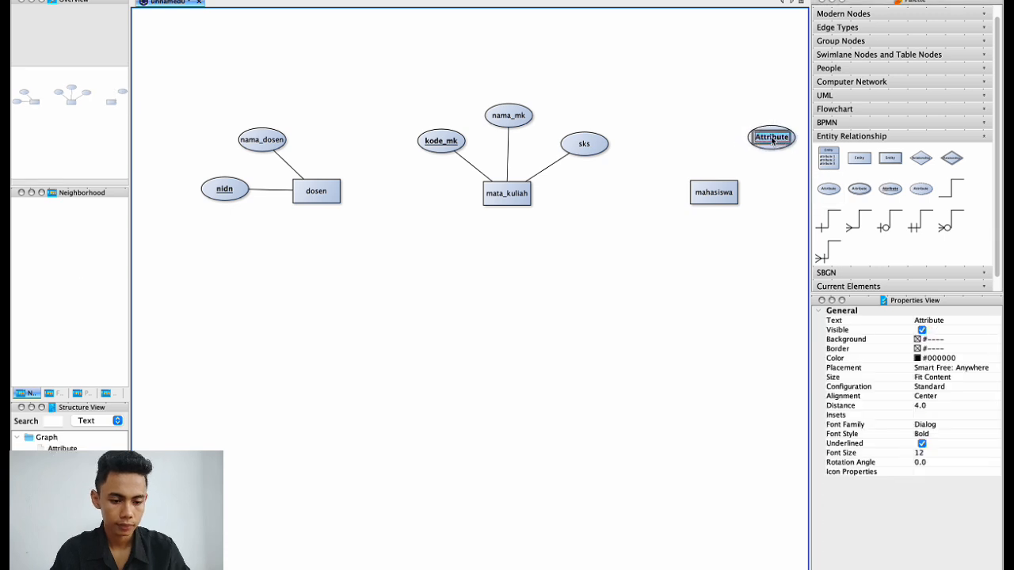
{"action": "key", "text": "BackSpace"}
{"action": "type", "text": "nim"}
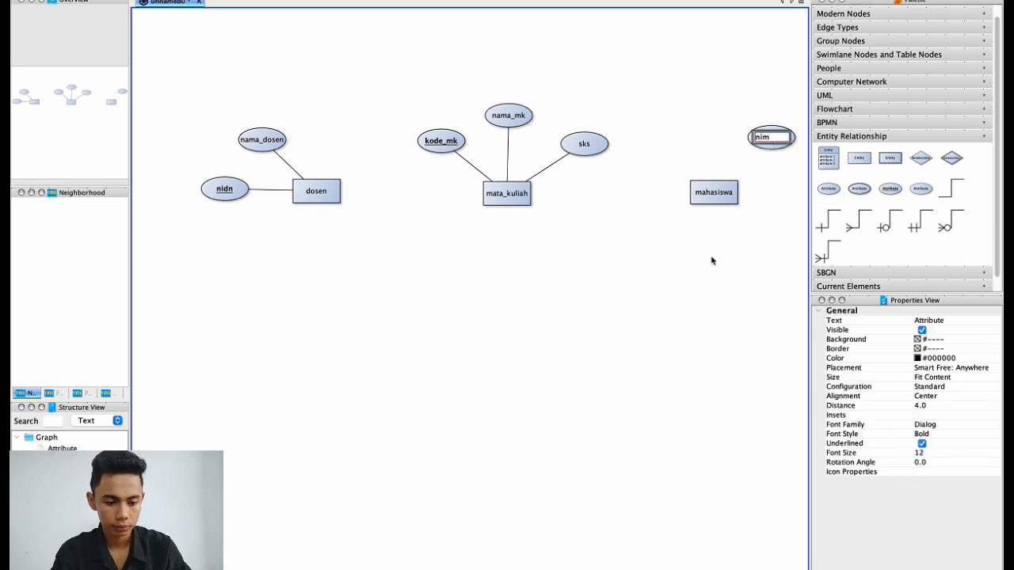
{"action": "key", "text": "Return"}
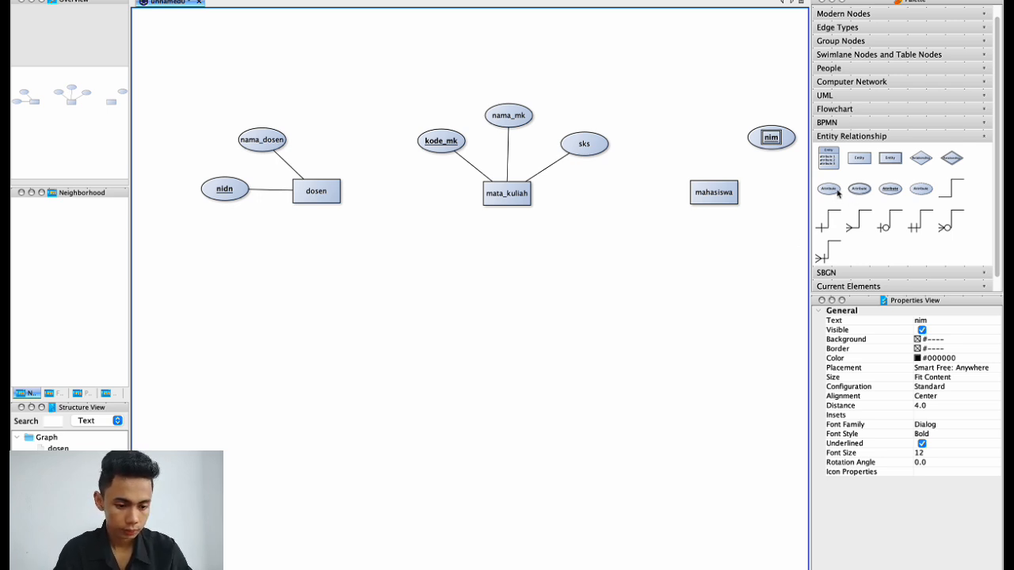
Add a nama_mahasiswa attribute and enlarge its ellipse to fit the label.
{"action": "left_click_drag", "start_coordinate": [828, 190], "coordinate": [694, 132]}
{"action": "double_click", "coordinate": [694, 129]}
{"action": "type", "text": "nama"}
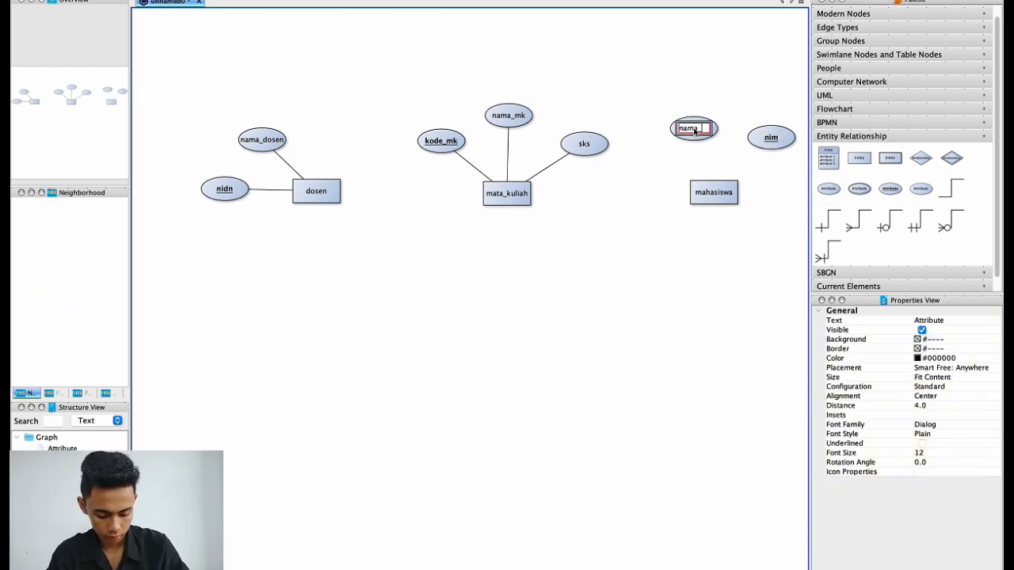
{"action": "type", "text": "_mahas"}
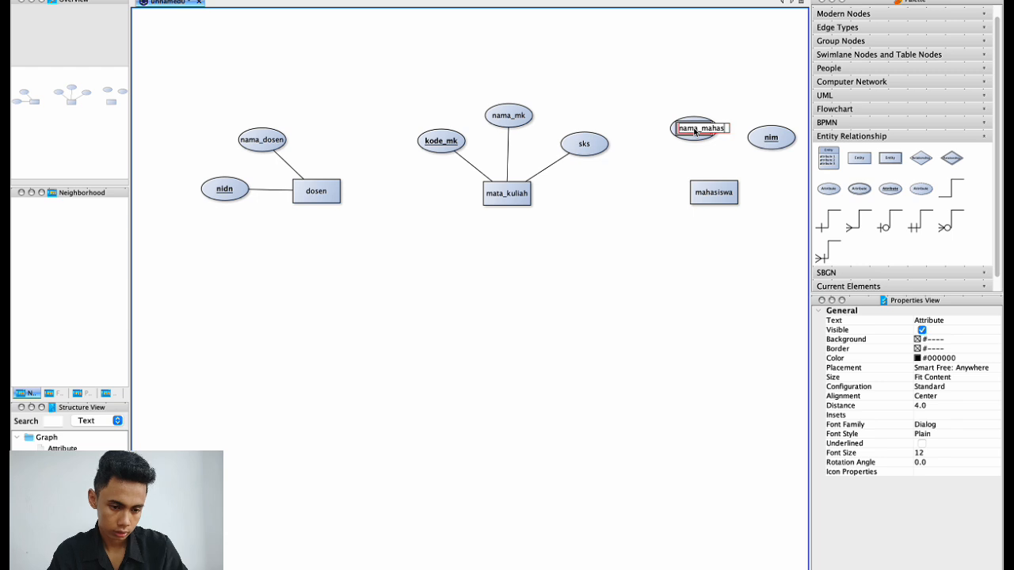
{"action": "type", "text": "iswa"}
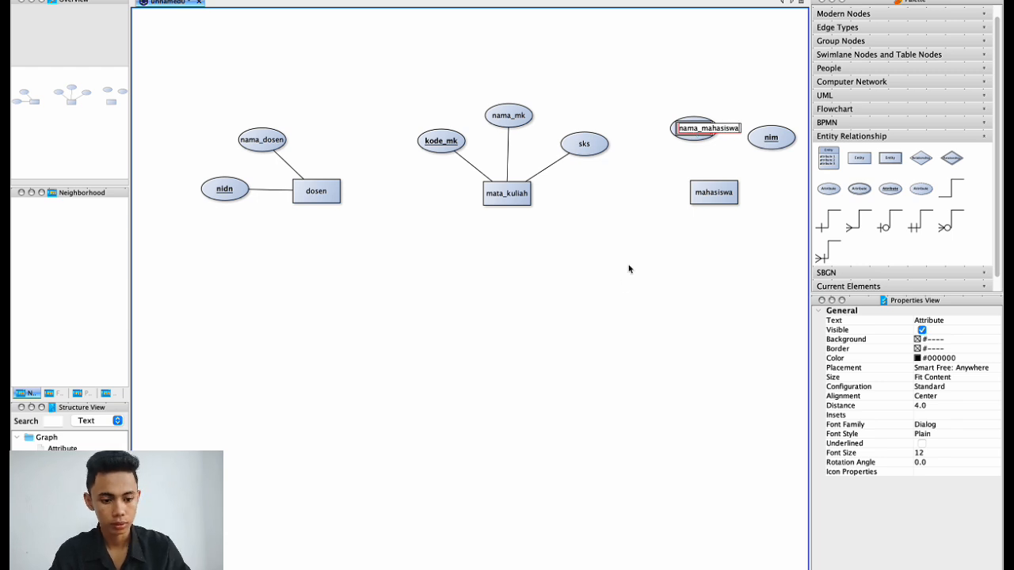
{"action": "key", "text": "Return"}
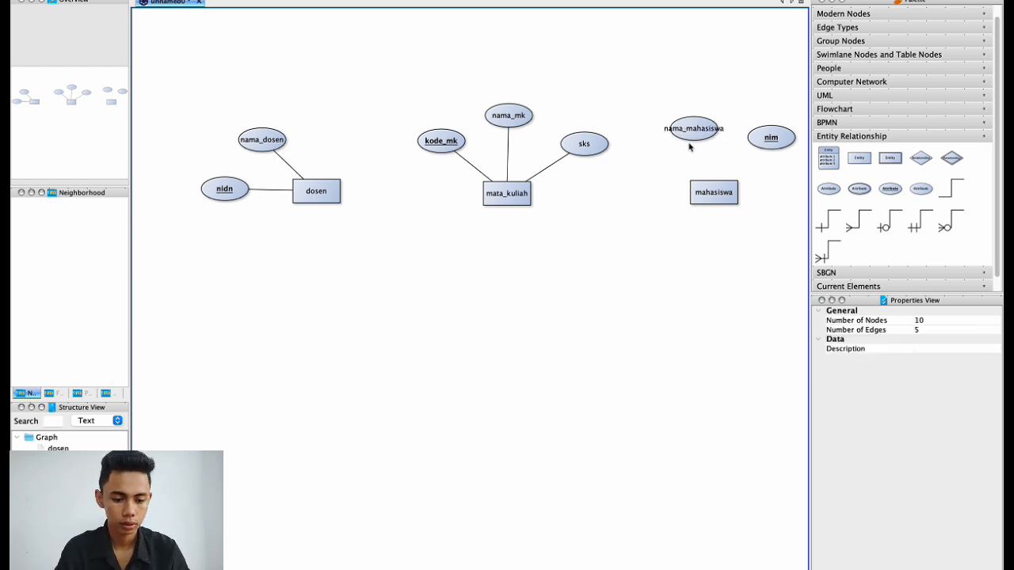
{"action": "left_click", "coordinate": [691, 137]}
{"action": "left_click_drag", "start_coordinate": [721, 114], "coordinate": [735, 100]}
{"action": "left_click", "coordinate": [562, 320]}
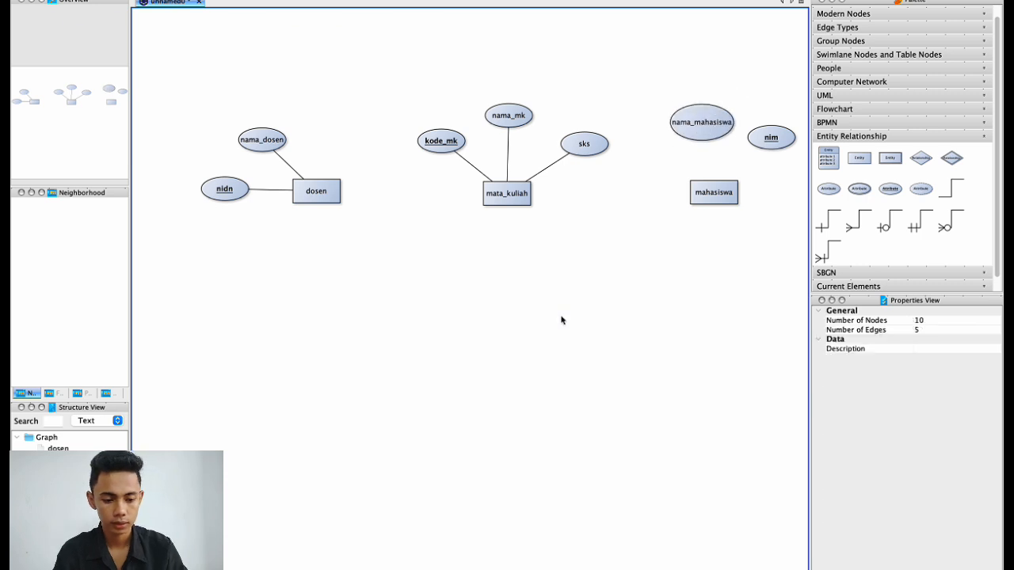
Undo the nama_mahasiswa resize and move dosen, nidn and nama_dosen further left.
{"action": "key", "text": "super+z"}
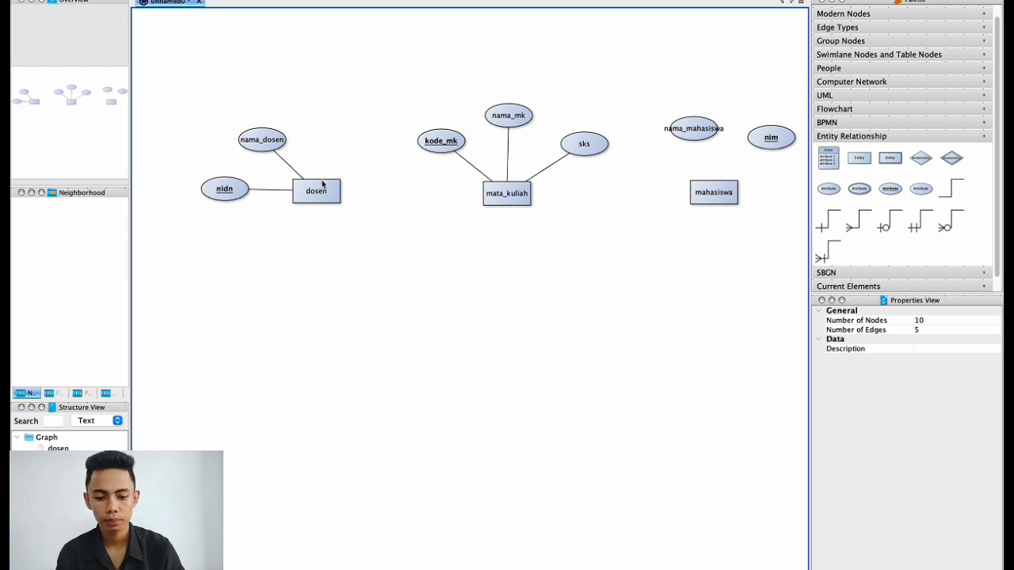
{"action": "key", "text": "super+minus"}
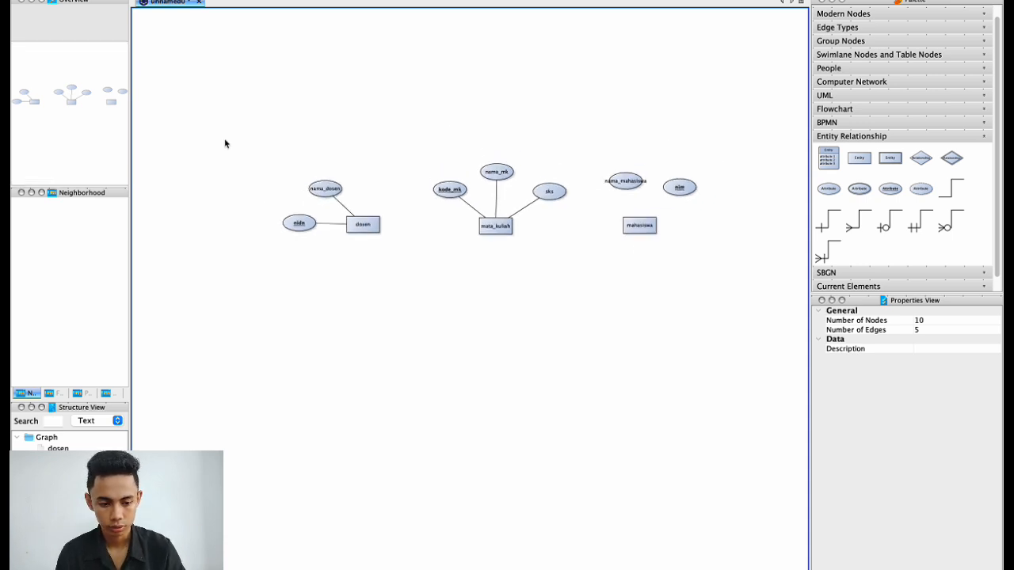
{"action": "left_click_drag", "start_coordinate": [219, 138], "coordinate": [400, 265]}
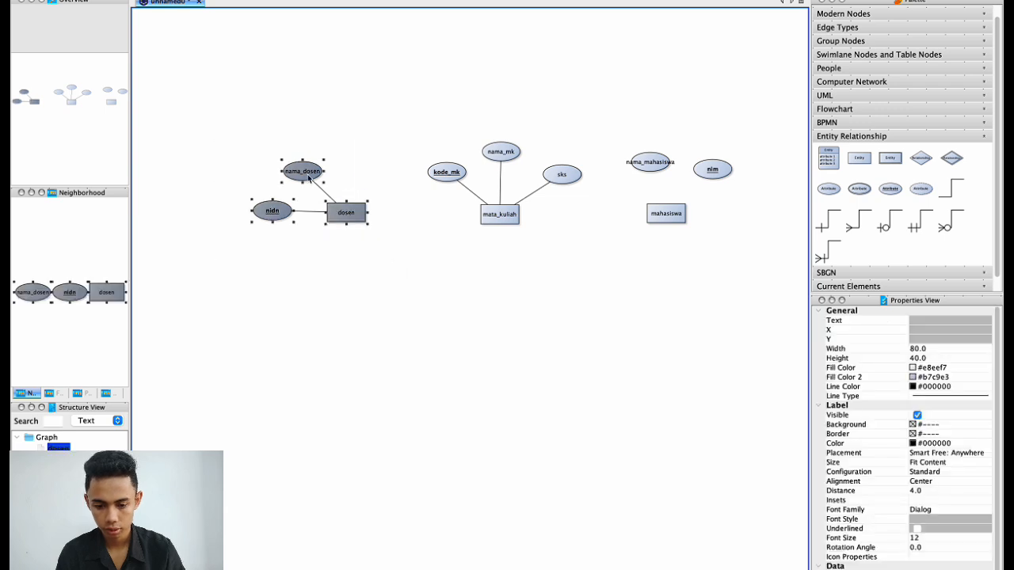
{"action": "left_click_drag", "start_coordinate": [295, 179], "coordinate": [246, 181]}
{"action": "left_click", "coordinate": [370, 282]}
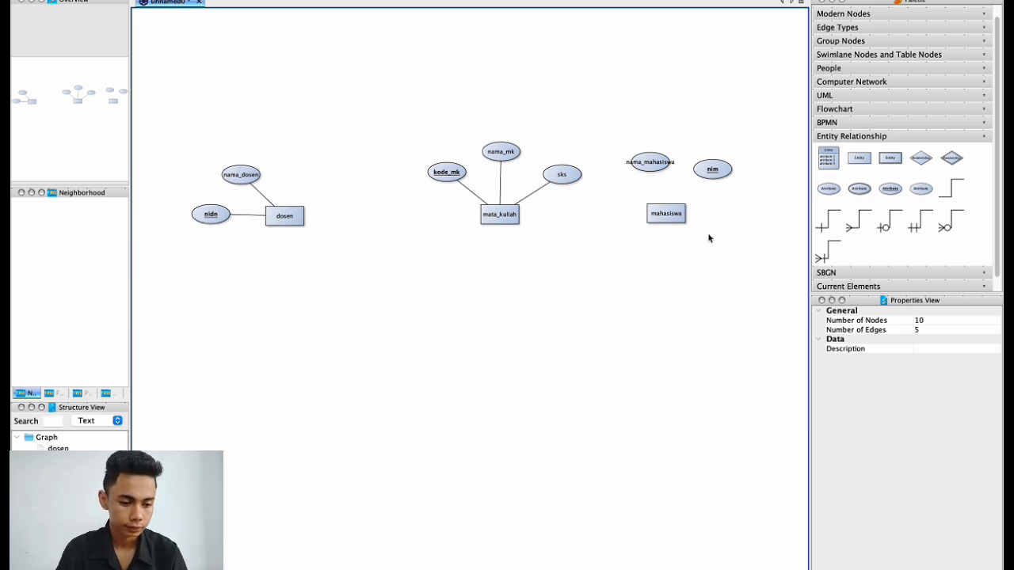
{"action": "left_click", "coordinate": [917, 159]}
Place a Relationship diamond labelled mengajar between dosen and mata_kuliah.
{"action": "left_click_drag", "start_coordinate": [917, 158], "coordinate": [385, 219]}
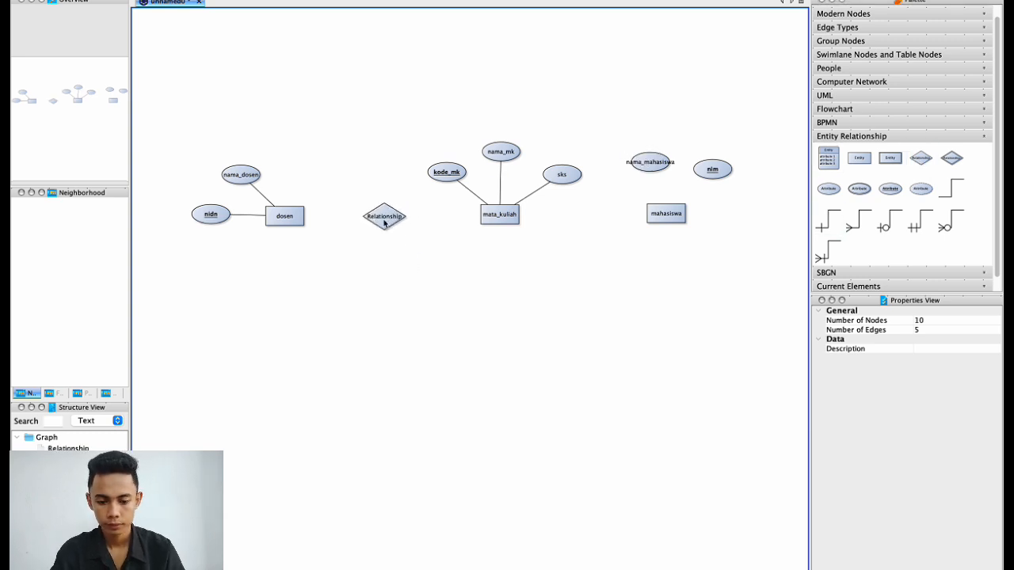
{"action": "left_click", "coordinate": [384, 220]}
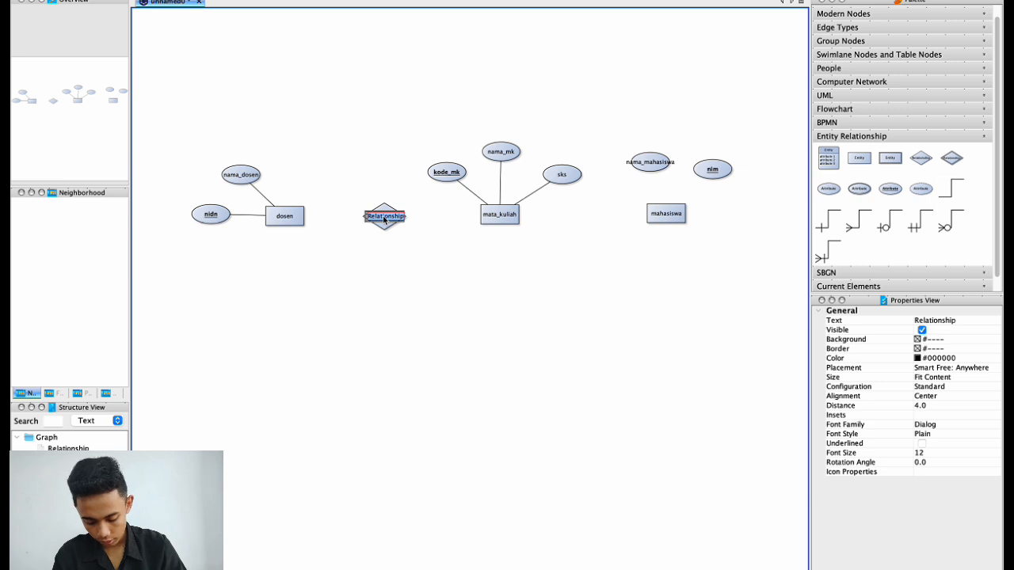
{"action": "type", "text": "meng"}
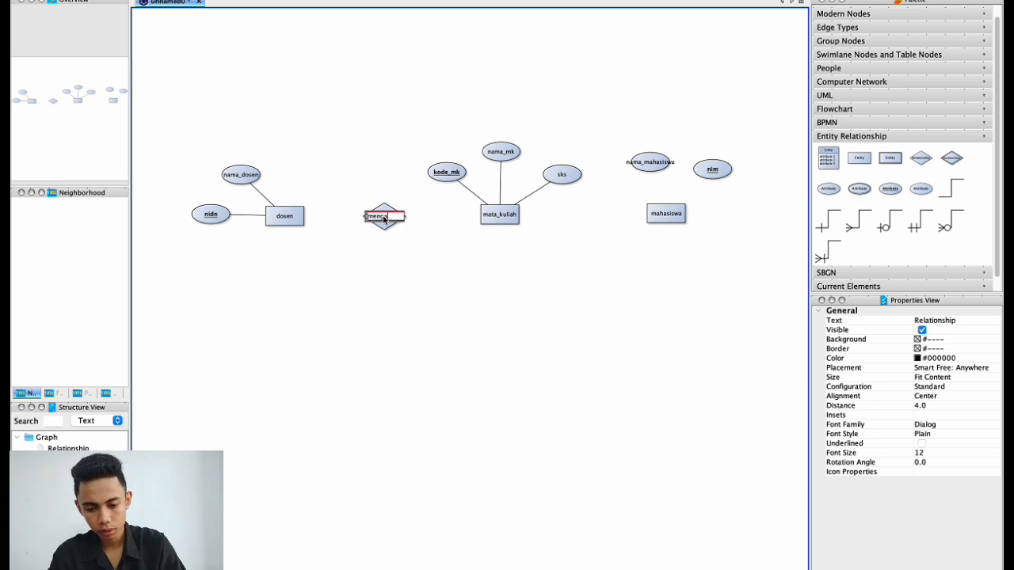
{"action": "type", "text": "ajar"}
{"action": "key", "text": "Return"}
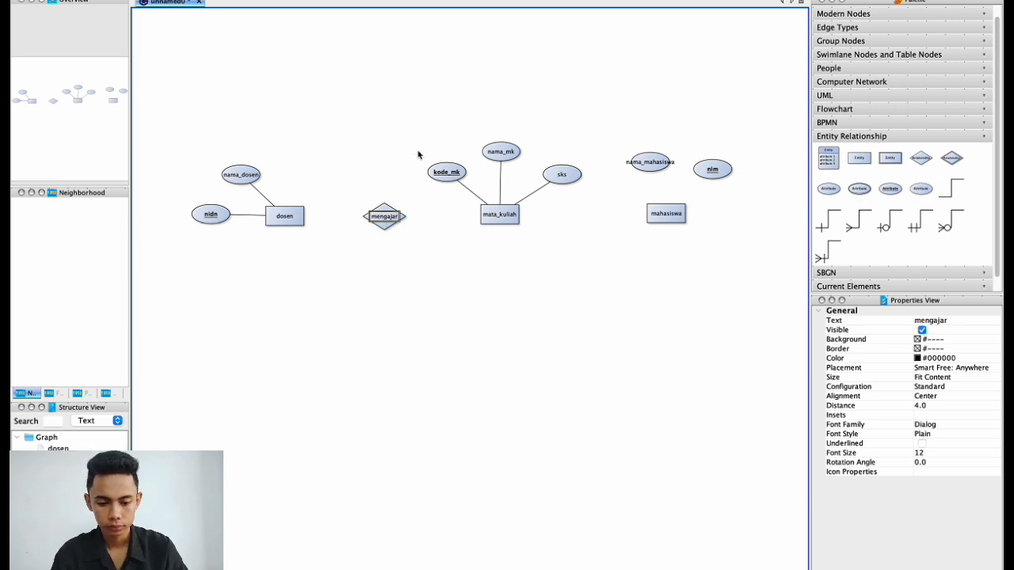
Shift mata_kuliah and its three attributes slightly to the right.
{"action": "left_click_drag", "start_coordinate": [409, 127], "coordinate": [591, 239]}
{"action": "left_click_drag", "start_coordinate": [505, 221], "coordinate": [517, 226]}
{"action": "left_click", "coordinate": [570, 278]}
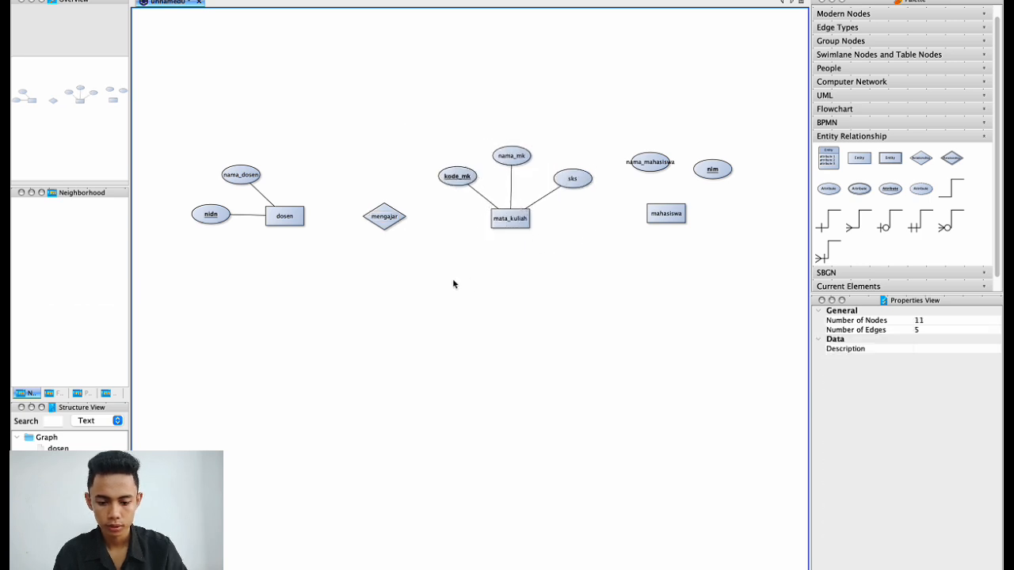
{"action": "scroll", "coordinate": [453, 283], "scroll_direction": "up", "scroll_amount": 2}
{"action": "scroll", "coordinate": [454, 284], "scroll_direction": "left", "scroll_amount": 2}
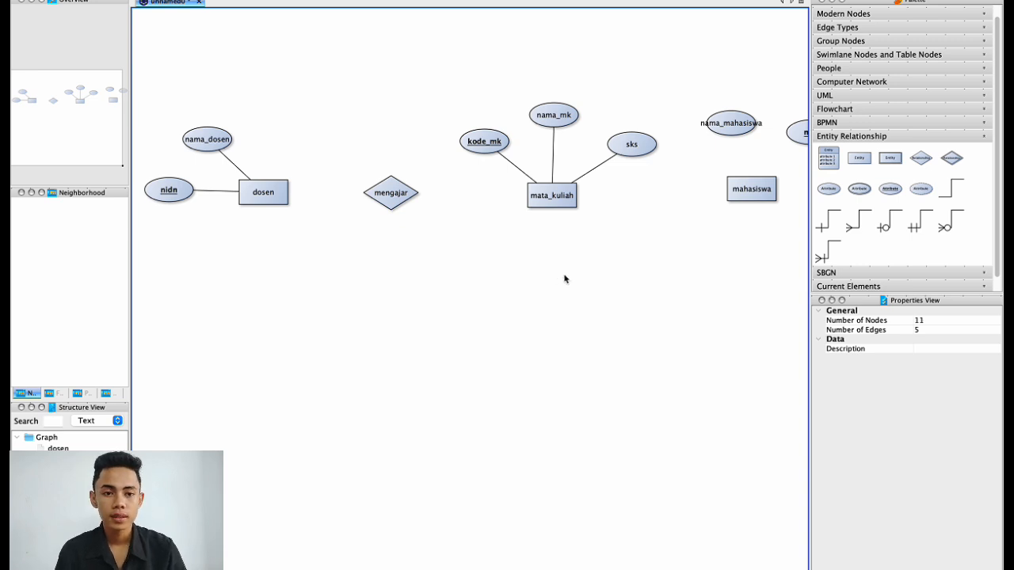
{"action": "left_click", "coordinate": [265, 204]}
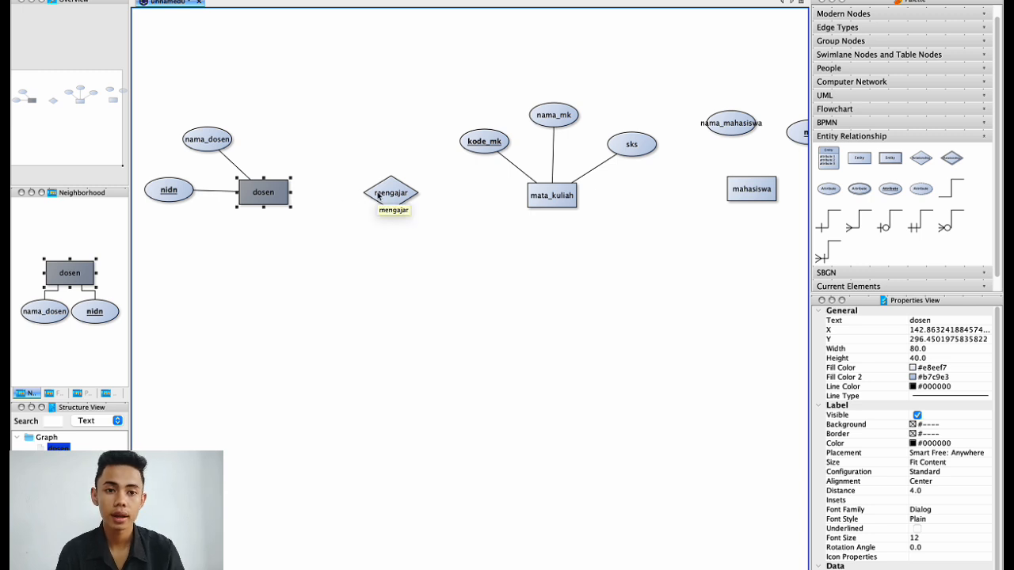
{"action": "left_click", "coordinate": [576, 193]}
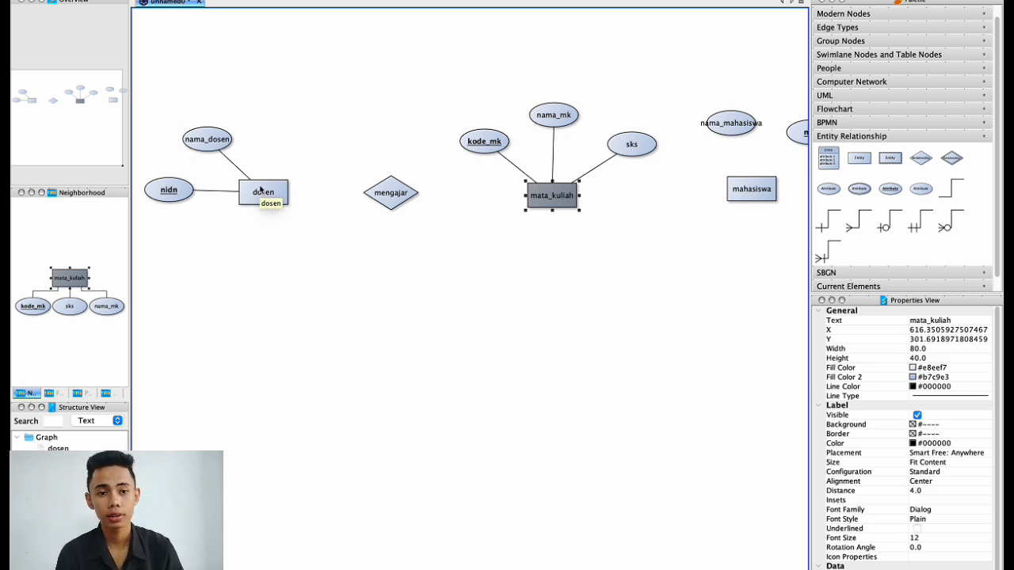
{"action": "left_click", "coordinate": [261, 189]}
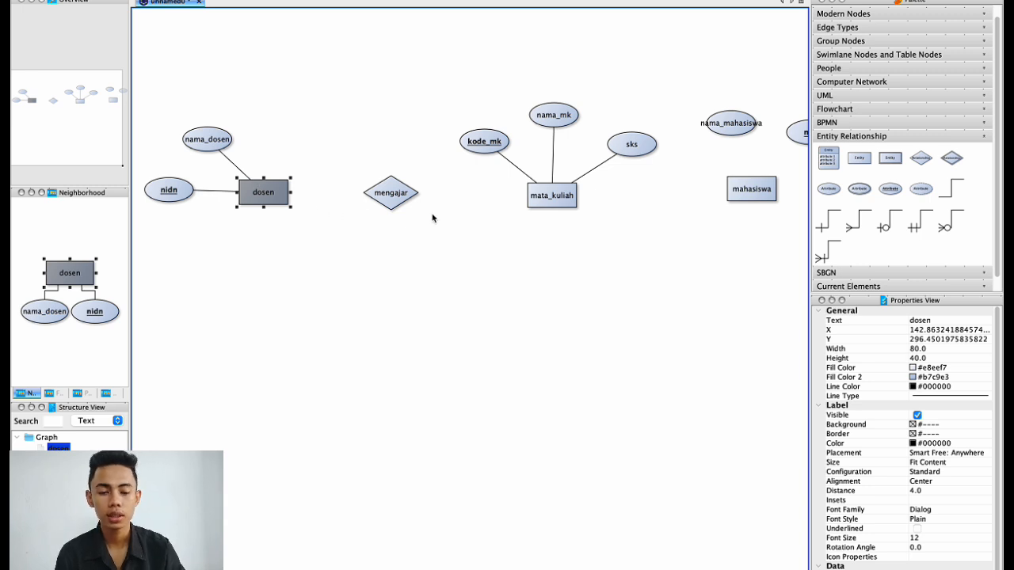
{"action": "left_click", "coordinate": [572, 199]}
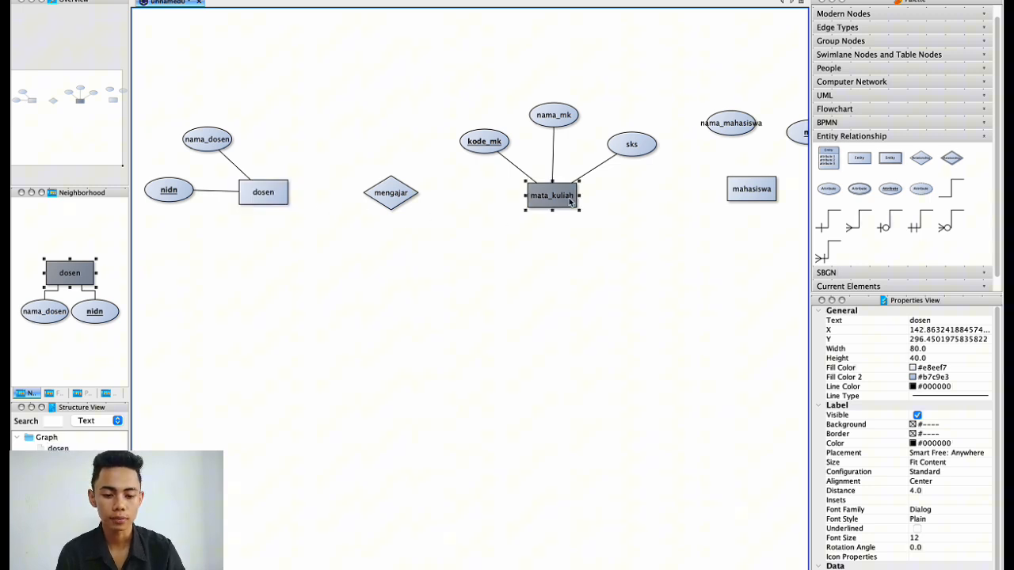
{"action": "left_click", "coordinate": [598, 235]}
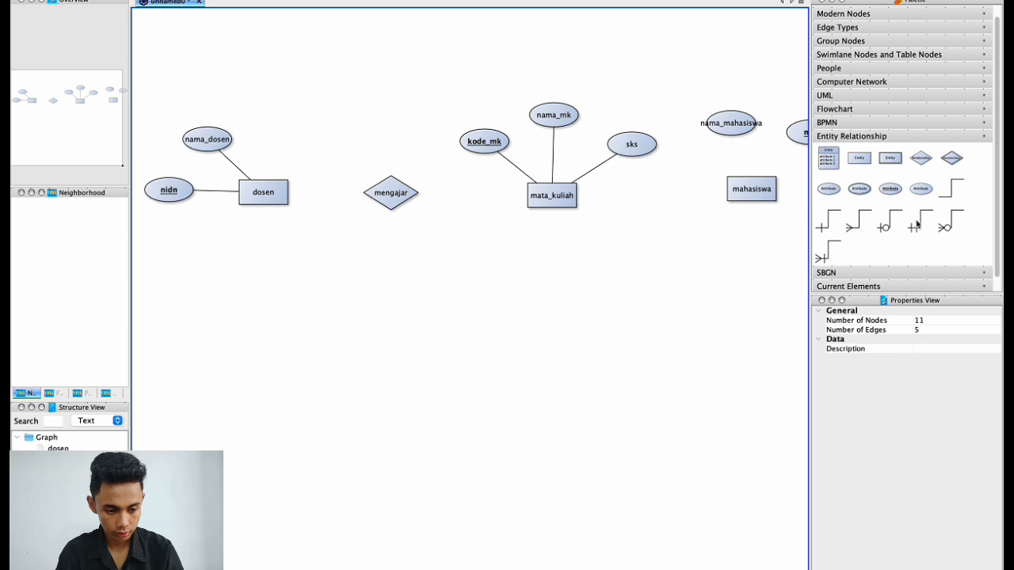
Link dosen to mengajar with a one-side edge, and mengajar to mata_kuliah with a (1,N) many-side edge, redrawing the wrong one.
{"action": "left_click_drag", "start_coordinate": [917, 222], "coordinate": [376, 197]}
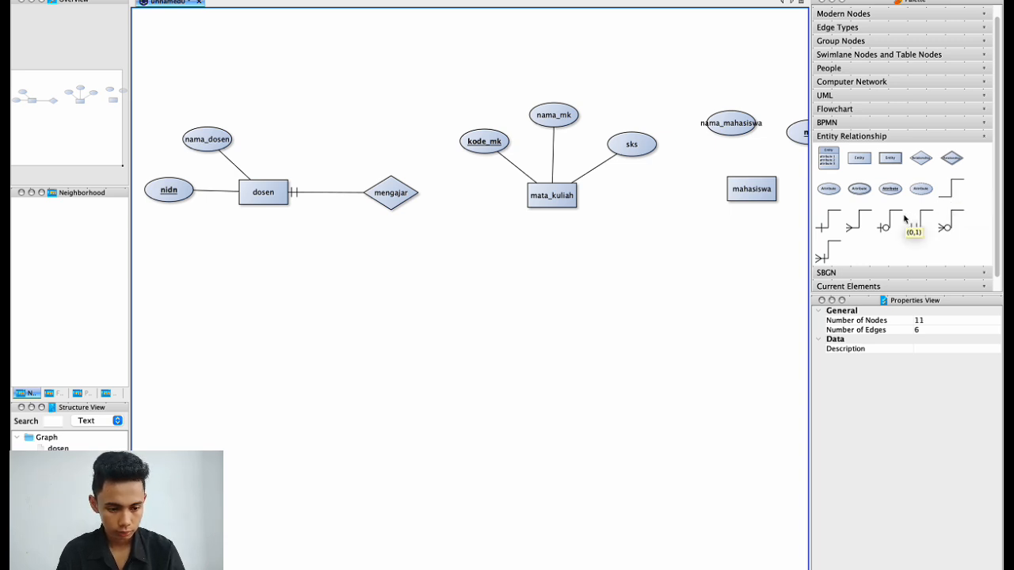
{"action": "left_click", "coordinate": [831, 247]}
{"action": "left_click_drag", "start_coordinate": [552, 200], "coordinate": [413, 195]}
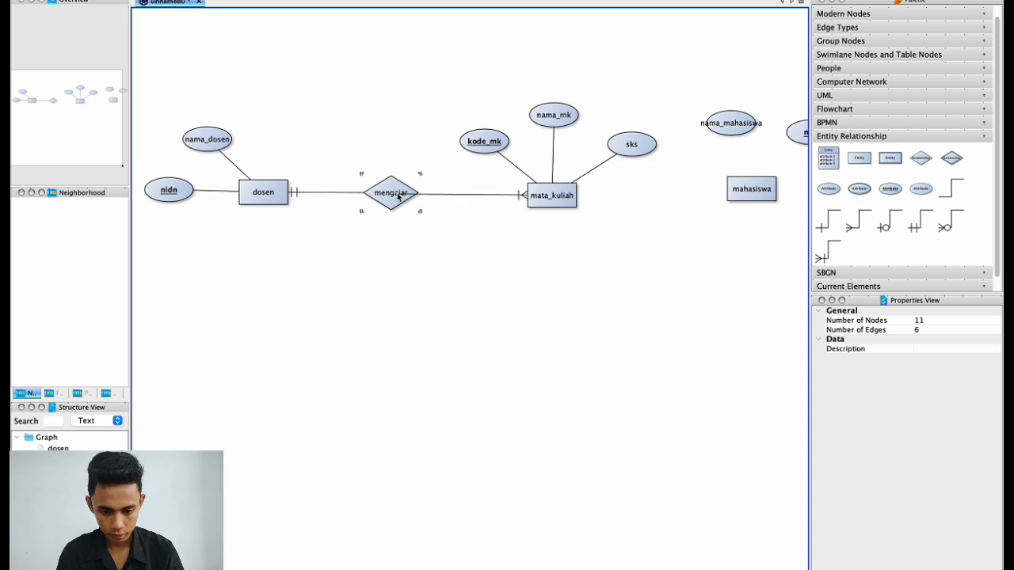
{"action": "left_click", "coordinate": [469, 194]}
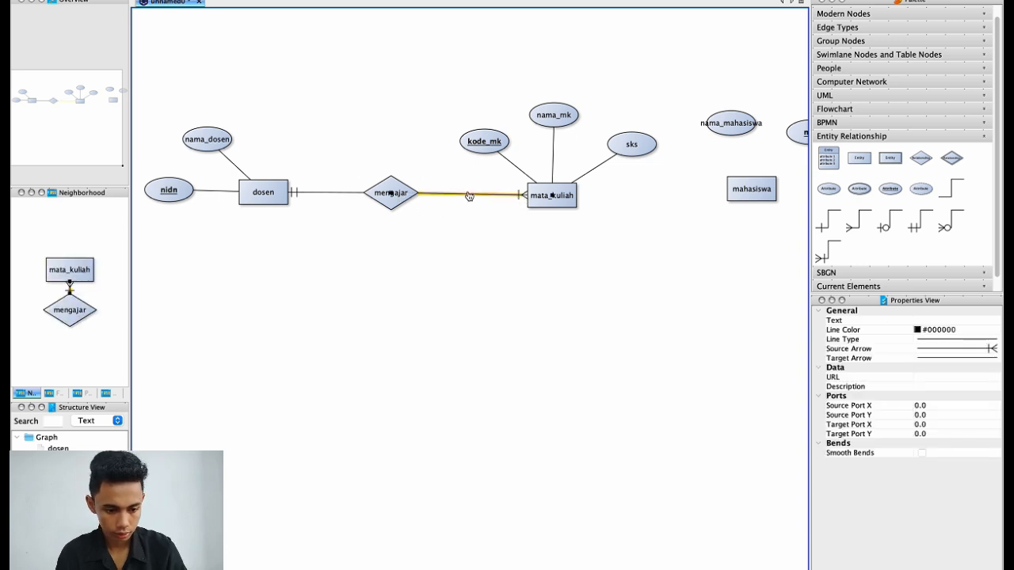
{"action": "key", "text": "Delete"}
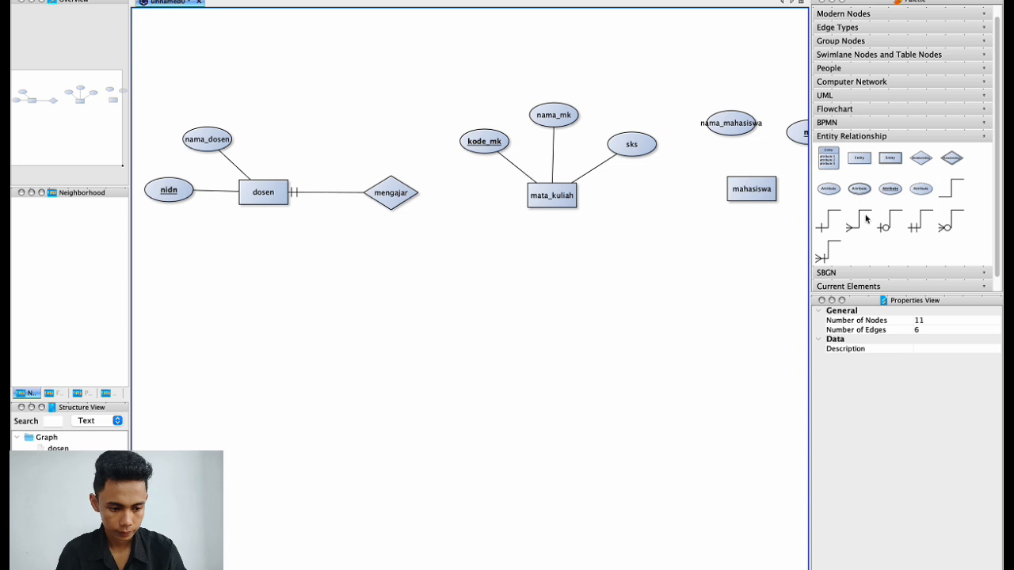
{"action": "left_click_drag", "start_coordinate": [865, 220], "coordinate": [550, 196]}
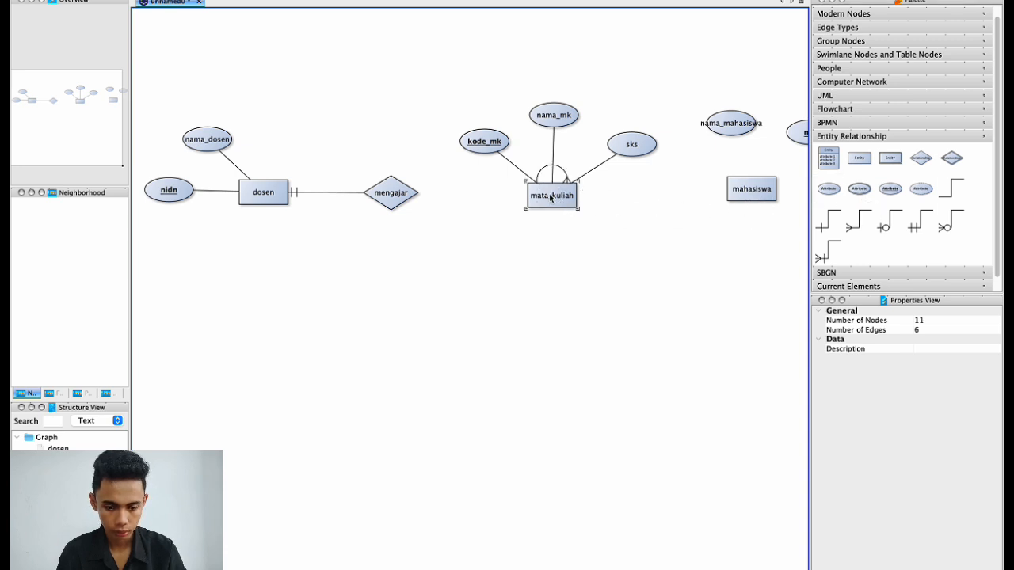
{"action": "left_click", "coordinate": [410, 195]}
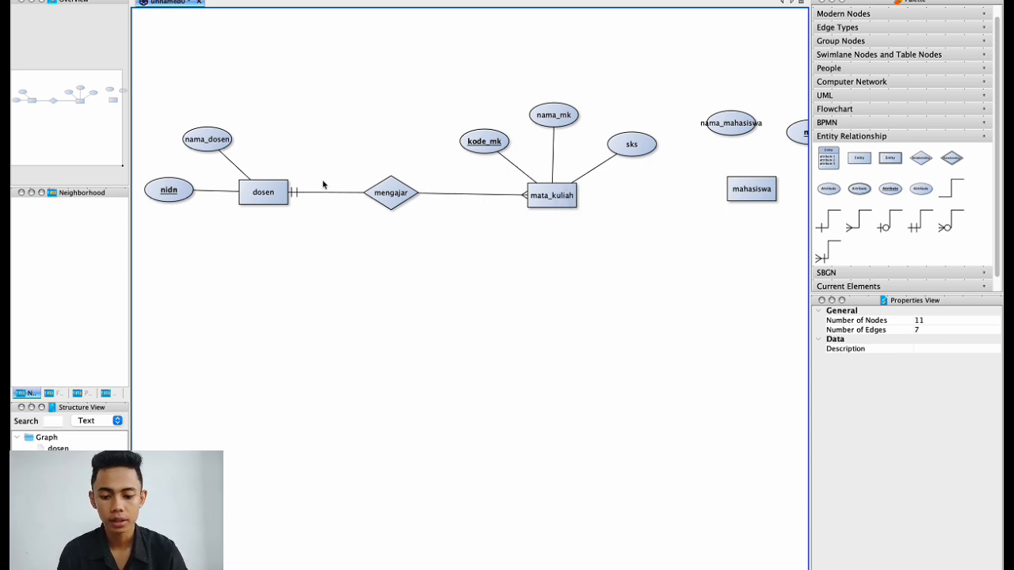
Move the mahasiswa, nim and nama_mahasiswa group further right.
{"action": "scroll", "coordinate": [487, 280], "scroll_direction": "right", "scroll_amount": 3}
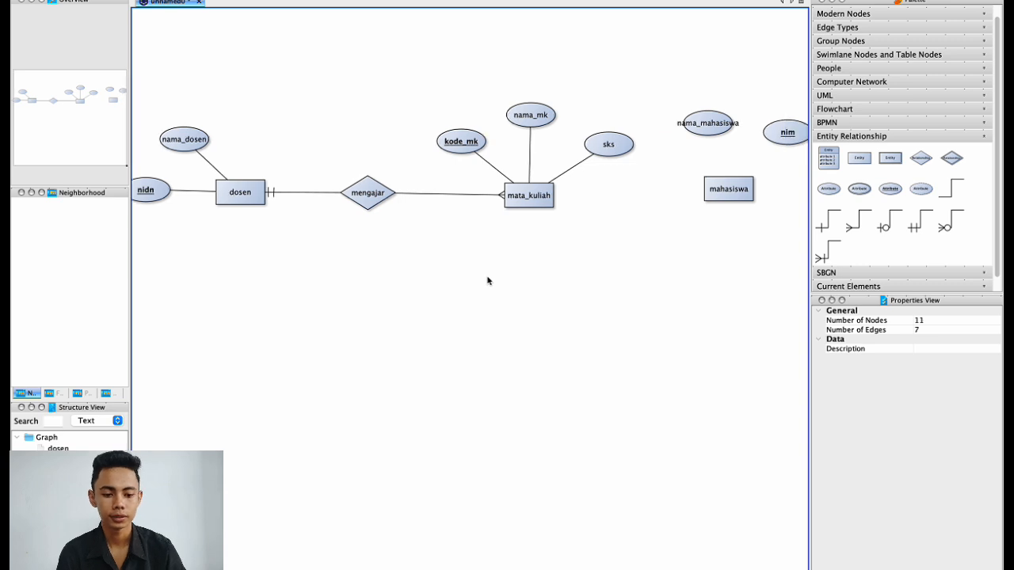
{"action": "scroll", "coordinate": [487, 281], "scroll_direction": "down", "scroll_amount": 3}
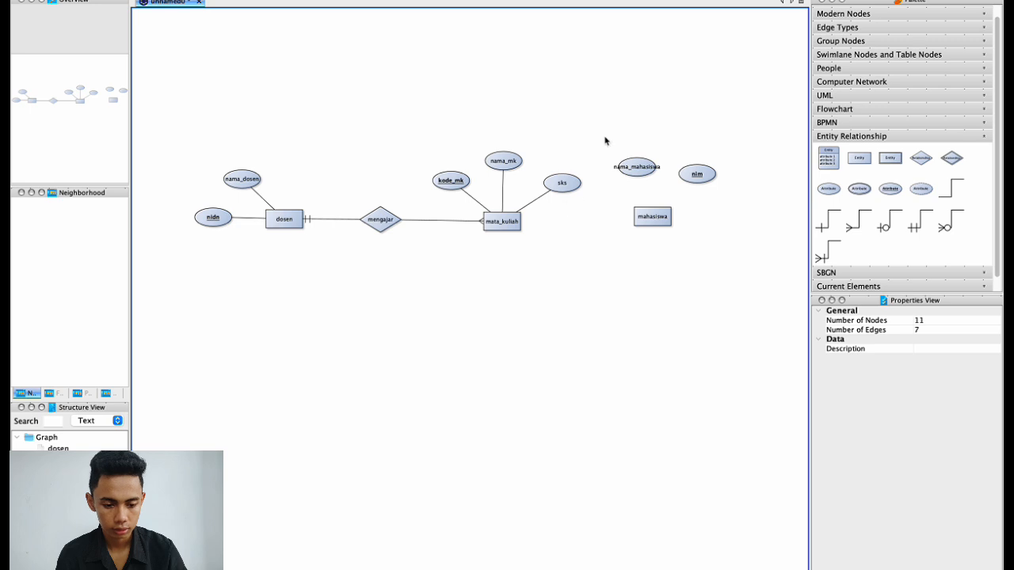
{"action": "left_click_drag", "start_coordinate": [619, 131], "coordinate": [739, 248]}
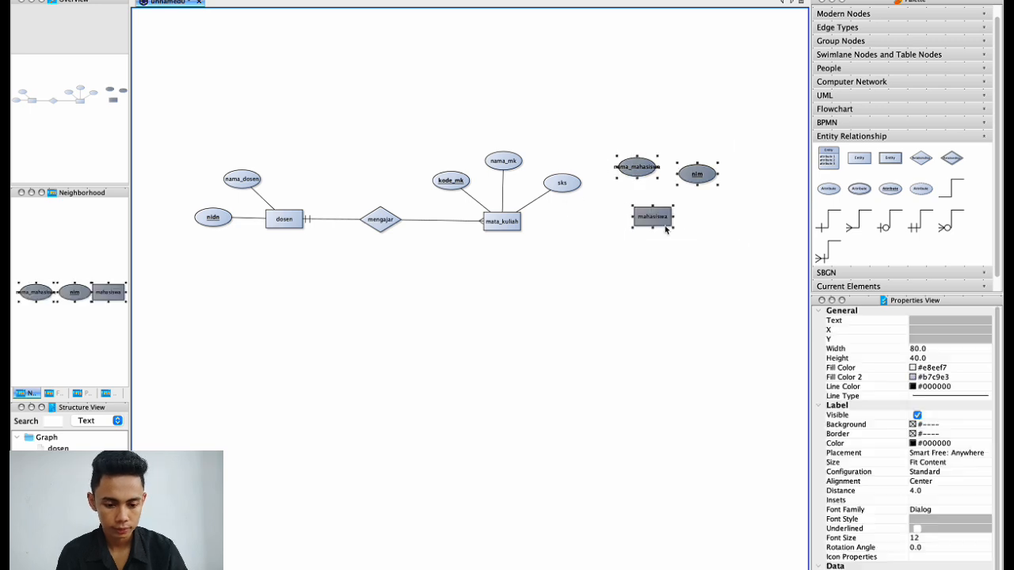
{"action": "left_click_drag", "start_coordinate": [659, 222], "coordinate": [700, 228]}
{"action": "left_click", "coordinate": [635, 310]}
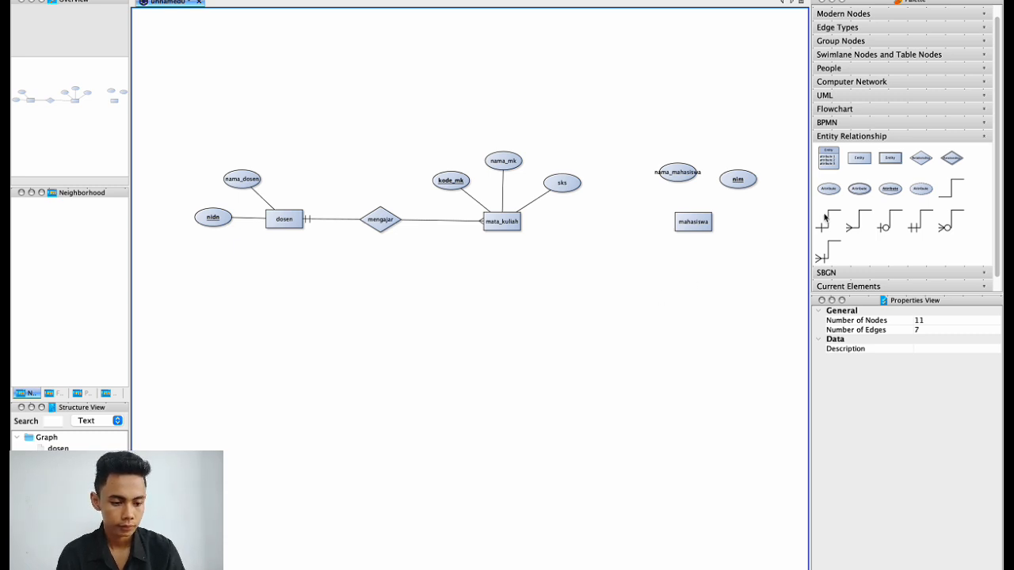
Place a new Relationship diamond to the left of mahasiswa and begin editing its label.
{"action": "left_click", "coordinate": [917, 161]}
{"action": "left_click_drag", "start_coordinate": [917, 161], "coordinate": [606, 228]}
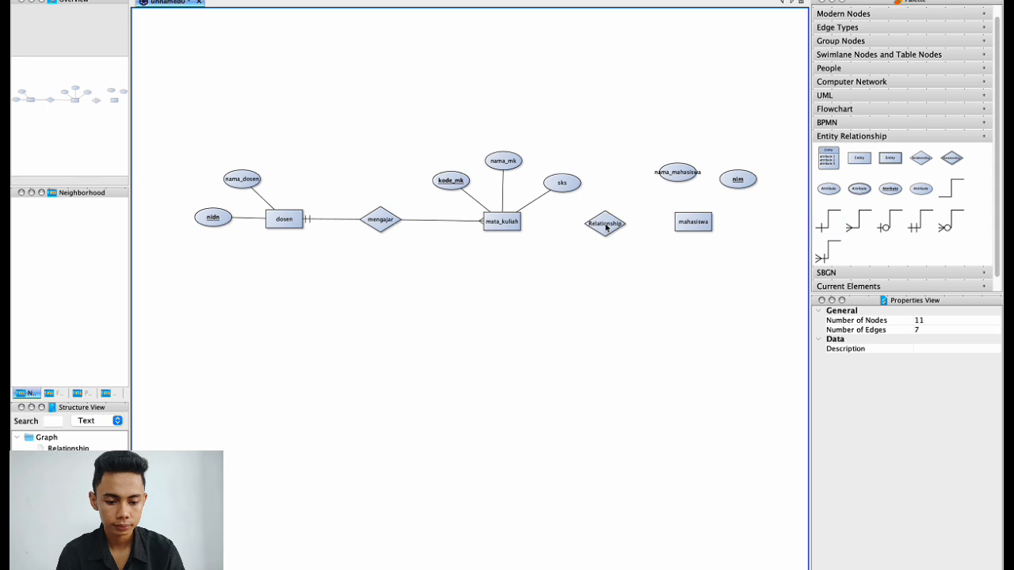
{"action": "double_click", "coordinate": [606, 228]}
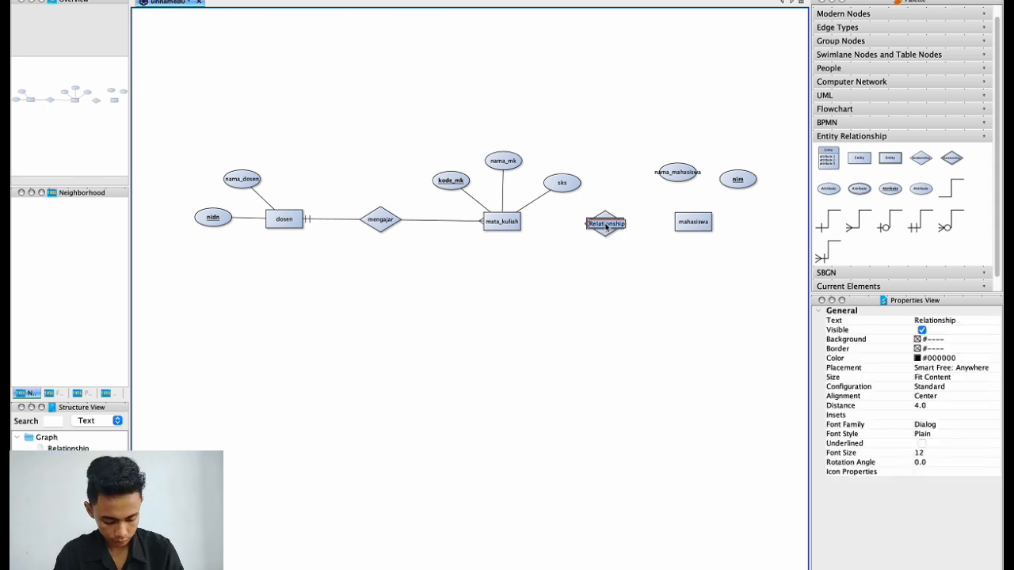
Replace the diamond's 'Relationship' label with the name merigistrasi.
{"action": "key", "text": "BackSpace"}
{"action": "type", "text": "men"}
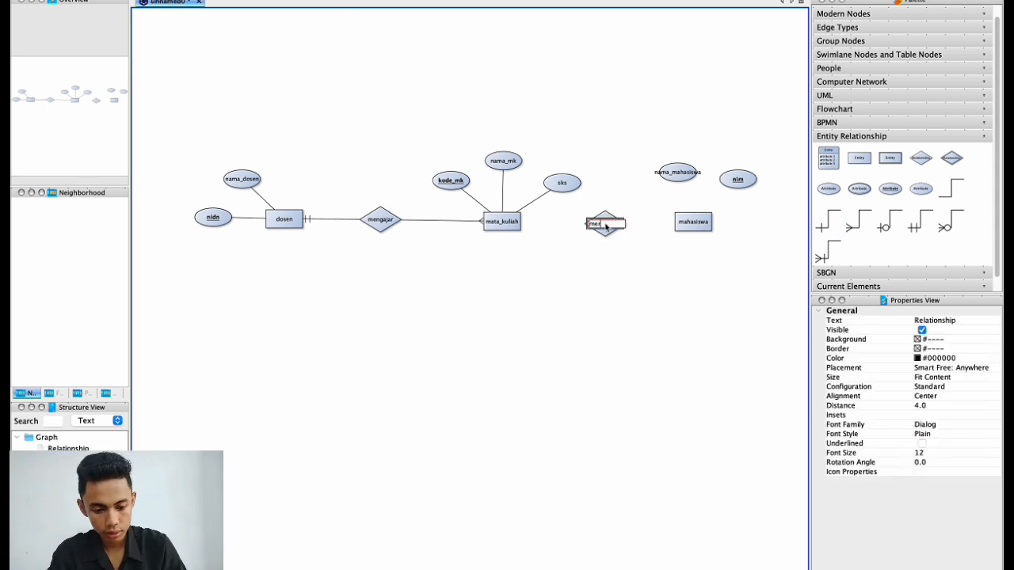
{"action": "type", "text": "gis"}
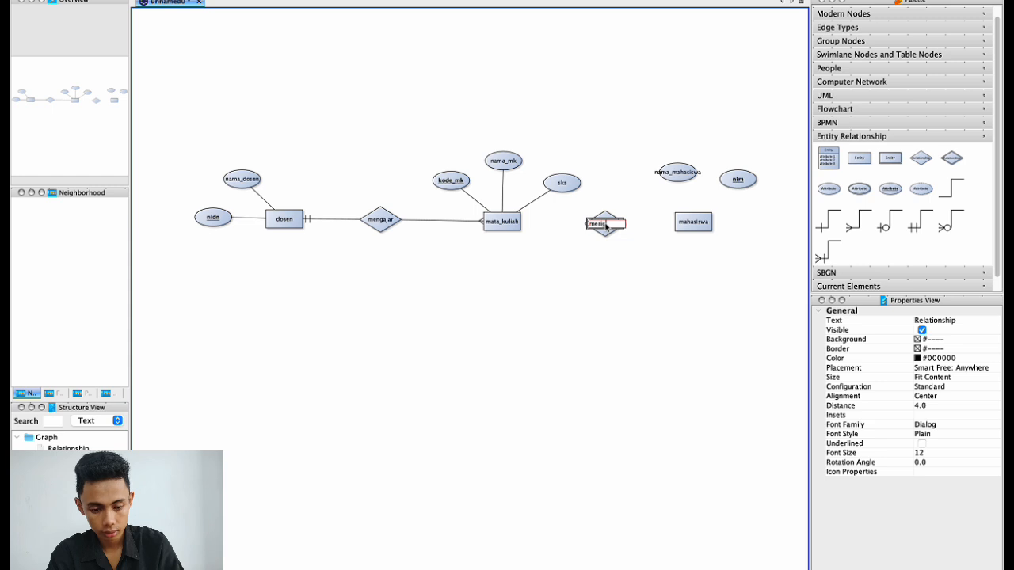
{"action": "type", "text": "trasi"}
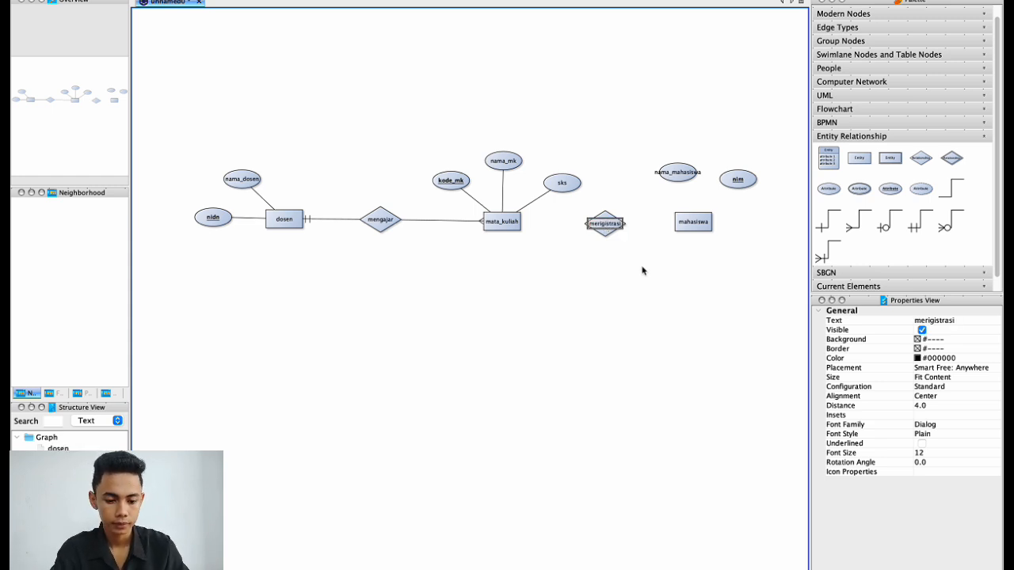
{"action": "left_click", "coordinate": [641, 270]}
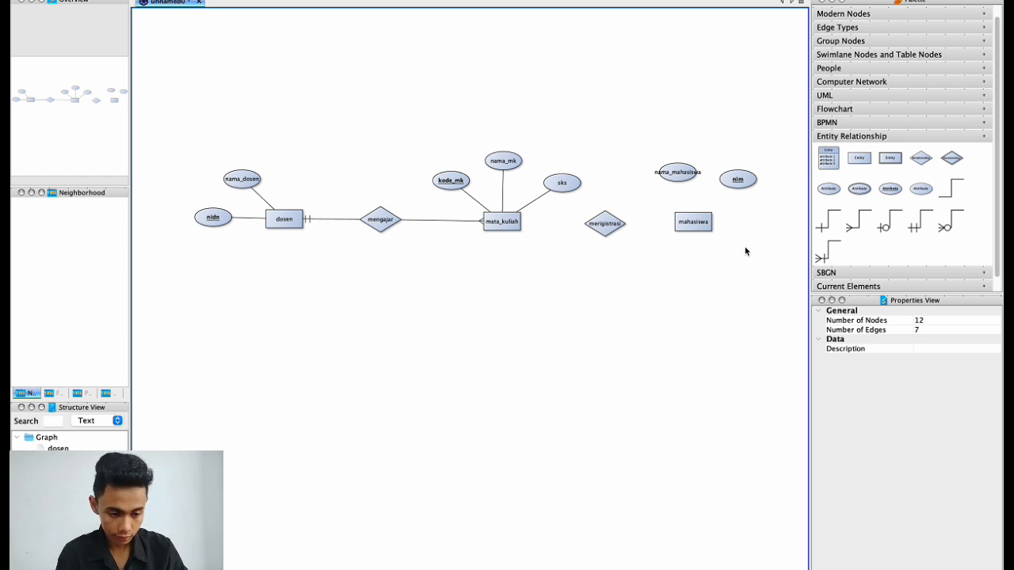
Connect merigistrasi to mata_kuliah on one side and mahasiswa on the other.
{"action": "scroll", "coordinate": [746, 253], "scroll_direction": "up", "scroll_amount": 3}
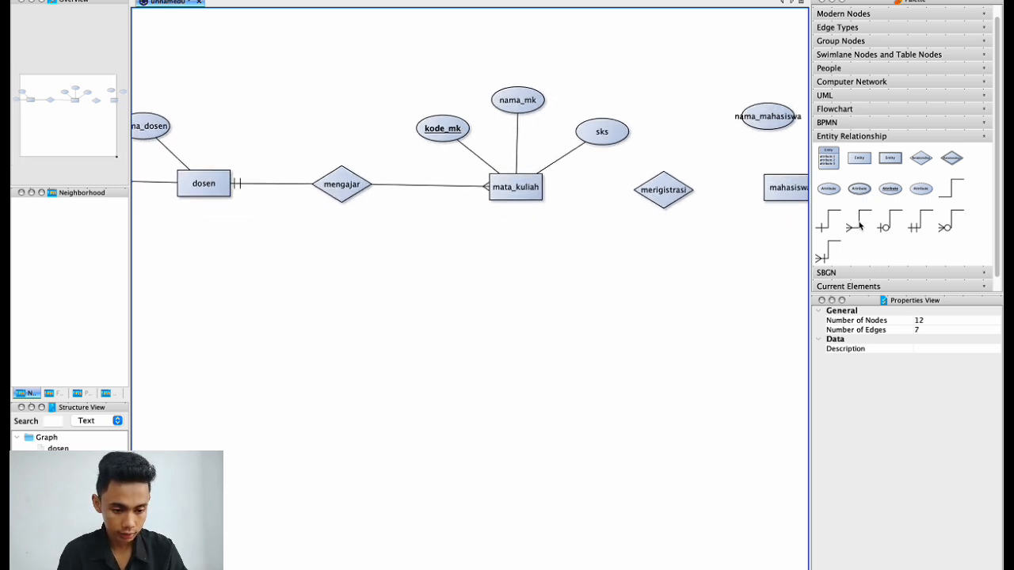
{"action": "left_click_drag", "start_coordinate": [829, 188], "coordinate": [651, 193]}
{"action": "scroll", "coordinate": [651, 229], "scroll_direction": "right", "scroll_amount": 5}
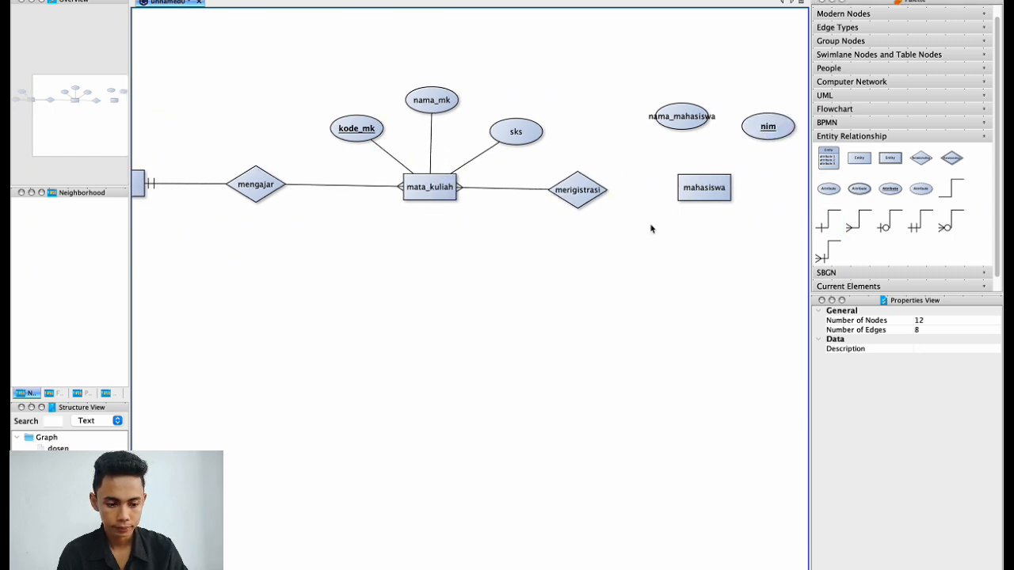
{"action": "left_click_drag", "start_coordinate": [859, 219], "coordinate": [595, 190]}
Attach the nama_mahasiswa and nim attributes to mahasiswa and fit the whole diagram in view.
{"action": "scroll", "coordinate": [661, 270], "scroll_direction": "down", "scroll_amount": 1}
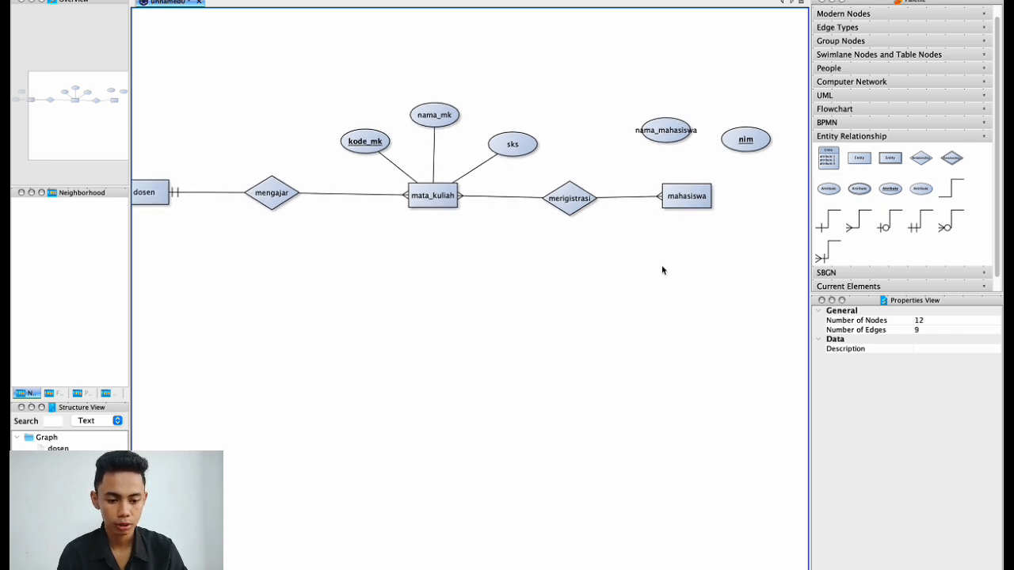
{"action": "left_click_drag", "start_coordinate": [829, 190], "coordinate": [667, 140]}
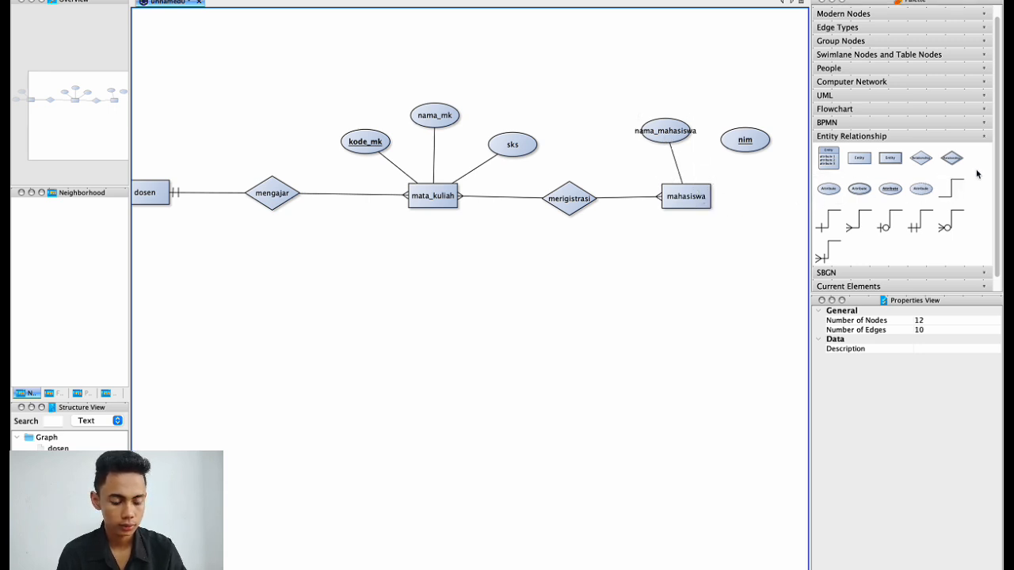
{"action": "left_click_drag", "start_coordinate": [828, 188], "coordinate": [741, 144]}
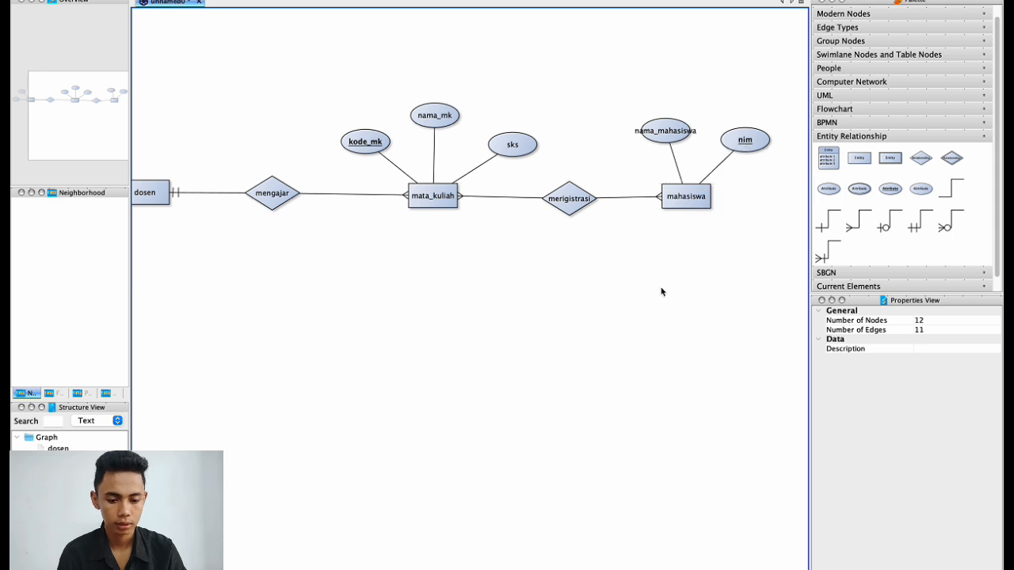
{"action": "key", "text": "F5"}
{"action": "scroll", "coordinate": [661, 292], "scroll_direction": "up", "scroll_amount": 2}
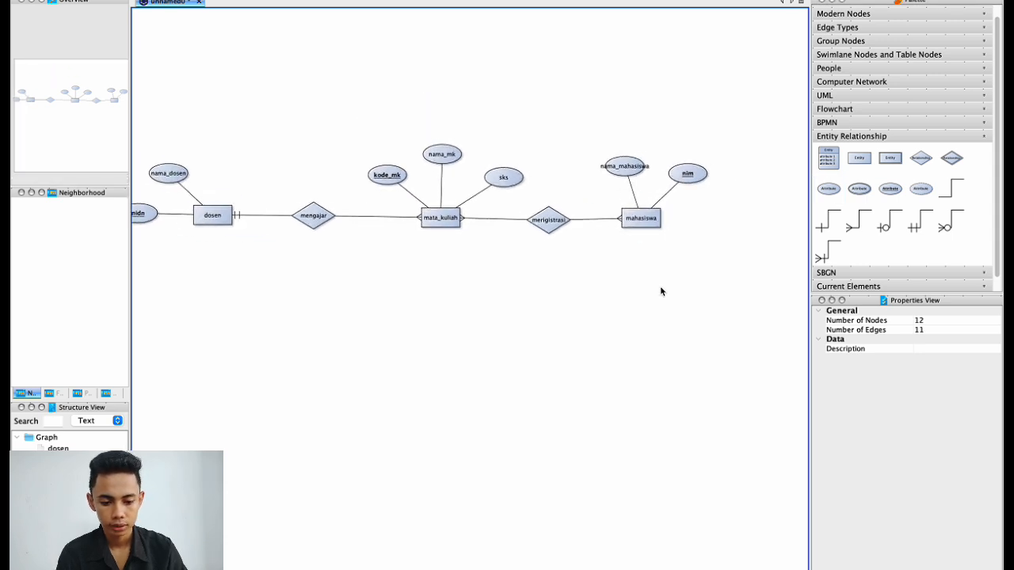
{"action": "key", "text": "F5"}
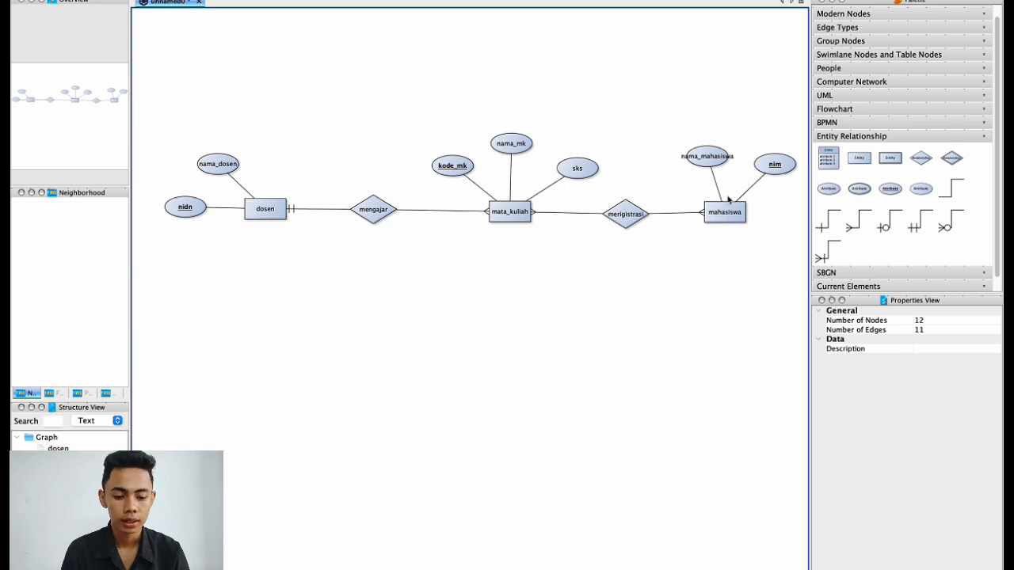
{"action": "left_click", "coordinate": [727, 212]}
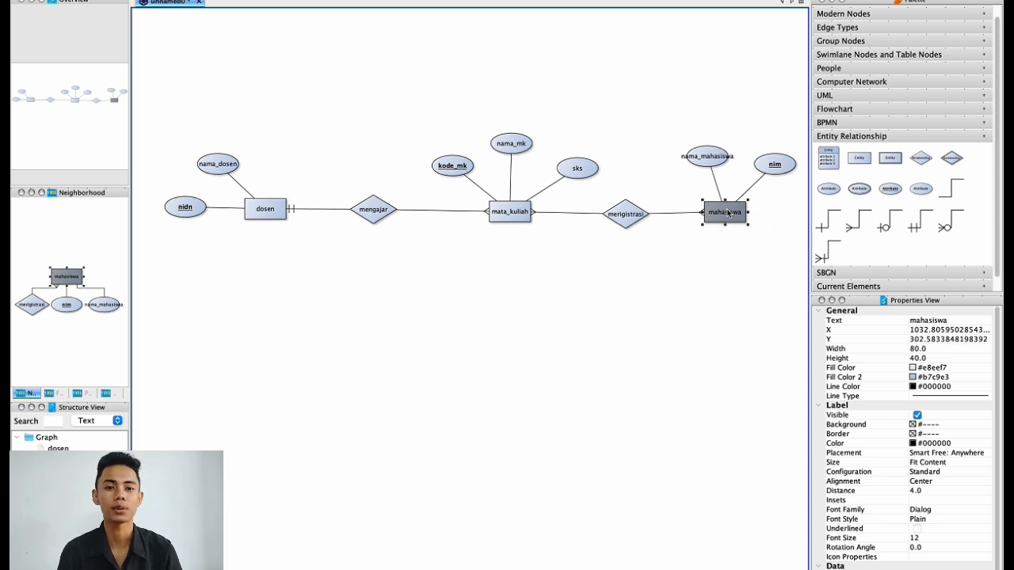
{"action": "left_click", "coordinate": [594, 360]}
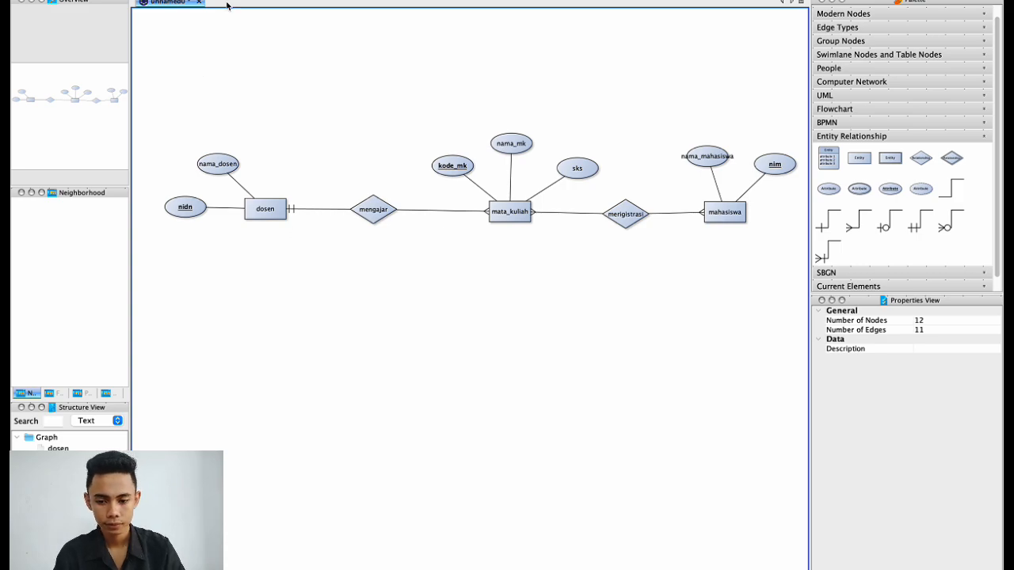
From the desktop, search 'Mysql' in Spotlight to launch MySQL Workbench.
{"action": "key", "text": "ctrl+Right"}
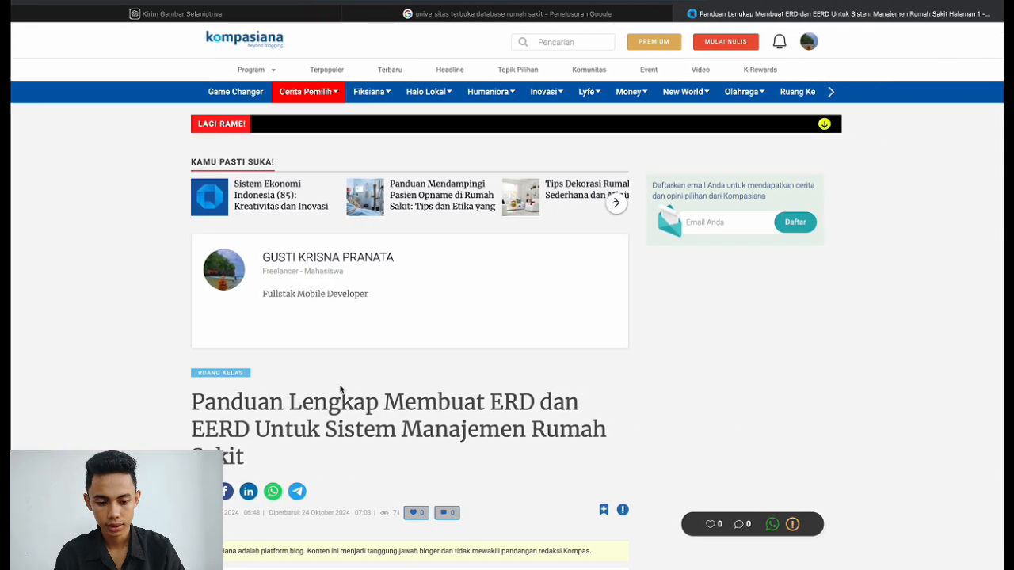
{"action": "key", "text": "ctrl+Left"}
{"action": "key", "text": "ctrl+Left"}
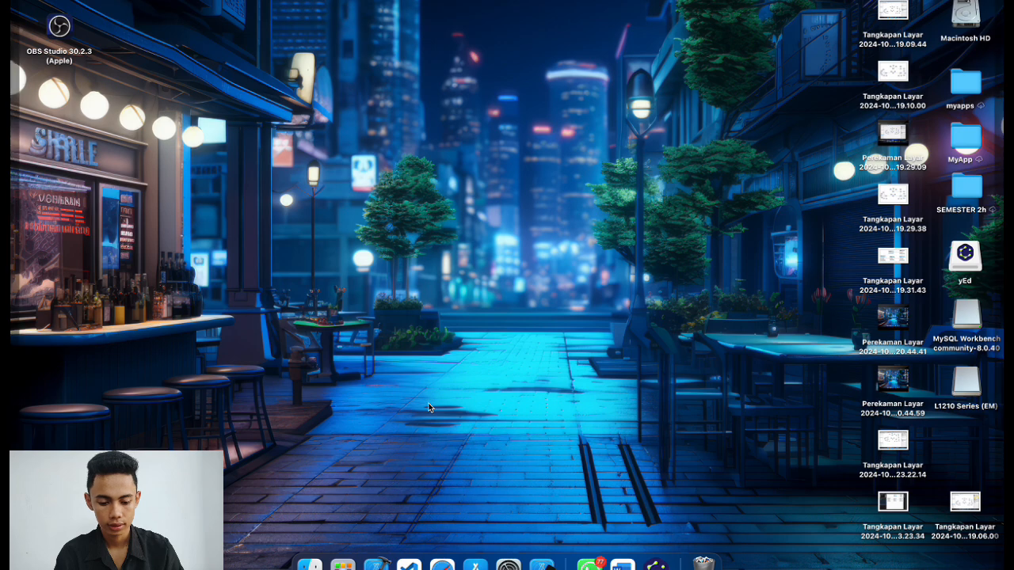
{"action": "key", "text": "super+space"}
{"action": "type", "text": "Mysql"}
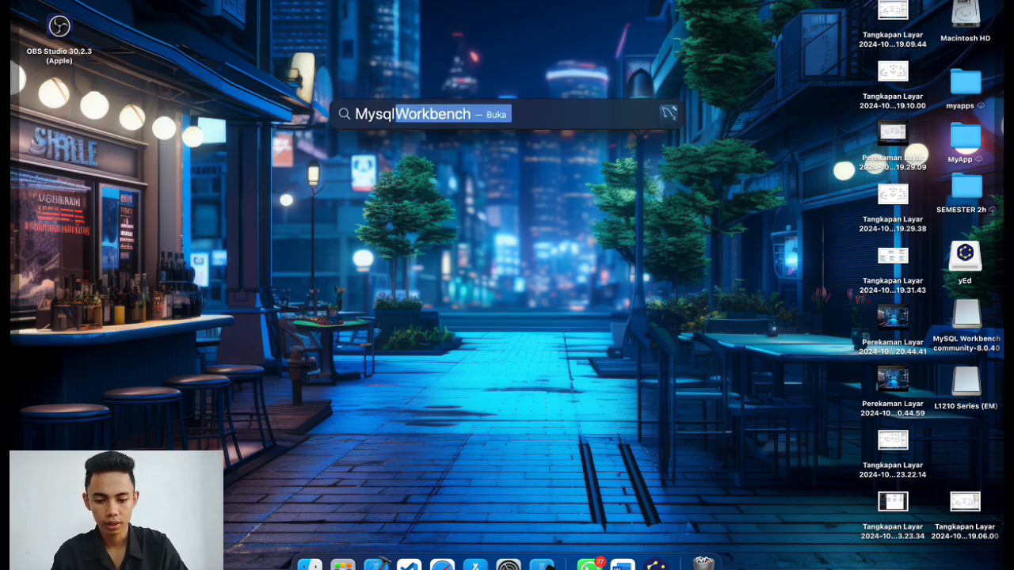
{"action": "key", "text": "Return"}
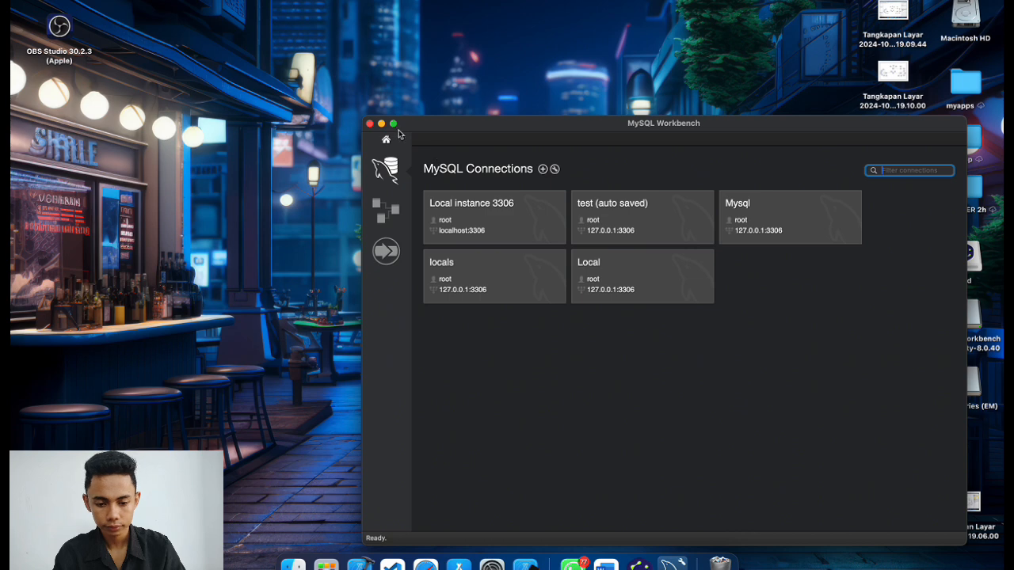
Create a new model, rename its mydb schema to db-kampus, and add a blank EER diagram.
{"action": "left_click", "coordinate": [394, 125]}
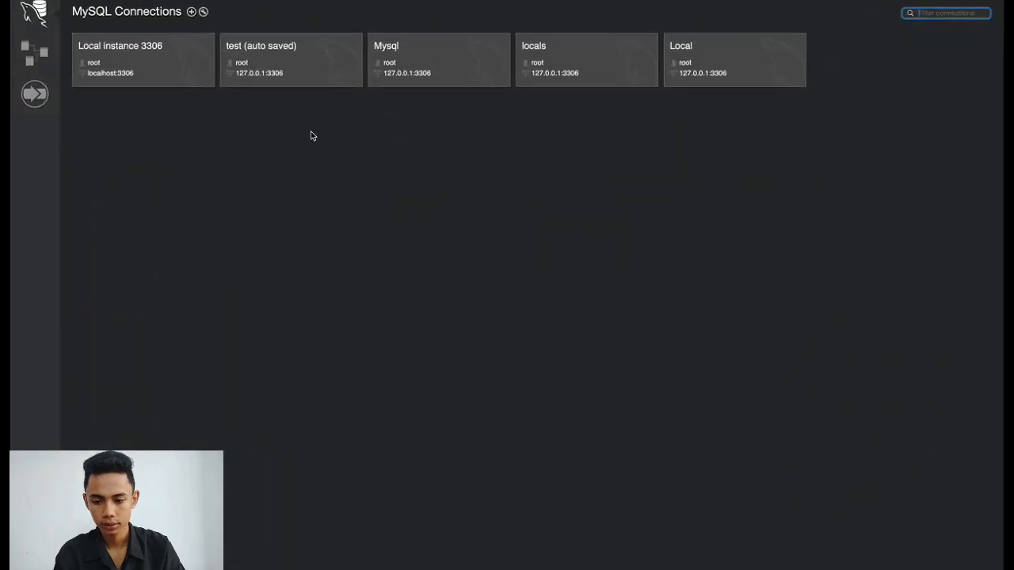
{"action": "left_click", "coordinate": [34, 52]}
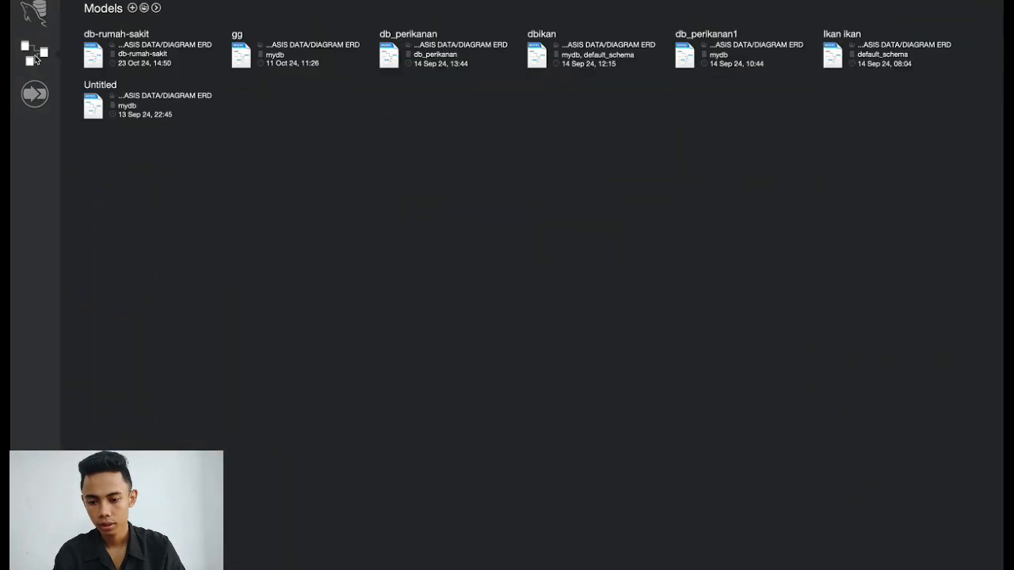
{"action": "left_click", "coordinate": [133, 8]}
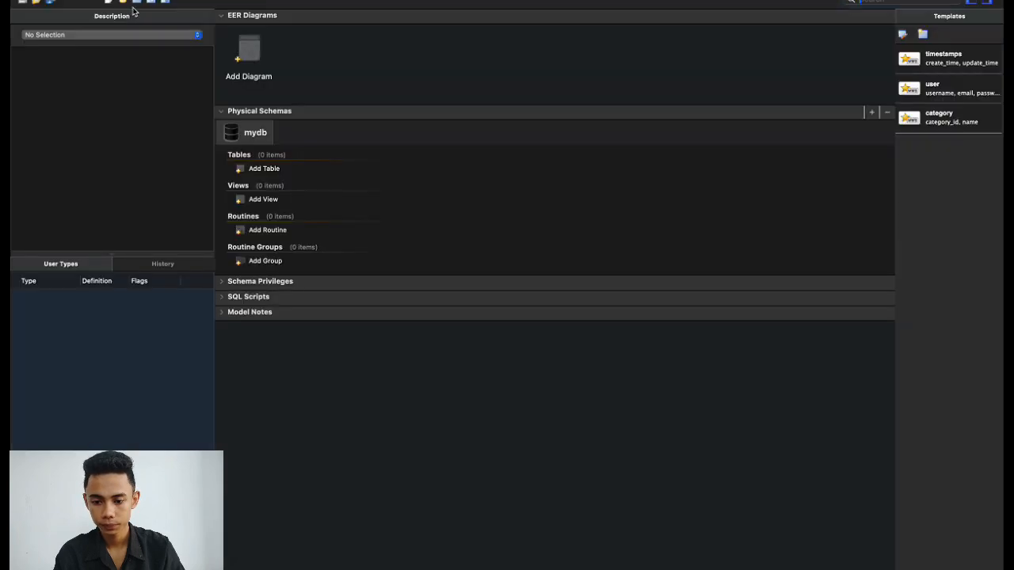
{"action": "double_click", "coordinate": [264, 143]}
{"action": "key", "text": "BackSpace"}
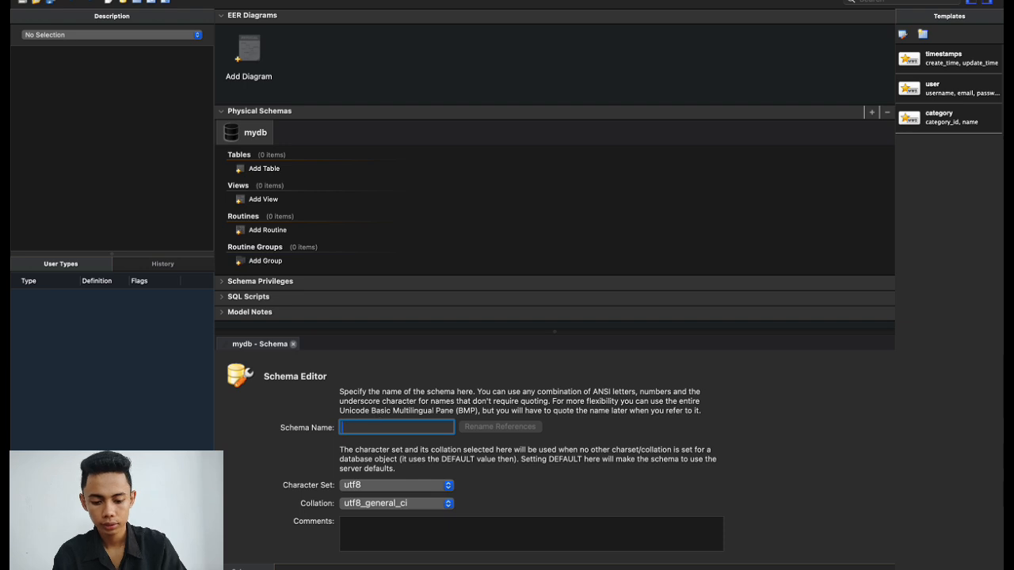
{"action": "type", "text": "db-"}
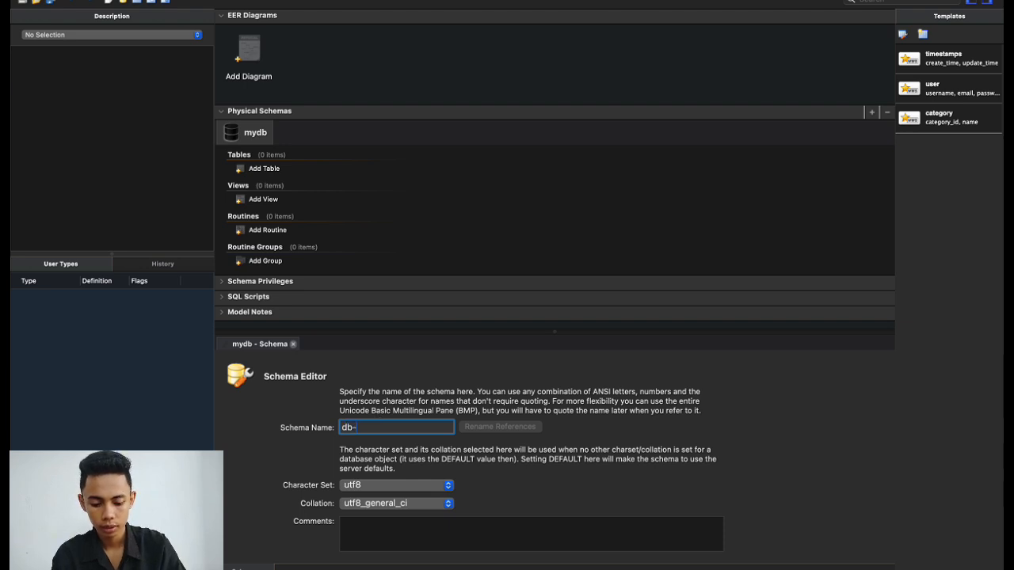
{"action": "type", "text": "kampus"}
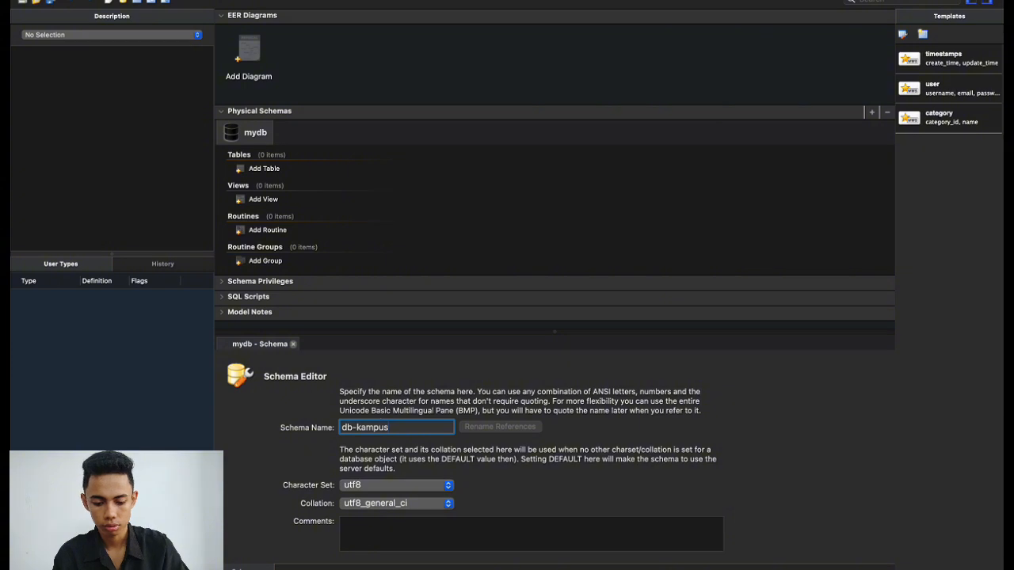
{"action": "key", "text": "Return"}
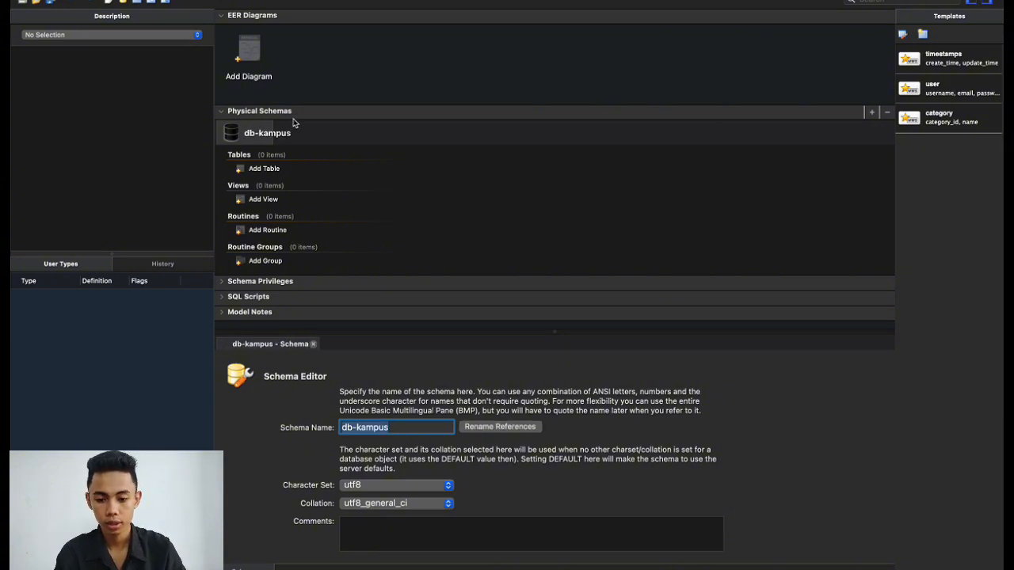
{"action": "double_click", "coordinate": [250, 50]}
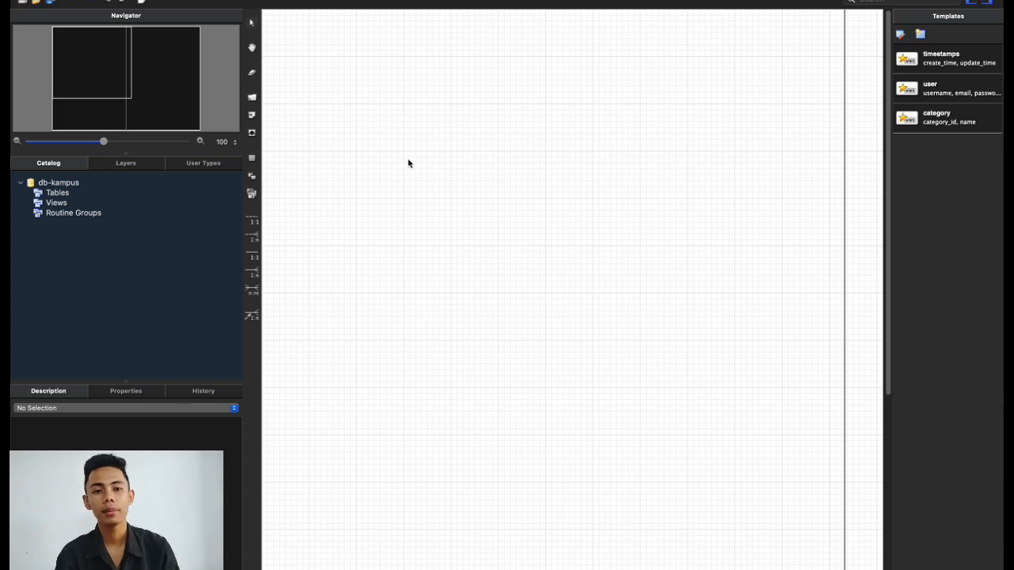
{"action": "key", "text": "ctrl+Left"}
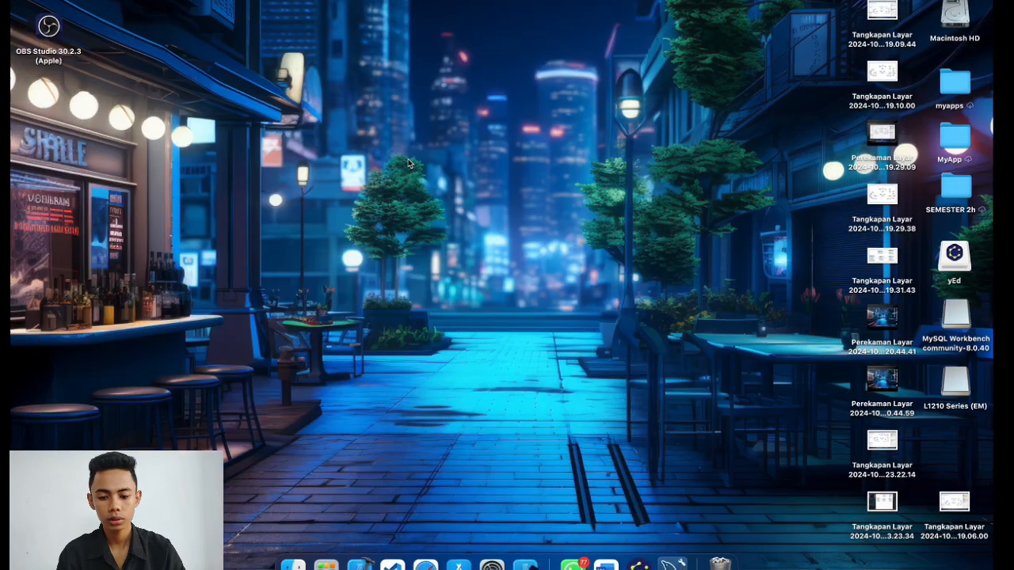
Glance at the finished yEd ER diagram, then return to the empty db-kampus EER diagram.
{"action": "key", "text": "ctrl+Right"}
{"action": "key", "text": "ctrl+Right"}
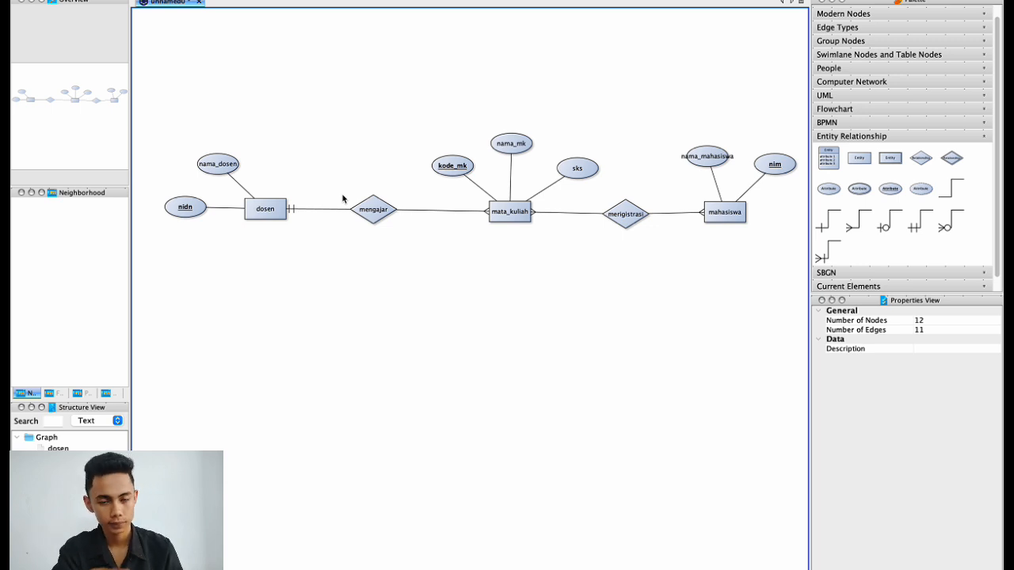
{"action": "key", "text": "ctrl+Left"}
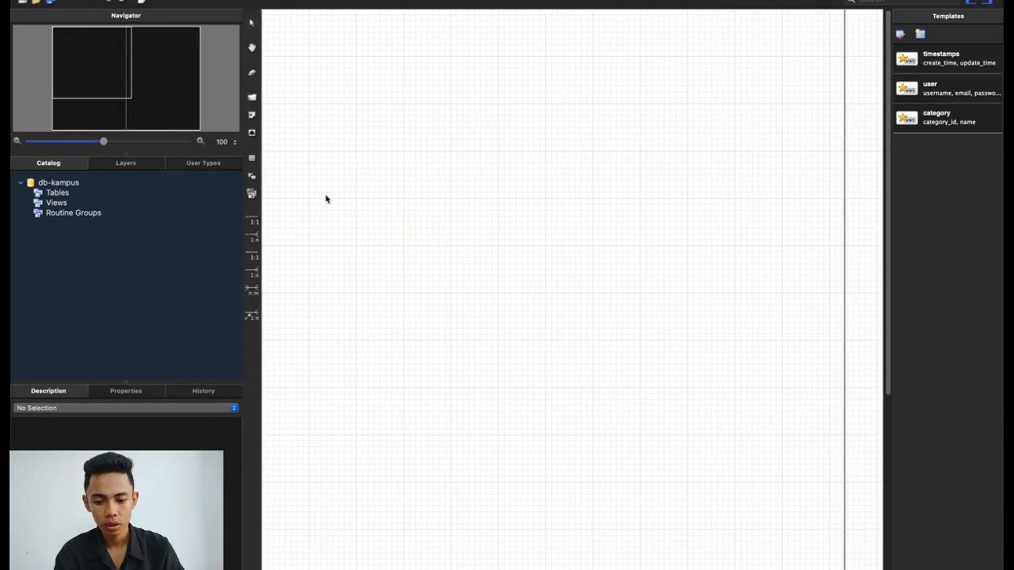
Place a new table on the canvas and name it dosen.
{"action": "key", "text": "ctrl+Right"}
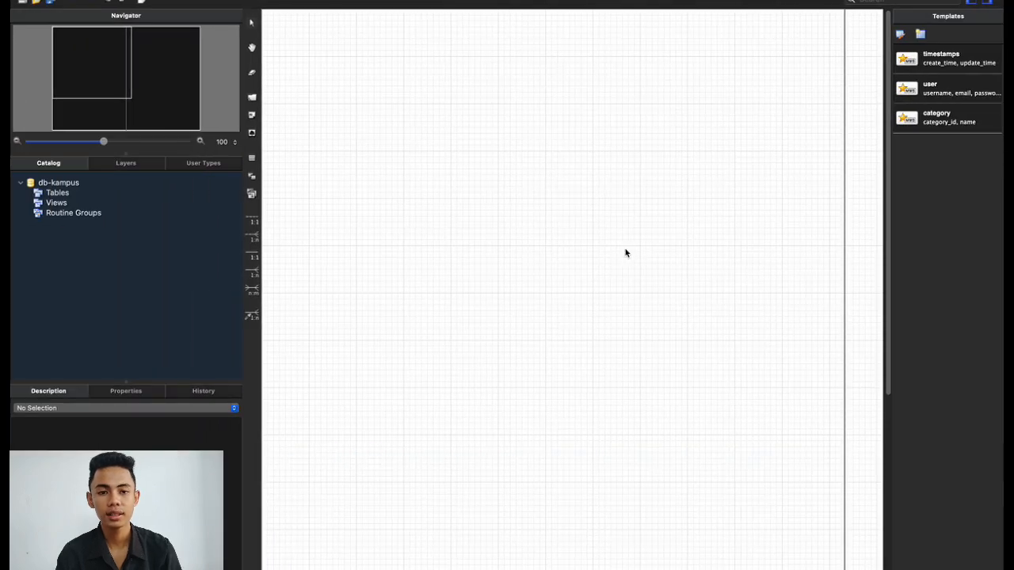
{"action": "left_click", "coordinate": [252, 162]}
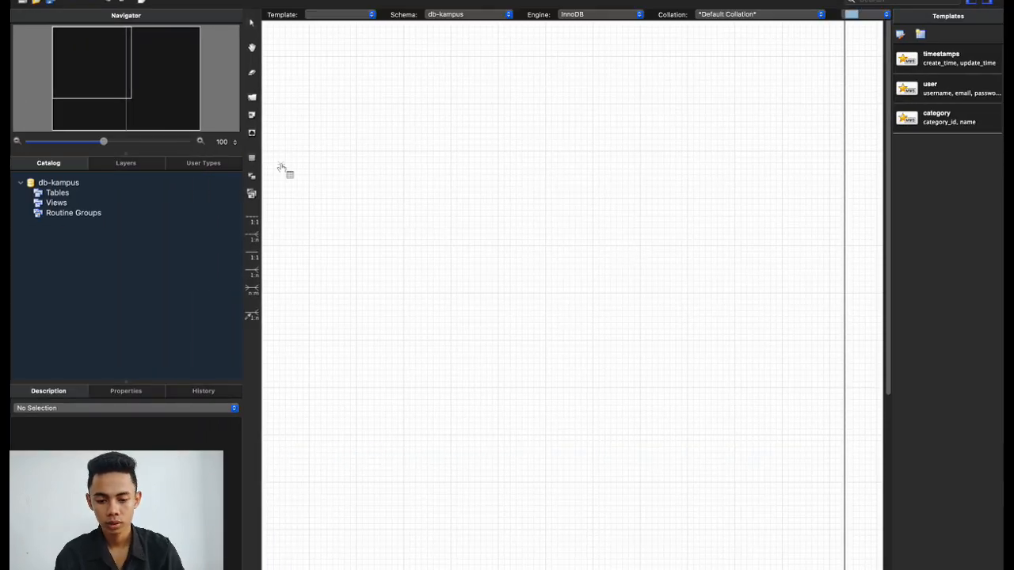
{"action": "left_click", "coordinate": [374, 169]}
{"action": "double_click", "coordinate": [395, 172]}
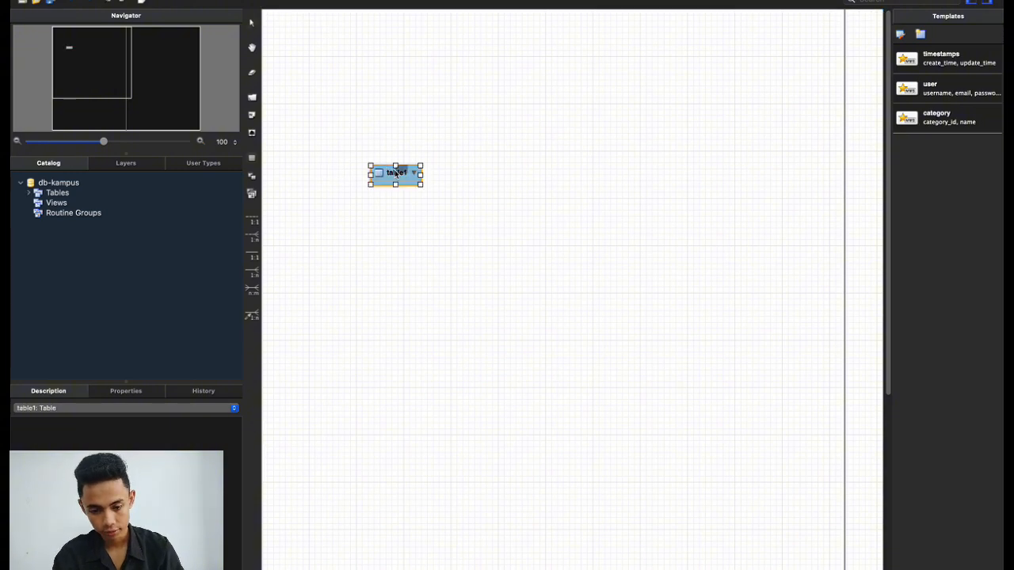
{"action": "type", "text": "deos"}
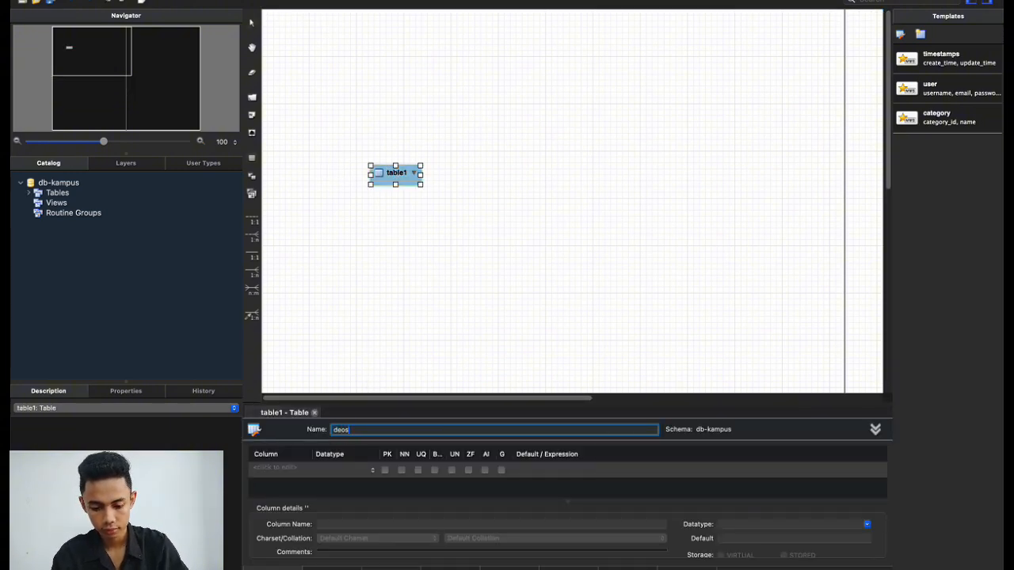
{"action": "key", "text": "BackSpace"}
{"action": "type", "text": "osen"}
{"action": "left_click", "coordinate": [481, 362]}
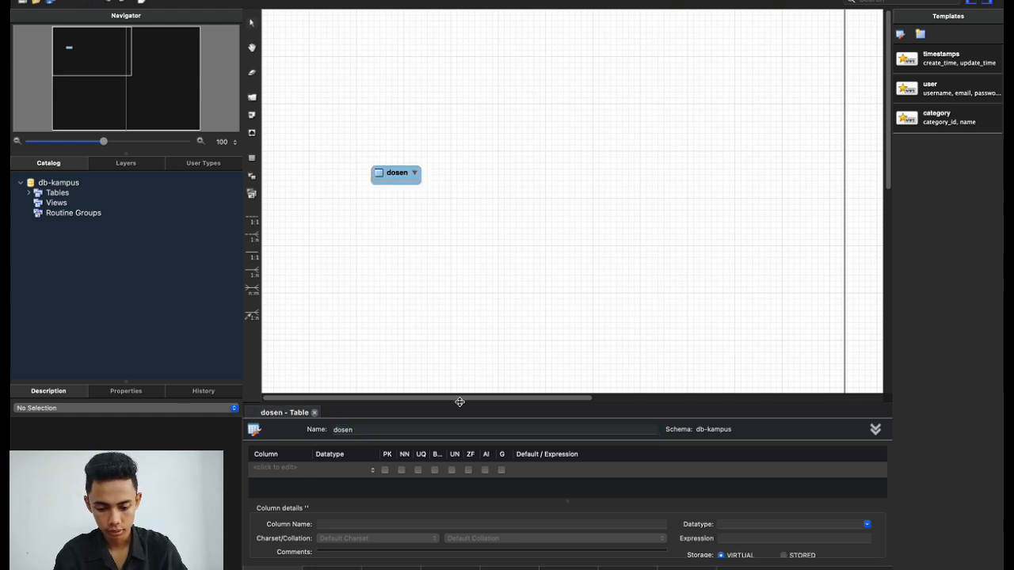
{"action": "left_click_drag", "start_coordinate": [460, 402], "coordinate": [459, 339]}
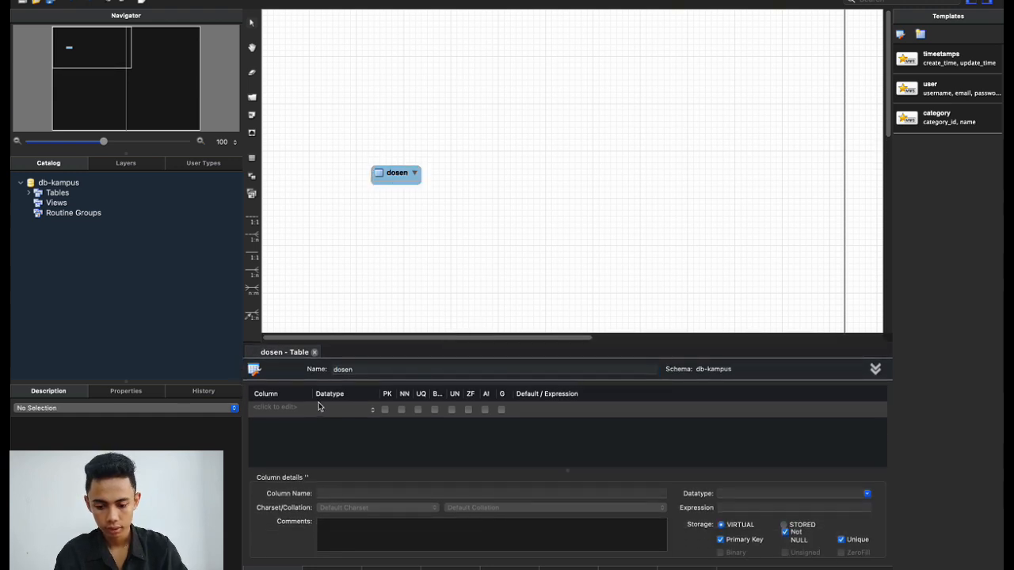
Add a primary-key column nidn of type VARCHAR(10).
{"action": "left_click", "coordinate": [293, 408]}
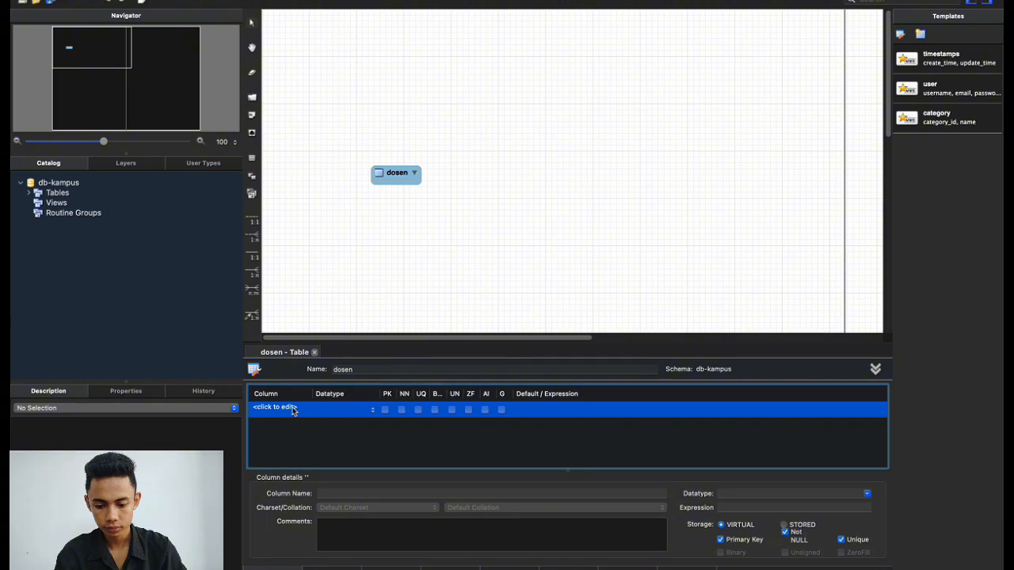
{"action": "left_click", "coordinate": [431, 214]}
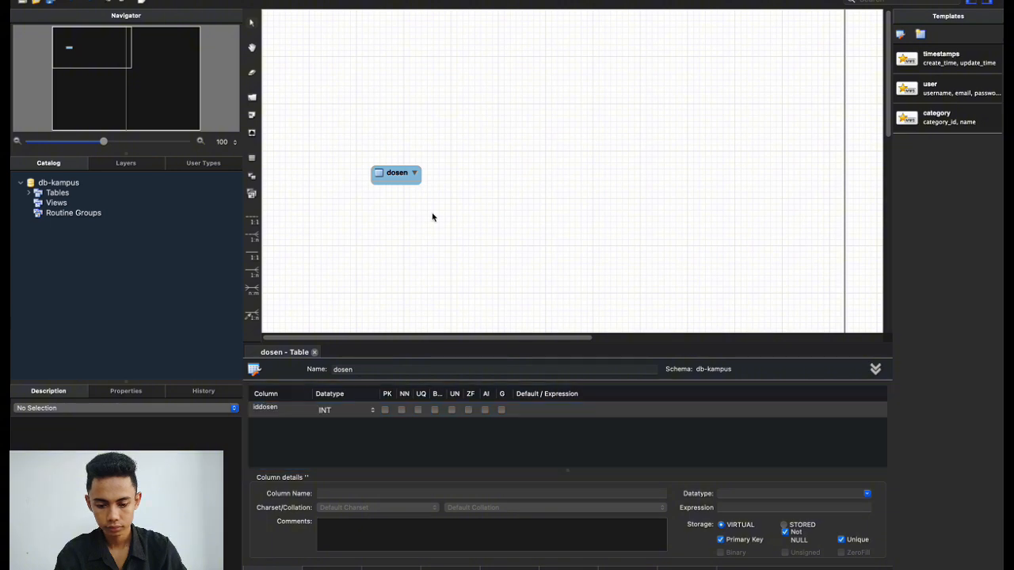
{"action": "left_click", "coordinate": [279, 409]}
{"action": "left_click", "coordinate": [279, 409]}
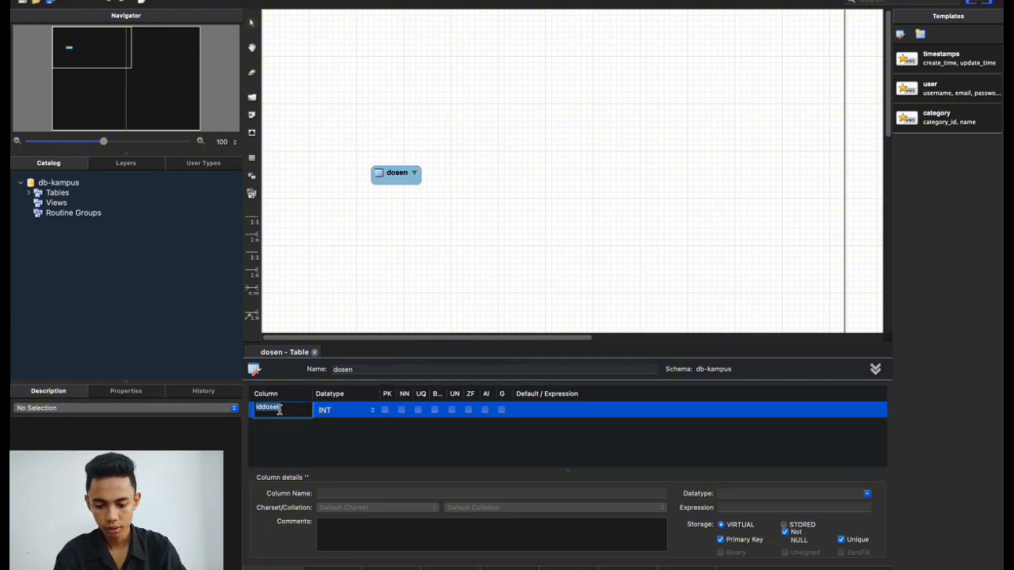
{"action": "type", "text": "n"}
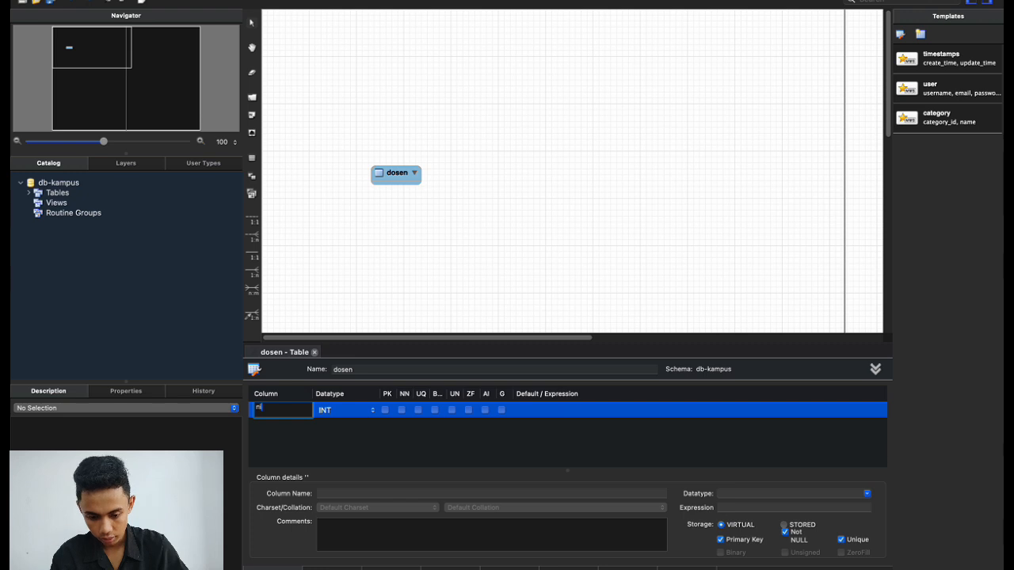
{"action": "type", "text": "idn"}
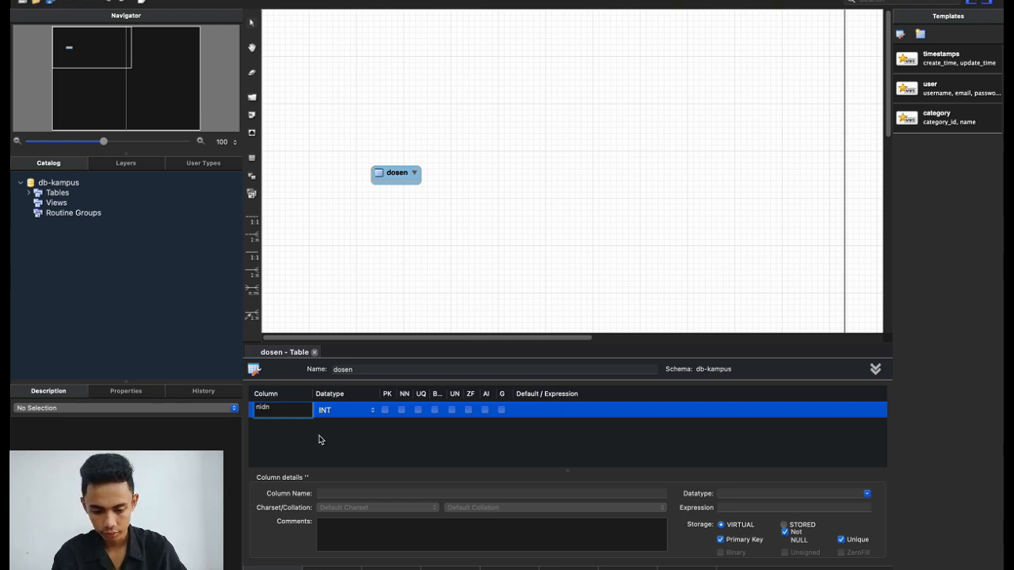
{"action": "left_click", "coordinate": [321, 440]}
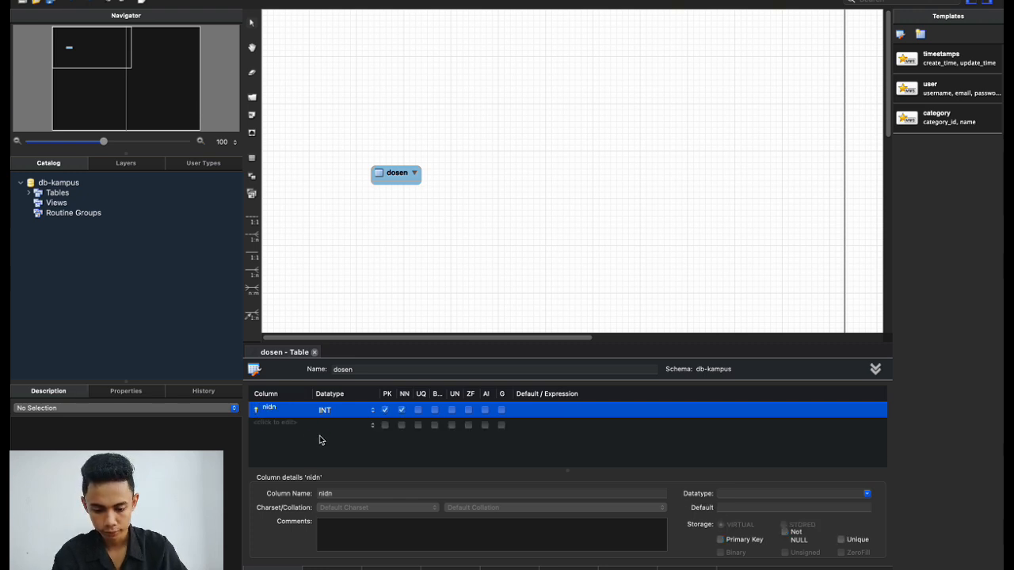
{"action": "left_click", "coordinate": [372, 411]}
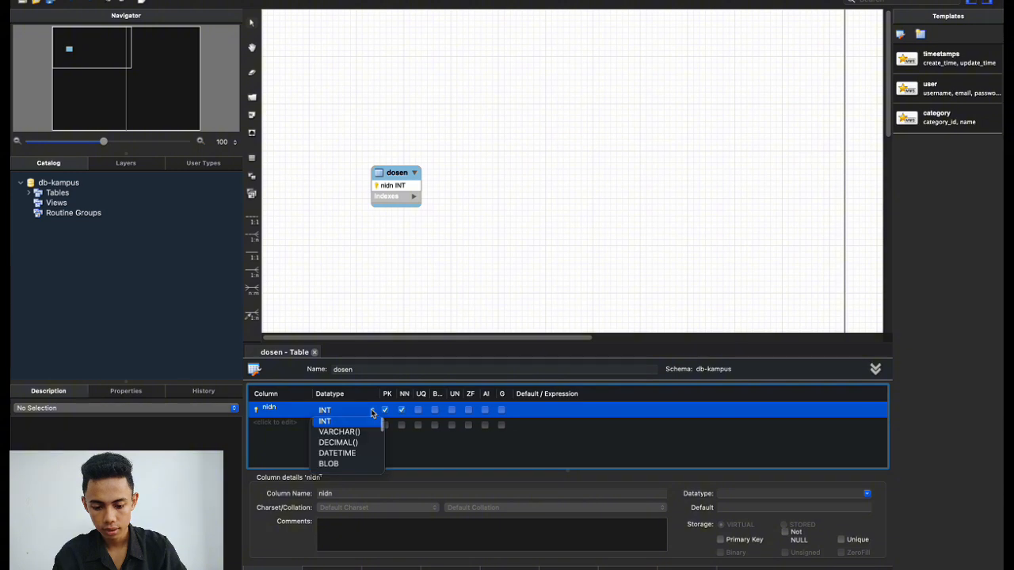
{"action": "left_click", "coordinate": [353, 433]}
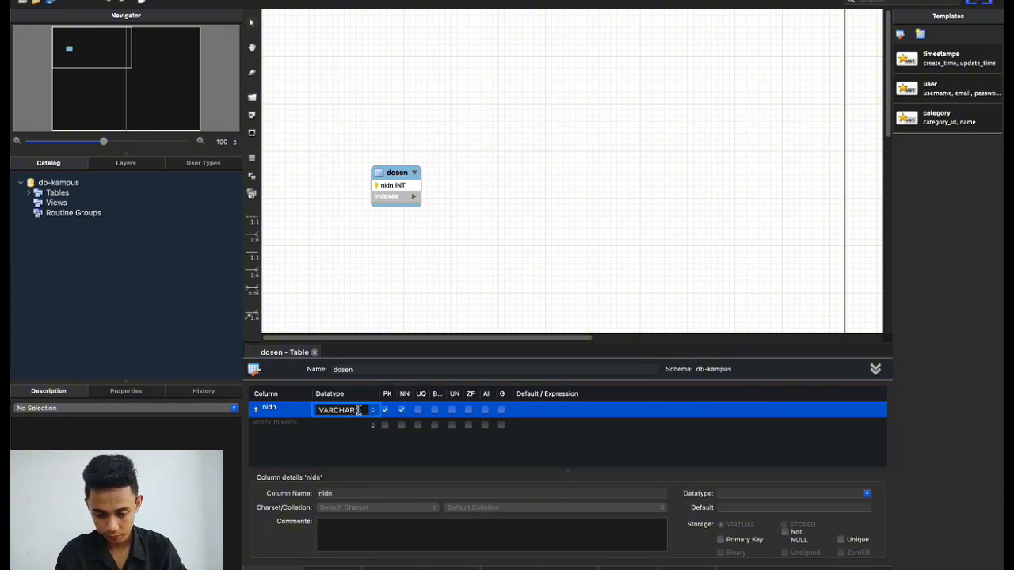
{"action": "type", "text": "10"}
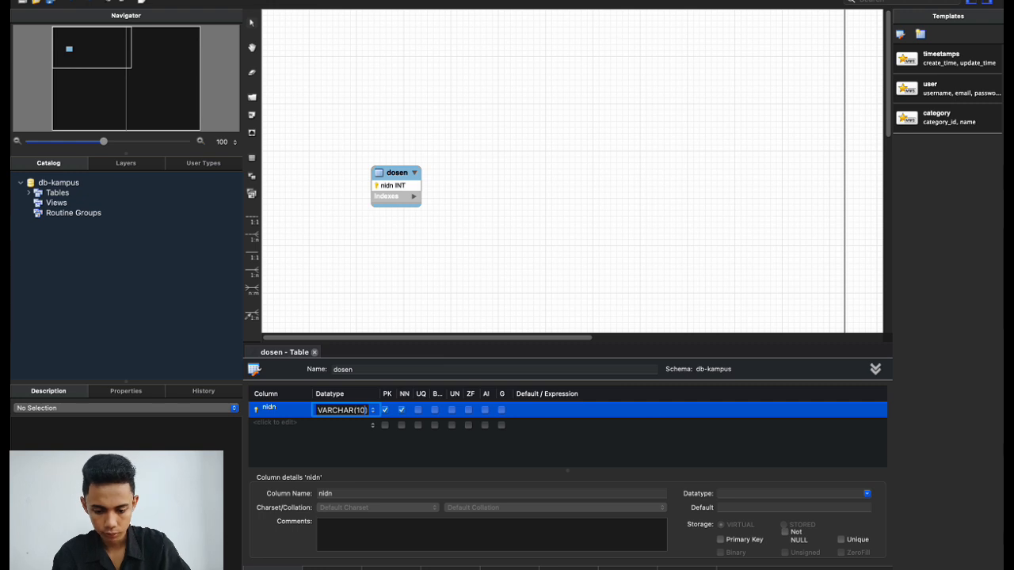
{"action": "left_click", "coordinate": [343, 440]}
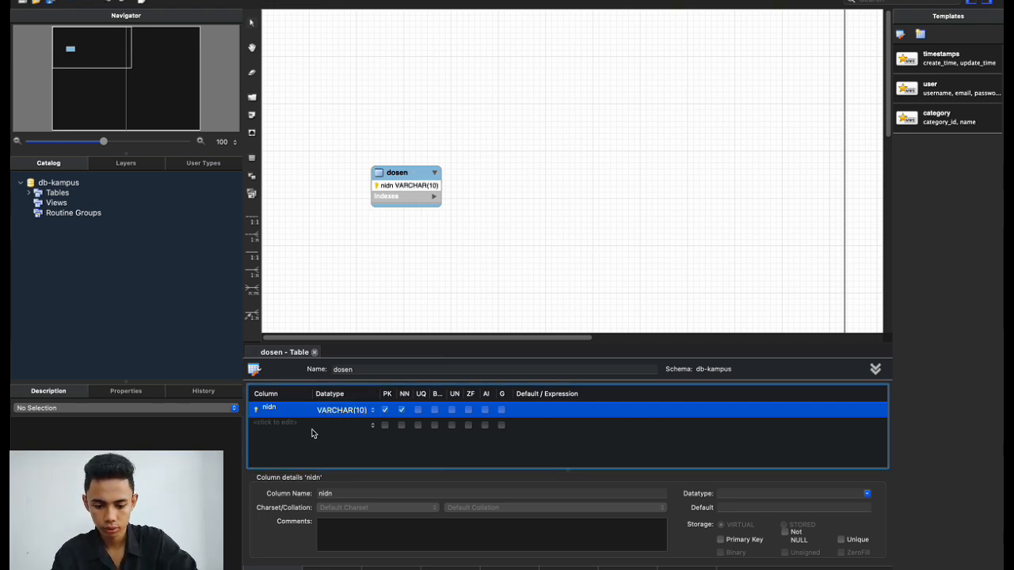
Add a not-null nama_dosen column of type VARCHAR(145).
{"action": "left_click", "coordinate": [311, 431]}
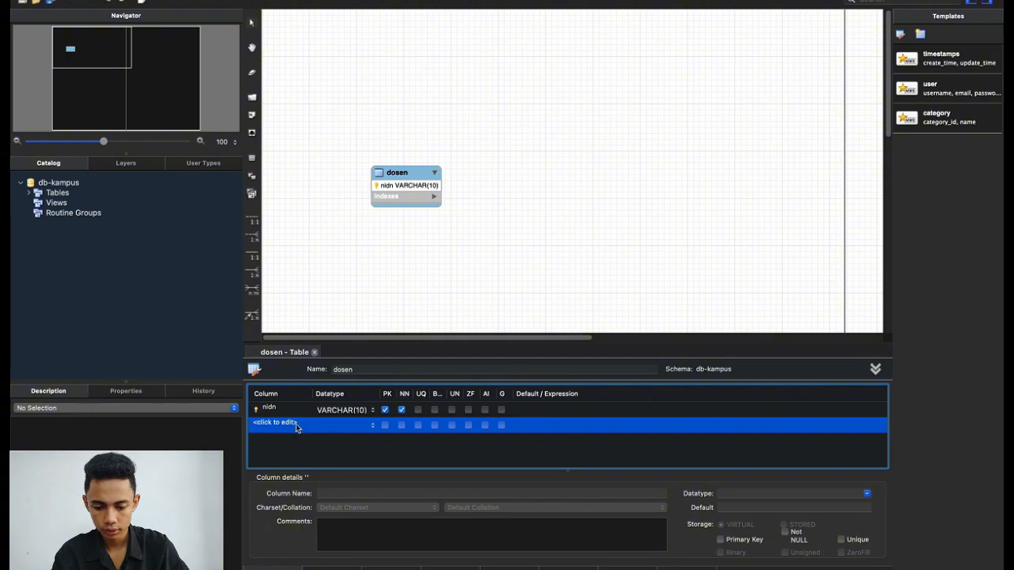
{"action": "left_click", "coordinate": [288, 422]}
{"action": "type", "text": "nama_dse"}
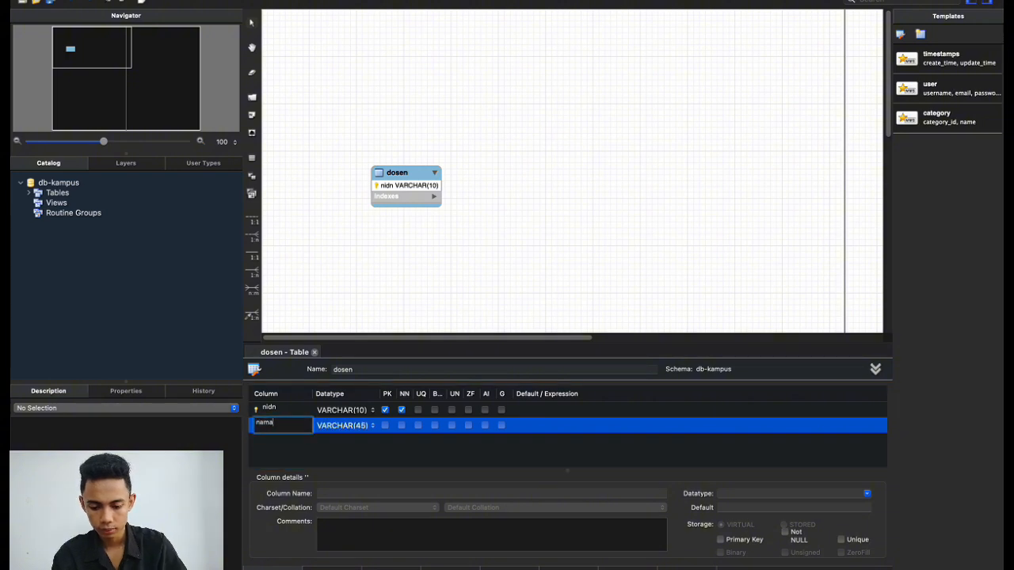
{"action": "key", "text": "BackSpace"}
{"action": "key", "text": "BackSpace"}
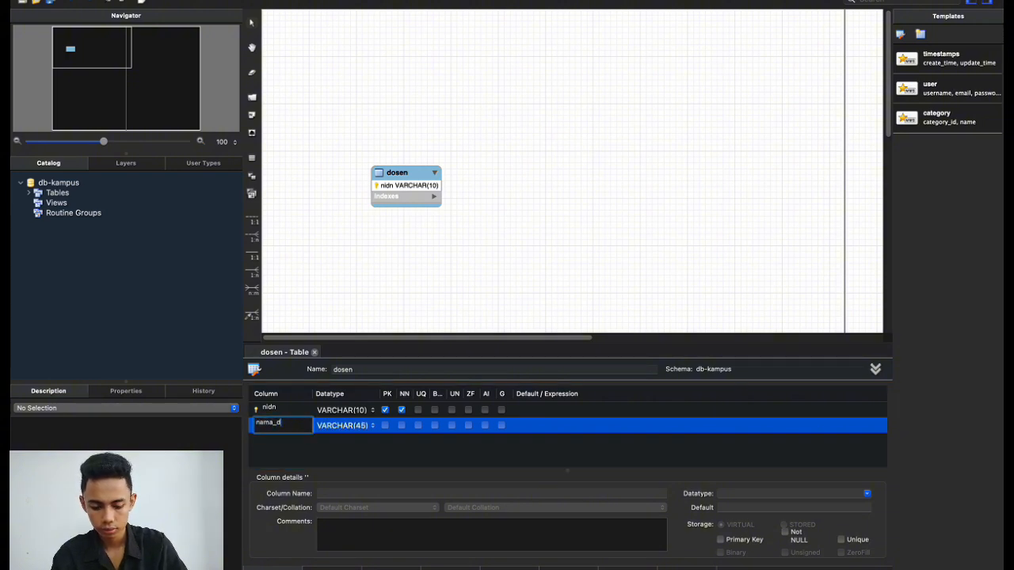
{"action": "type", "text": "osen"}
{"action": "key", "text": "Return"}
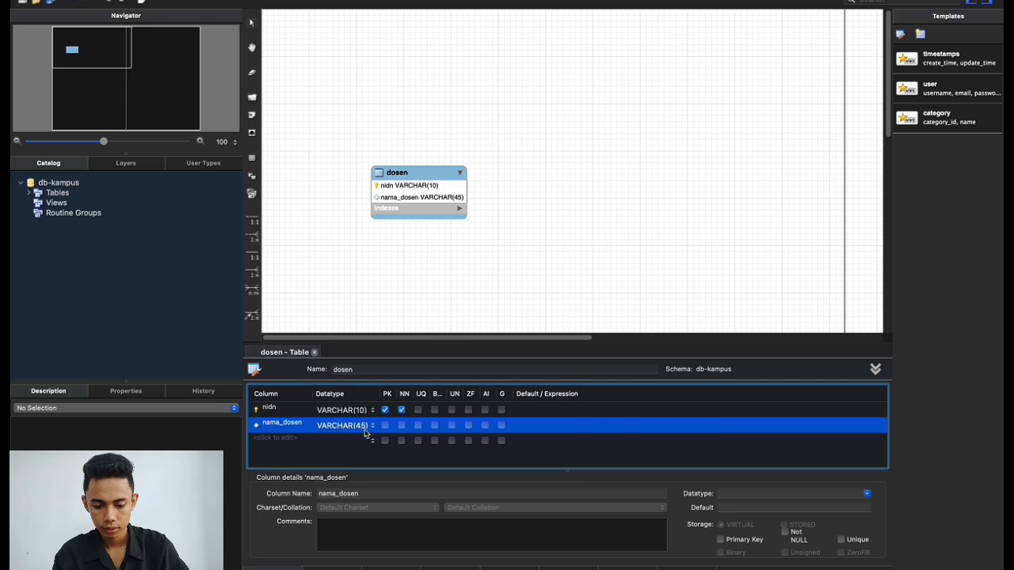
{"action": "left_click", "coordinate": [361, 429]}
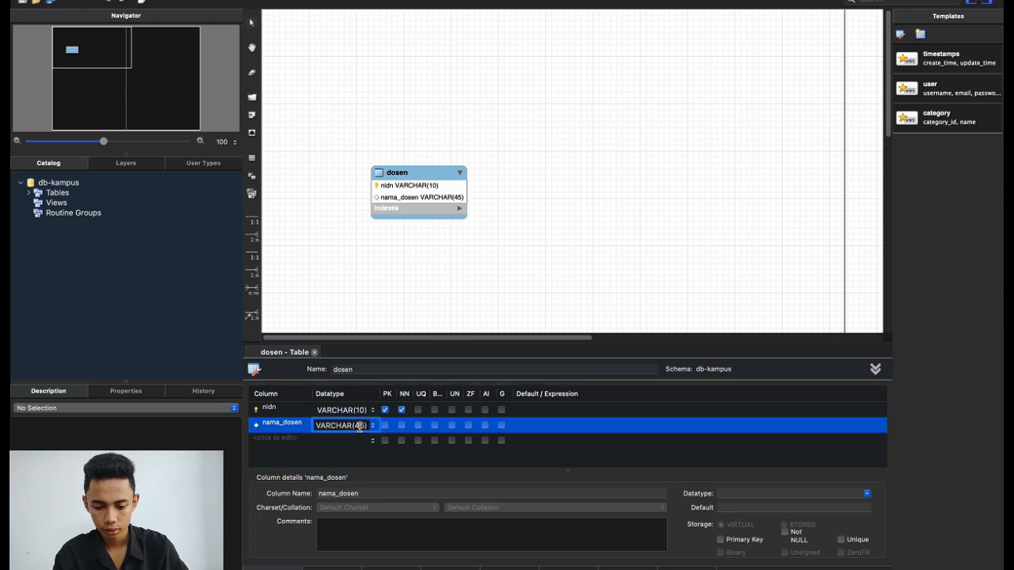
{"action": "type", "text": "1"}
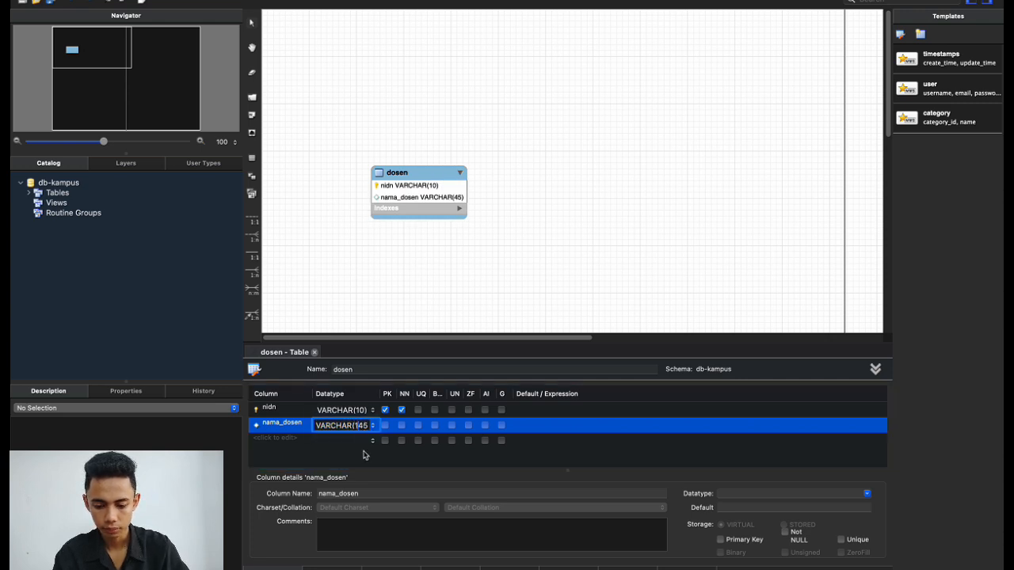
{"action": "left_click", "coordinate": [400, 425]}
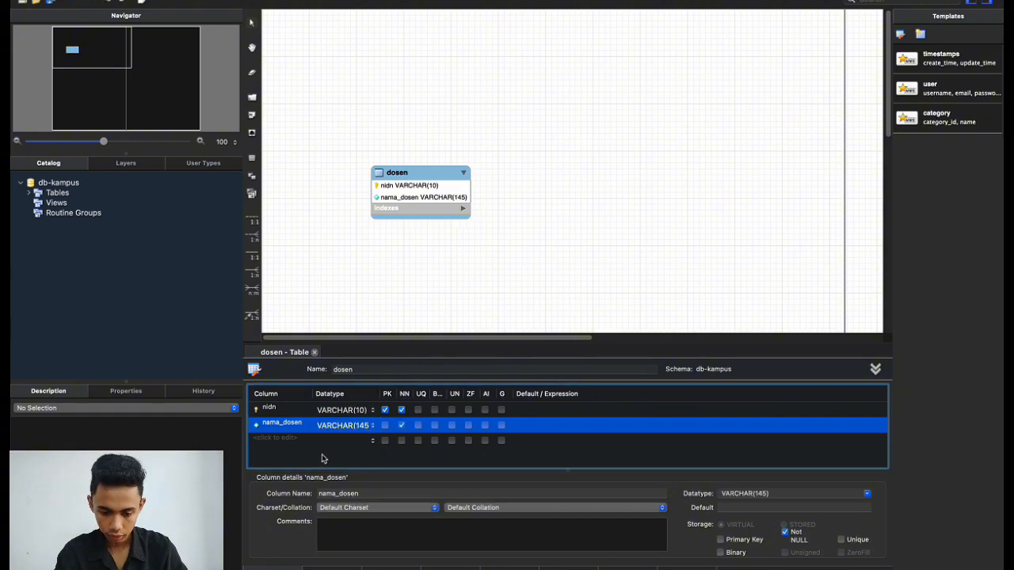
{"action": "left_click", "coordinate": [544, 284]}
{"action": "scroll", "coordinate": [544, 283], "scroll_direction": "right", "scroll_amount": 1}
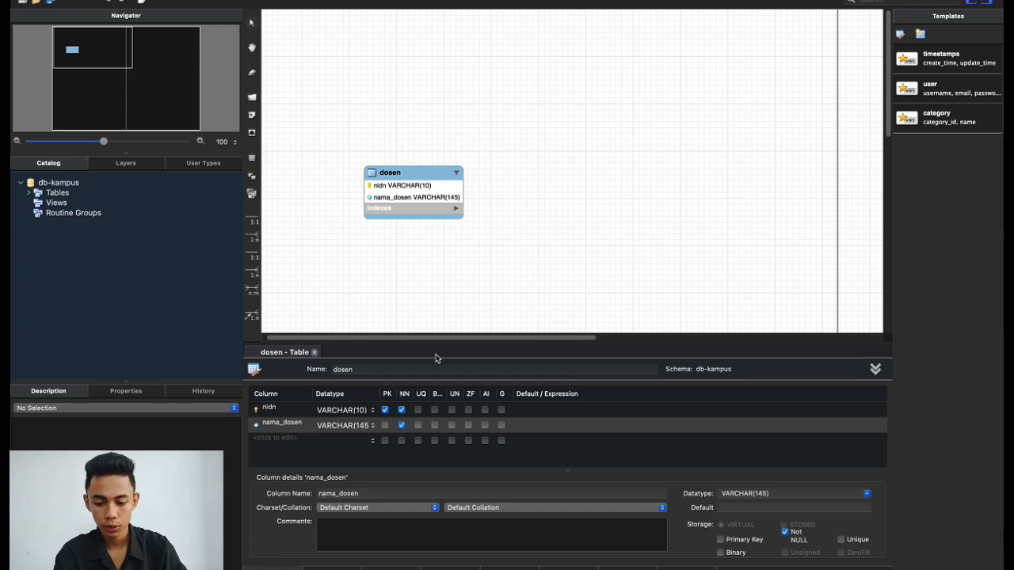
Place a mata_kuliah table to the right of dosen, level with it.
{"action": "left_click", "coordinate": [252, 157]}
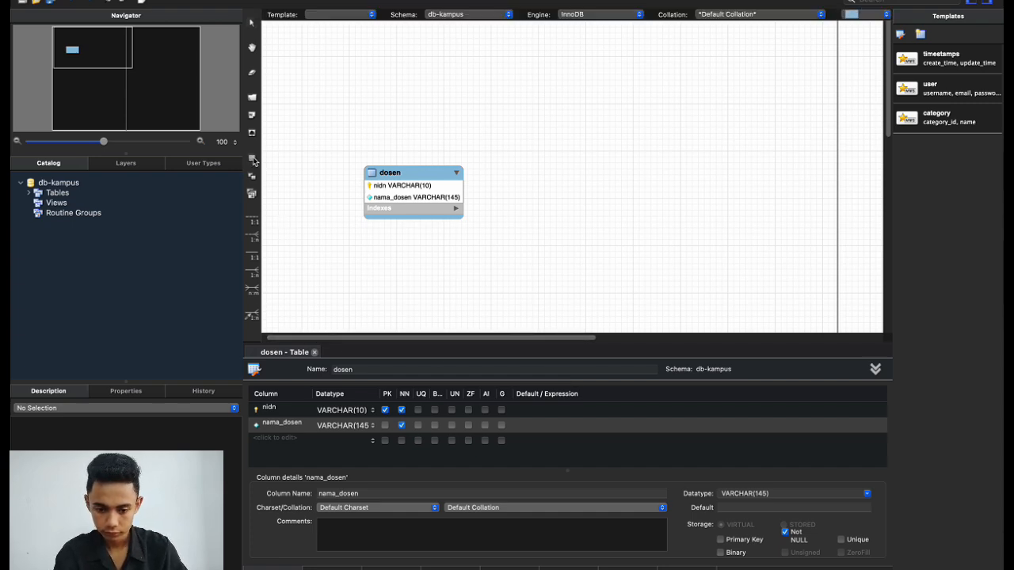
{"action": "left_click", "coordinate": [583, 188]}
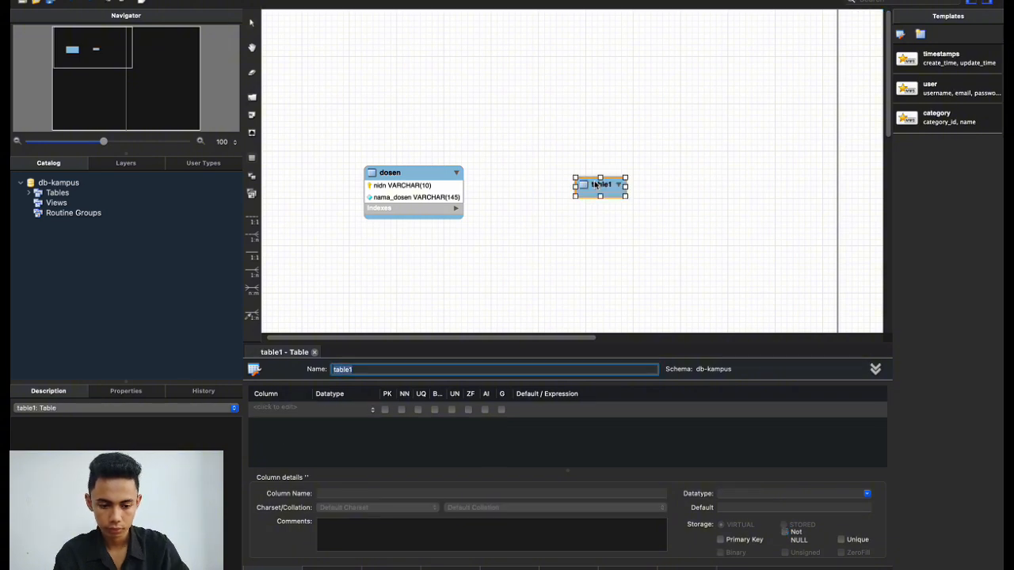
{"action": "left_click", "coordinate": [596, 185]}
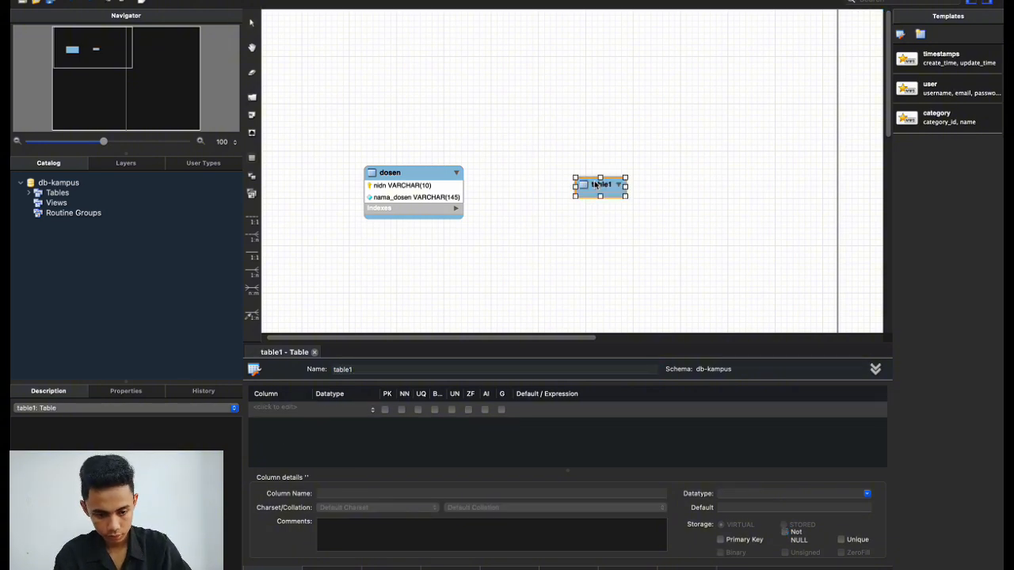
{"action": "double_click", "coordinate": [360, 370]}
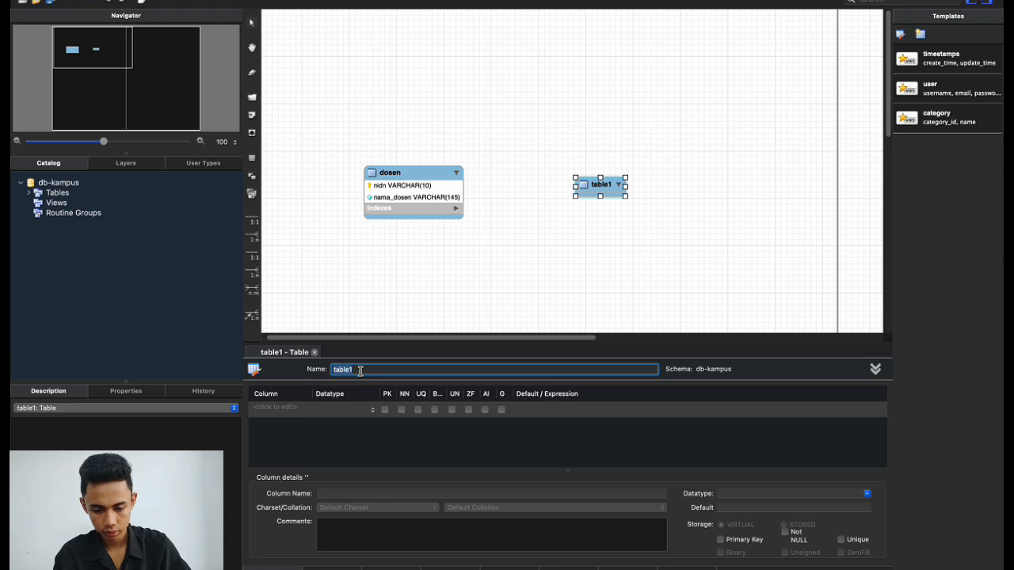
{"action": "type", "text": "mata_kuliah"}
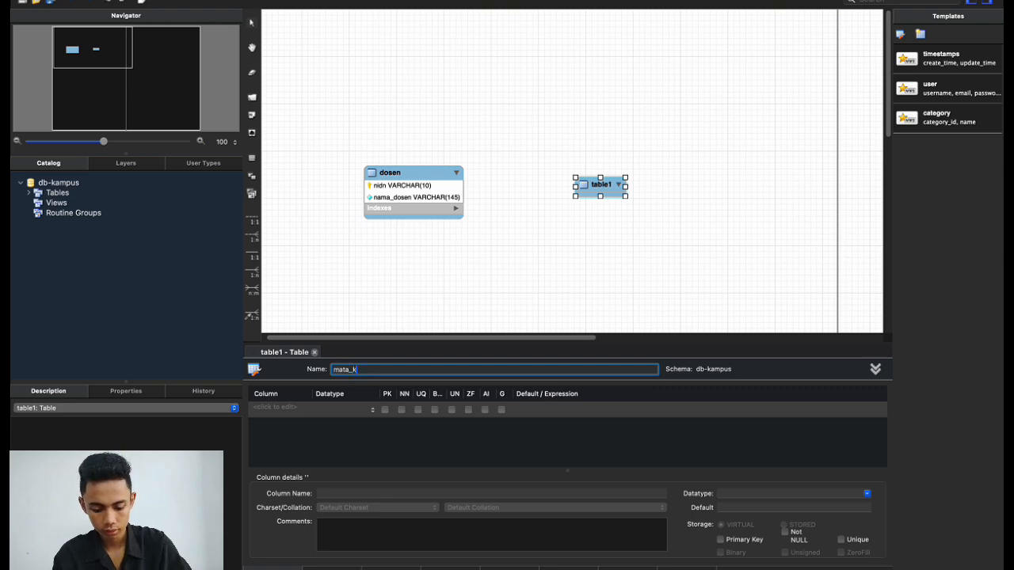
{"action": "left_click", "coordinate": [496, 316]}
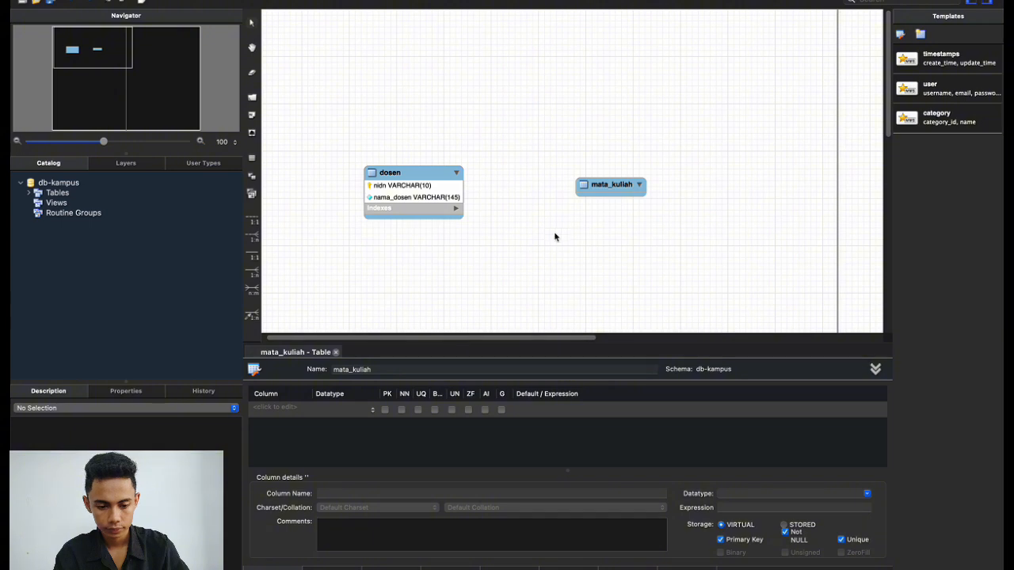
{"action": "left_click_drag", "start_coordinate": [599, 184], "coordinate": [600, 172]}
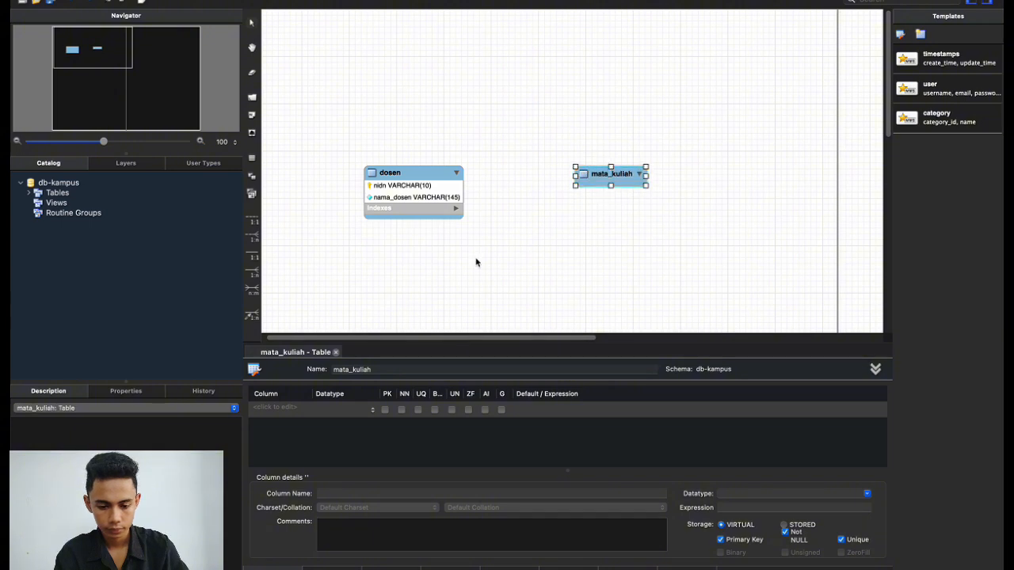
Start mata_kuliah's first column, named kode_mk, after checking the reference ER diagram.
{"action": "double_click", "coordinate": [283, 408]}
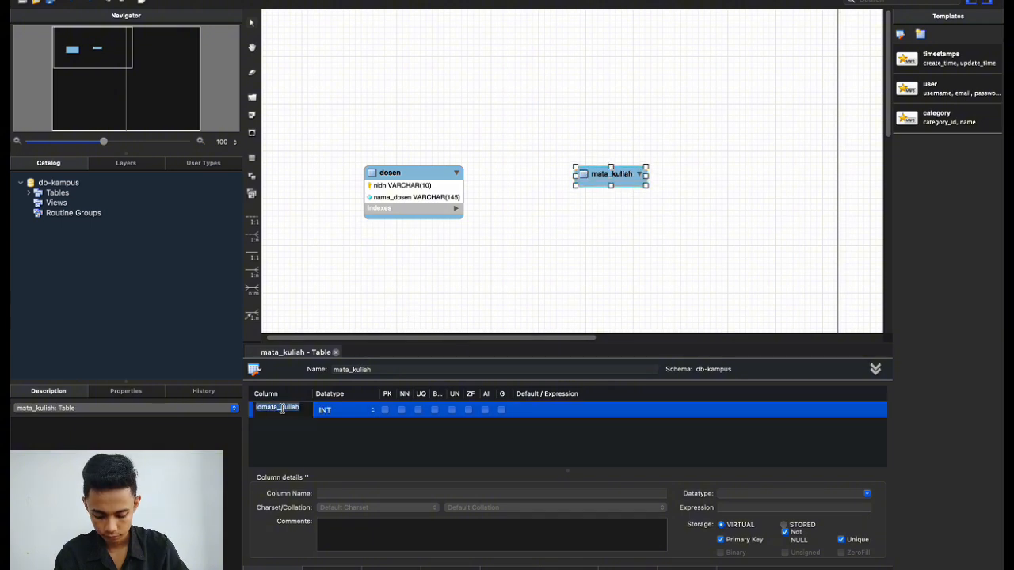
{"action": "key", "text": "ctrl+Left"}
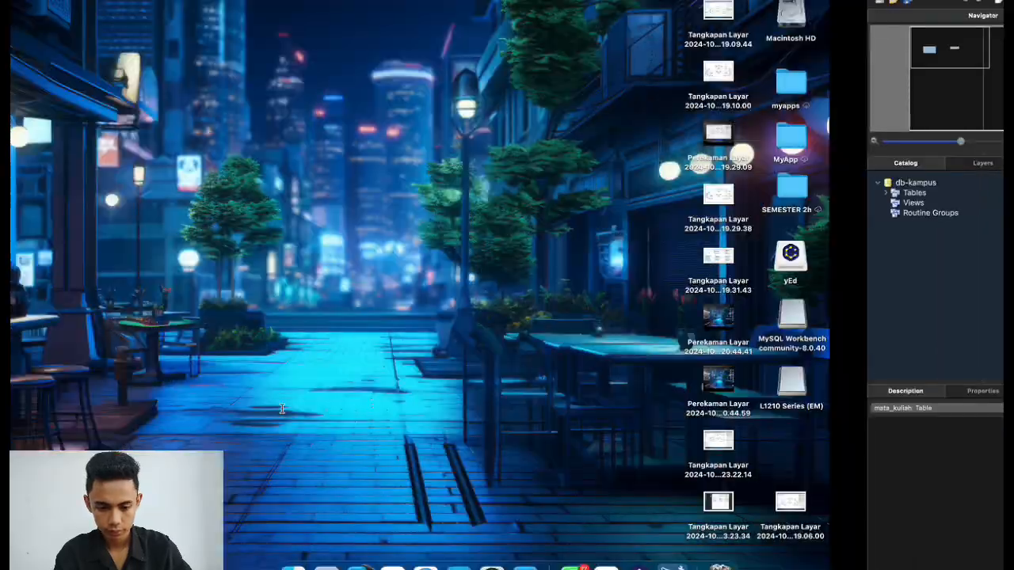
{"action": "key", "text": "ctrl+Right"}
{"action": "key", "text": "ctrl+Right"}
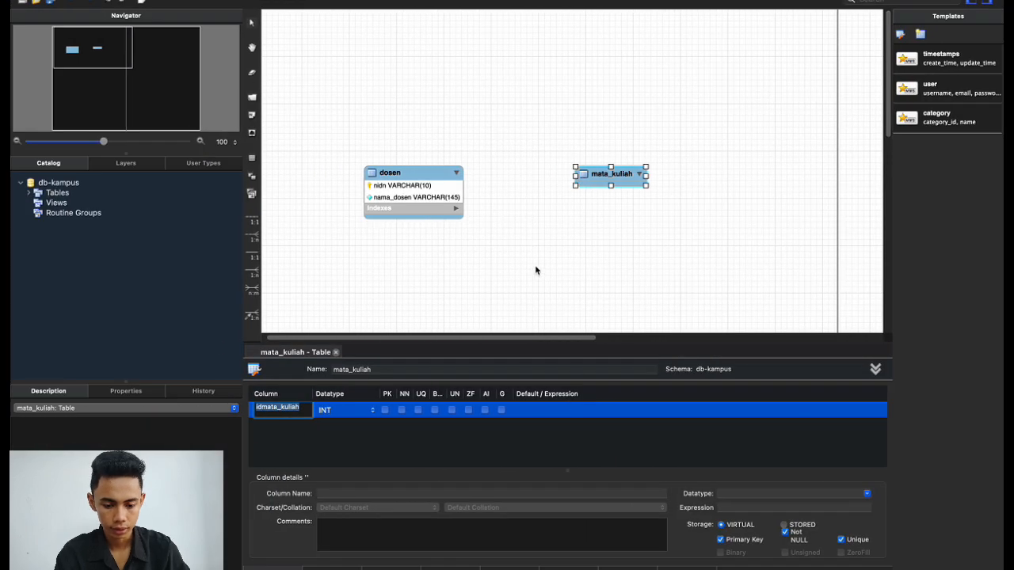
{"action": "type", "text": "kode_mk"}
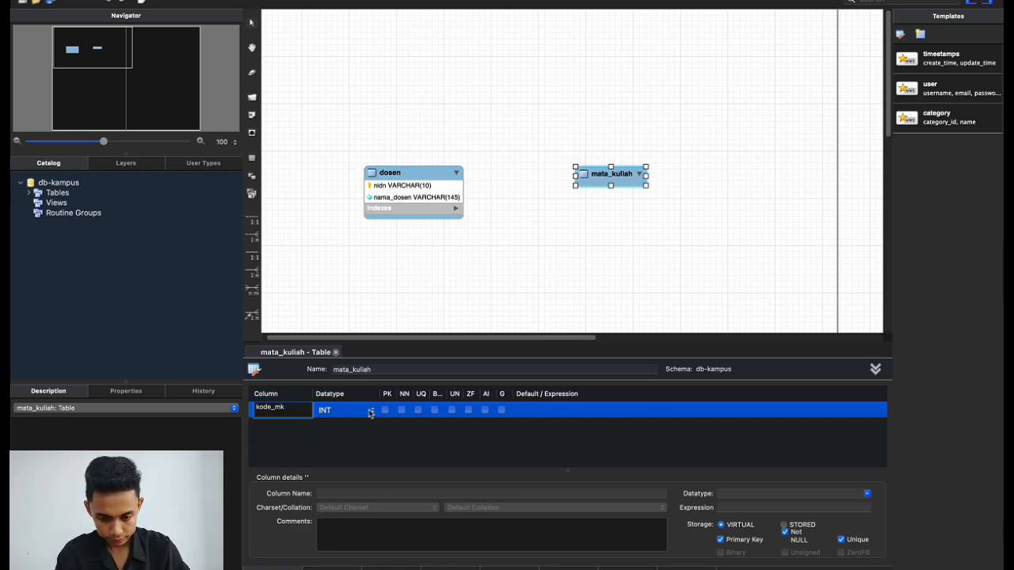
Keep kode_mk as INT and add a not-null nama_mk VARCHAR(145) column.
{"action": "left_click", "coordinate": [370, 411]}
{"action": "left_click", "coordinate": [352, 430]}
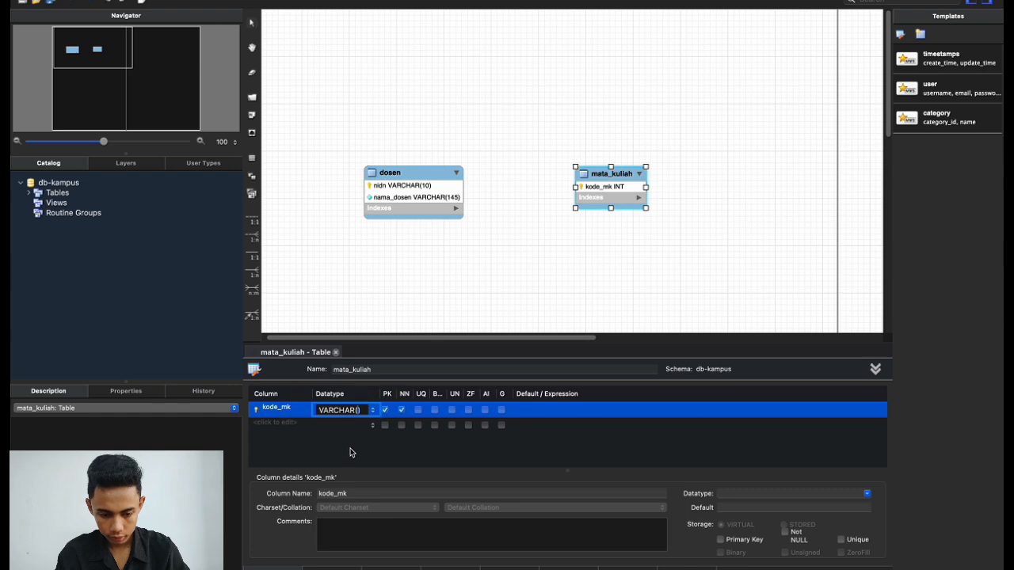
{"action": "key", "text": "Escape"}
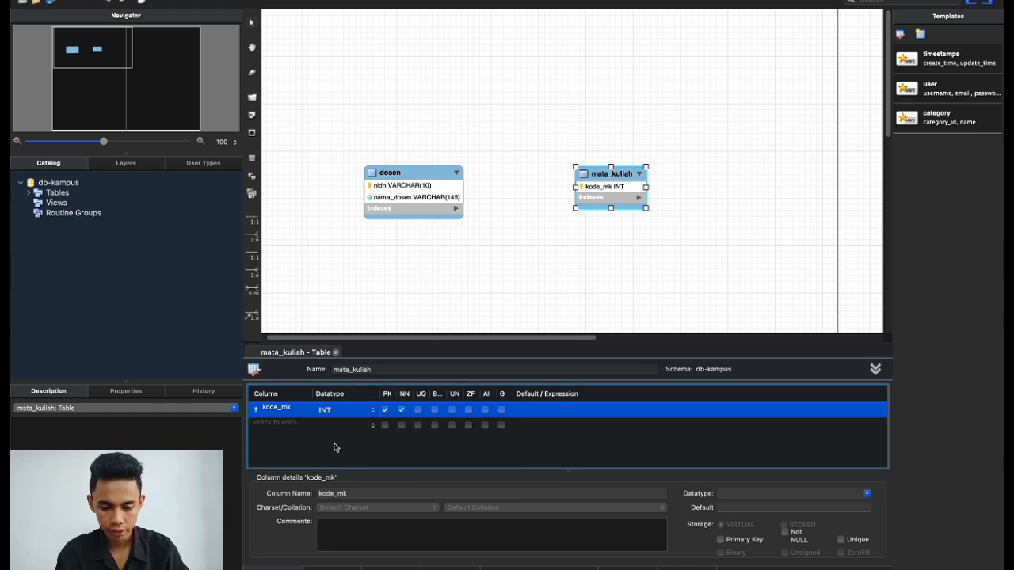
{"action": "double_click", "coordinate": [285, 424]}
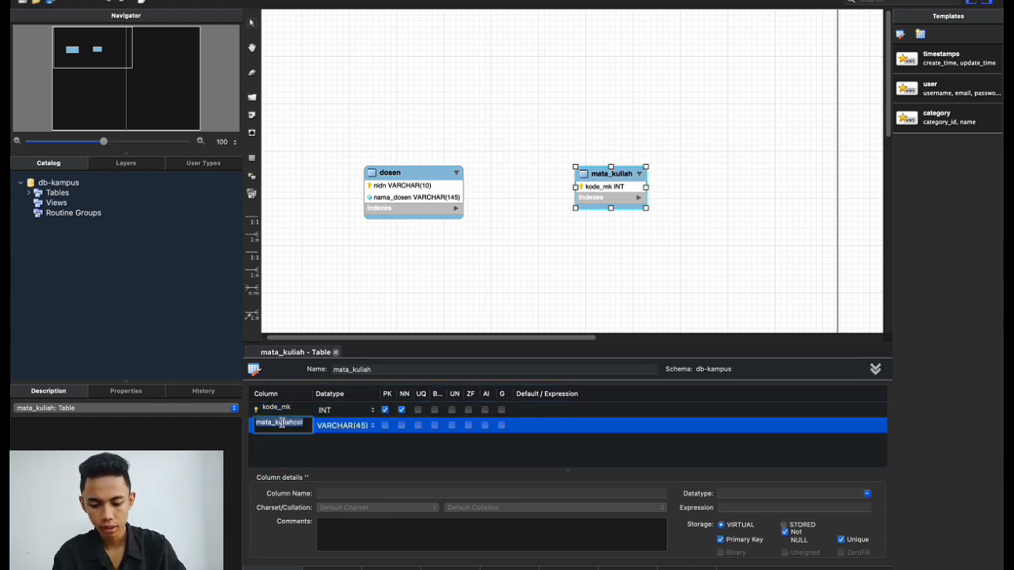
{"action": "type", "text": "nama"}
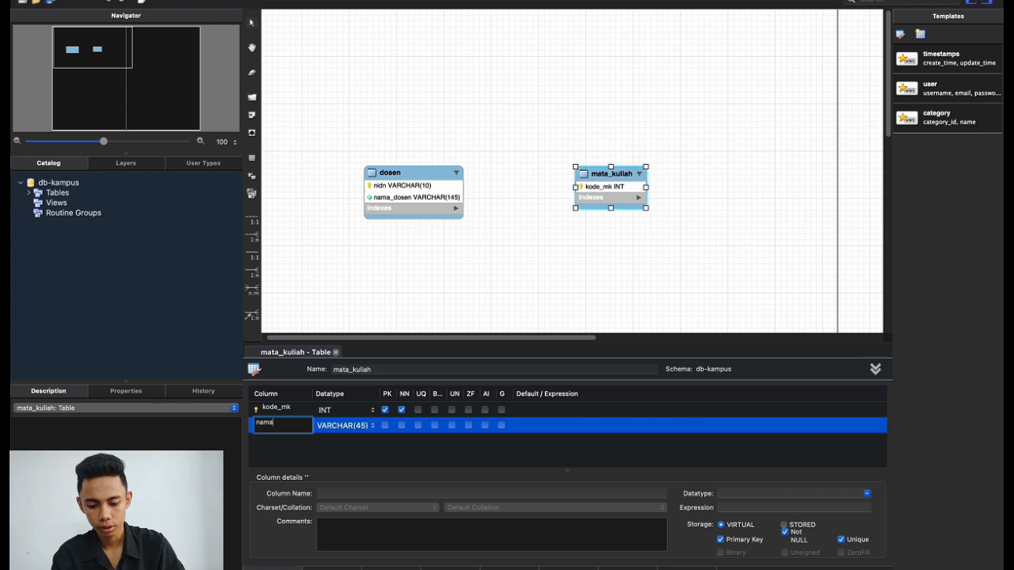
{"action": "type", "text": "_mk"}
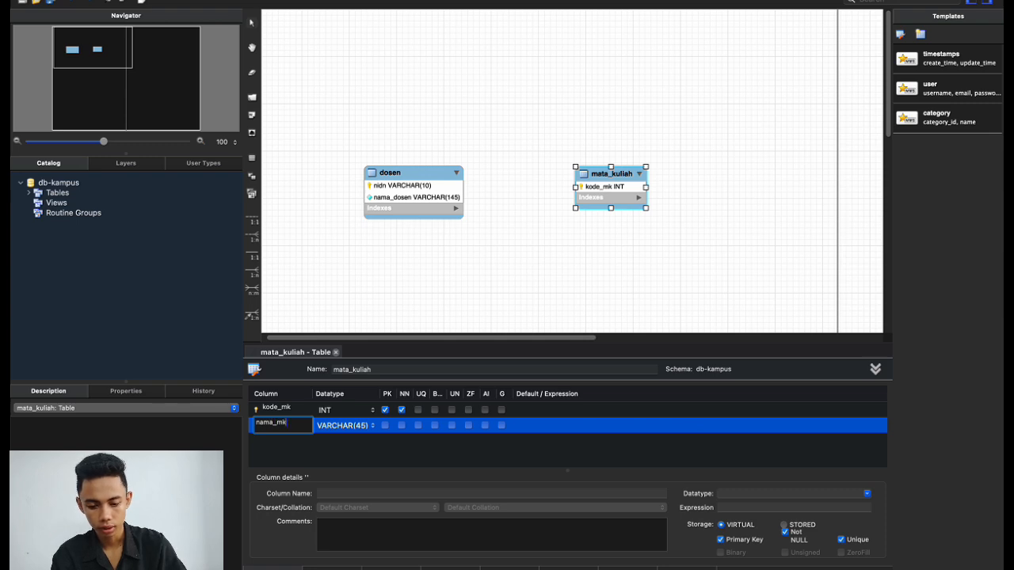
{"action": "left_click", "coordinate": [361, 428]}
{"action": "key", "text": "BackSpace"}
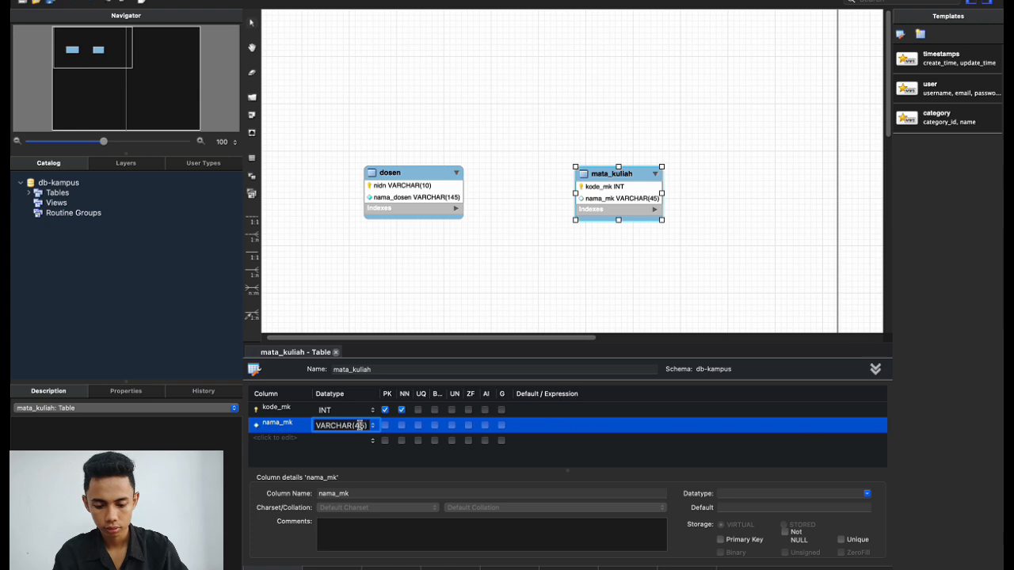
{"action": "type", "text": "14"}
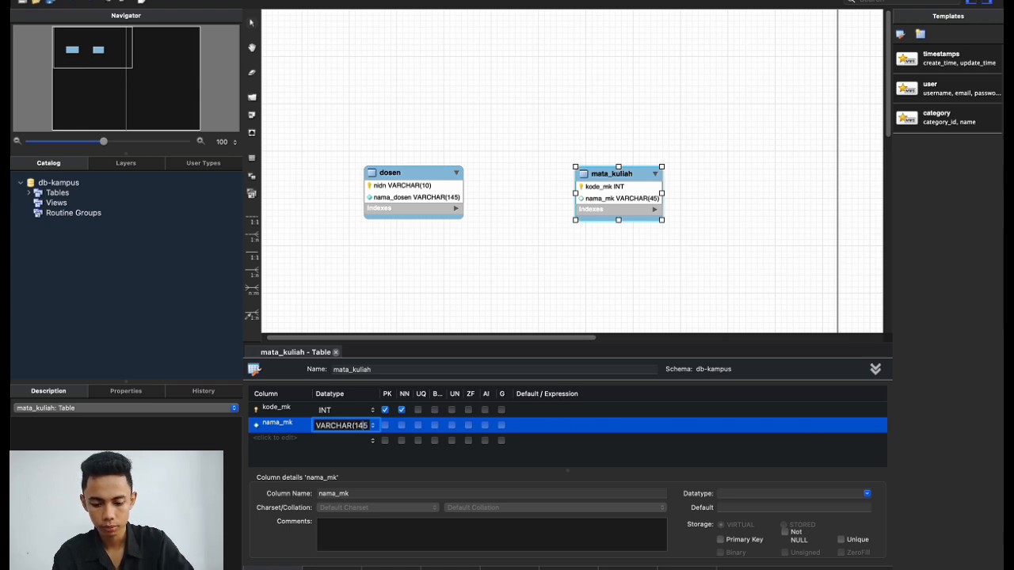
{"action": "key", "text": "Return"}
{"action": "left_click", "coordinate": [402, 426]}
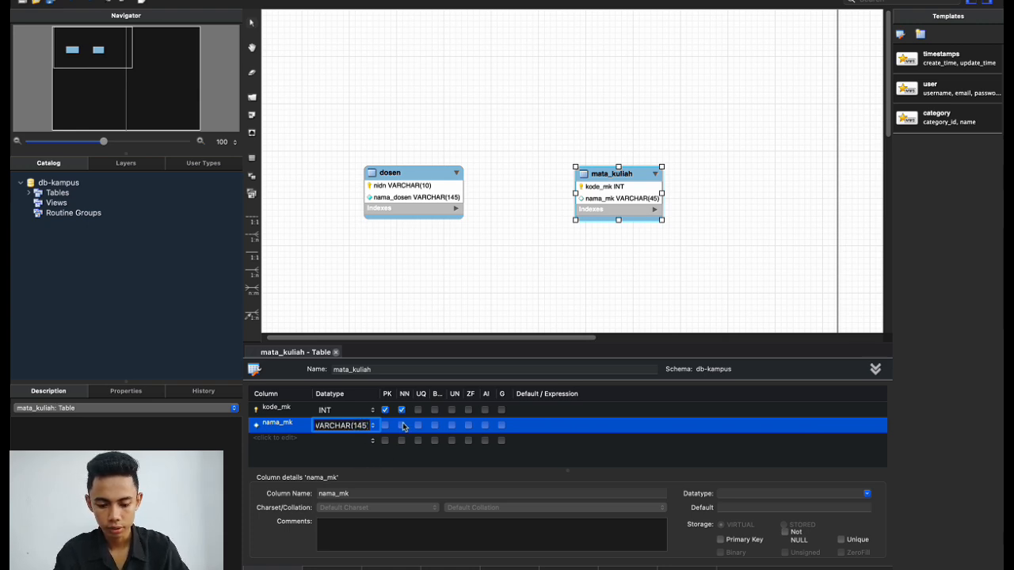
Add an sks column of type INT, then nudge the mata_kuliah table slightly upward.
{"action": "left_click", "coordinate": [287, 442]}
{"action": "type", "text": "sks"}
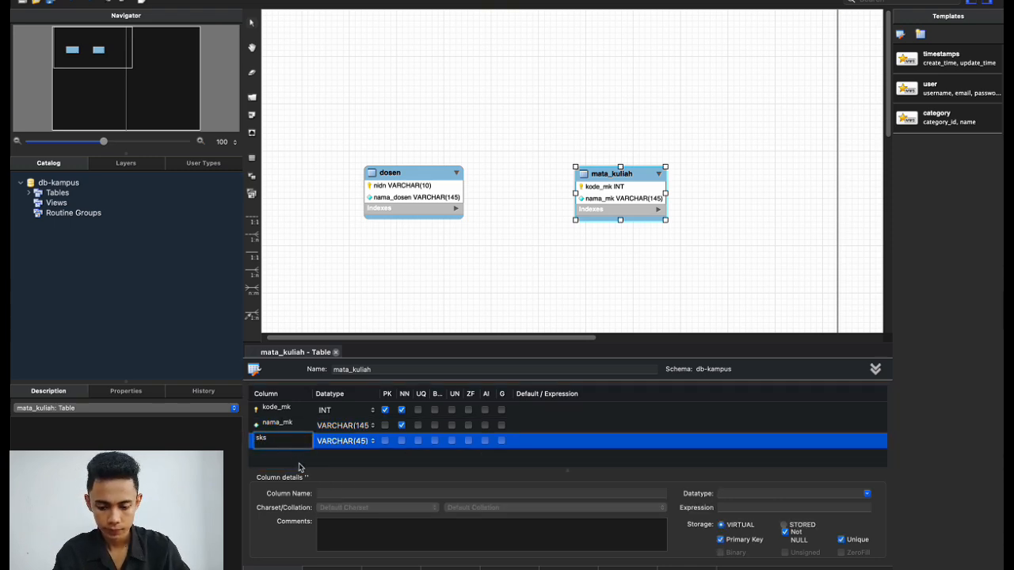
{"action": "key", "text": "Return"}
{"action": "left_click", "coordinate": [342, 442]}
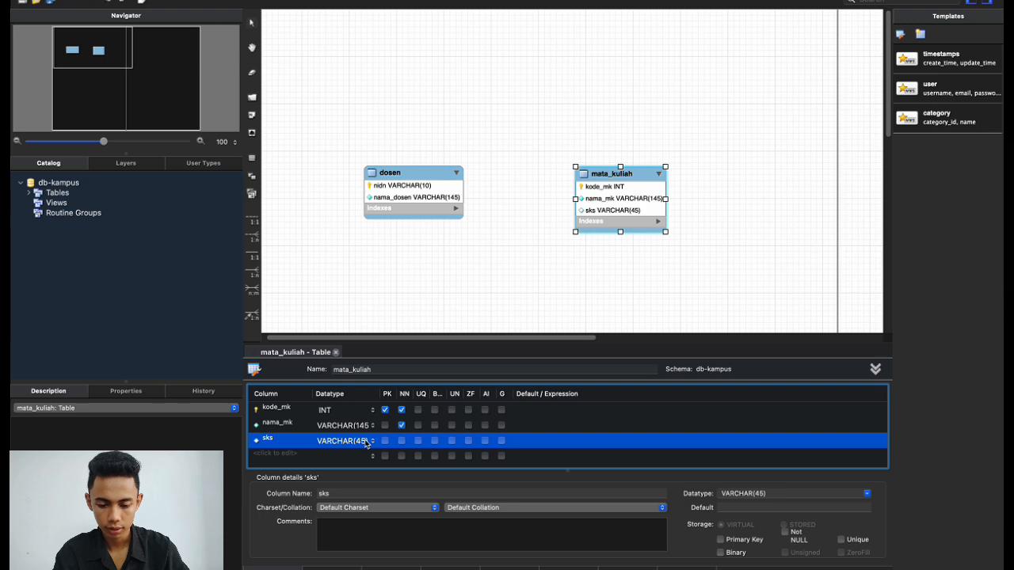
{"action": "left_click", "coordinate": [366, 444]}
{"action": "left_click", "coordinate": [372, 441]}
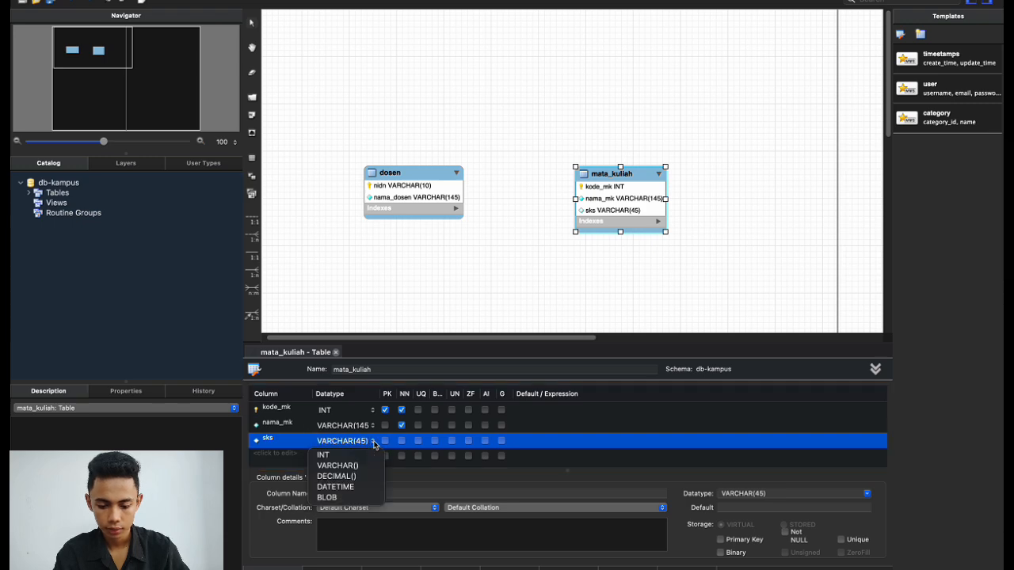
{"action": "left_click", "coordinate": [361, 456]}
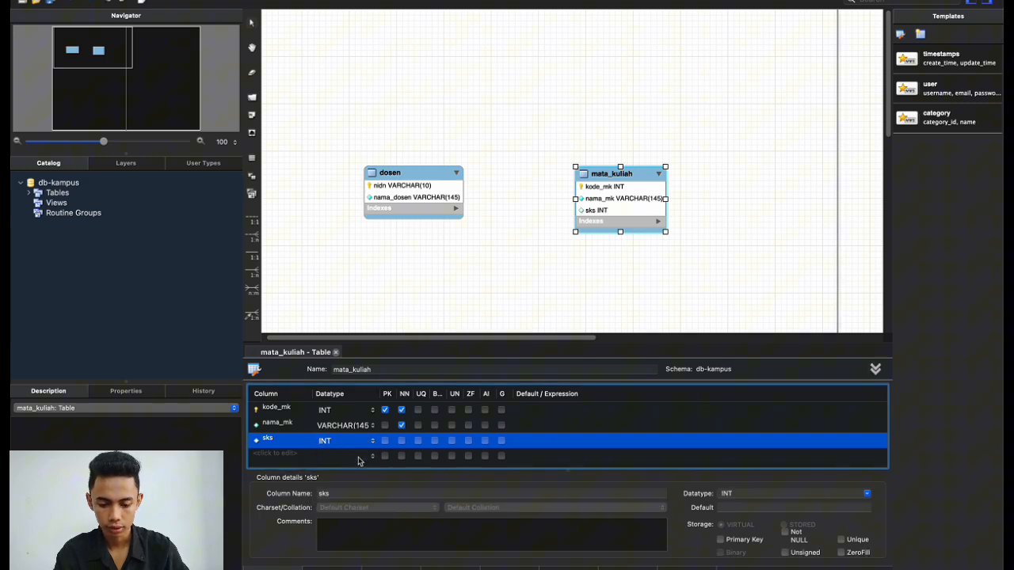
{"action": "left_click", "coordinate": [503, 272]}
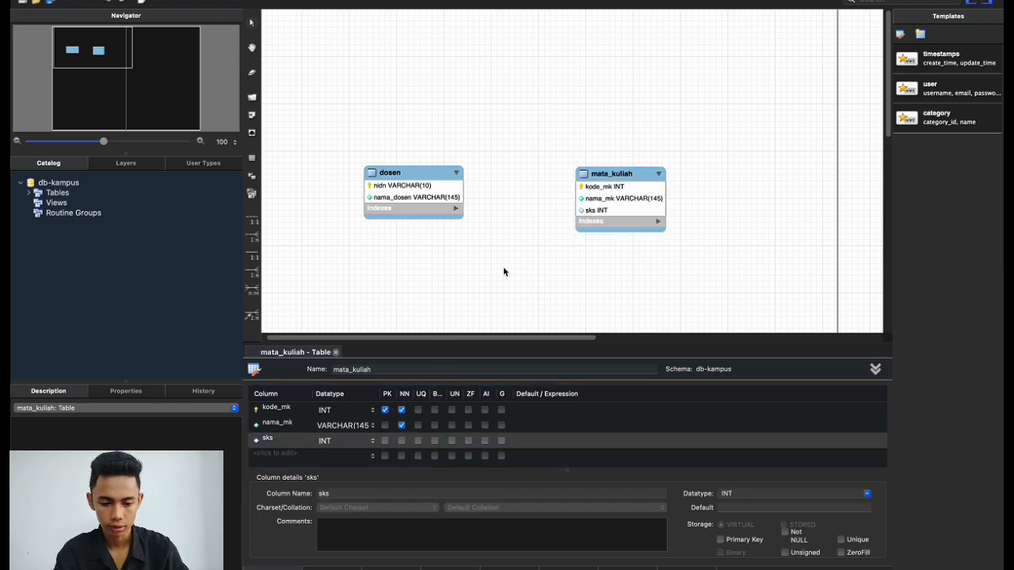
{"action": "left_click", "coordinate": [588, 170]}
{"action": "left_click_drag", "start_coordinate": [588, 171], "coordinate": [587, 168]}
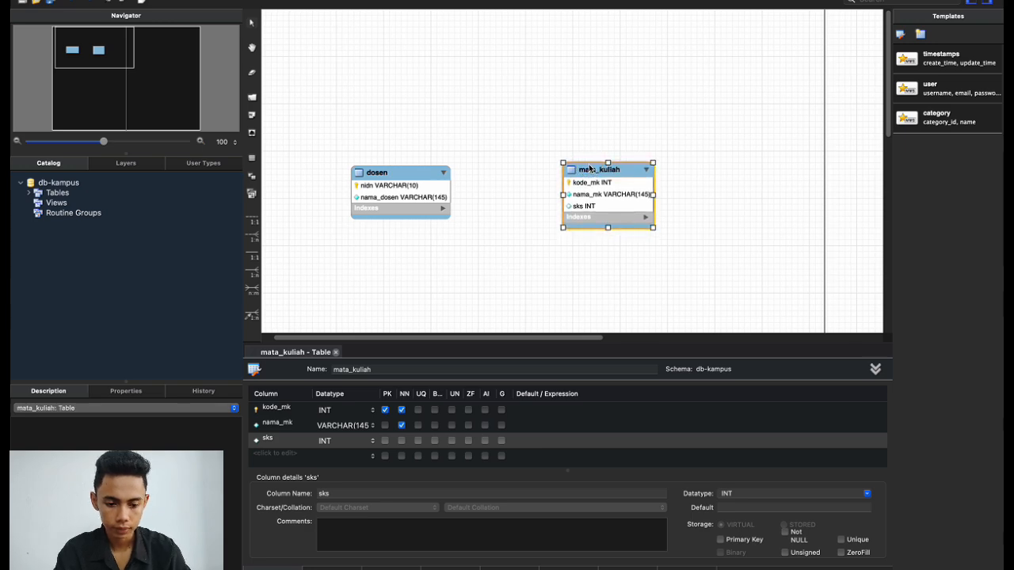
{"action": "left_click", "coordinate": [513, 256]}
{"action": "scroll", "coordinate": [381, 342], "scroll_direction": "right", "scroll_amount": 3}
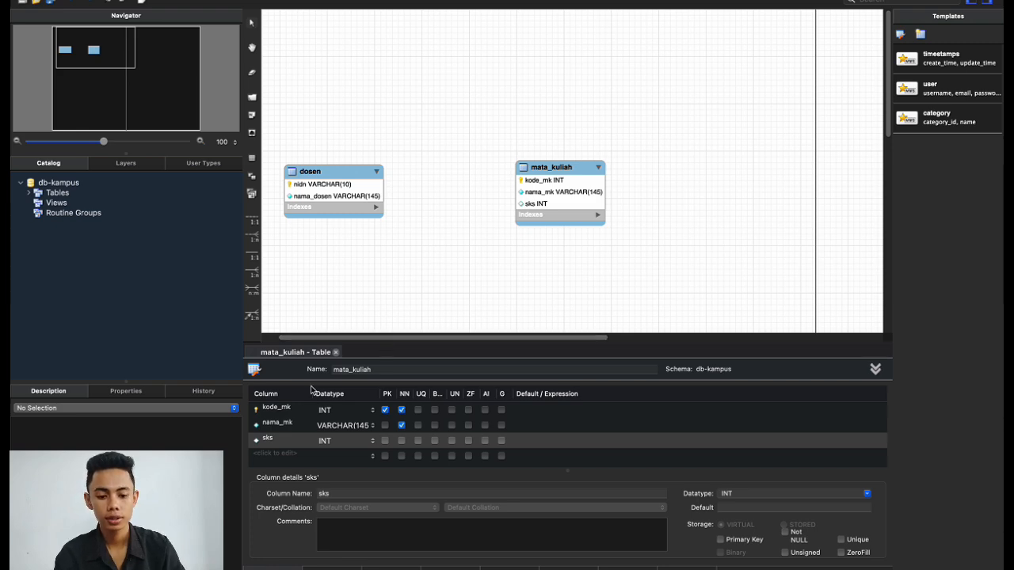
Place a new table right of mata_kuliah and enter the name mahasiswa, which lands on mata_kuliah by mistake.
{"action": "left_click", "coordinate": [252, 159]}
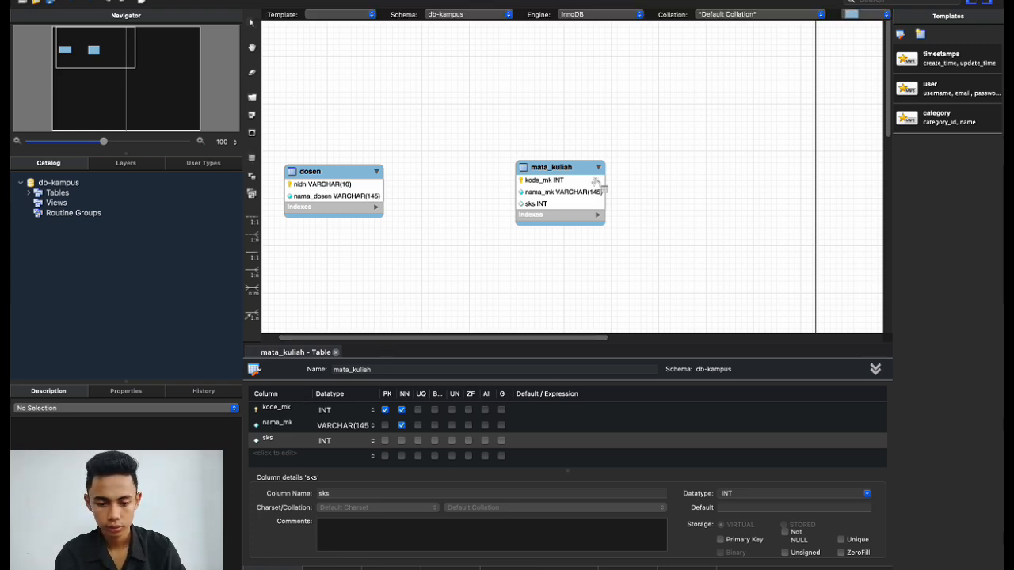
{"action": "left_click", "coordinate": [755, 181]}
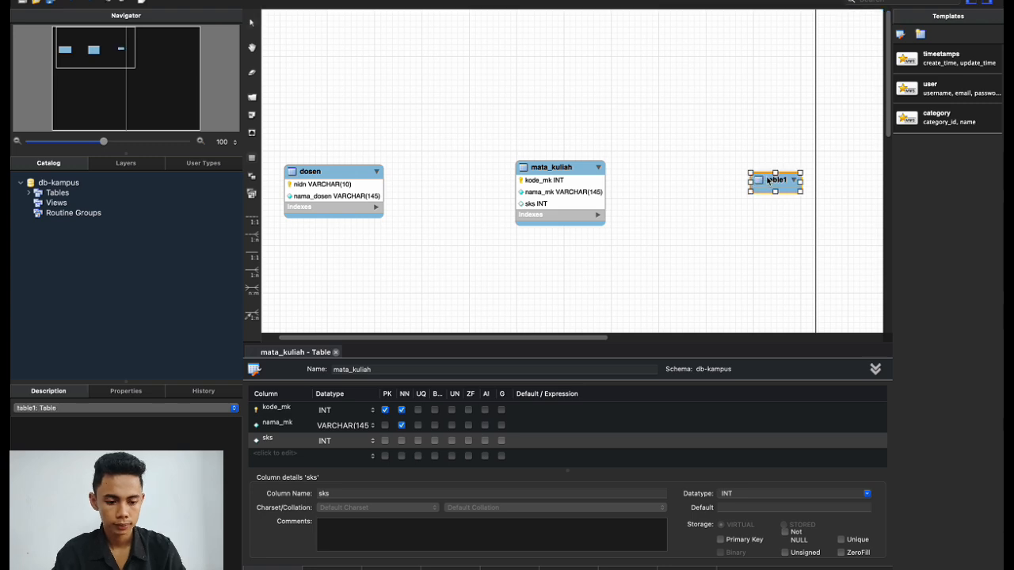
{"action": "double_click", "coordinate": [392, 370]}
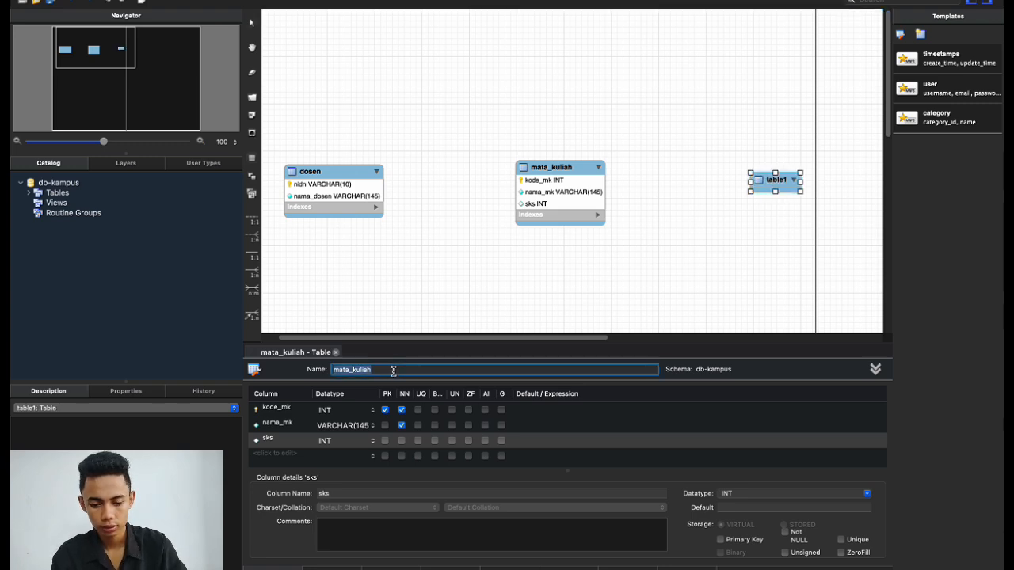
{"action": "type", "text": "mah"}
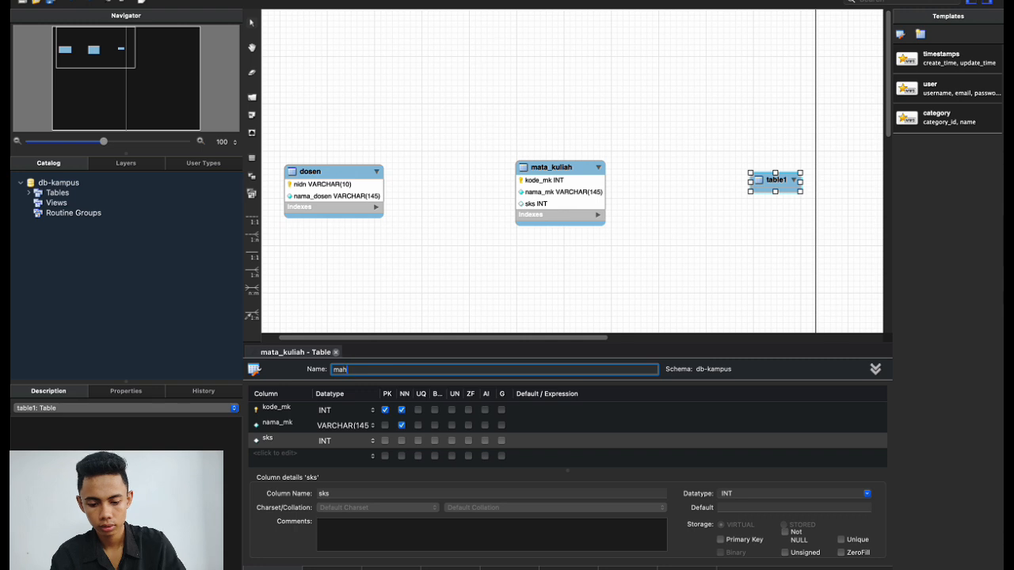
{"action": "type", "text": "asisaw"}
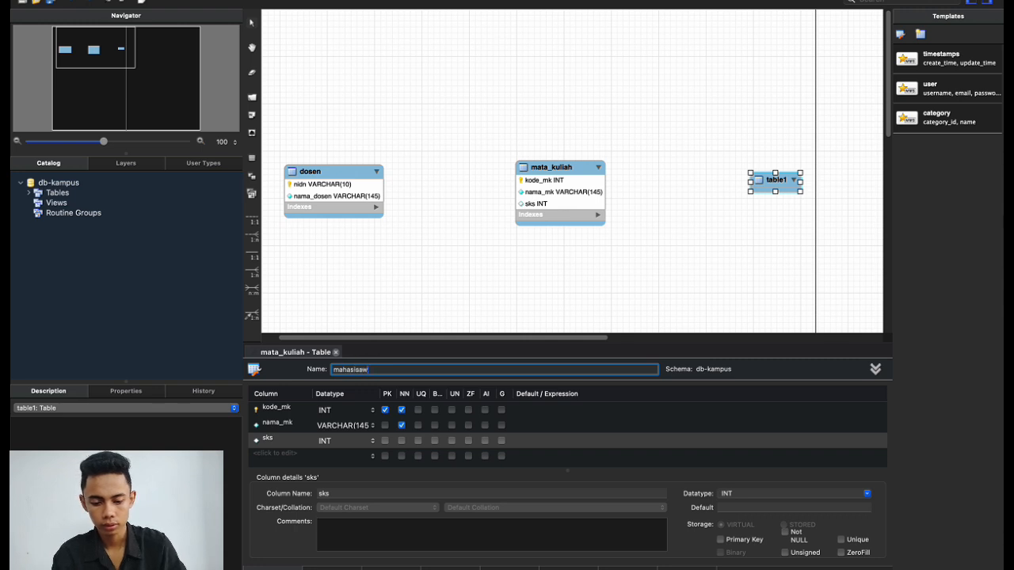
{"action": "left_click", "coordinate": [581, 322]}
{"action": "left_click_drag", "start_coordinate": [762, 190], "coordinate": [746, 177]}
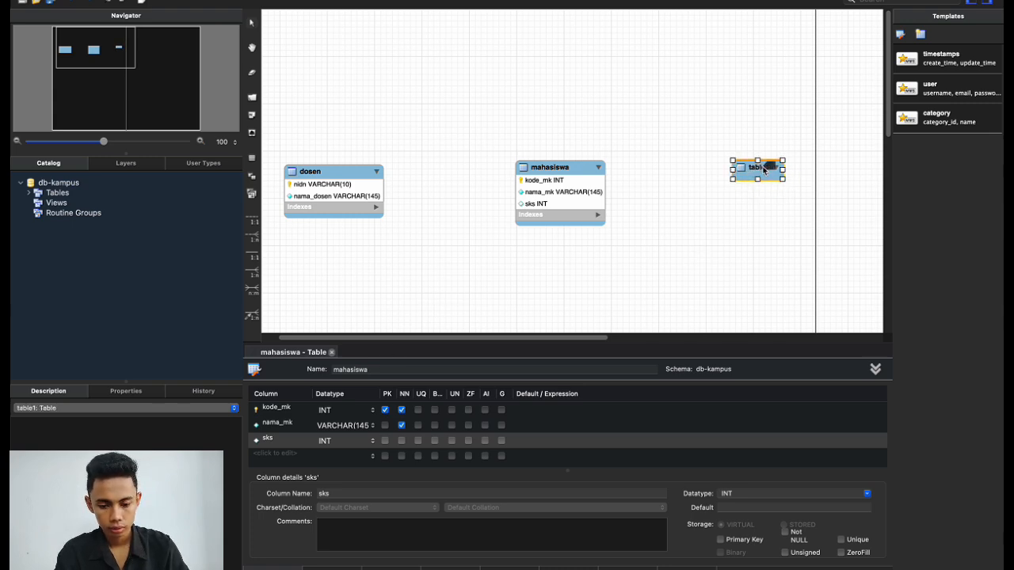
Restore the overwritten table's name to mata_kuliah.
{"action": "left_click", "coordinate": [571, 171]}
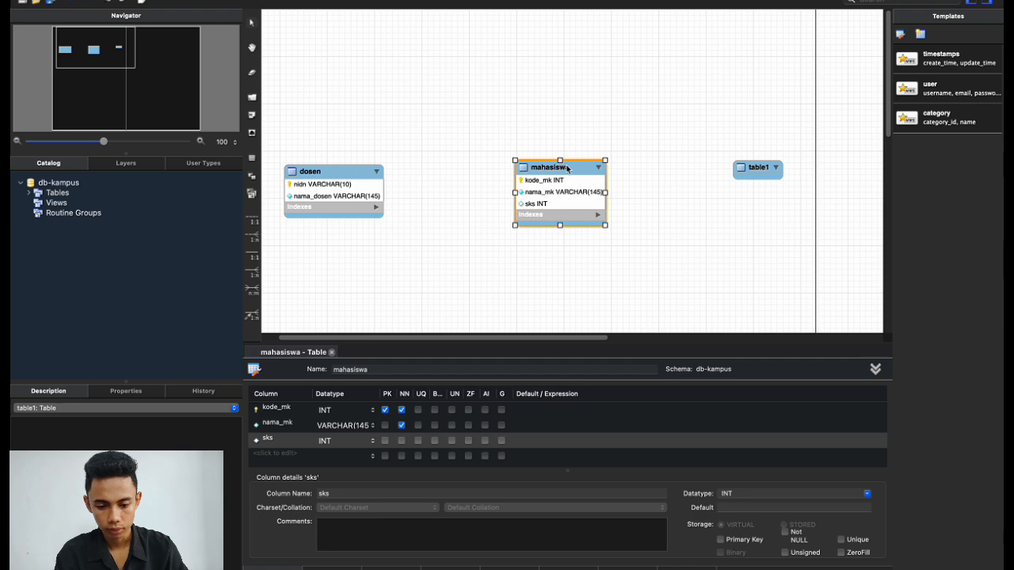
{"action": "double_click", "coordinate": [370, 369]}
{"action": "key", "text": "BackSpace"}
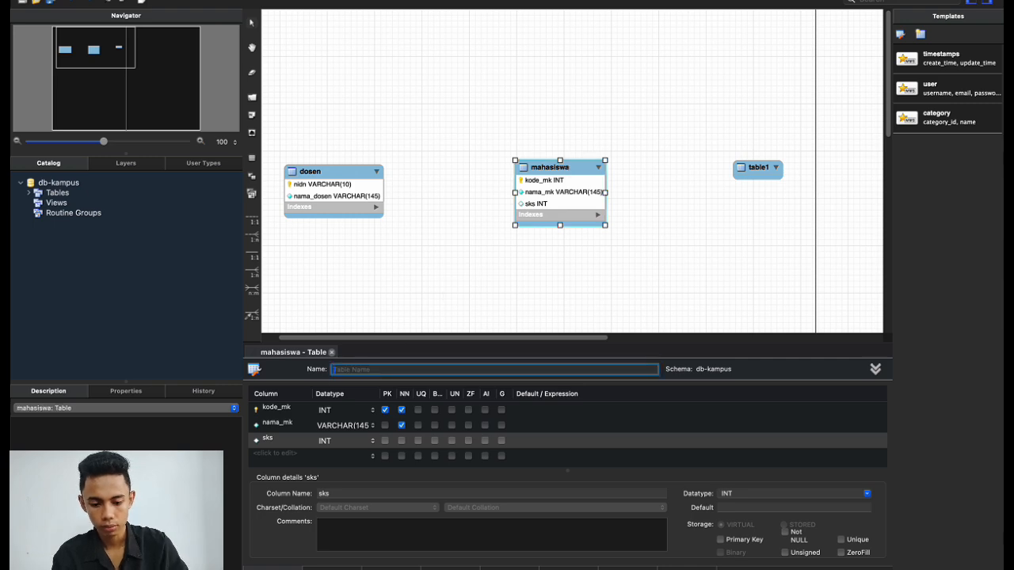
{"action": "type", "text": "mata"}
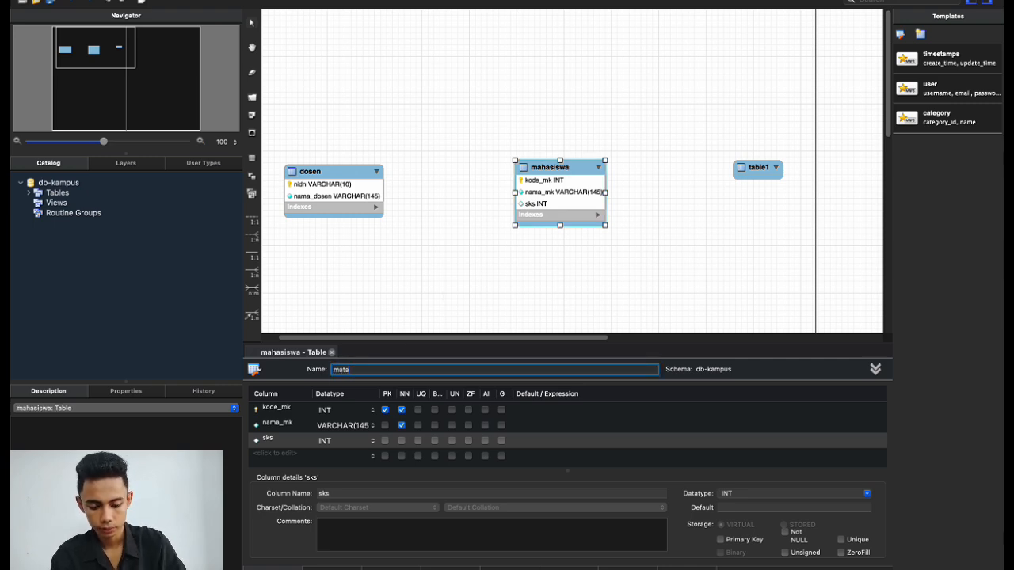
{"action": "type", "text": "_ku"}
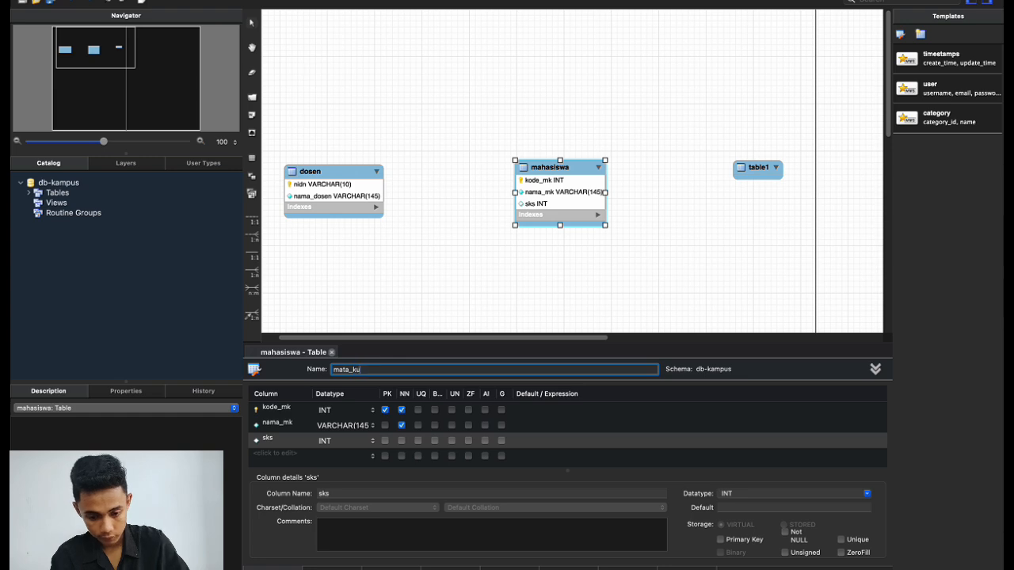
{"action": "type", "text": "liah"}
{"action": "left_click", "coordinate": [561, 271]}
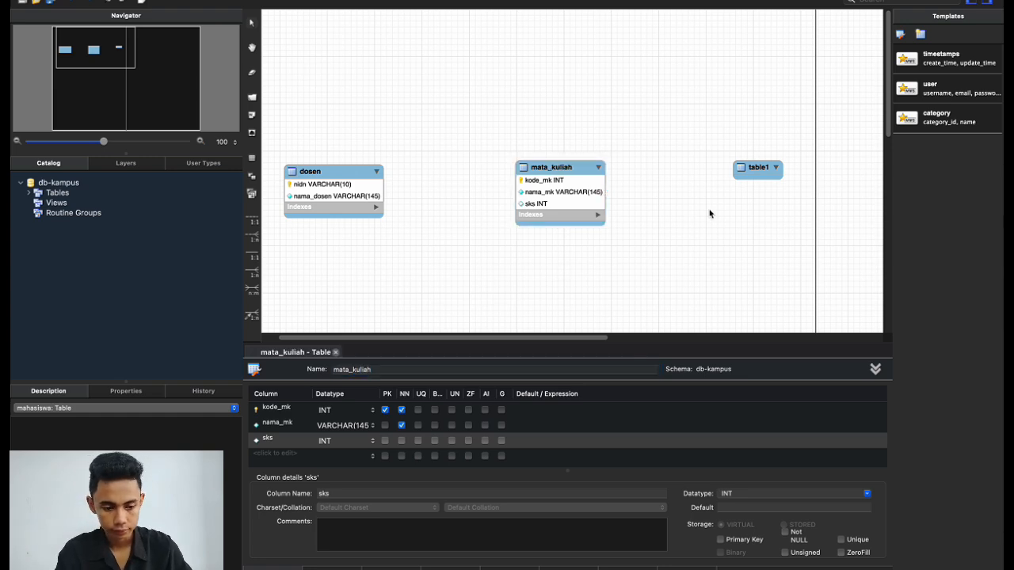
Rename table1 to mahasiswa and start its first column.
{"action": "left_click", "coordinate": [749, 172]}
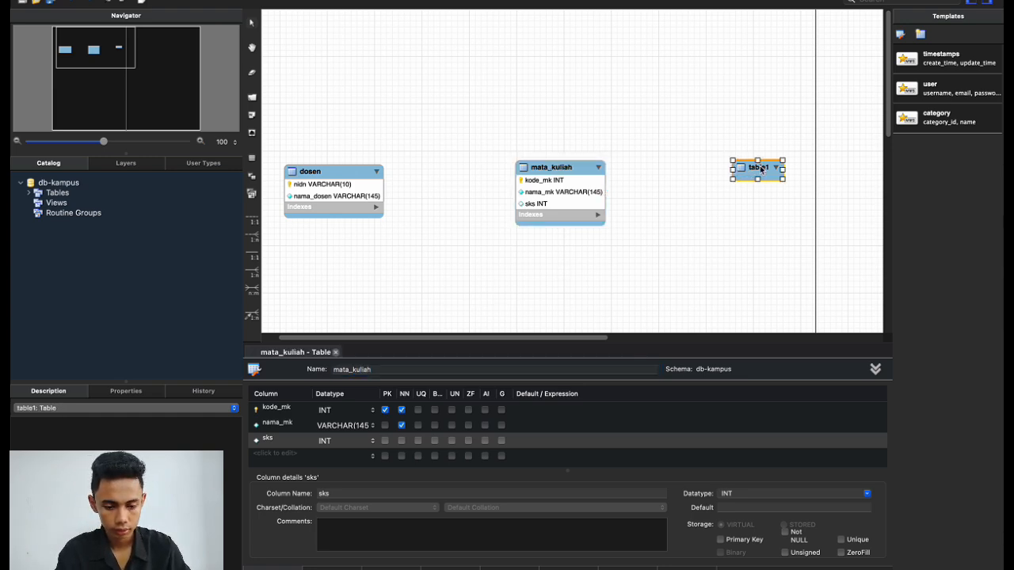
{"action": "double_click", "coordinate": [760, 169]}
{"action": "key", "text": "BackSpace"}
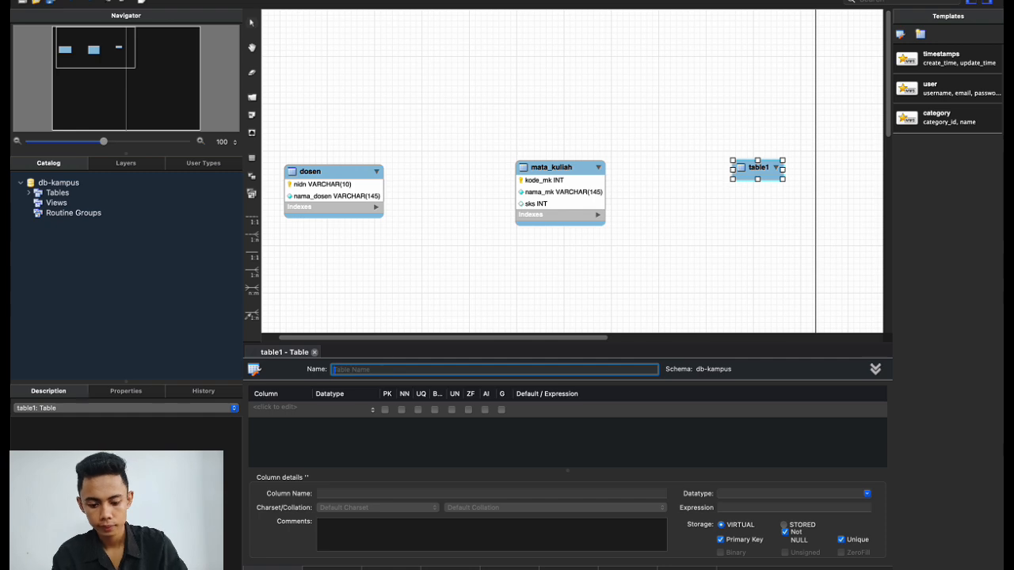
{"action": "type", "text": "mahasiswa"}
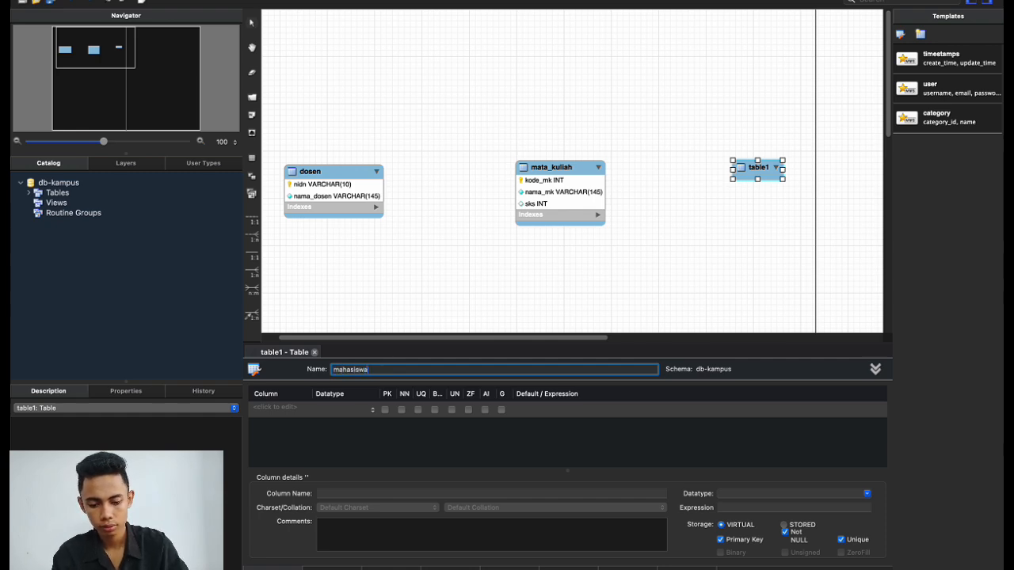
{"action": "left_click", "coordinate": [561, 301]}
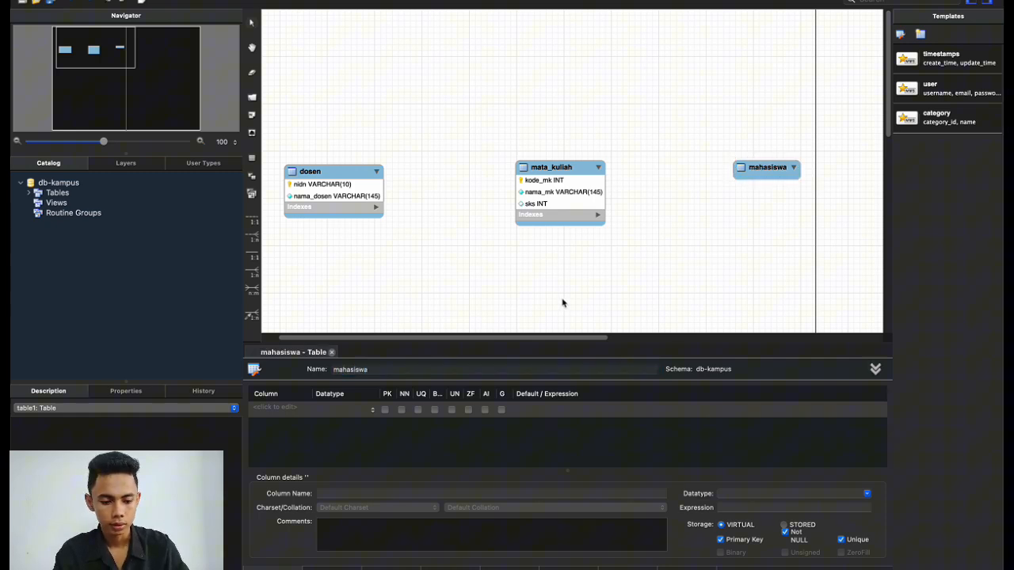
{"action": "left_click", "coordinate": [765, 168]}
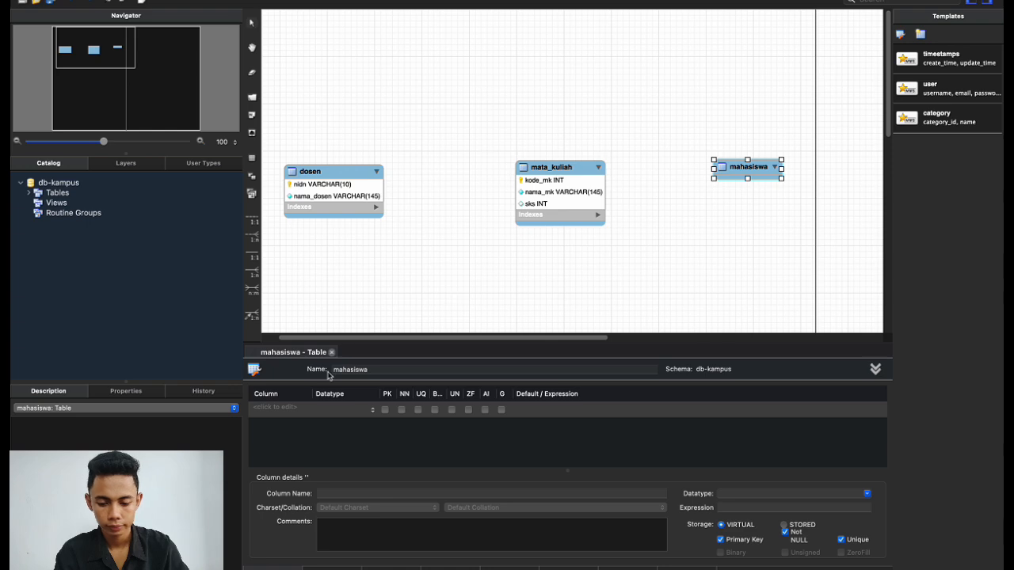
{"action": "left_click", "coordinate": [283, 409]}
{"action": "left_click", "coordinate": [284, 409]}
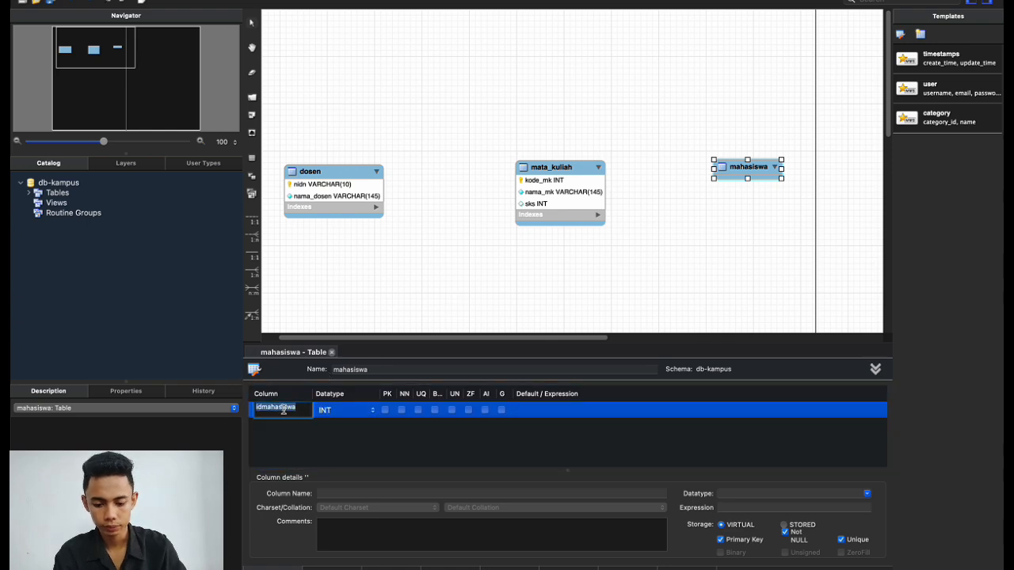
Name the first mahasiswa column nim with datatype VARCHAR(10).
{"action": "key", "text": "BackSpace"}
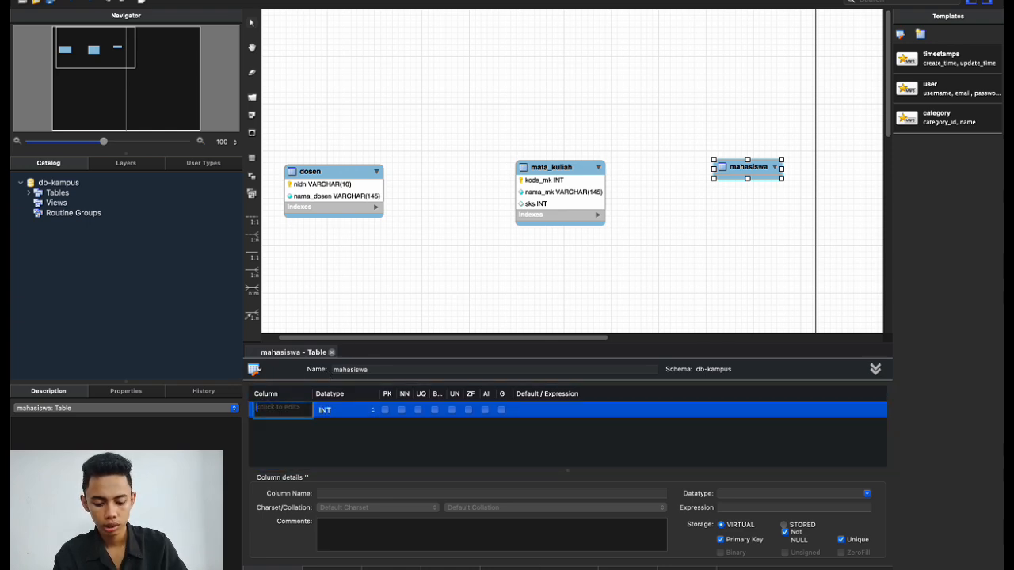
{"action": "type", "text": "nim"}
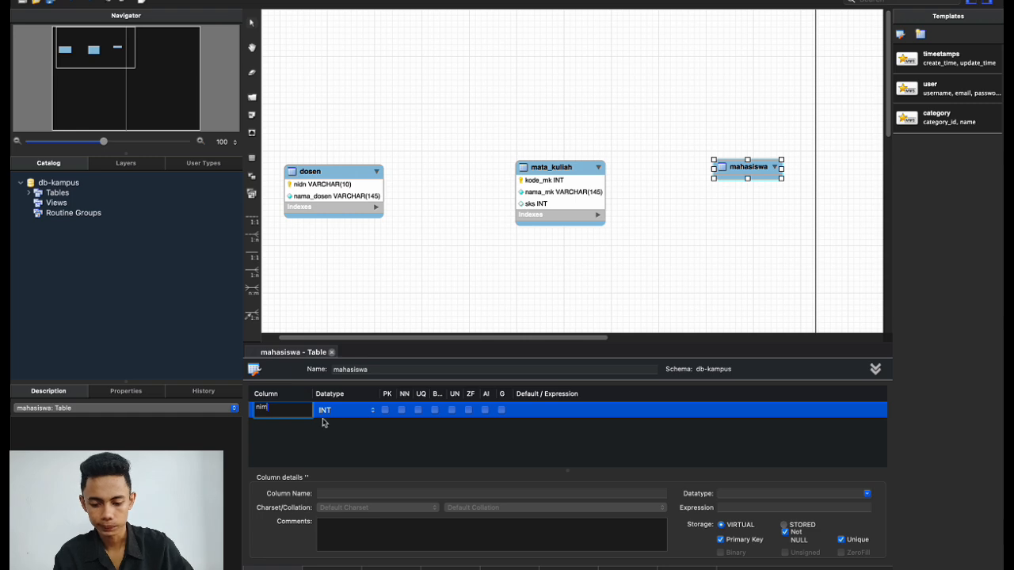
{"action": "key", "text": "Return"}
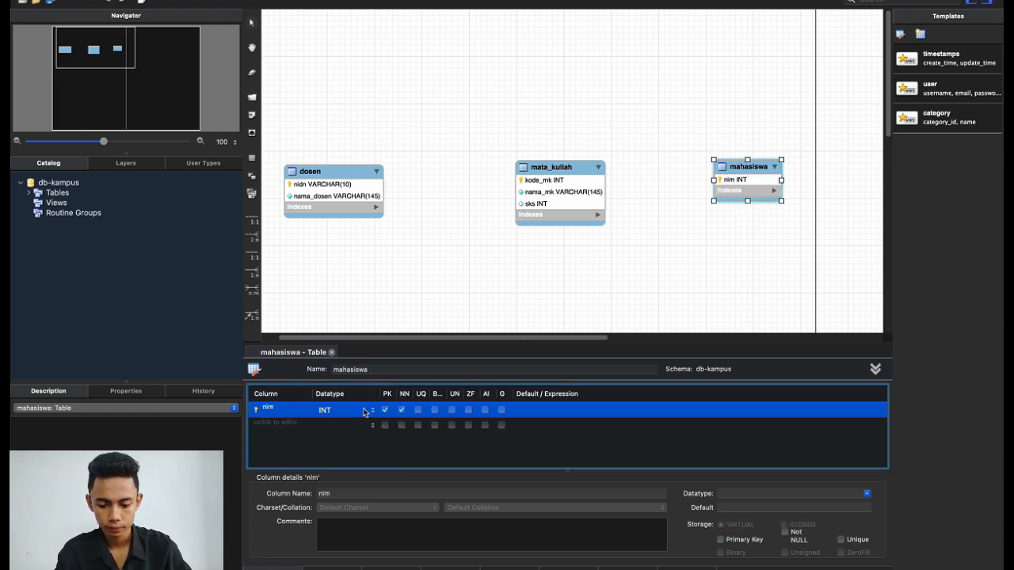
{"action": "left_click", "coordinate": [371, 412]}
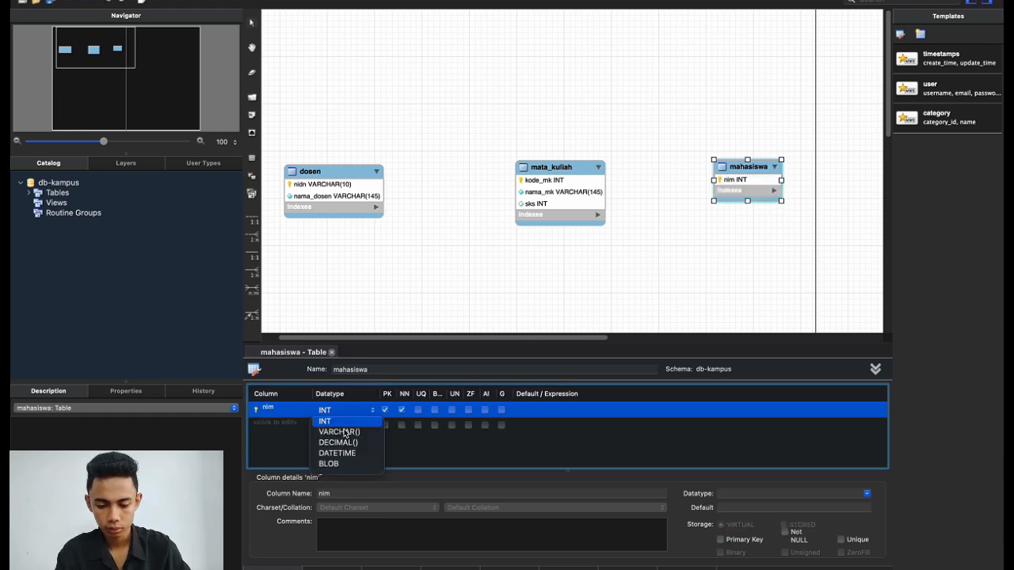
{"action": "left_click", "coordinate": [343, 432]}
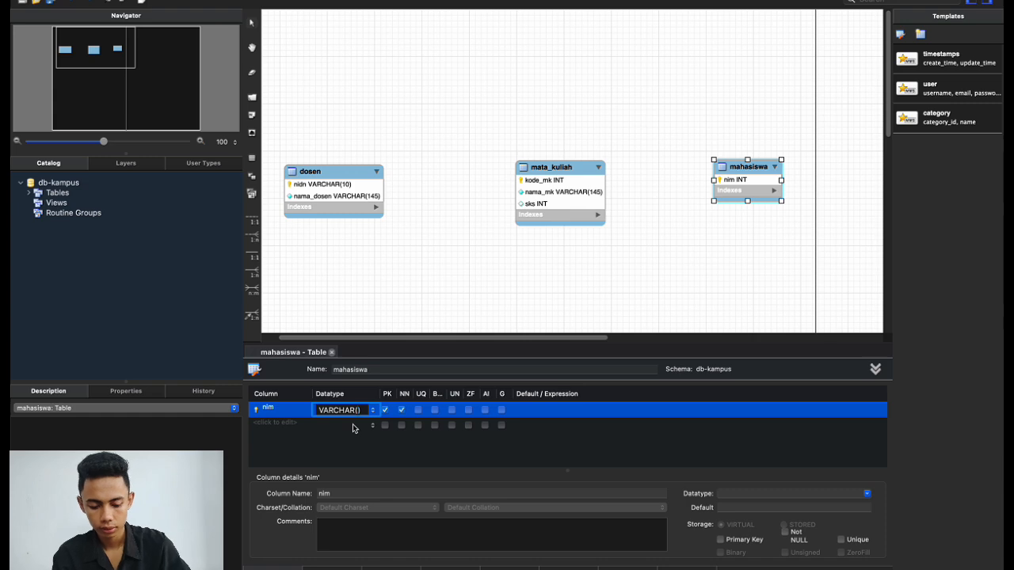
{"action": "type", "text": "10"}
{"action": "key", "text": "Return"}
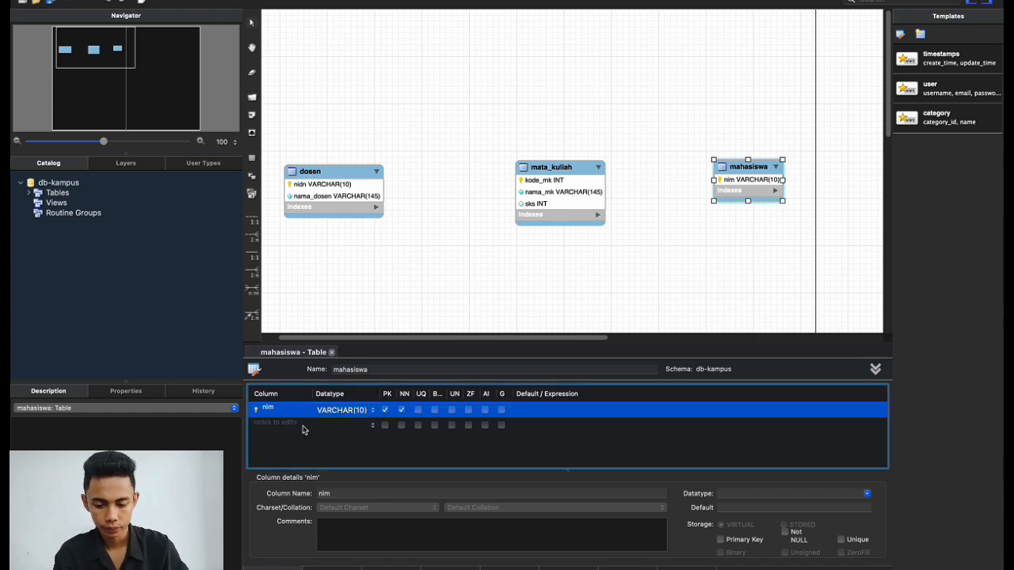
Add a not-null nama_mahasiswa column, changing its VARCHAR(45) to VARCHAR(145).
{"action": "double_click", "coordinate": [289, 426]}
{"action": "type", "text": "nama"}
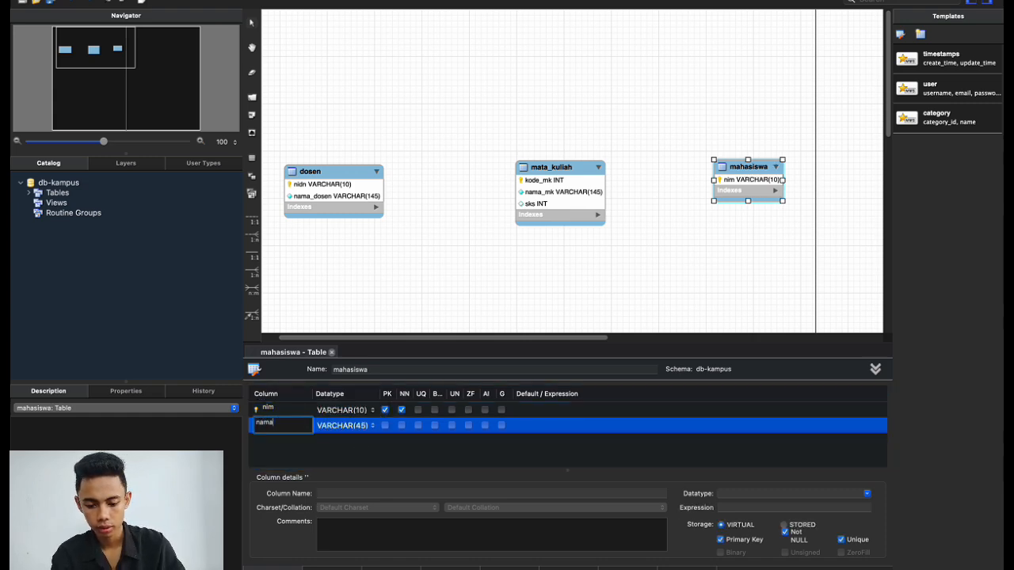
{"action": "type", "text": "_mahasiswa"}
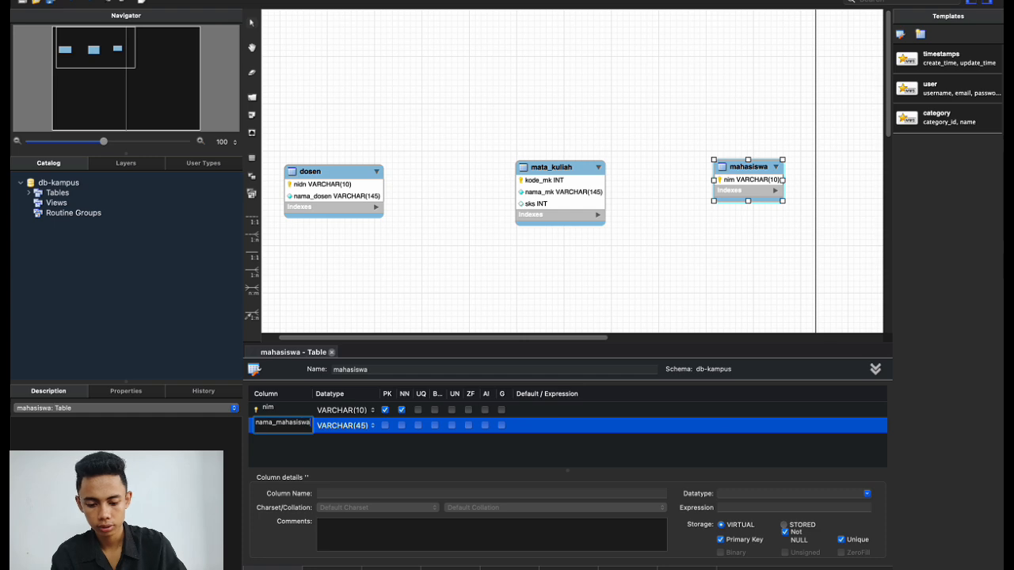
{"action": "key", "text": "Return"}
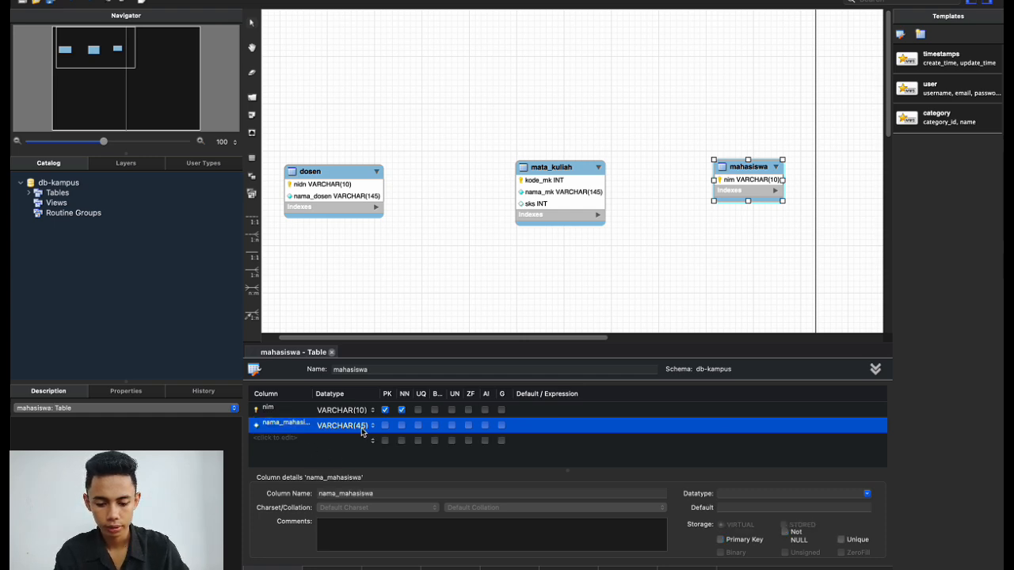
{"action": "left_click", "coordinate": [361, 428]}
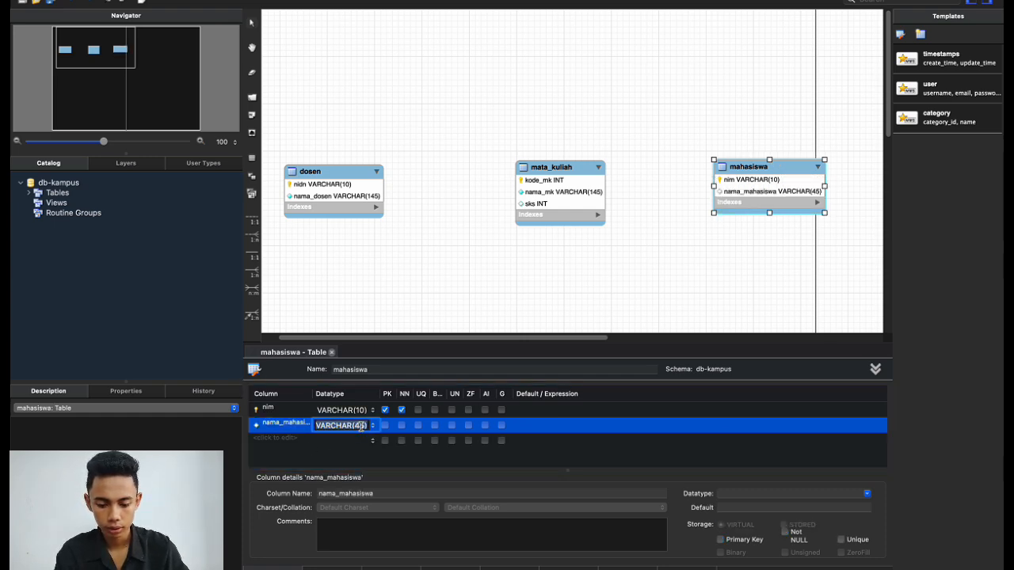
{"action": "left_click", "coordinate": [362, 426]}
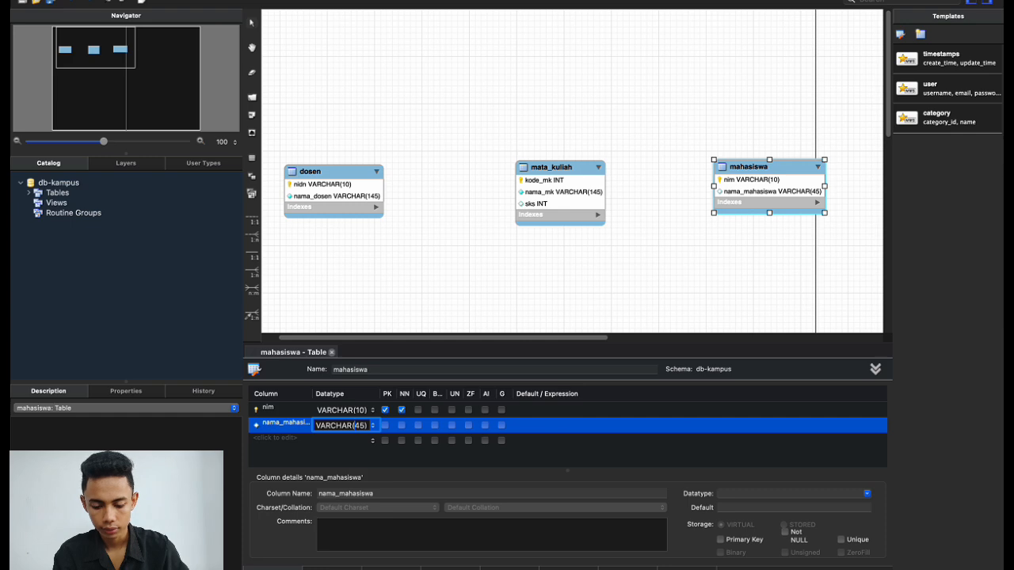
{"action": "type", "text": "1"}
{"action": "left_click", "coordinate": [401, 426]}
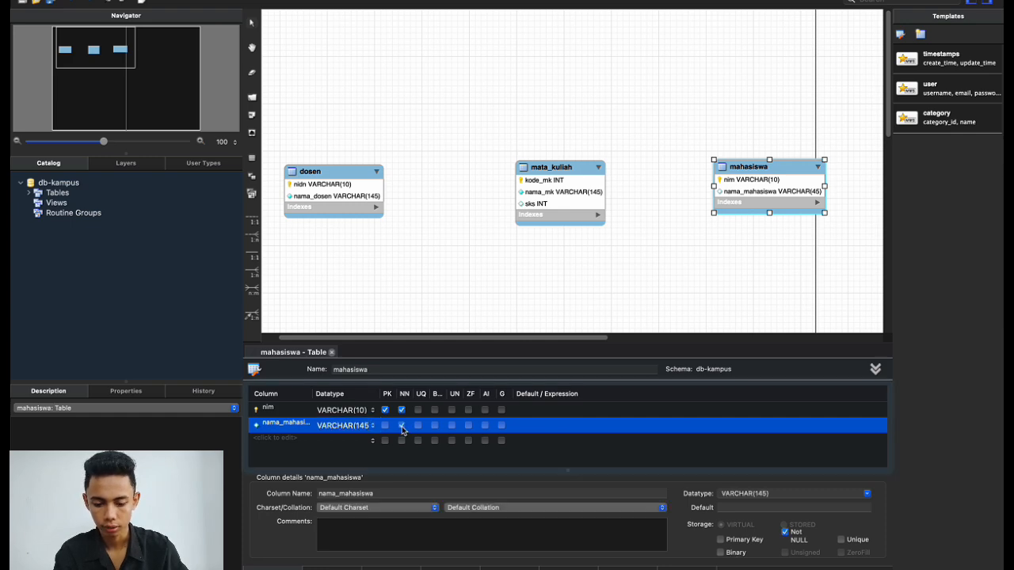
{"action": "left_click", "coordinate": [491, 277]}
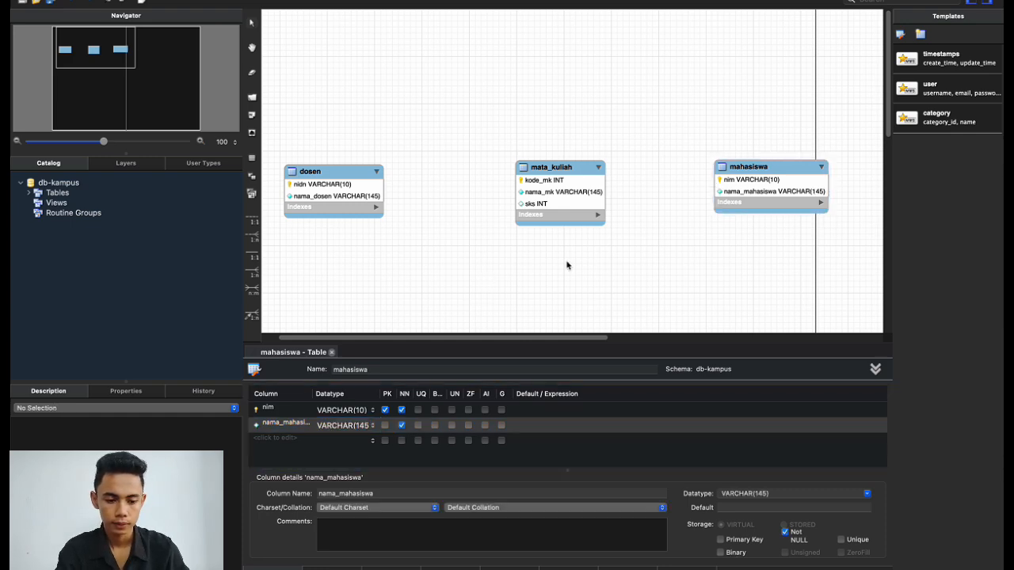
Shift mata_kuliah and mahasiswa to the left, then bring the yEd ER diagram forward.
{"action": "left_click_drag", "start_coordinate": [585, 168], "coordinate": [557, 172]}
{"action": "left_click_drag", "start_coordinate": [790, 166], "coordinate": [741, 168]}
{"action": "left_click", "coordinate": [676, 253]}
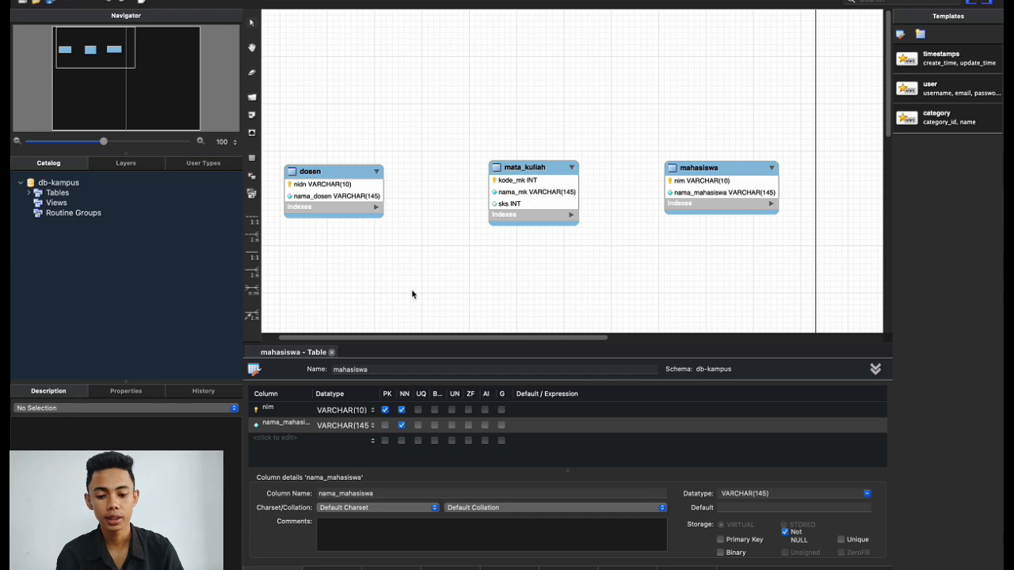
{"action": "key", "text": "ctrl+Right"}
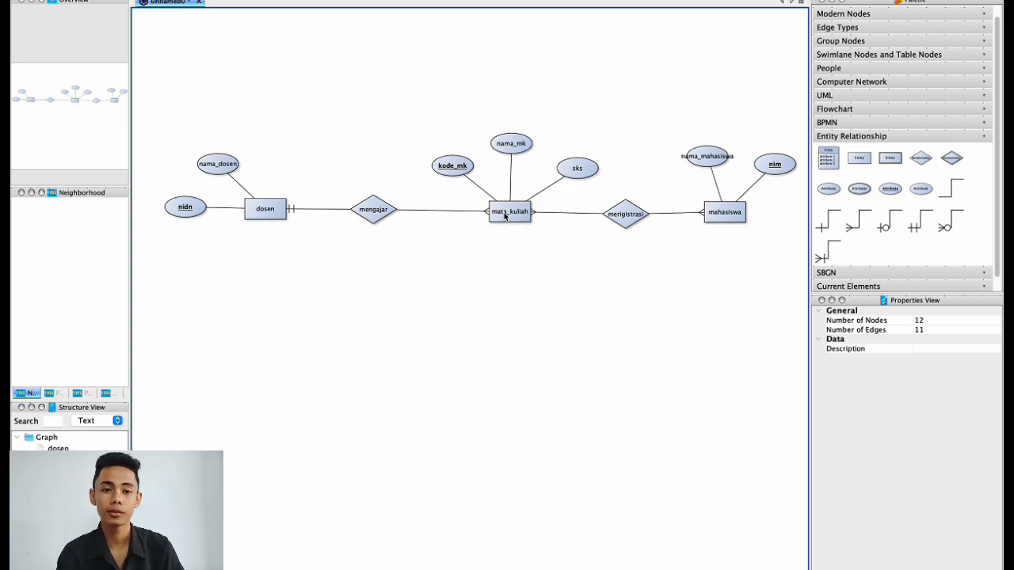
After reviewing the yEd ER diagram, switch back to the MySQL Workbench EER diagram.
{"action": "key", "text": "ctrl+Left"}
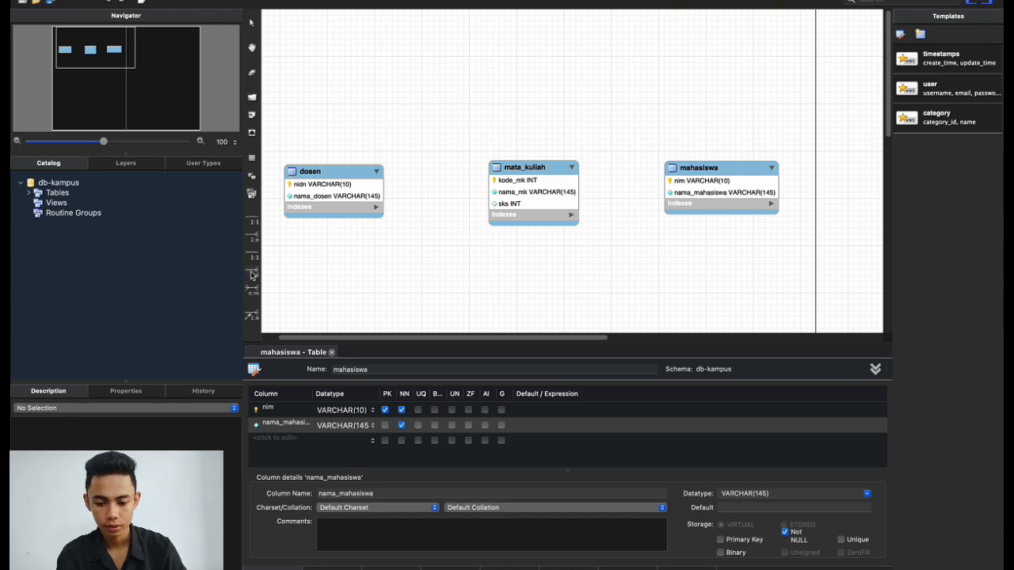
Draw a relationship from dosen to mata_kuliah, adding mata_kuliah_kode_mk to dosen, and select it.
{"action": "left_click", "coordinate": [252, 274]}
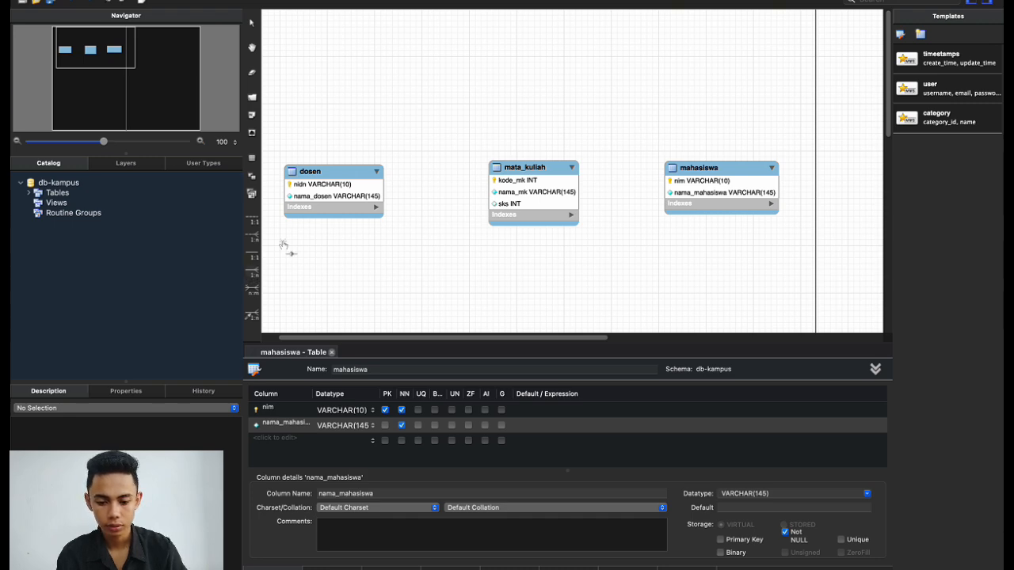
{"action": "left_click", "coordinate": [326, 184]}
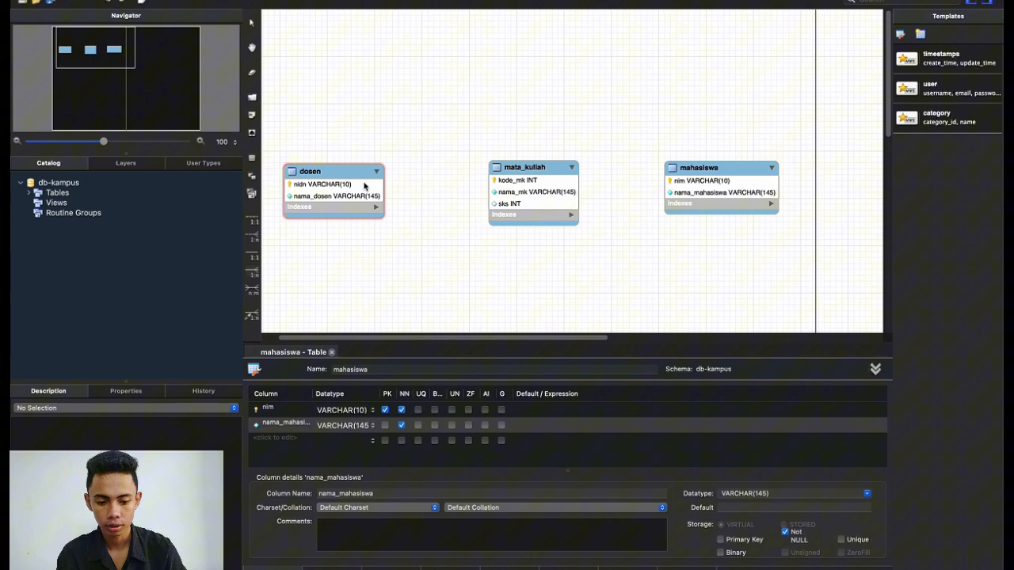
{"action": "left_click", "coordinate": [517, 192]}
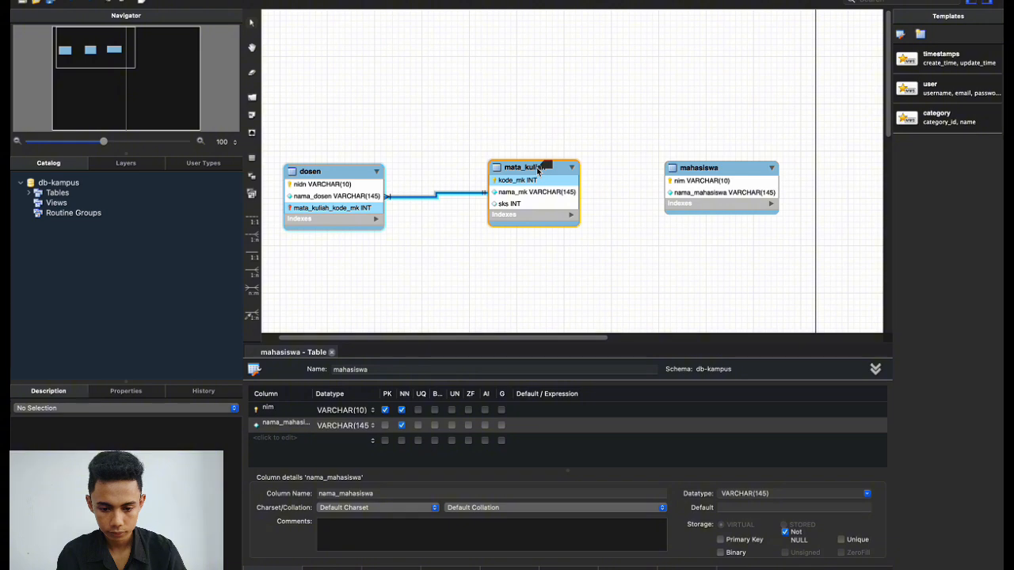
{"action": "left_click", "coordinate": [453, 196]}
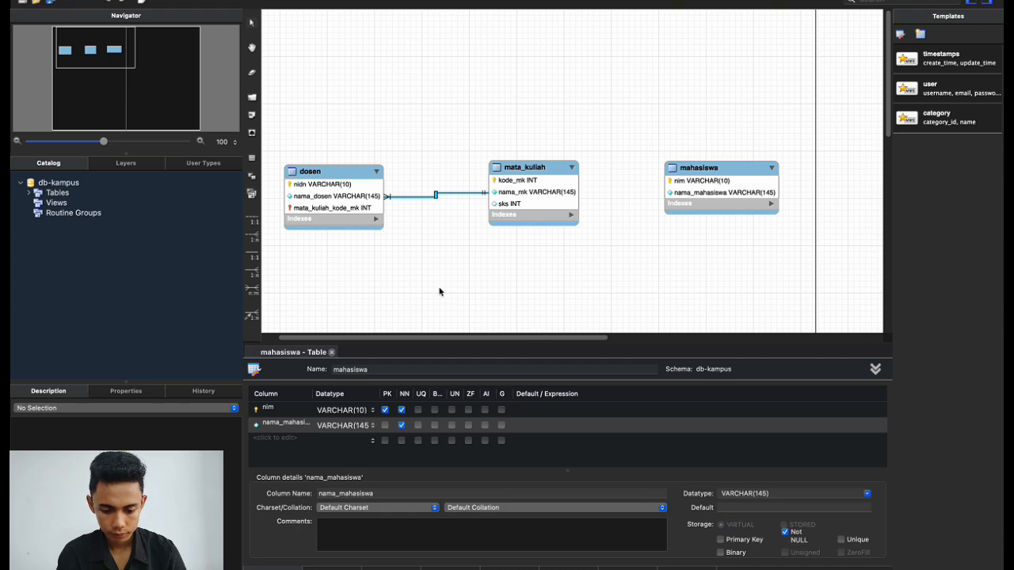
Hide the first relationship, draw a 1:n from mata_kuliah to dosen, and open mata_kuliah's columns.
{"action": "double_click", "coordinate": [418, 198]}
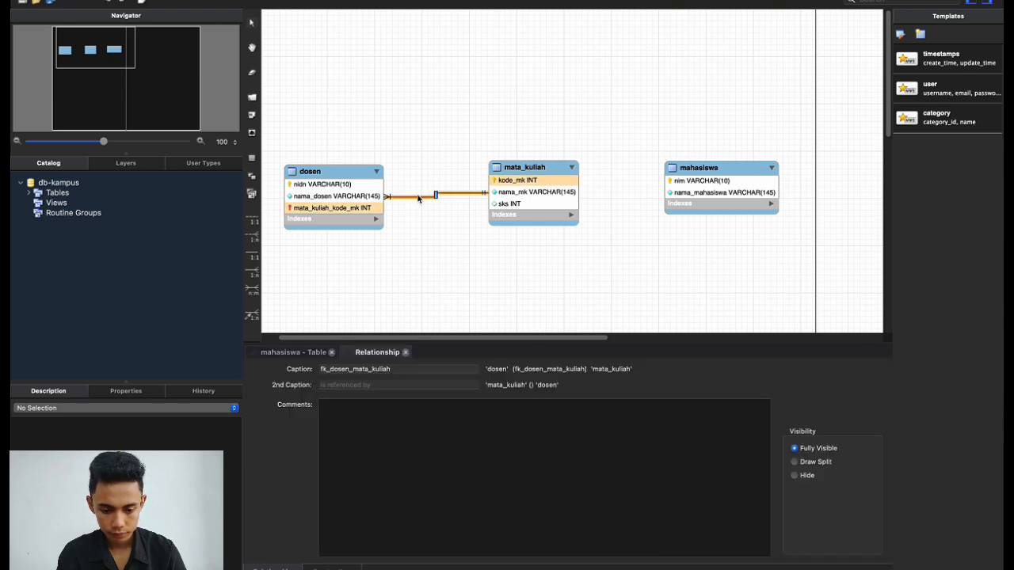
{"action": "left_click", "coordinate": [794, 475]}
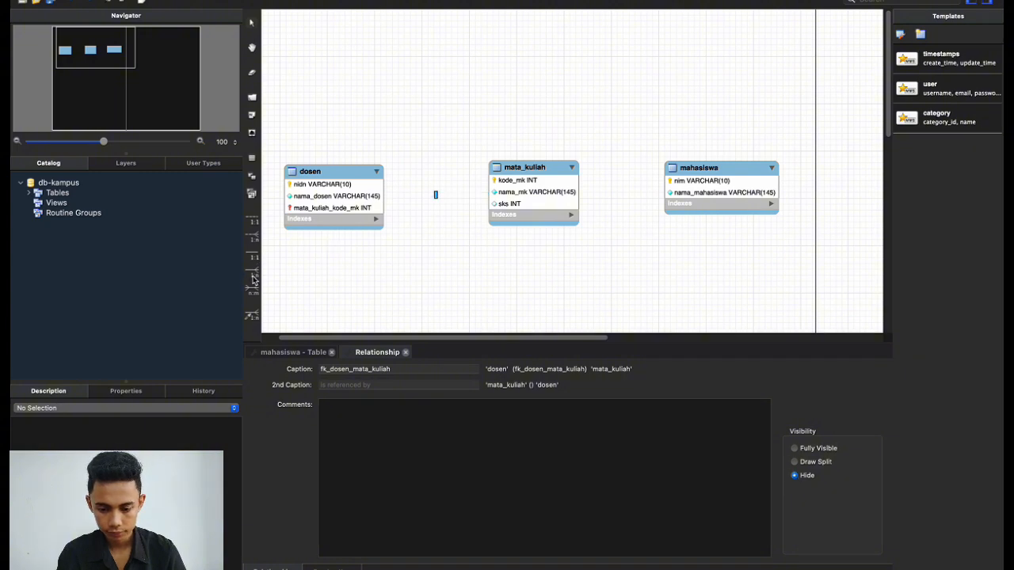
{"action": "left_click", "coordinate": [253, 277]}
{"action": "left_click", "coordinate": [514, 194]}
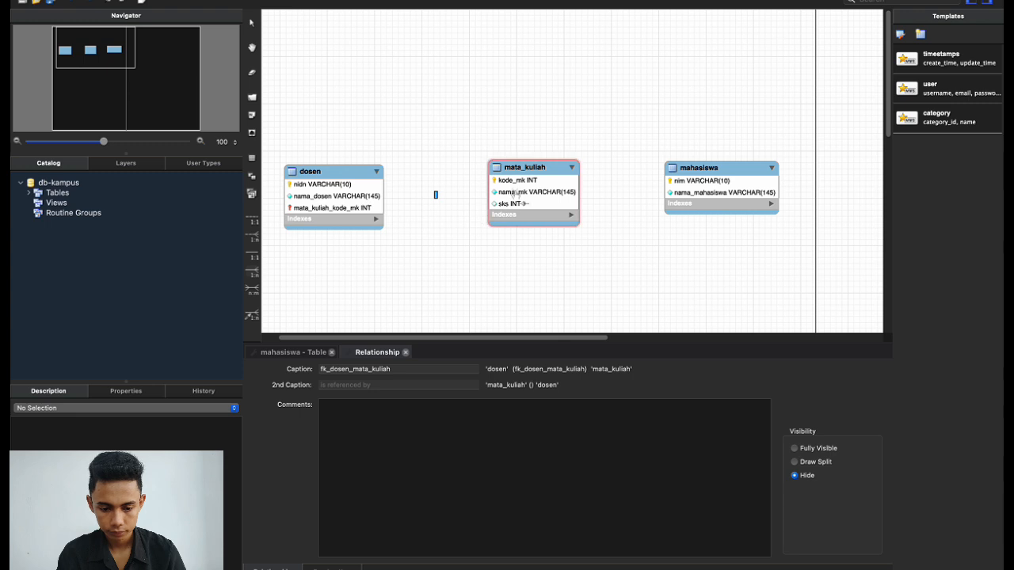
{"action": "left_click", "coordinate": [345, 186]}
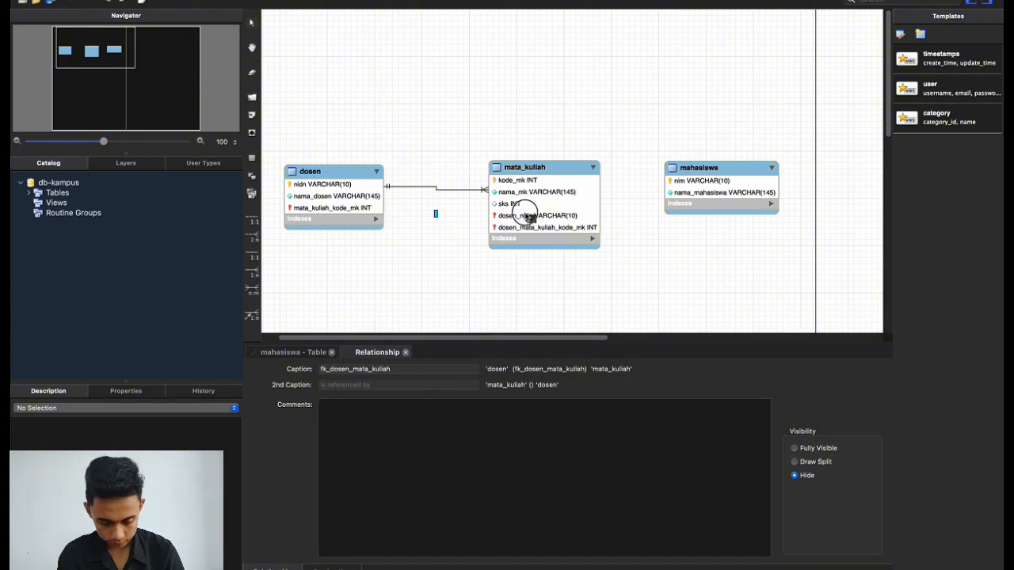
{"action": "left_click", "coordinate": [525, 218]}
{"action": "double_click", "coordinate": [518, 228]}
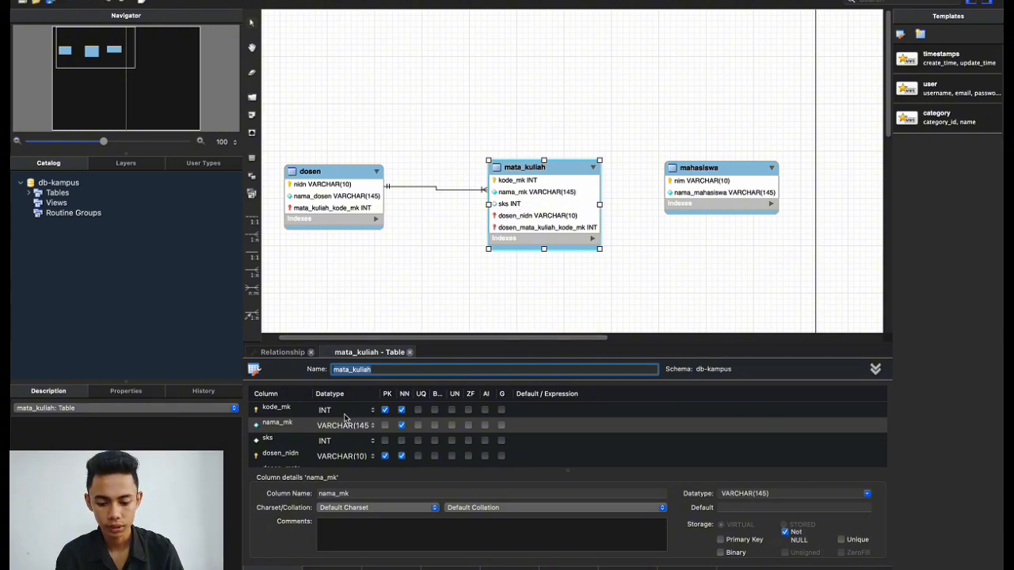
Blank the dosen_mata_kuliah_kode_mk column's name, removing it from the primary key and allowing nulls.
{"action": "scroll", "coordinate": [344, 417], "scroll_direction": "down", "scroll_amount": 2}
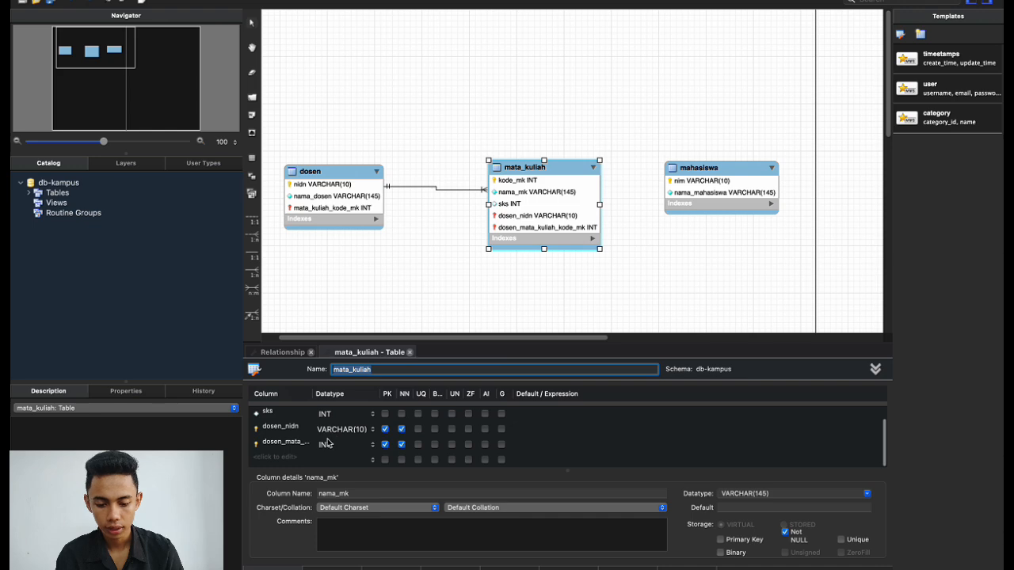
{"action": "left_click", "coordinate": [300, 448]}
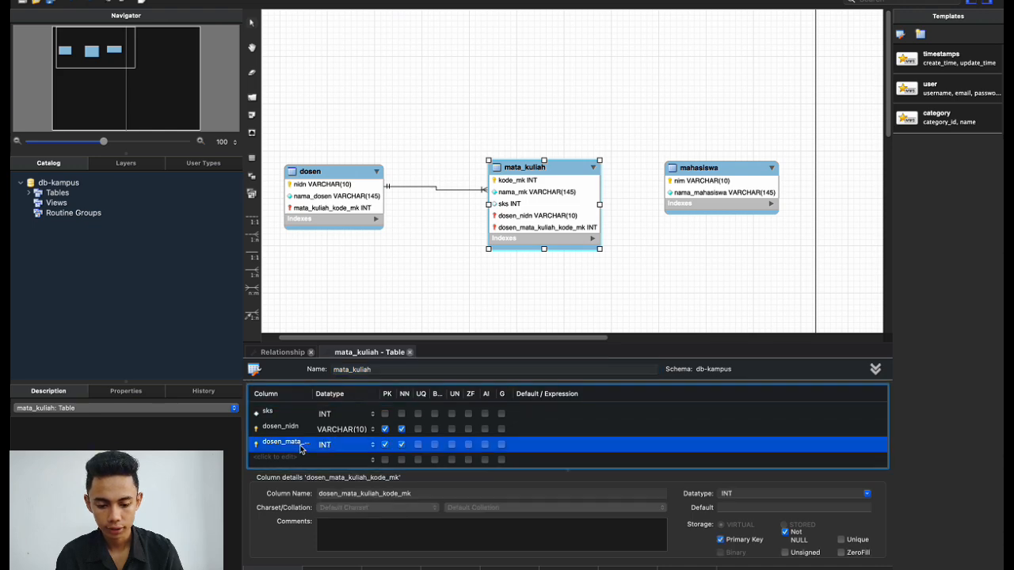
{"action": "left_click", "coordinate": [301, 443]}
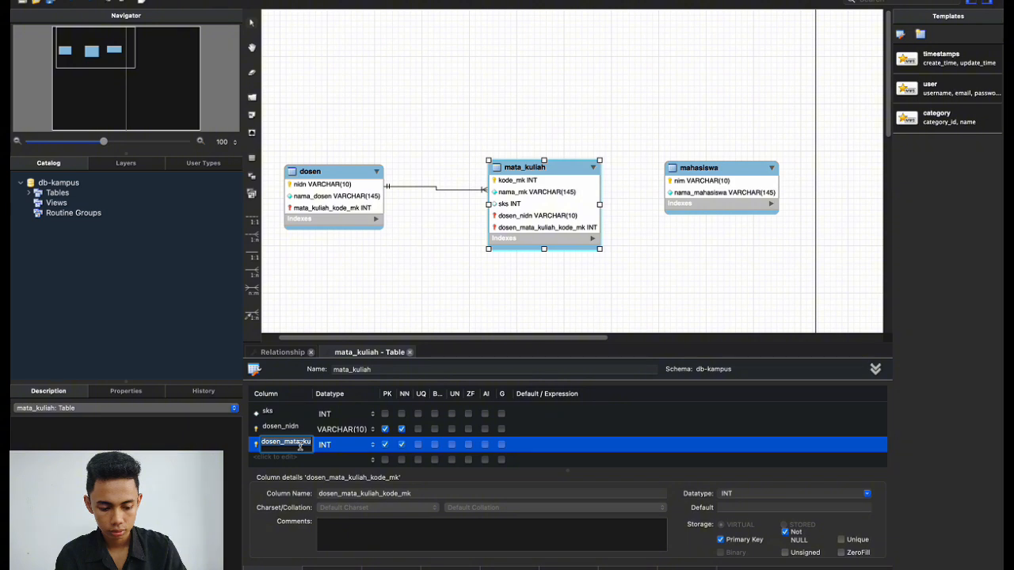
{"action": "key", "text": "BackSpace"}
{"action": "left_click", "coordinate": [385, 444]}
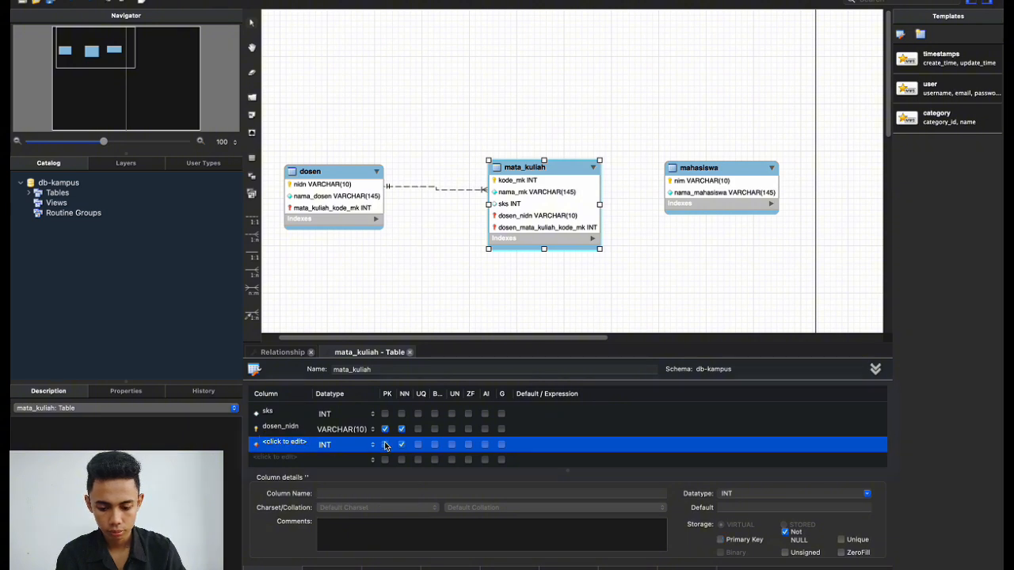
{"action": "left_click", "coordinate": [402, 445]}
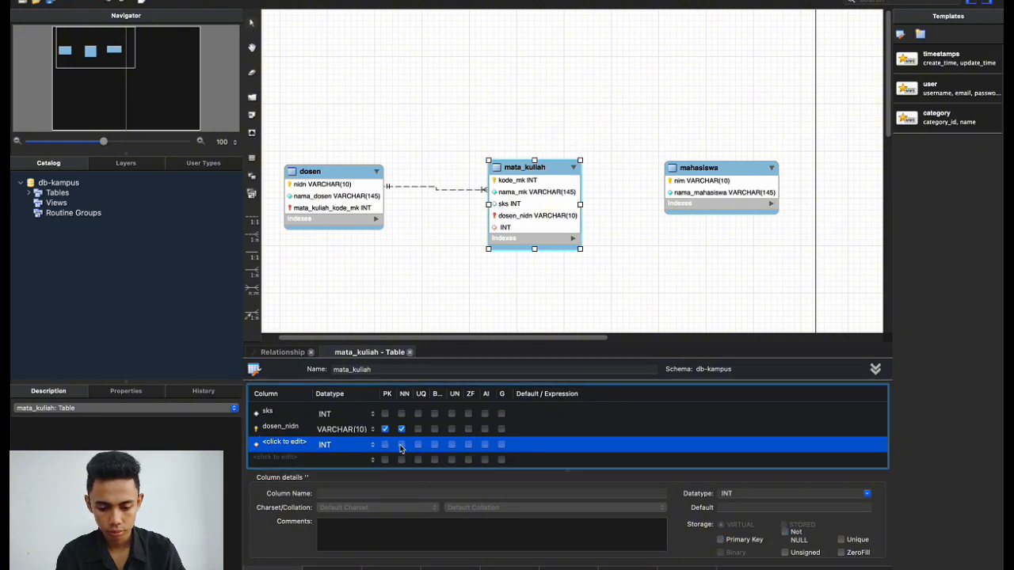
{"action": "double_click", "coordinate": [297, 443]}
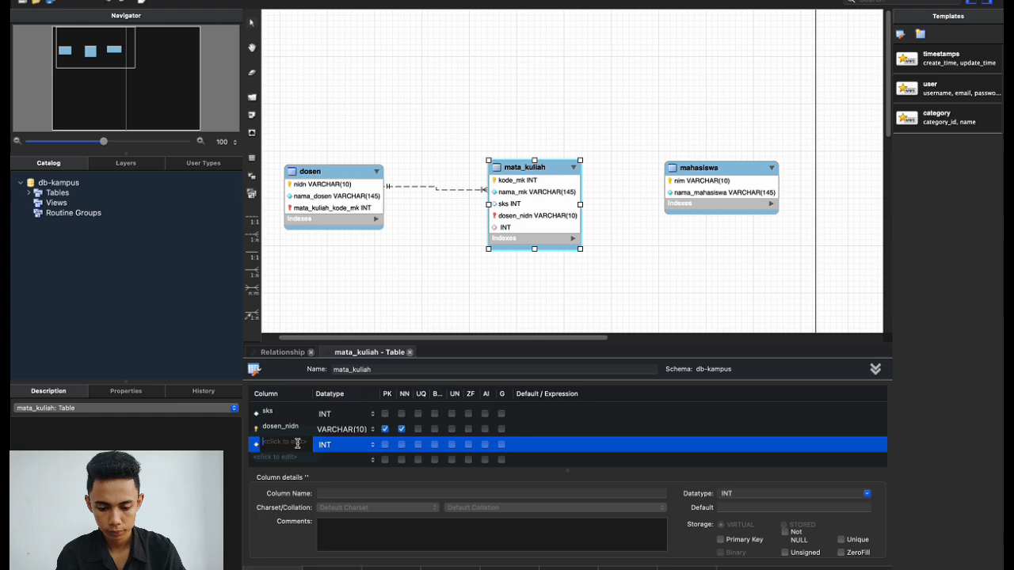
{"action": "left_click", "coordinate": [344, 446]}
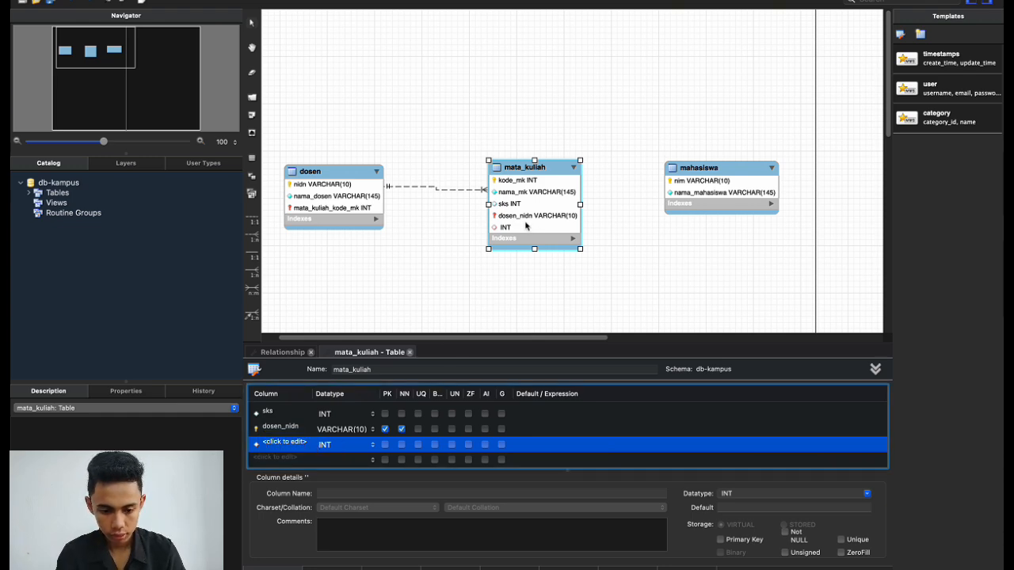
Delete the now-empty INT column from mata_kuliah.
{"action": "left_click", "coordinate": [518, 228]}
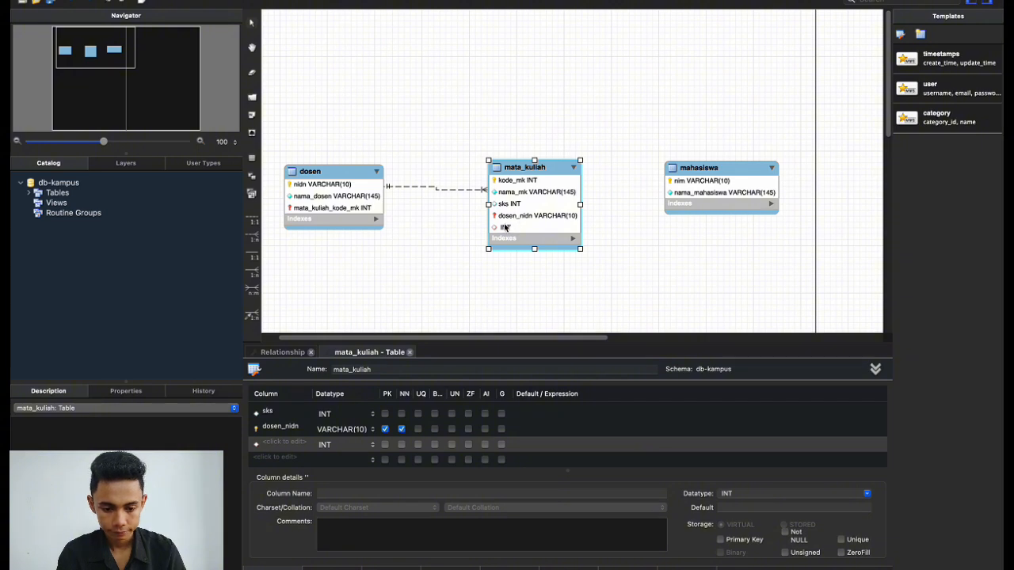
{"action": "left_click", "coordinate": [303, 444]}
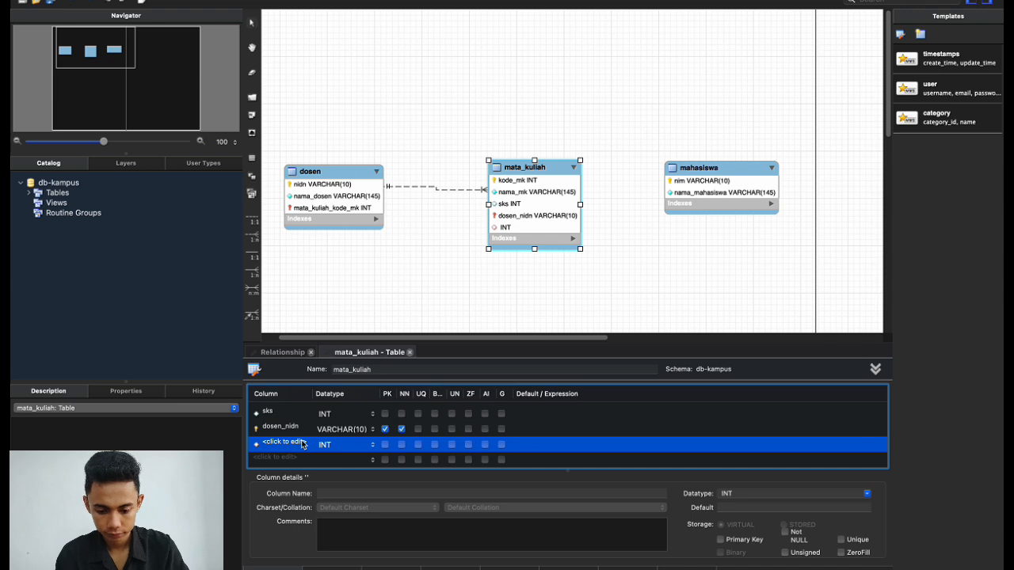
{"action": "right_click", "coordinate": [537, 444]}
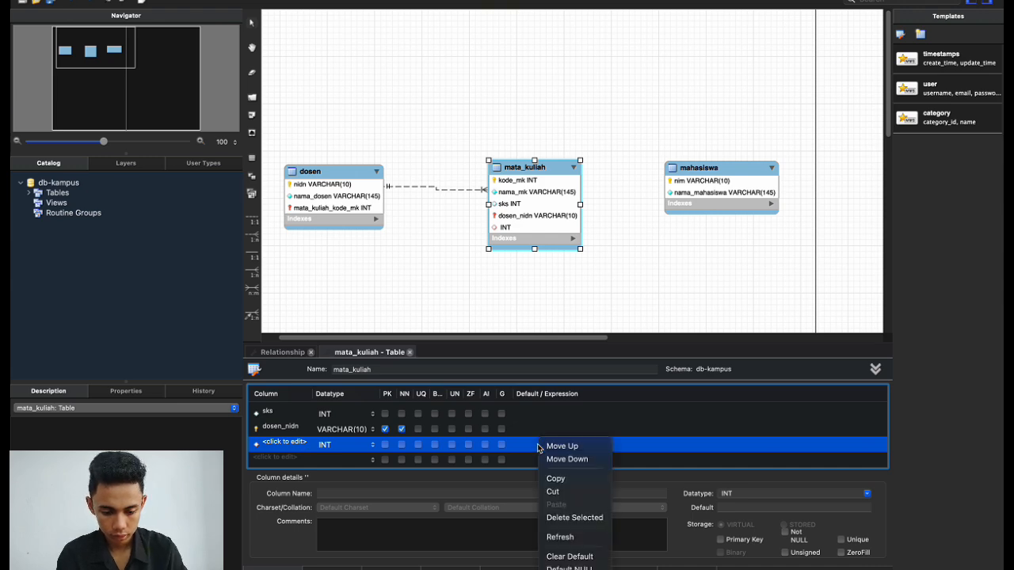
{"action": "left_click", "coordinate": [558, 517]}
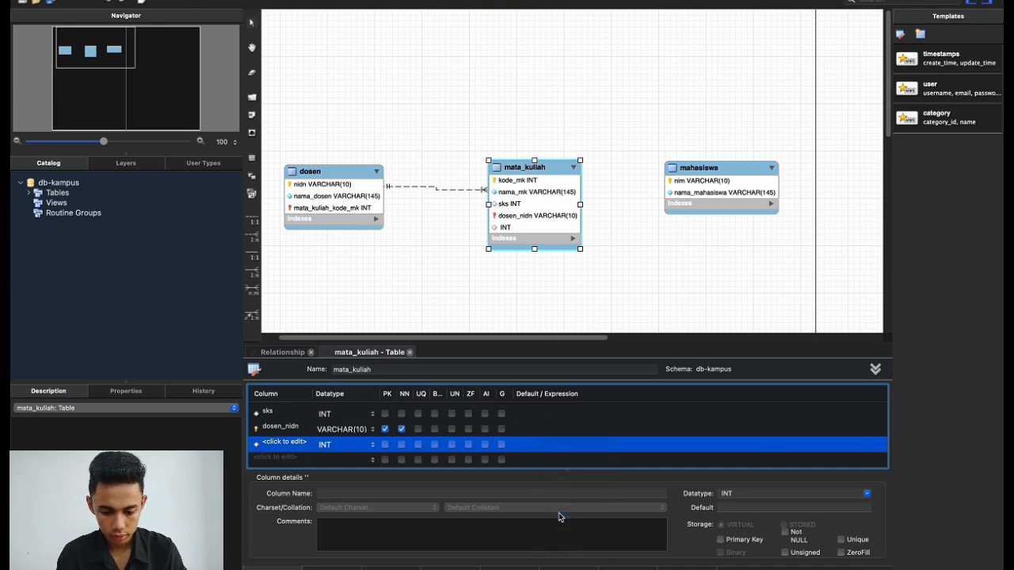
{"action": "scroll", "coordinate": [498, 446], "scroll_direction": "up", "scroll_amount": 3}
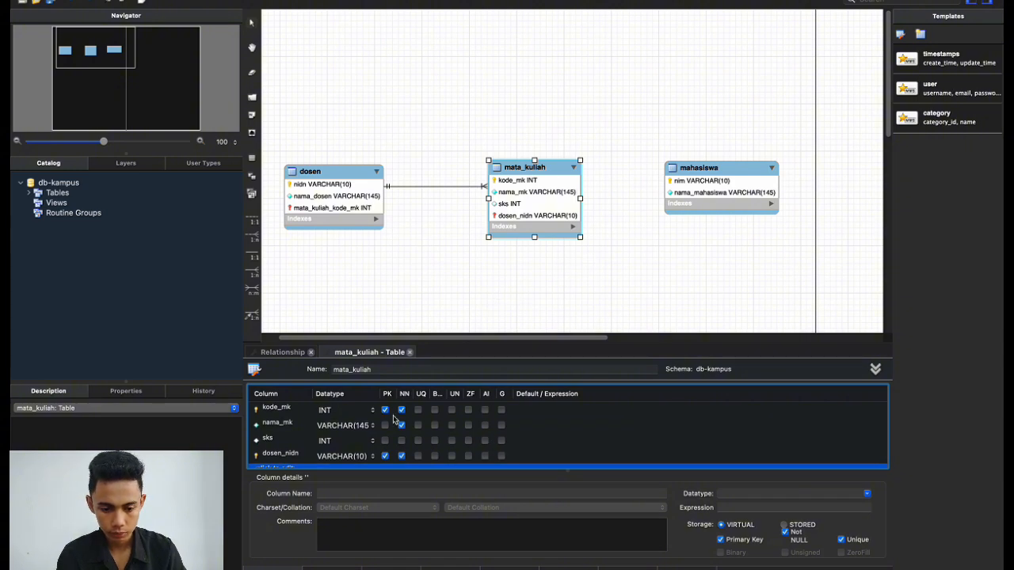
{"action": "left_click", "coordinate": [388, 230]}
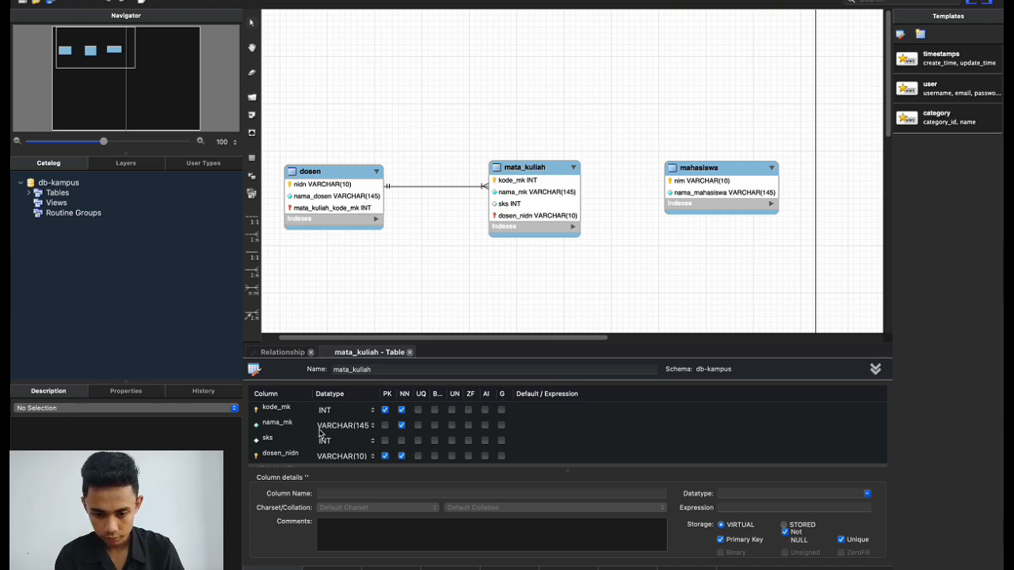
Drag the dosen box's bottom edge up, then open dosen's columns in the table editor.
{"action": "scroll", "coordinate": [320, 431], "scroll_direction": "up", "scroll_amount": 1}
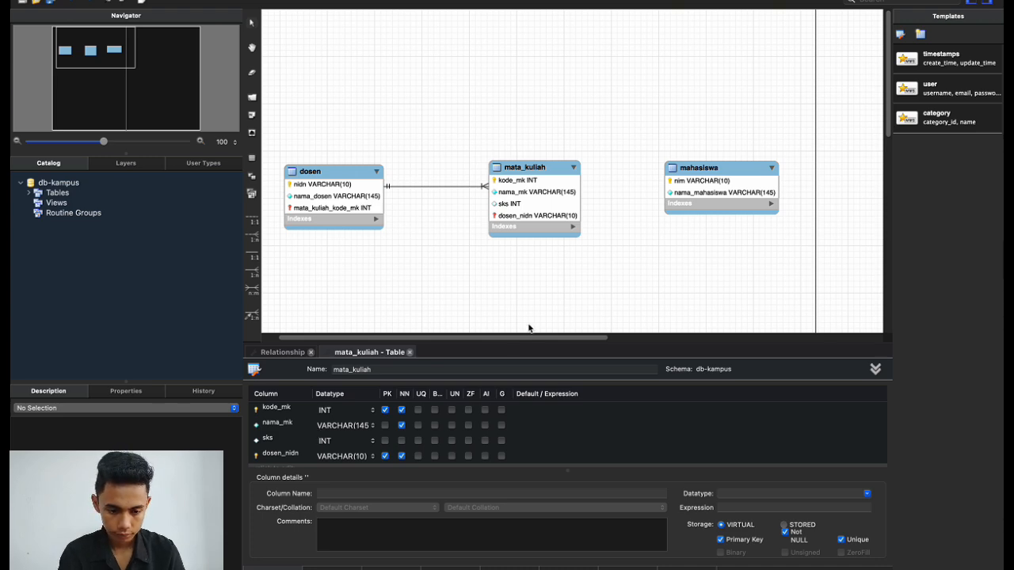
{"action": "left_click", "coordinate": [341, 223]}
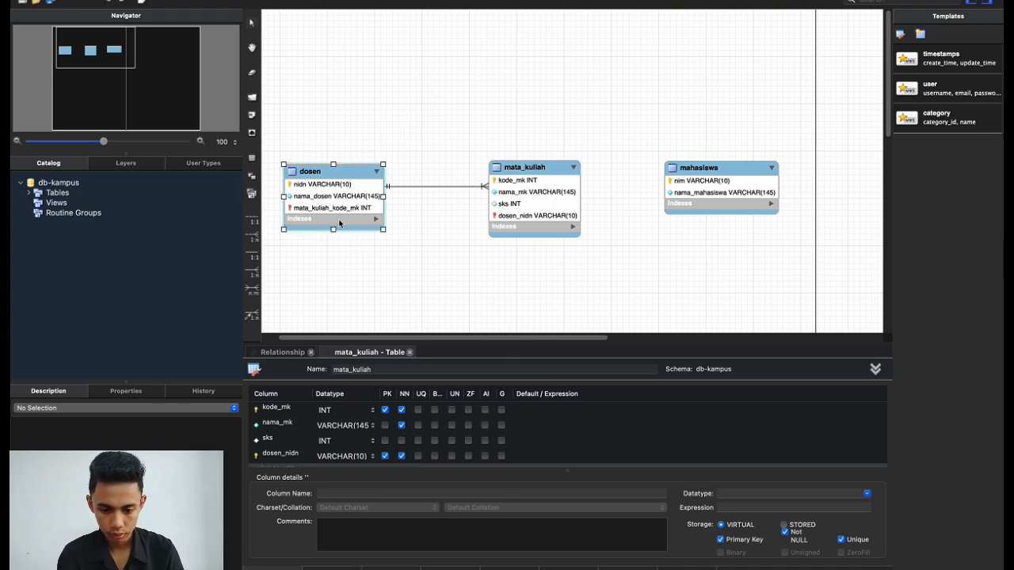
{"action": "left_click_drag", "start_coordinate": [333, 229], "coordinate": [333, 228]}
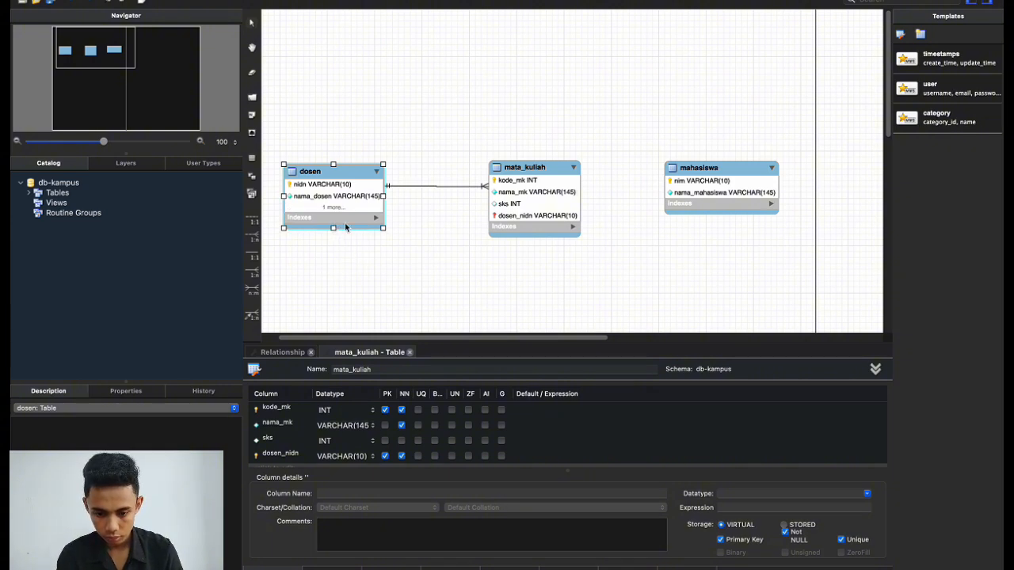
{"action": "left_click", "coordinate": [437, 290]}
{"action": "double_click", "coordinate": [358, 208]}
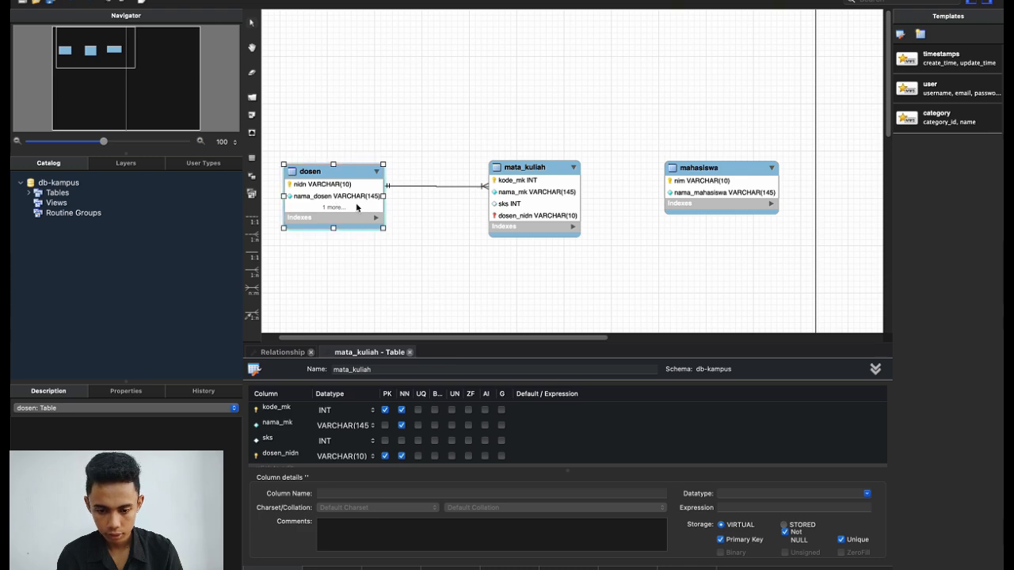
{"action": "double_click", "coordinate": [345, 185]}
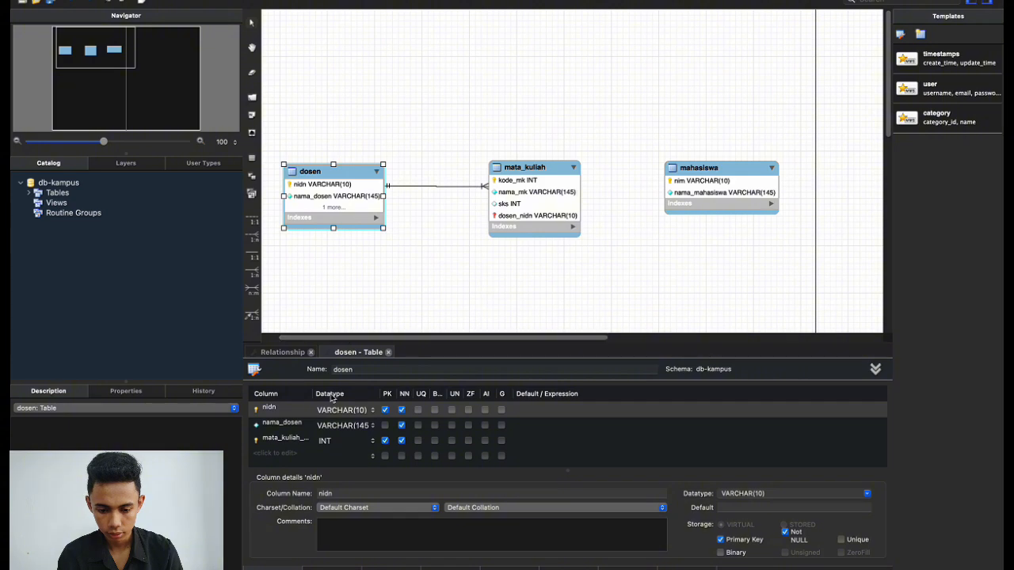
Stretch the dosen box taller to show mata_kuliah_kode_mk and select that column row.
{"action": "left_click", "coordinate": [293, 355]}
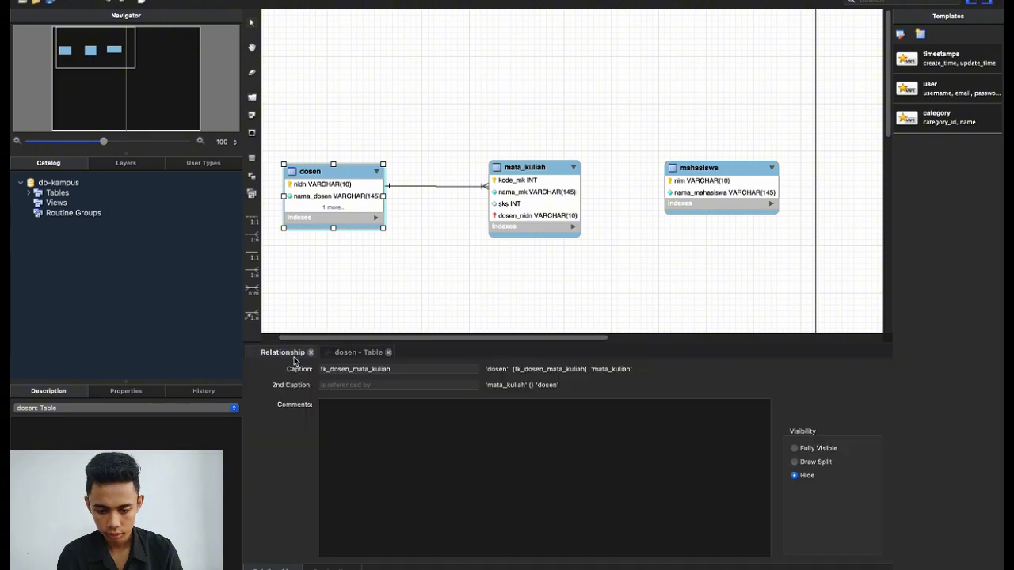
{"action": "left_click", "coordinate": [340, 353]}
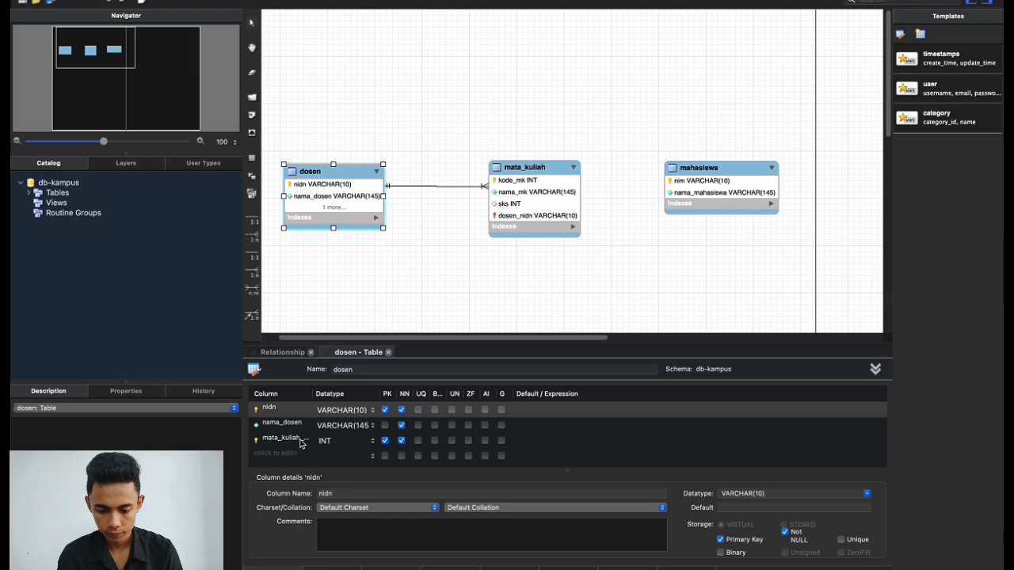
{"action": "left_click", "coordinate": [352, 201]}
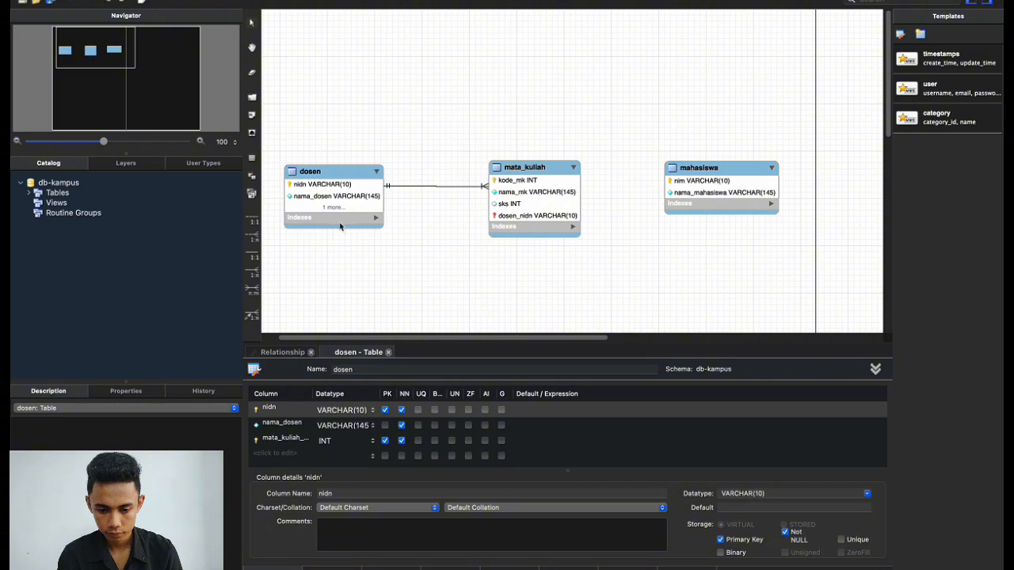
{"action": "left_click_drag", "start_coordinate": [333, 227], "coordinate": [332, 234]}
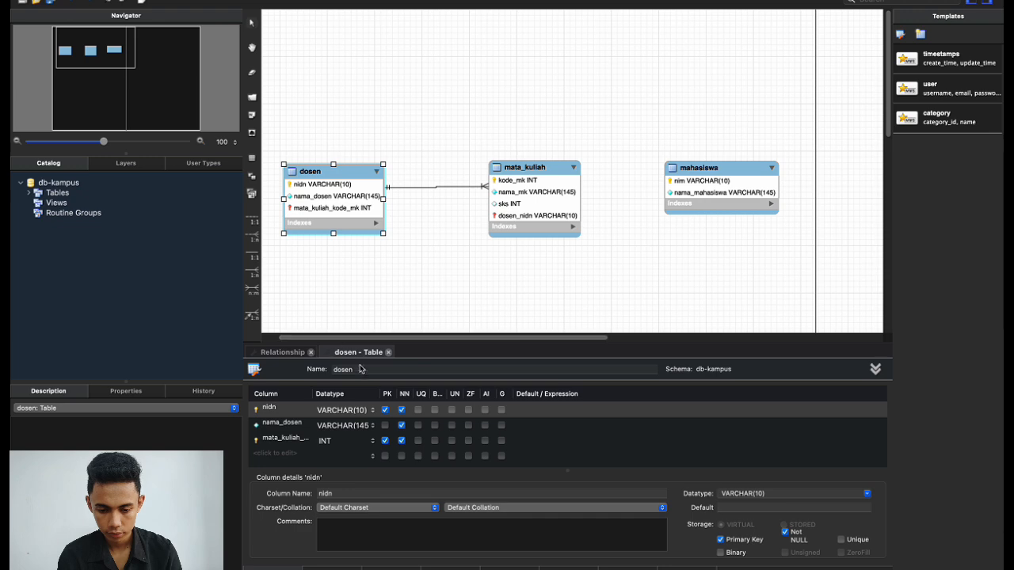
{"action": "left_click", "coordinate": [310, 443]}
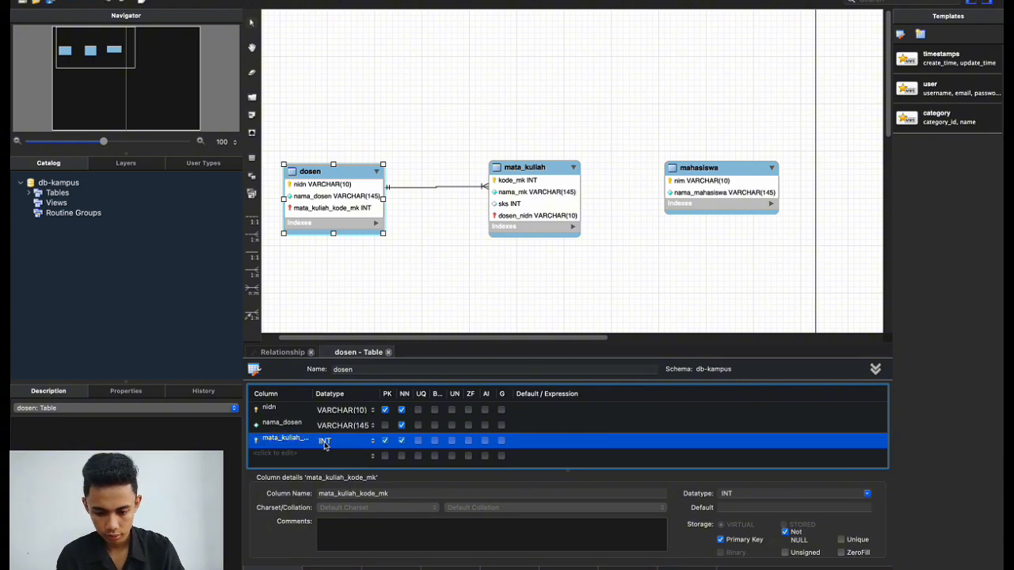
Delete mata_kuliah_kode_mk from dosen and shrink the dosen box to fit.
{"action": "right_click", "coordinate": [324, 445]}
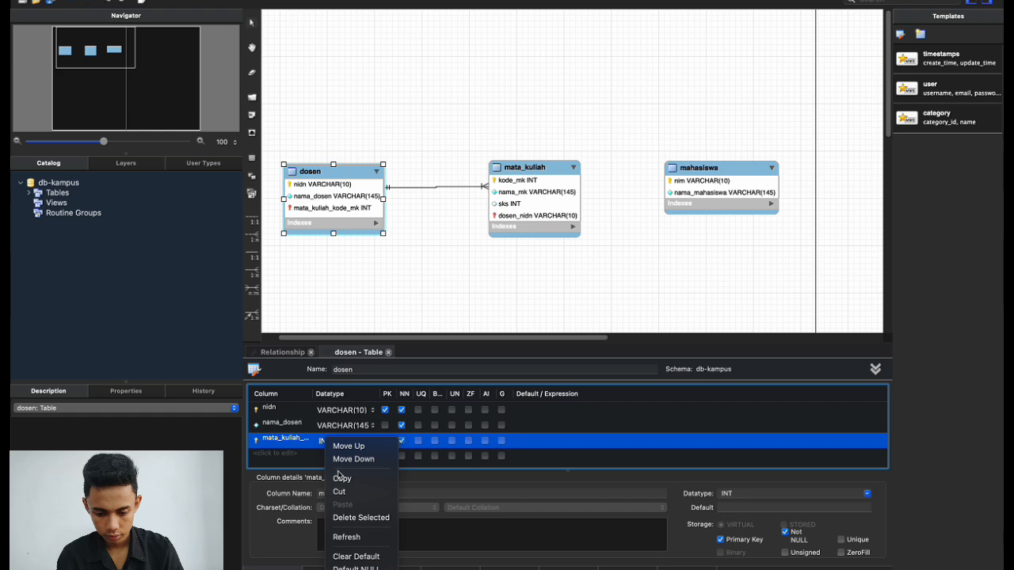
{"action": "left_click", "coordinate": [348, 517]}
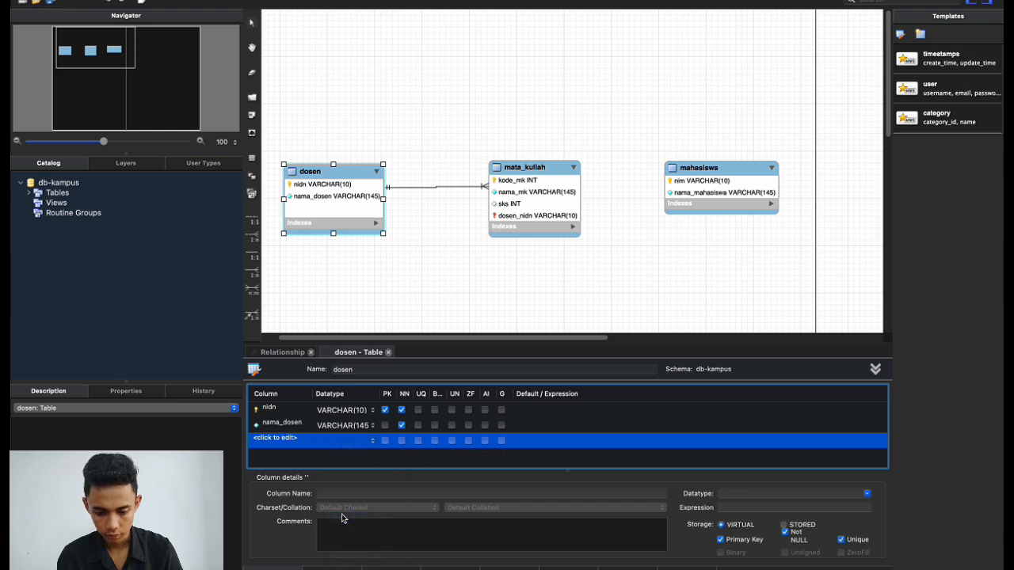
{"action": "left_click", "coordinate": [483, 297]}
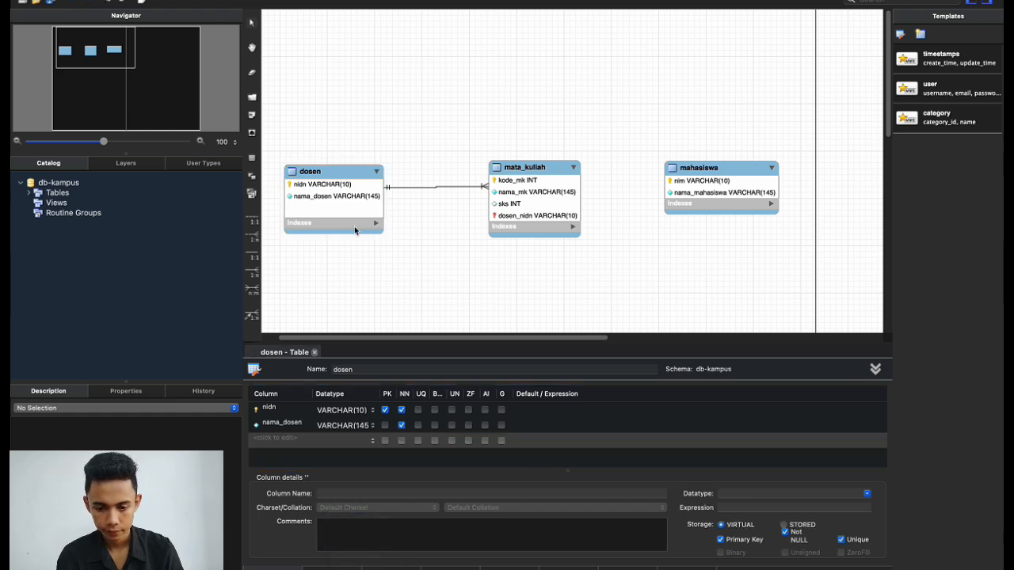
{"action": "left_click_drag", "start_coordinate": [333, 234], "coordinate": [334, 223]}
Adjust mata_kuliah's height, nudge dosen slightly down and mata_kuliah slightly left.
{"action": "left_click", "coordinate": [530, 209]}
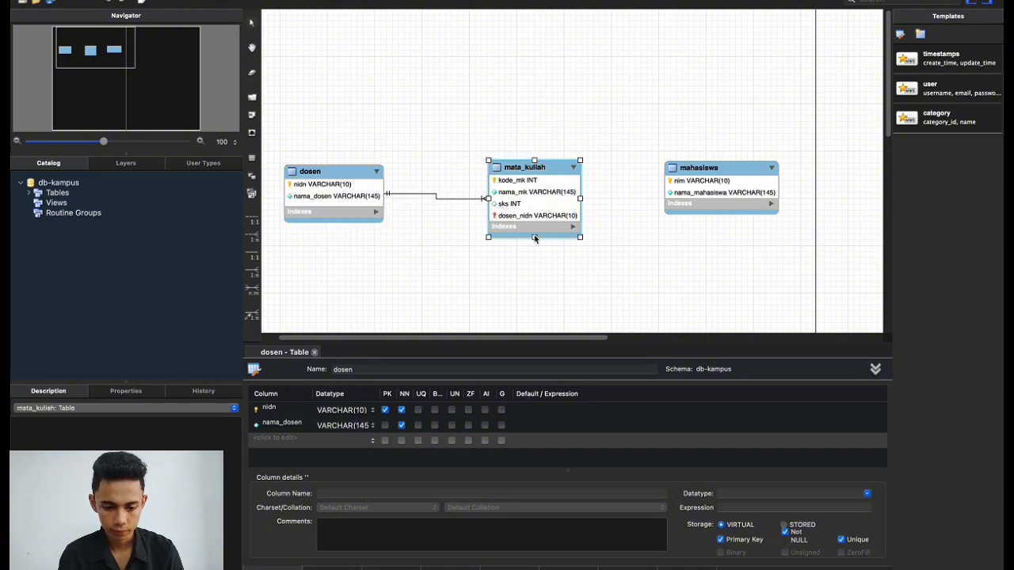
{"action": "mouse_move", "coordinate": [534, 236]}
{"action": "left_mouse_down"}
{"action": "mouse_move", "coordinate": [532, 227]}
{"action": "mouse_move", "coordinate": [529, 244]}
{"action": "left_mouse_up"}
{"action": "left_click", "coordinate": [365, 207]}
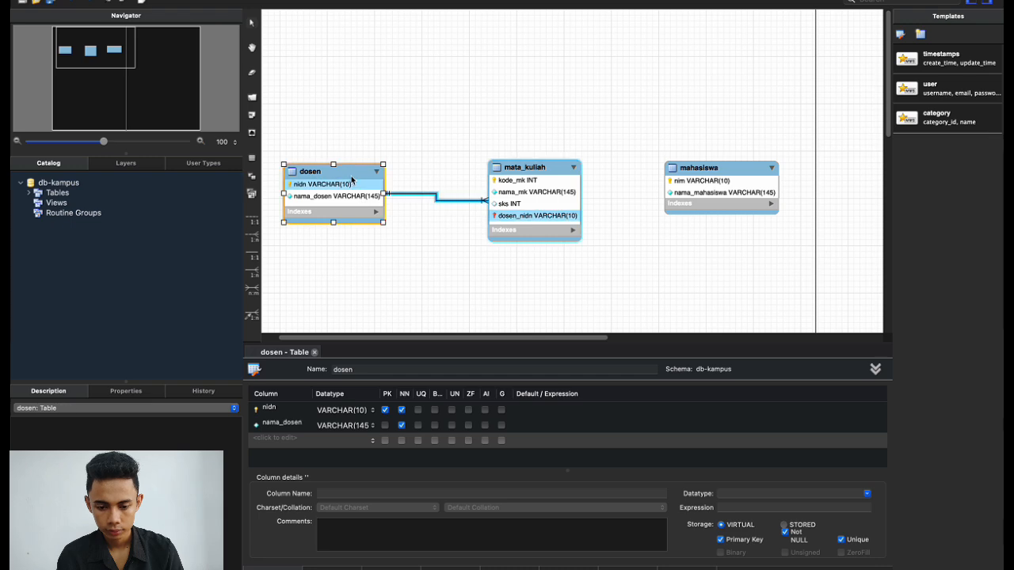
{"action": "left_click", "coordinate": [349, 173]}
{"action": "left_click_drag", "start_coordinate": [350, 173], "coordinate": [349, 179]}
{"action": "left_click", "coordinate": [368, 253]}
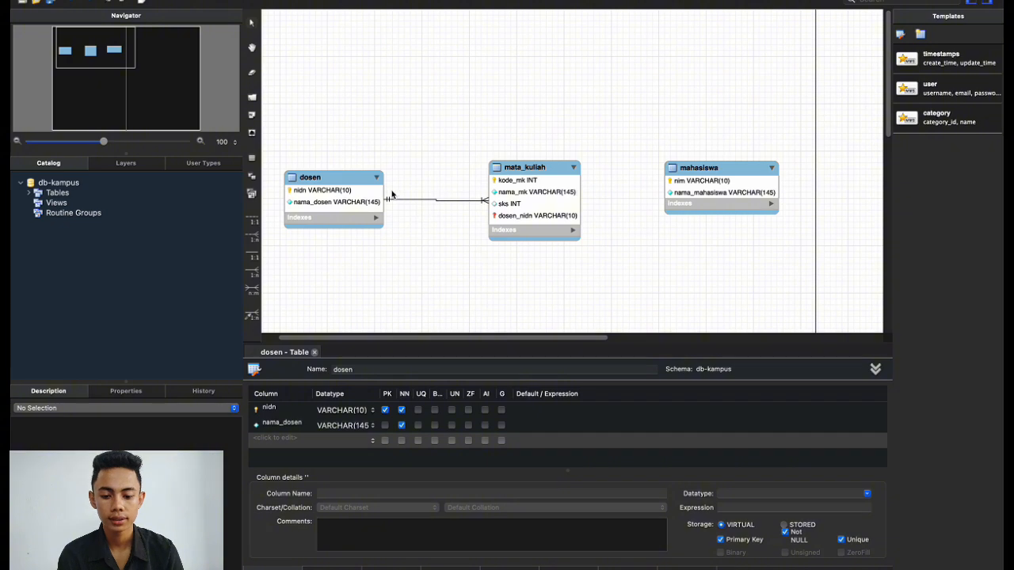
{"action": "left_click_drag", "start_coordinate": [547, 169], "coordinate": [539, 171]}
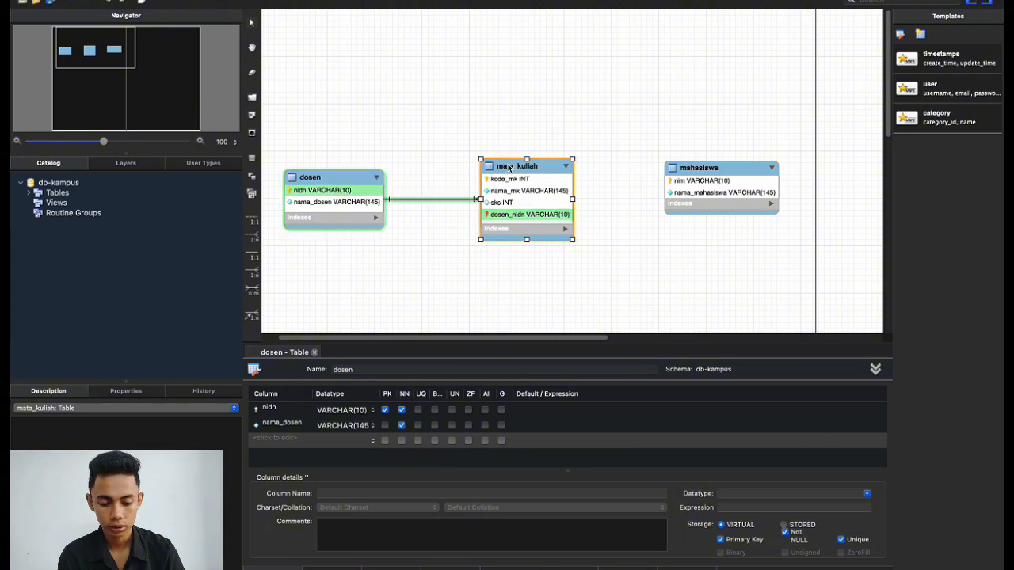
Open the mata_kuliah table editor, review its sks column, then select the dosen table.
{"action": "double_click", "coordinate": [509, 167]}
{"action": "left_click", "coordinate": [361, 429]}
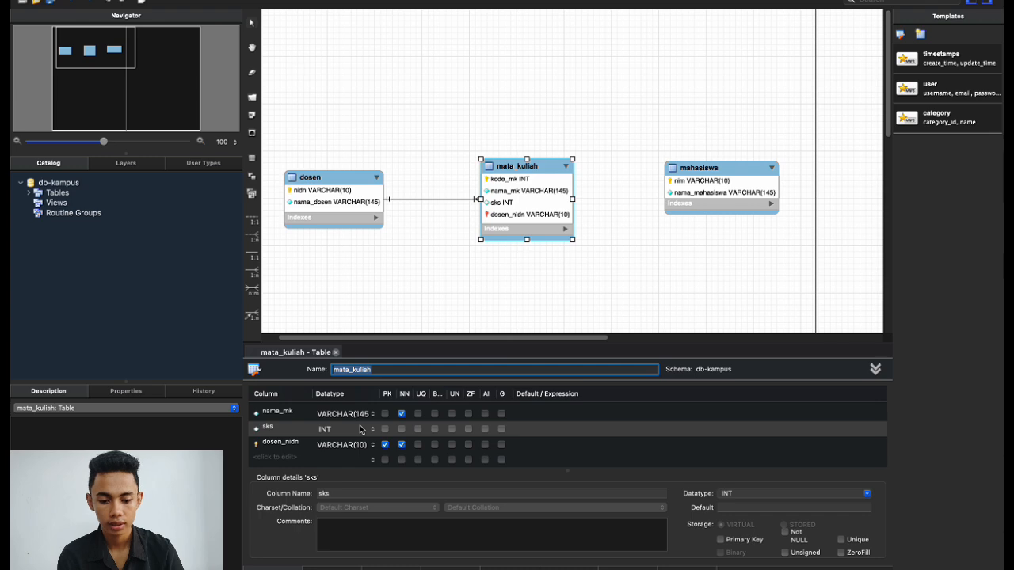
{"action": "left_click", "coordinate": [361, 175]}
Nudge the mahasiswa table slightly higher and switch to the desktop showing the yEd ER diagram.
{"action": "left_click", "coordinate": [631, 287]}
{"action": "scroll", "coordinate": [631, 286], "scroll_direction": "right", "scroll_amount": 2}
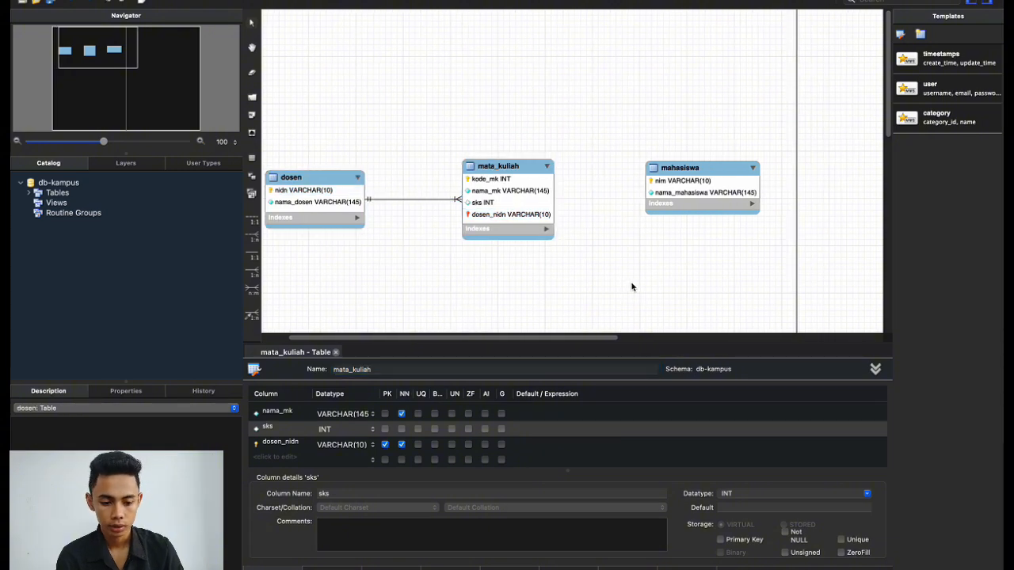
{"action": "left_click_drag", "start_coordinate": [703, 173], "coordinate": [704, 168]}
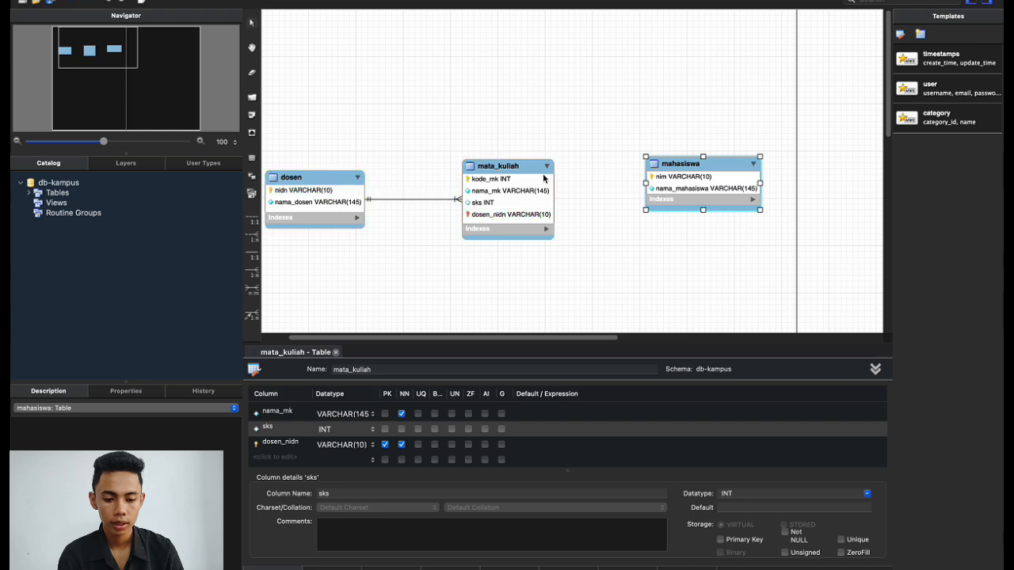
{"action": "key", "text": "ctrl+Right"}
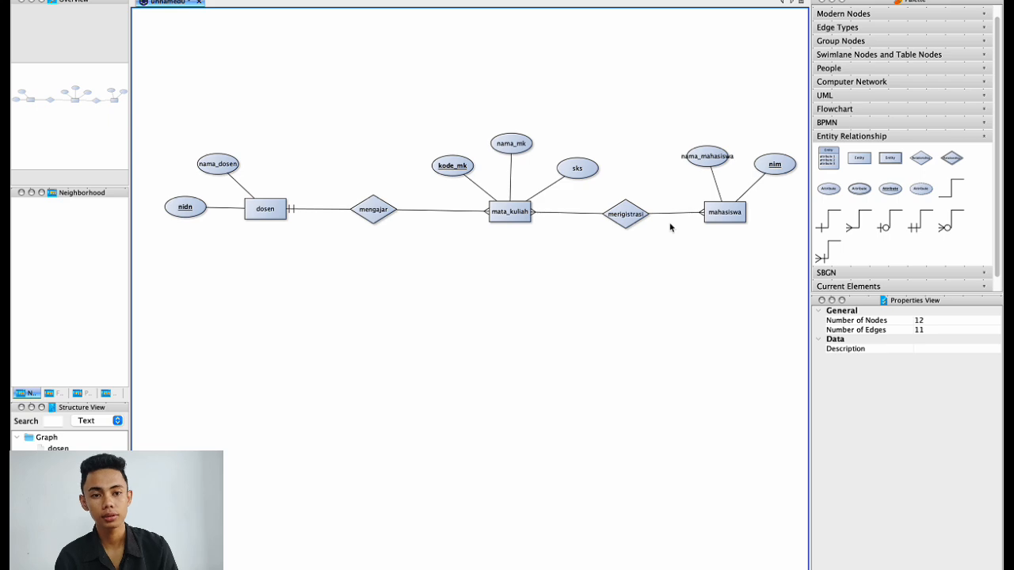
{"action": "key", "text": "ctrl+Left"}
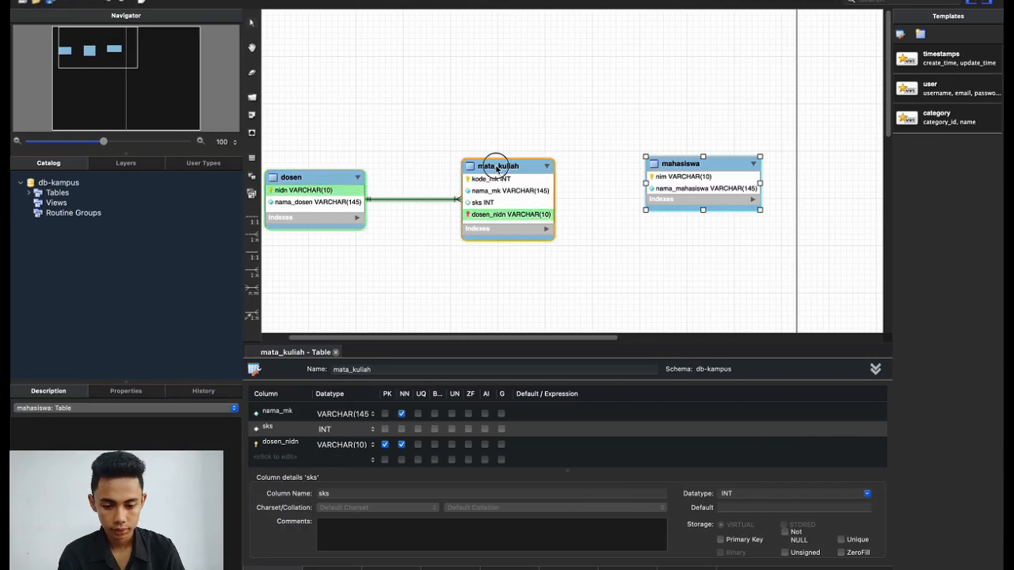
Create a many-to-many relationship between mata_kuliah and mahasiswa, generating the mata_kuliah_has_mahasiswa junction table.
{"action": "left_click", "coordinate": [492, 165]}
{"action": "left_click", "coordinate": [525, 304]}
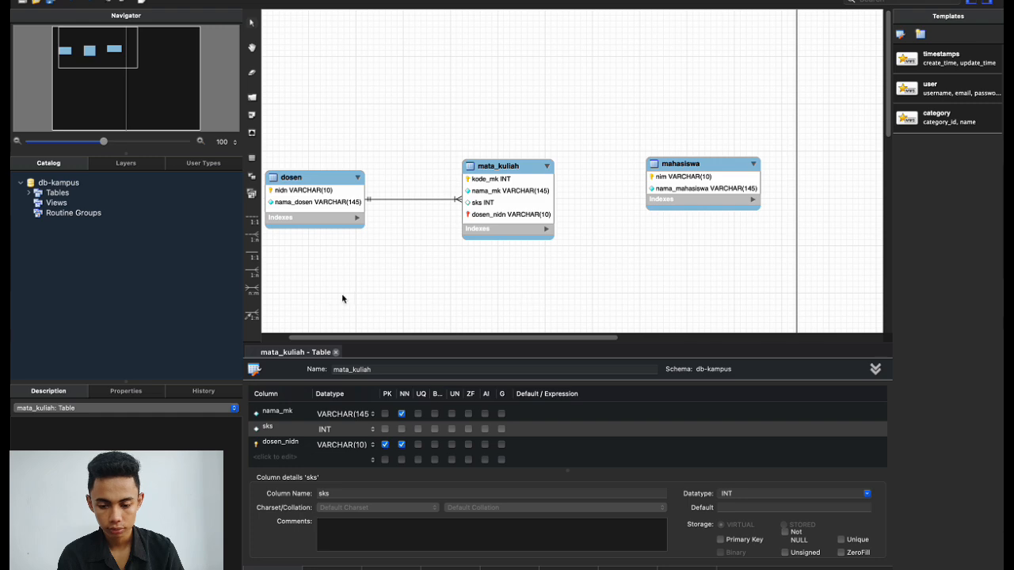
{"action": "left_click", "coordinate": [252, 296]}
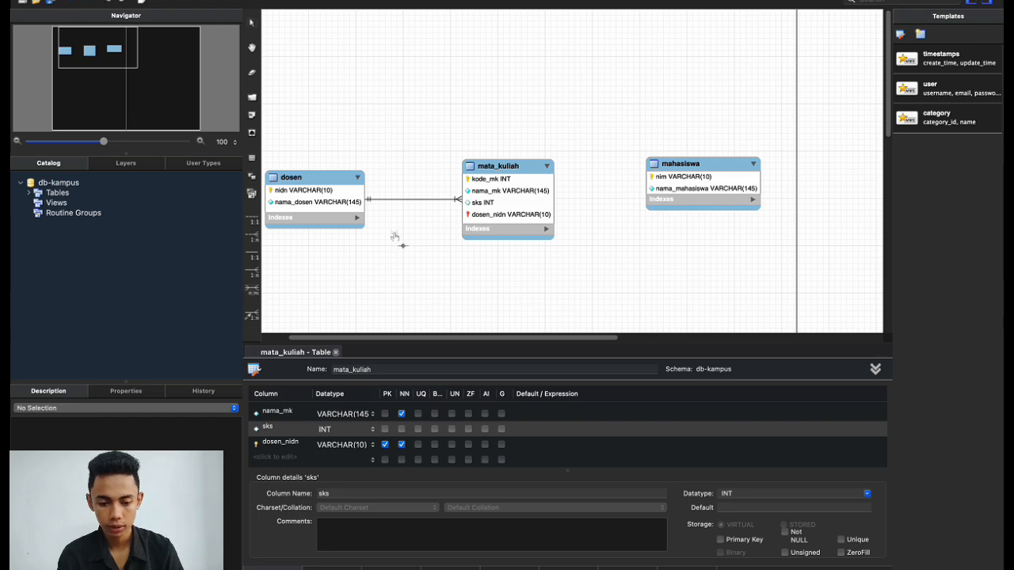
{"action": "left_click", "coordinate": [525, 200]}
{"action": "left_click", "coordinate": [696, 181]}
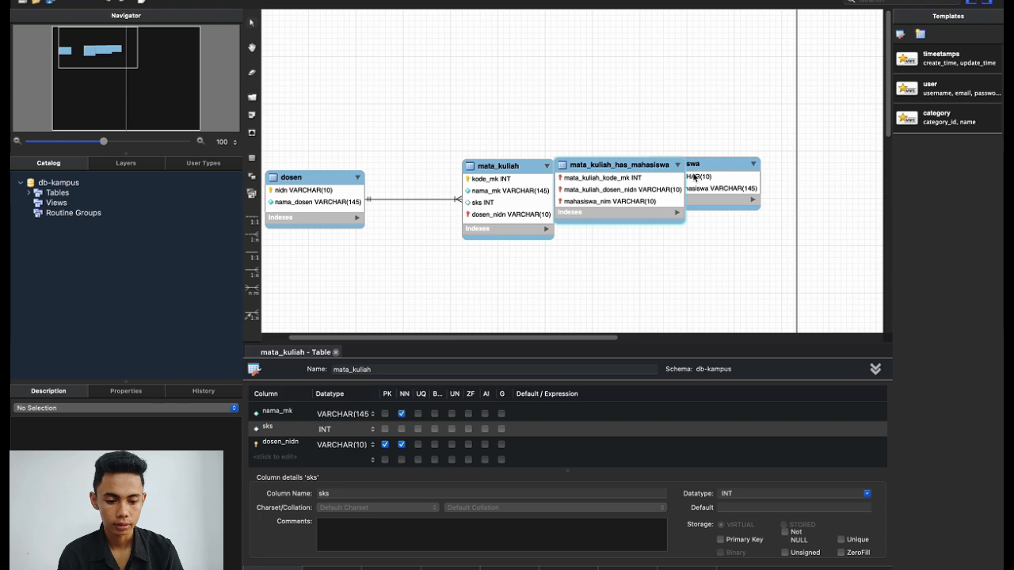
Try the junction table below mata_kuliah and mahasiswa, then settle it above them.
{"action": "left_click_drag", "start_coordinate": [620, 160], "coordinate": [605, 38]}
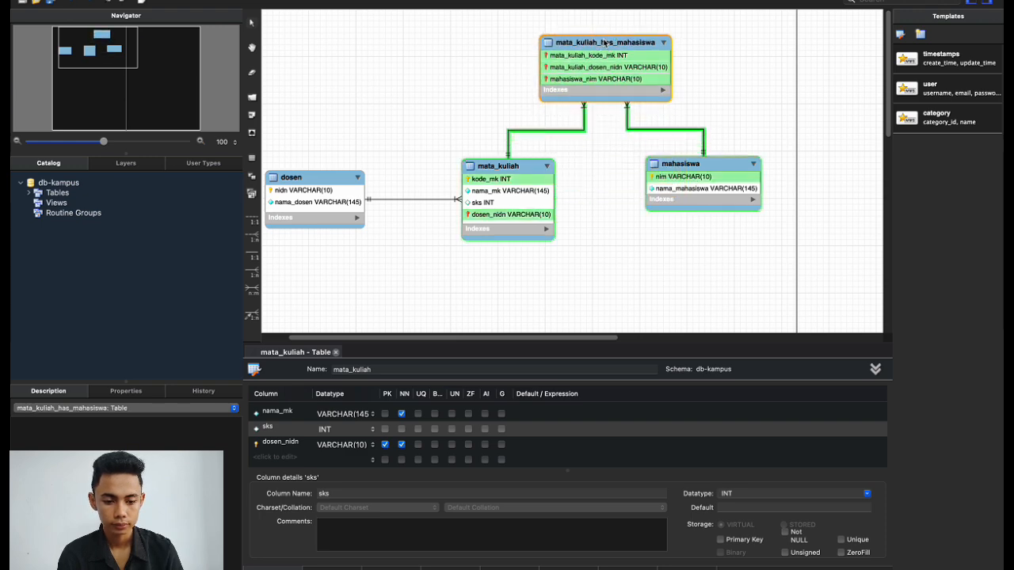
{"action": "left_click", "coordinate": [606, 245]}
{"action": "scroll", "coordinate": [606, 245], "scroll_direction": "left", "scroll_amount": 2}
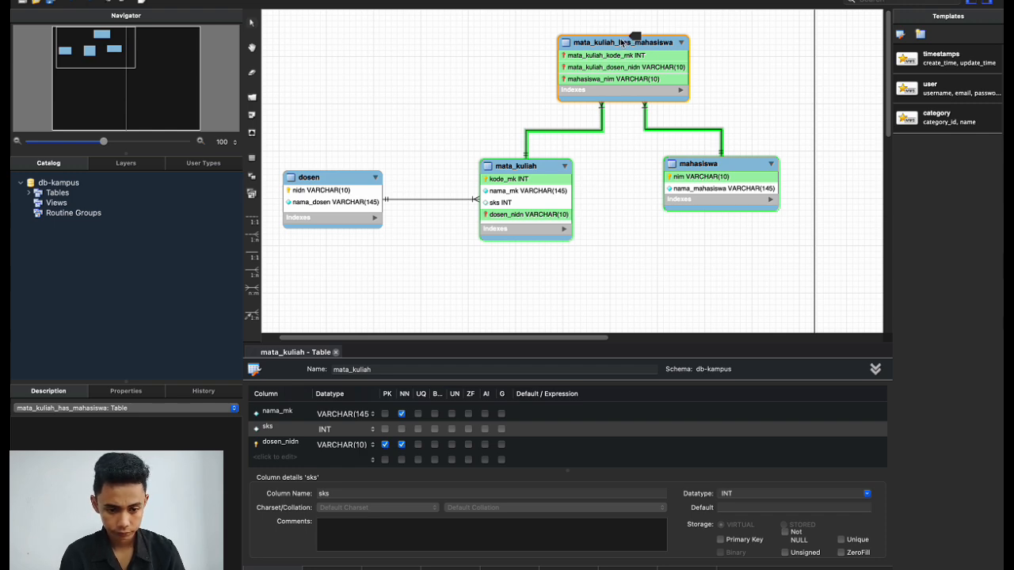
{"action": "left_click_drag", "start_coordinate": [631, 38], "coordinate": [631, 258]}
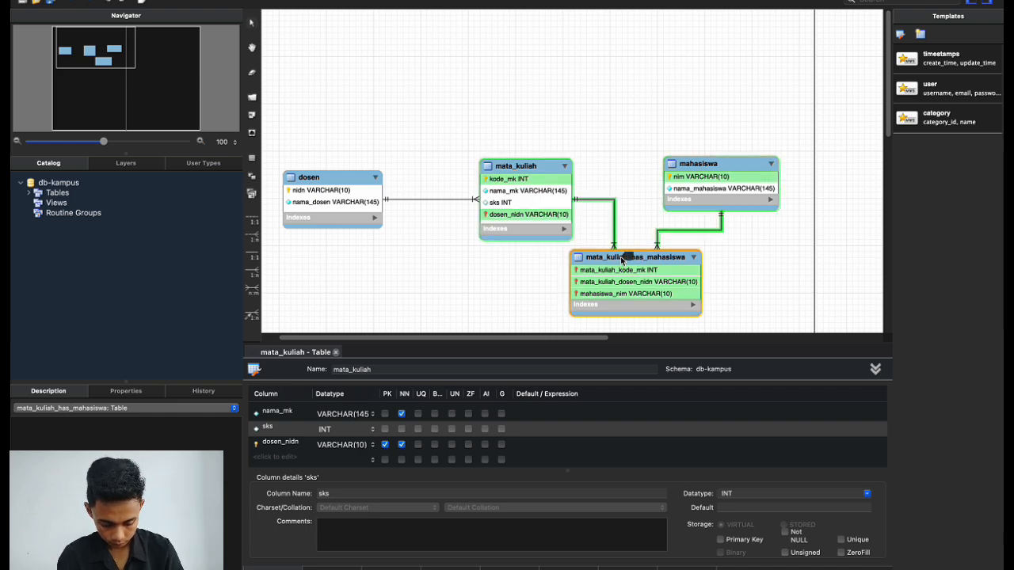
{"action": "left_click_drag", "start_coordinate": [622, 260], "coordinate": [639, 258]}
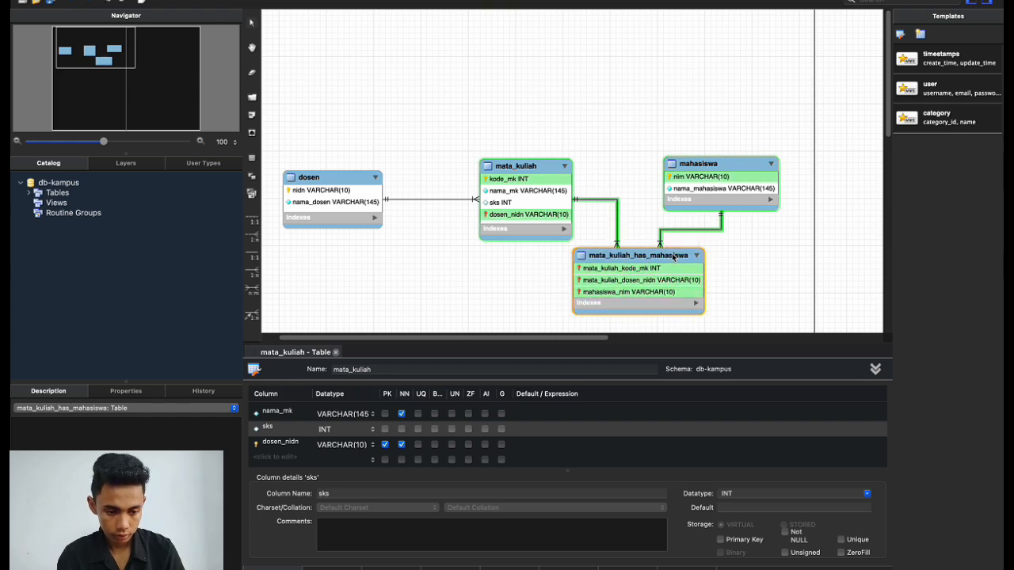
{"action": "left_click_drag", "start_coordinate": [648, 255], "coordinate": [631, 58]}
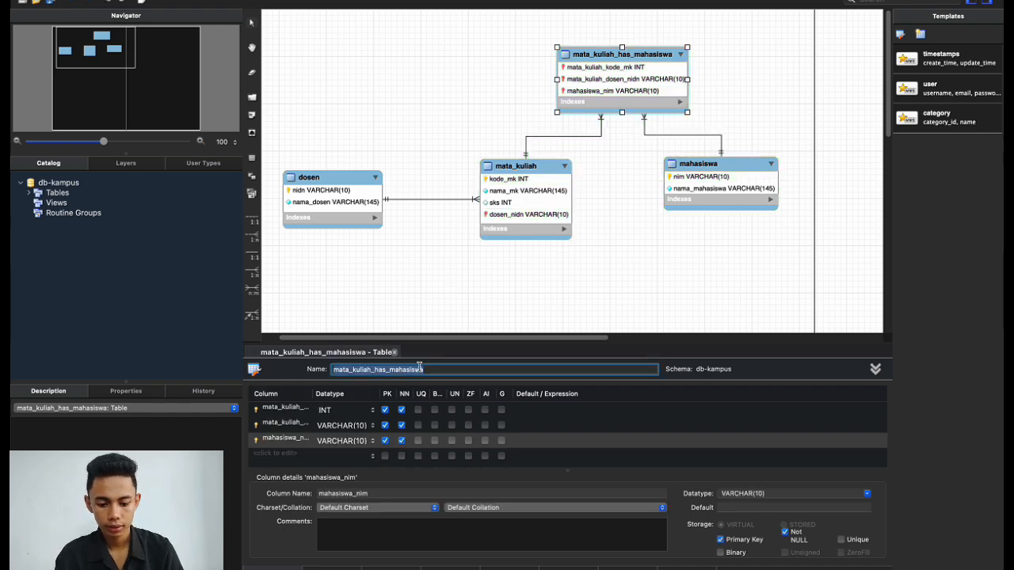
Change the junction table's name to registrasi_mk and reselect it on the canvas.
{"action": "key", "text": "BackSpace"}
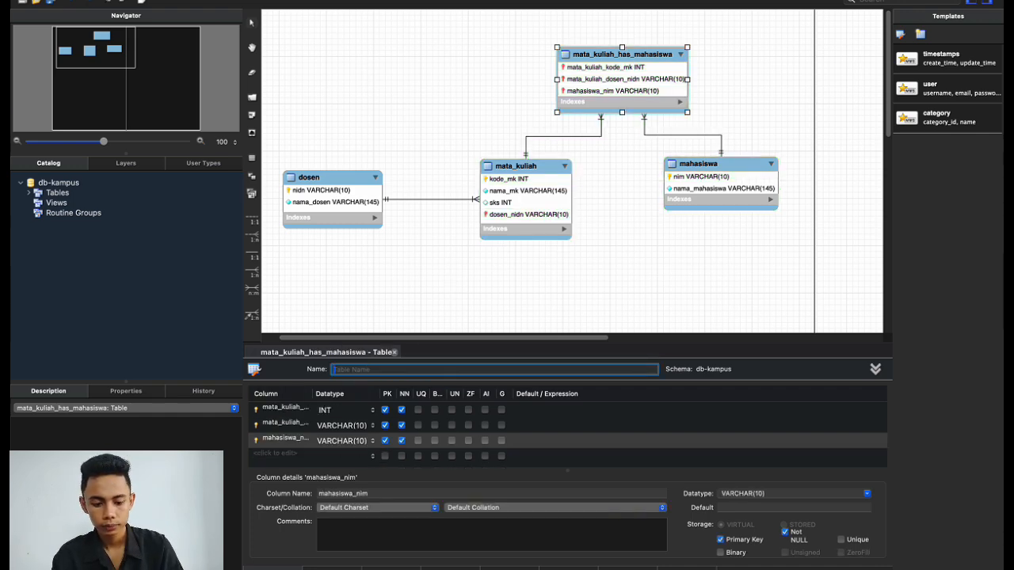
{"action": "type", "text": "registra"}
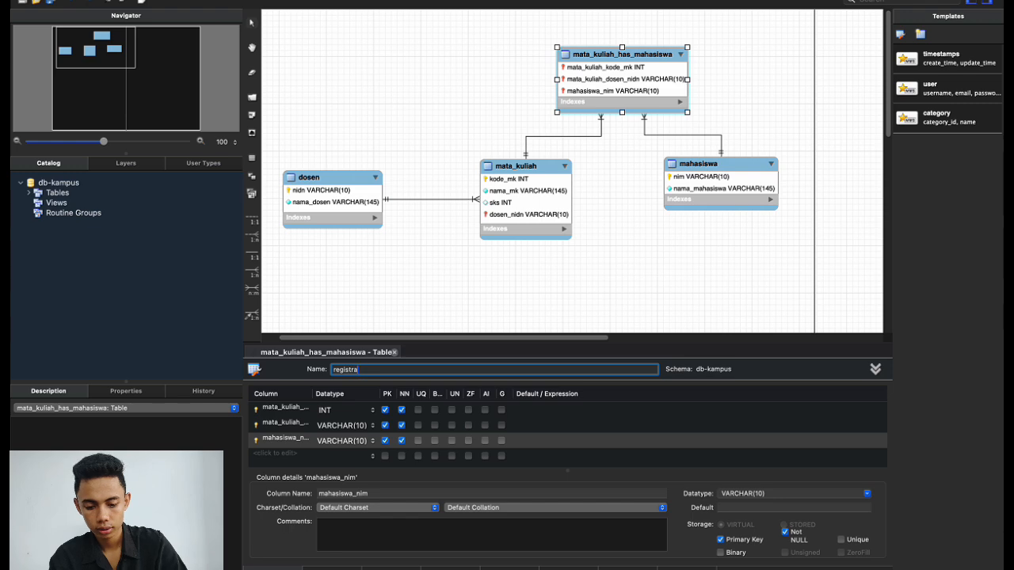
{"action": "type", "text": "si"}
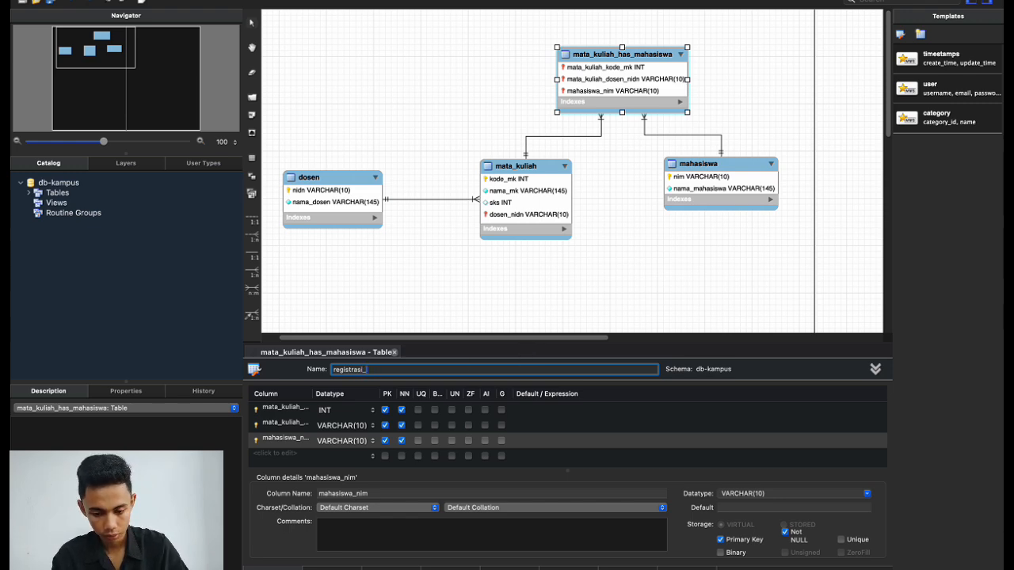
{"action": "type", "text": "_mk"}
{"action": "left_click", "coordinate": [637, 267]}
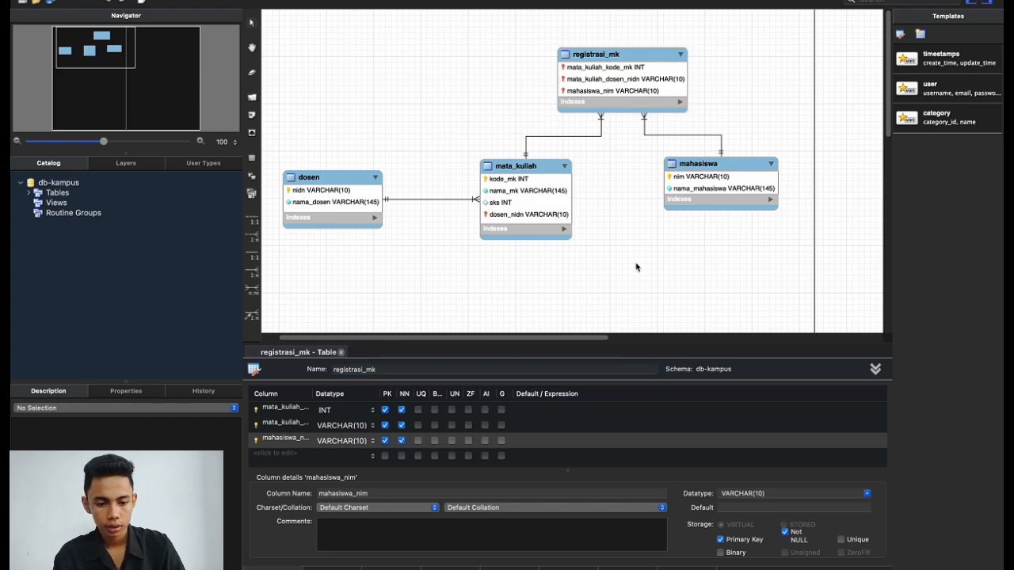
{"action": "left_click", "coordinate": [616, 54]}
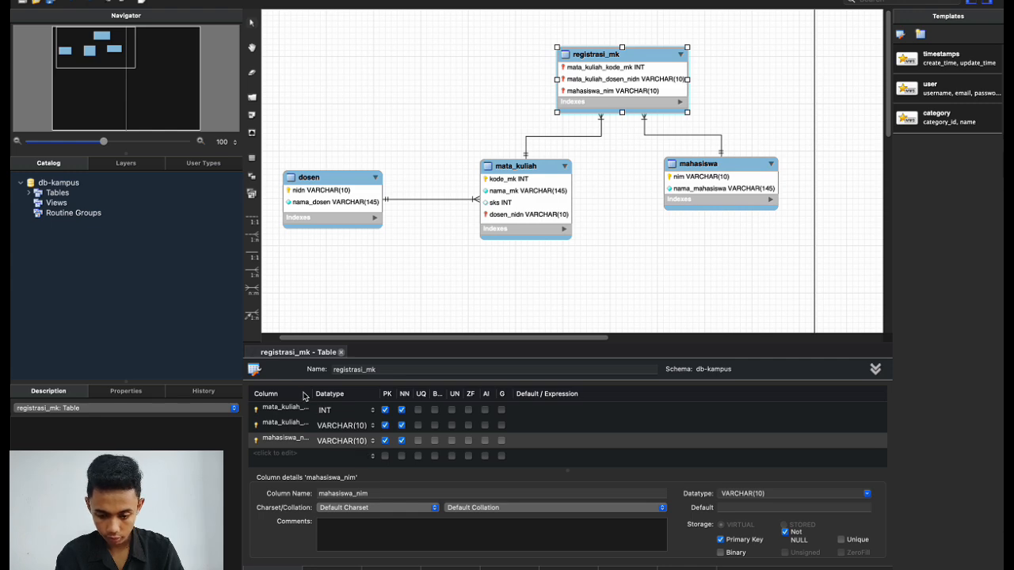
Widen the Column header so names show fully, then shorten mata_kuliah_kode_mk to m_kode_mk.
{"action": "left_click_drag", "start_coordinate": [313, 393], "coordinate": [362, 395]}
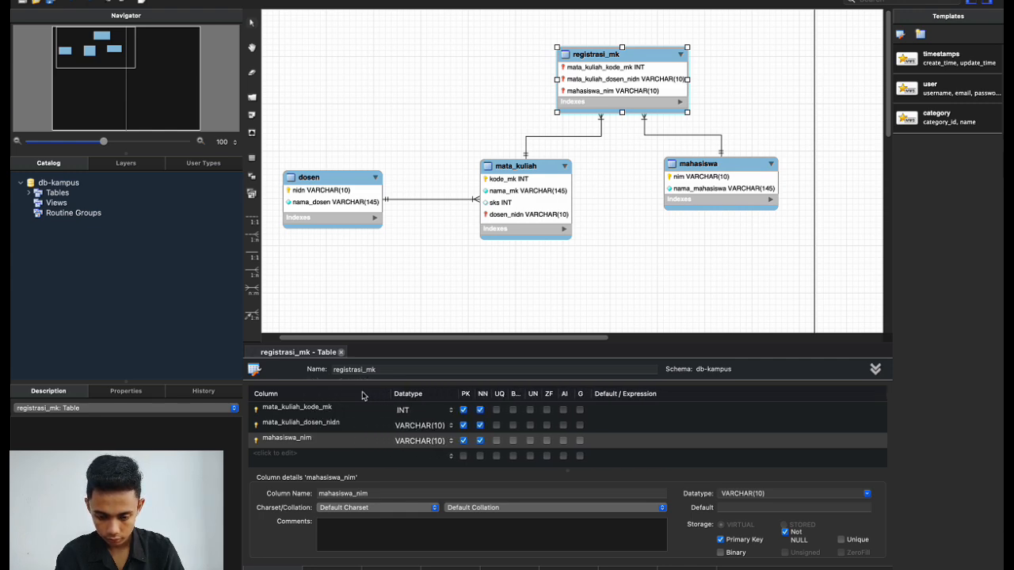
{"action": "double_click", "coordinate": [316, 414]}
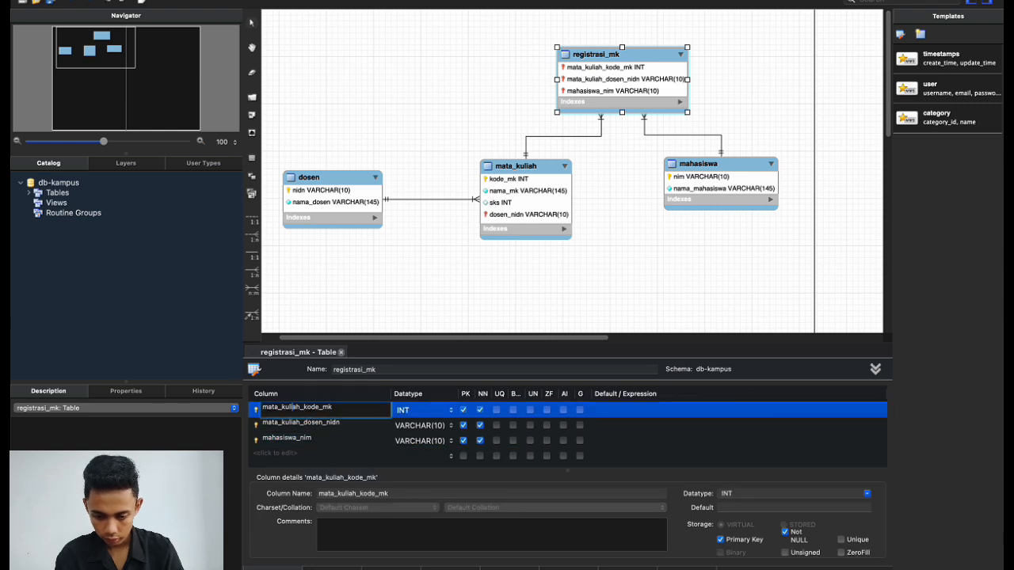
{"action": "key", "text": "BackSpace"}
{"action": "key", "text": "BackSpace"}
{"action": "key", "text": "BackSpace"}
{"action": "key", "text": "BackSpace"}
{"action": "key", "text": "BackSpace"}
{"action": "key", "text": "BackSpace"}
{"action": "key", "text": "BackSpace"}
{"action": "key", "text": "BackSpace"}
{"action": "key", "text": "BackSpace"}
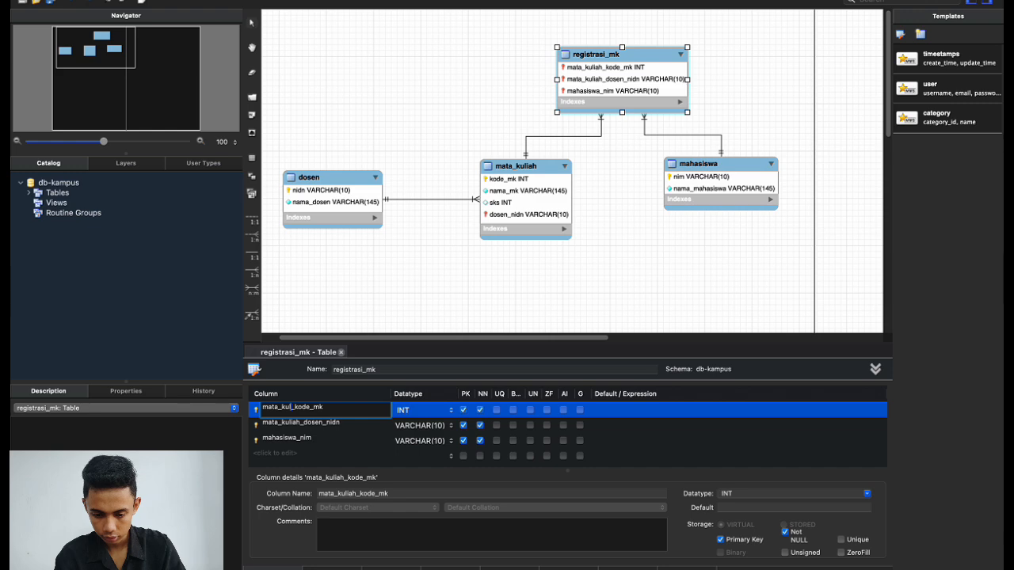
{"action": "key", "text": "BackSpace"}
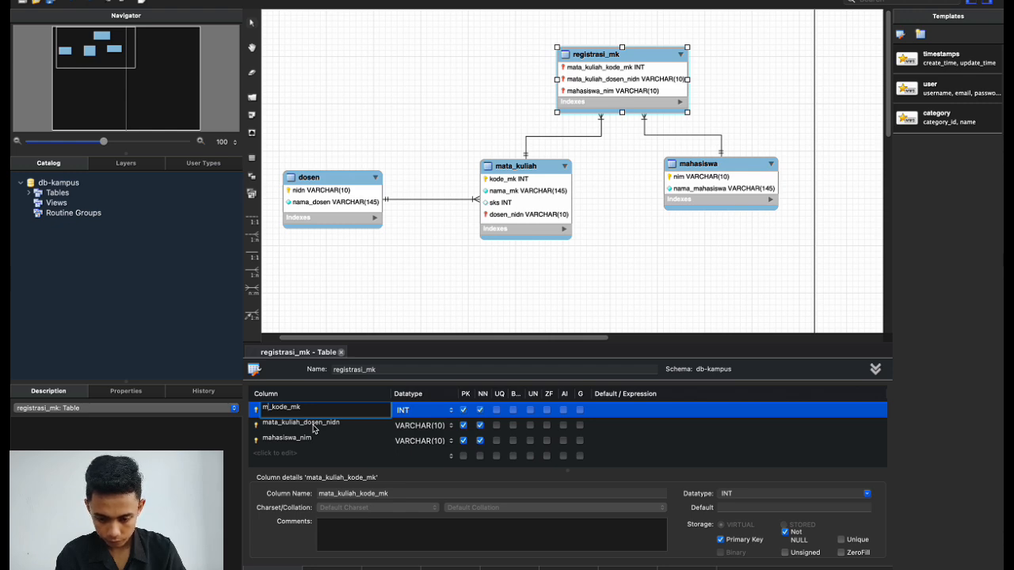
{"action": "left_click", "coordinate": [316, 428]}
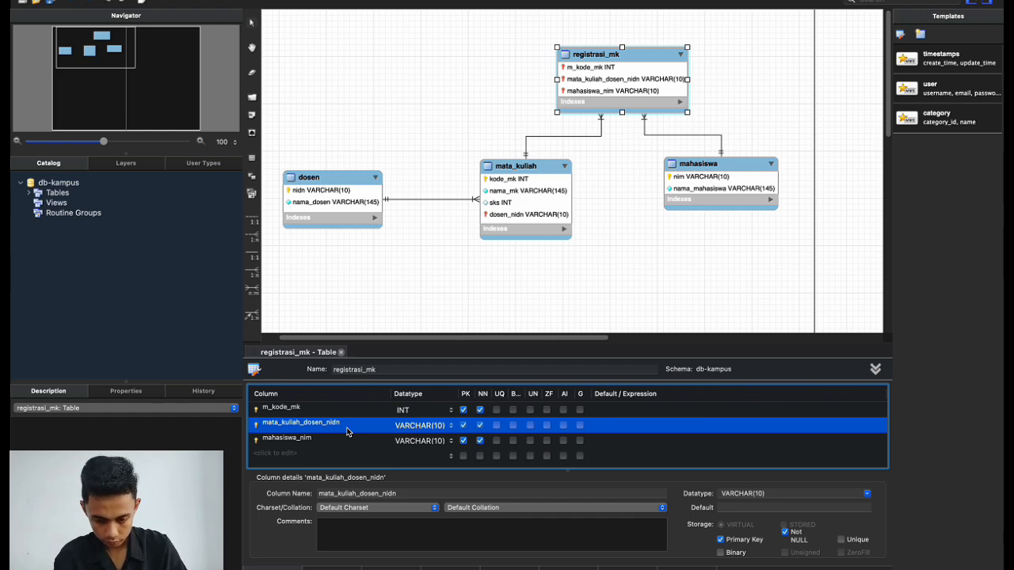
Delete column mata_kuliah_dosen_nidn, shorten mahasiswa_nim to m_nim, and shift mahasiswa down-left.
{"action": "right_click", "coordinate": [351, 428]}
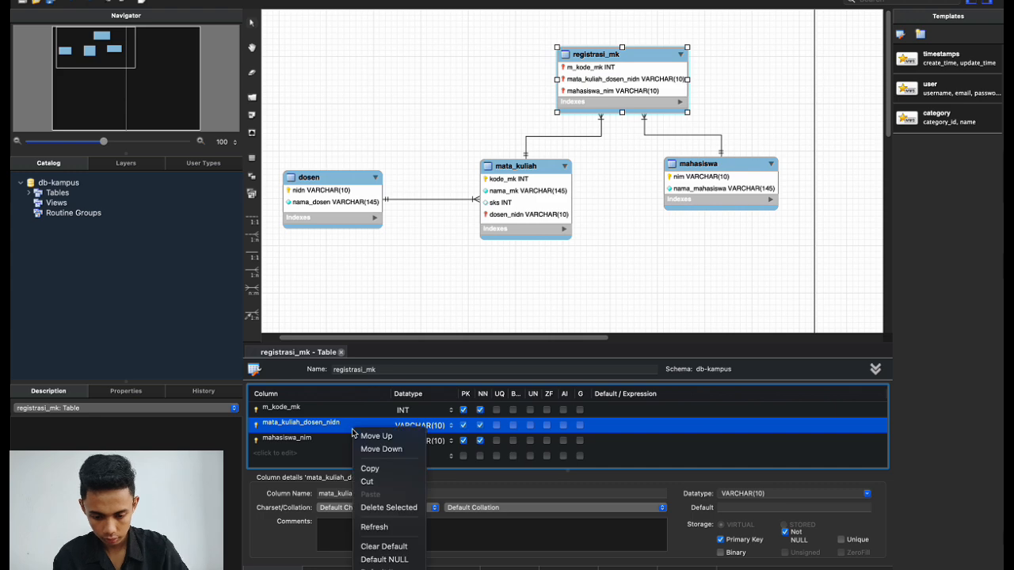
{"action": "left_click", "coordinate": [377, 507]}
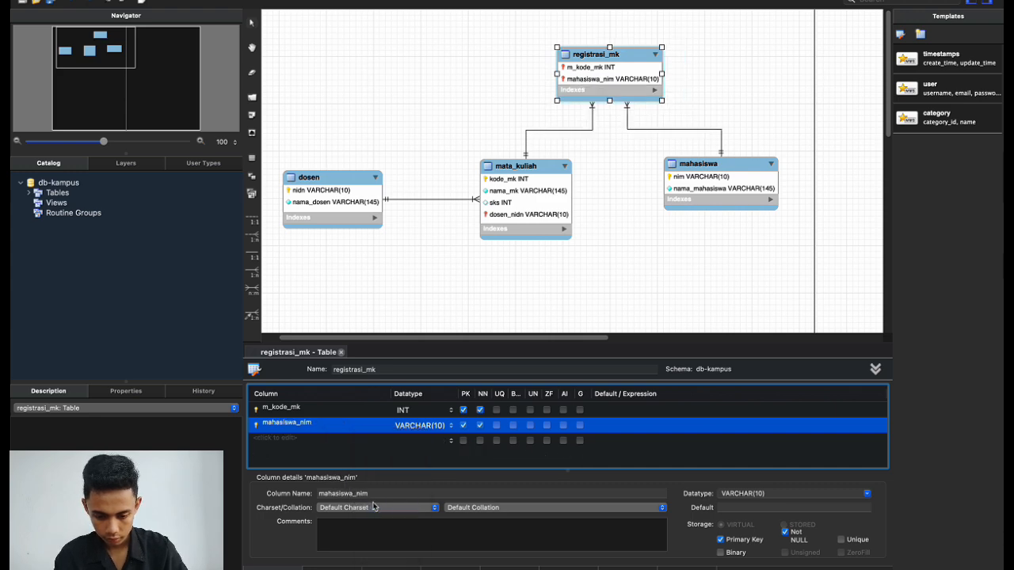
{"action": "double_click", "coordinate": [295, 423]}
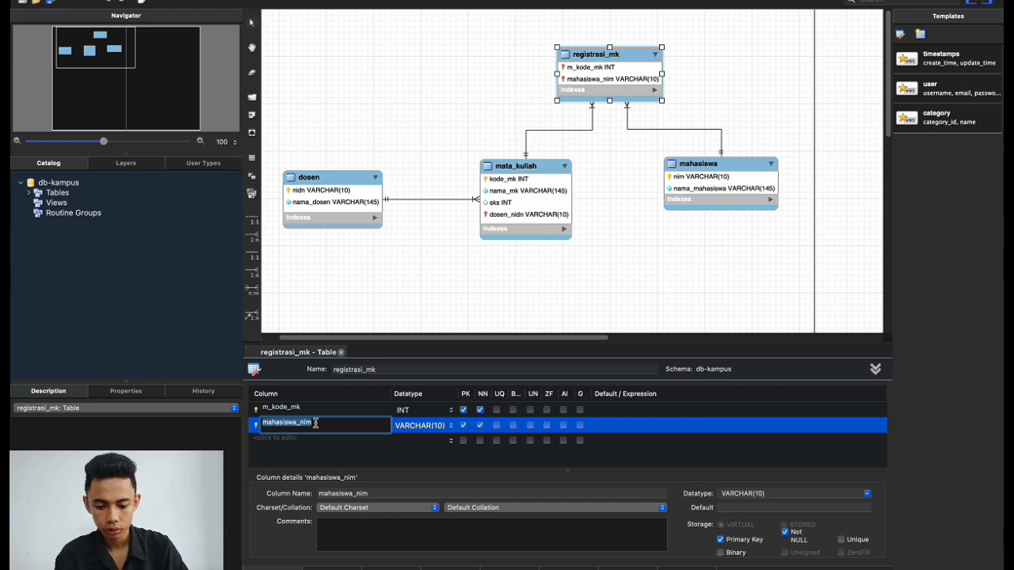
{"action": "left_click", "coordinate": [296, 423]}
{"action": "key", "text": "BackSpace"}
{"action": "key", "text": "BackSpace"}
{"action": "key", "text": "BackSpace"}
{"action": "key", "text": "BackSpace"}
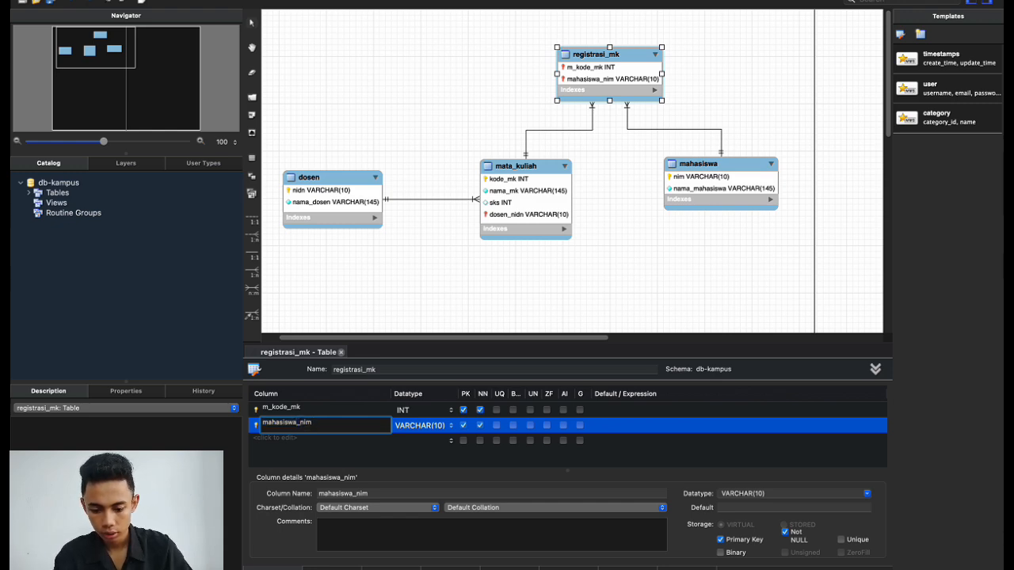
{"action": "key", "text": "BackSpace"}
{"action": "key", "text": "BackSpace"}
{"action": "key", "text": "BackSpace"}
{"action": "key", "text": "BackSpace"}
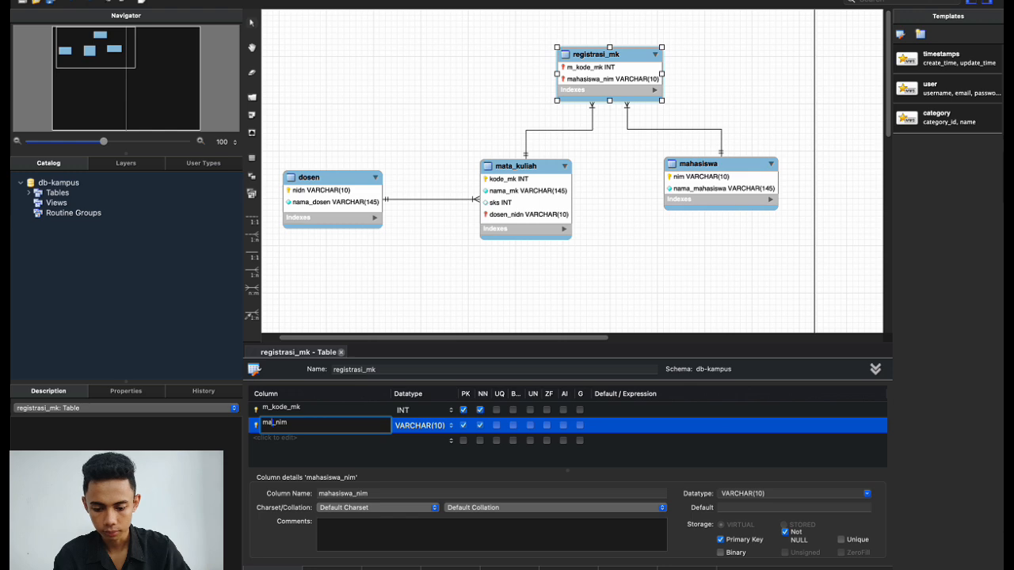
{"action": "left_click", "coordinate": [477, 293]}
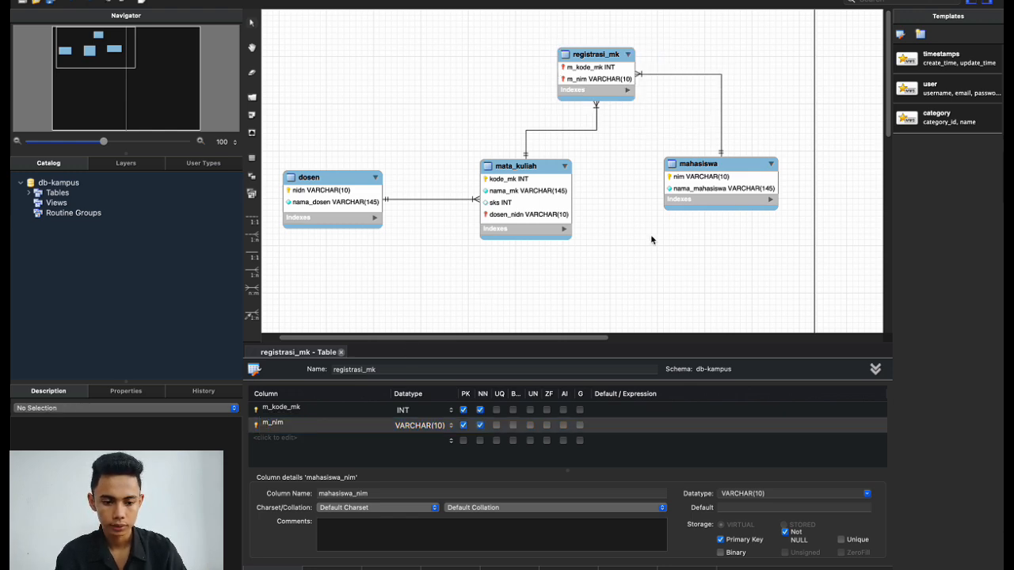
{"action": "left_click_drag", "start_coordinate": [719, 164], "coordinate": [687, 166]}
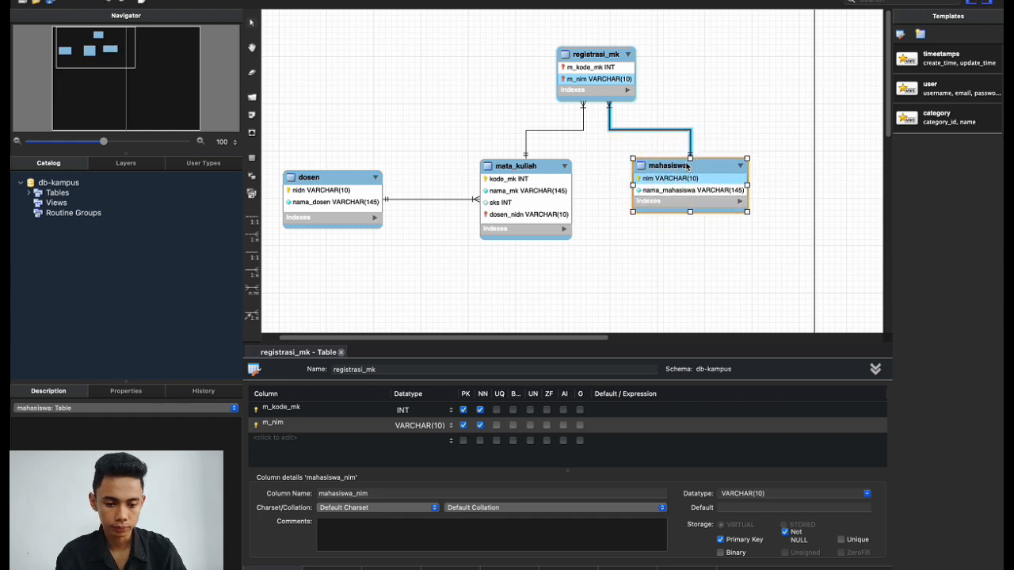
{"action": "left_click", "coordinate": [624, 277]}
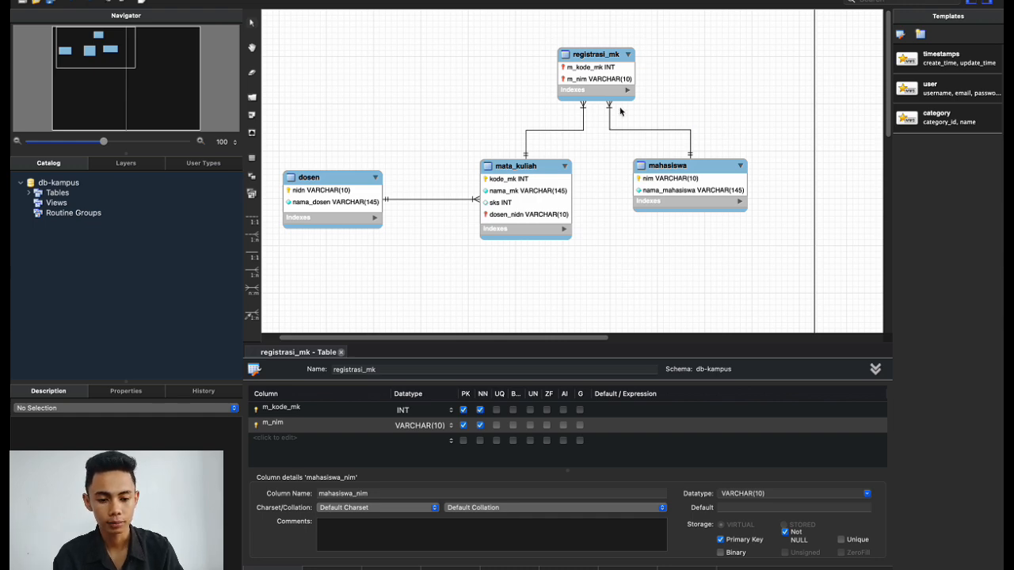
Add a semester column with datatype INT to registrasi_mk and tick its PK box.
{"action": "left_click", "coordinate": [605, 55]}
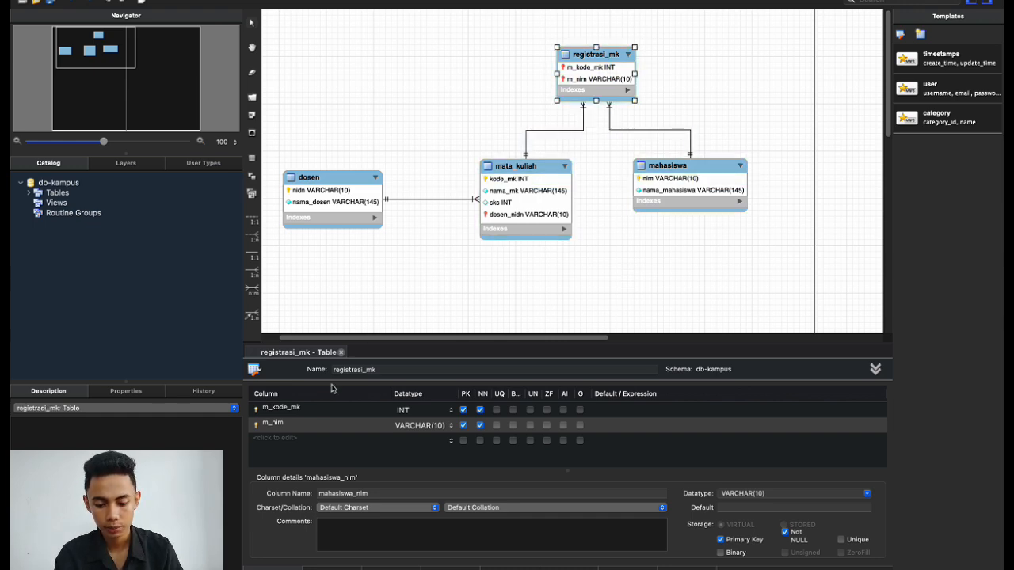
{"action": "double_click", "coordinate": [275, 439]}
{"action": "type", "text": "se"}
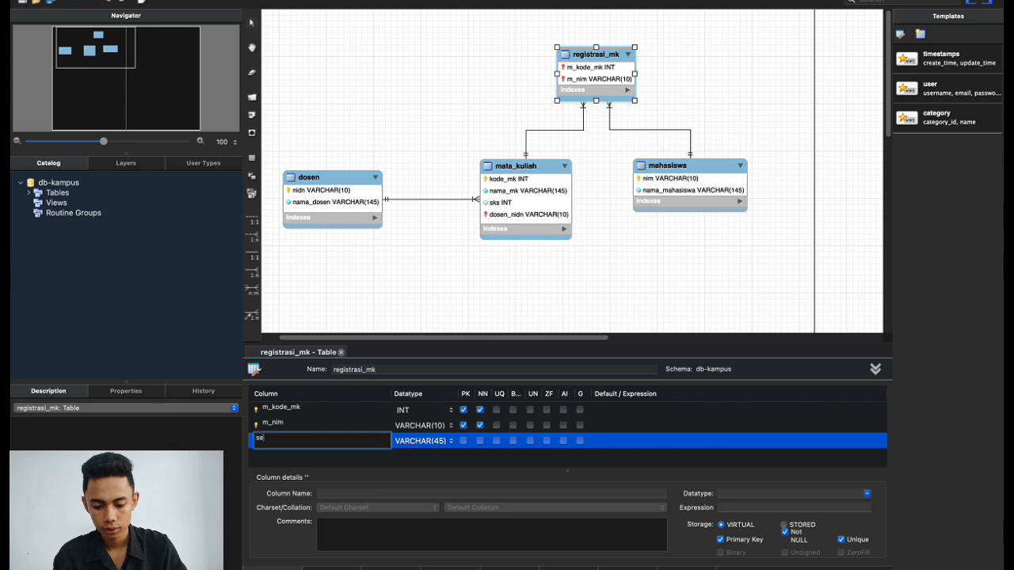
{"action": "type", "text": "mester"}
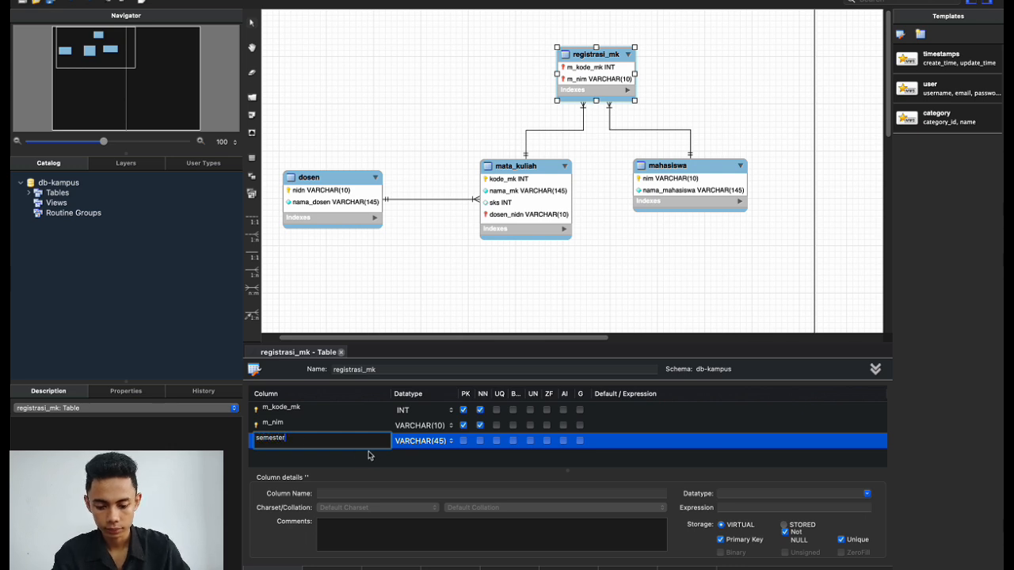
{"action": "key", "text": "Return"}
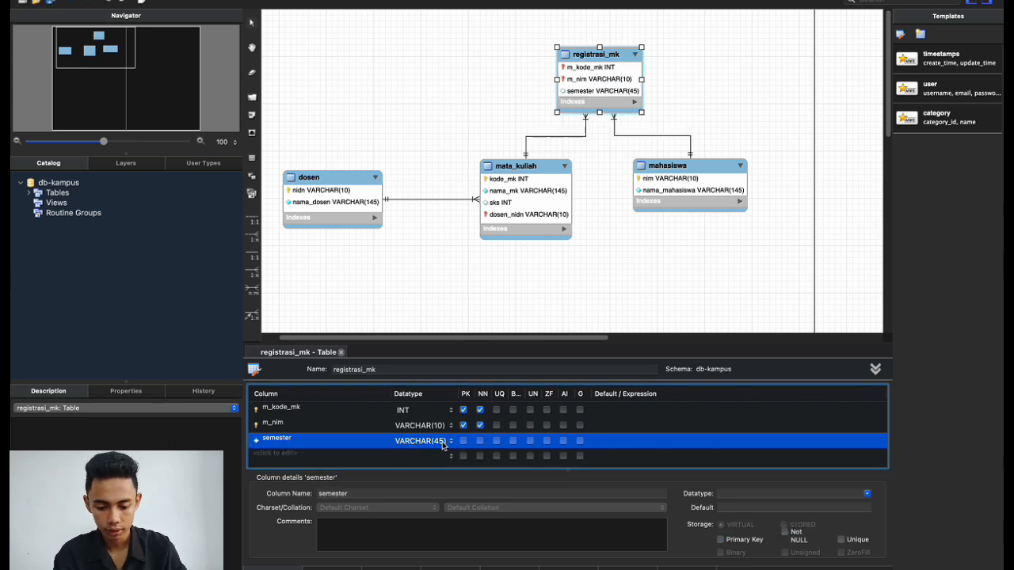
{"action": "left_click", "coordinate": [442, 445]}
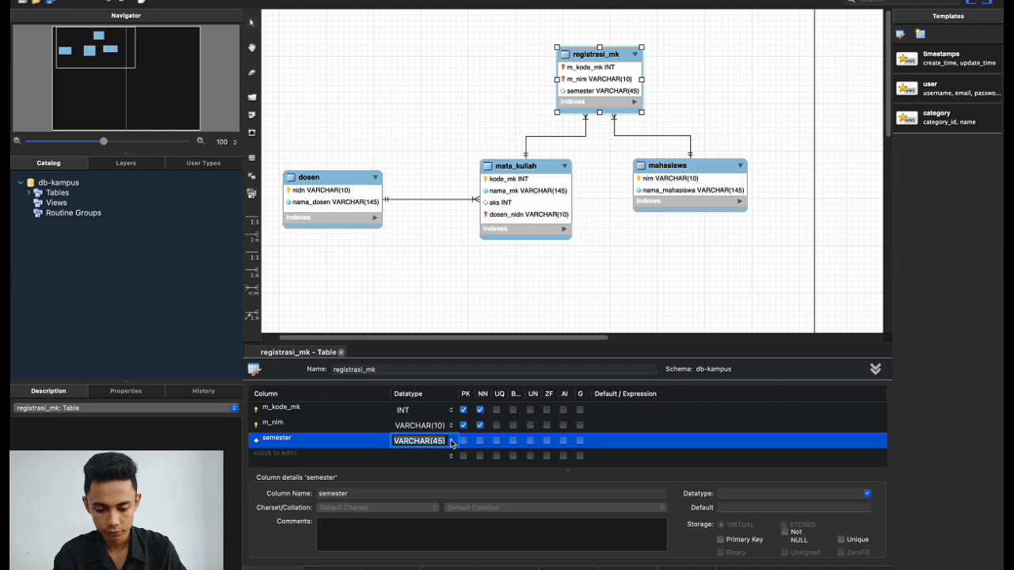
{"action": "left_click", "coordinate": [452, 442]}
{"action": "left_click", "coordinate": [426, 457]}
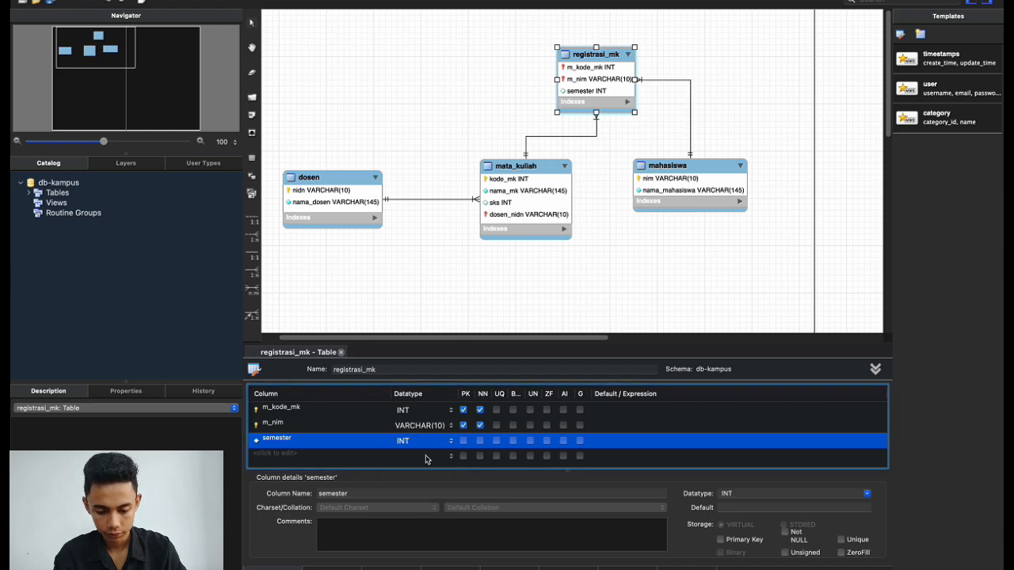
{"action": "left_click", "coordinate": [463, 442]}
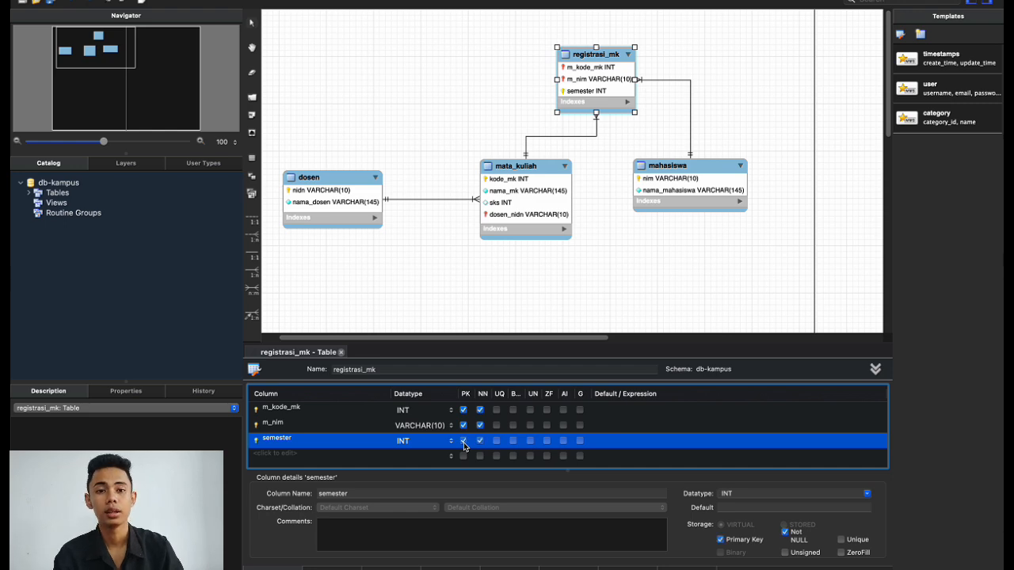
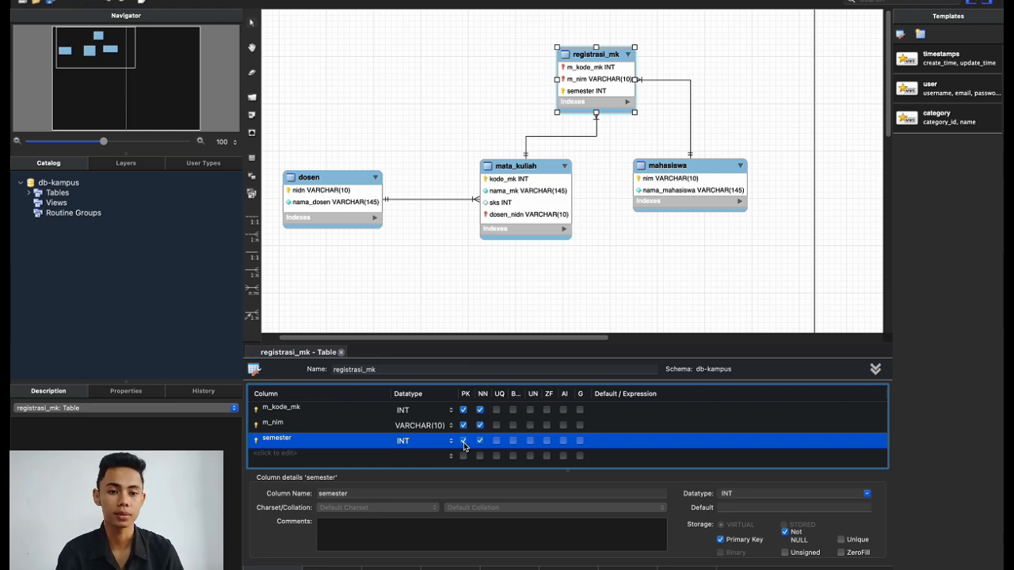
Nudge the mahasiswa table so its line to registrasi_mk runs cleanly, then switch to yEd.
{"action": "left_click", "coordinate": [517, 300]}
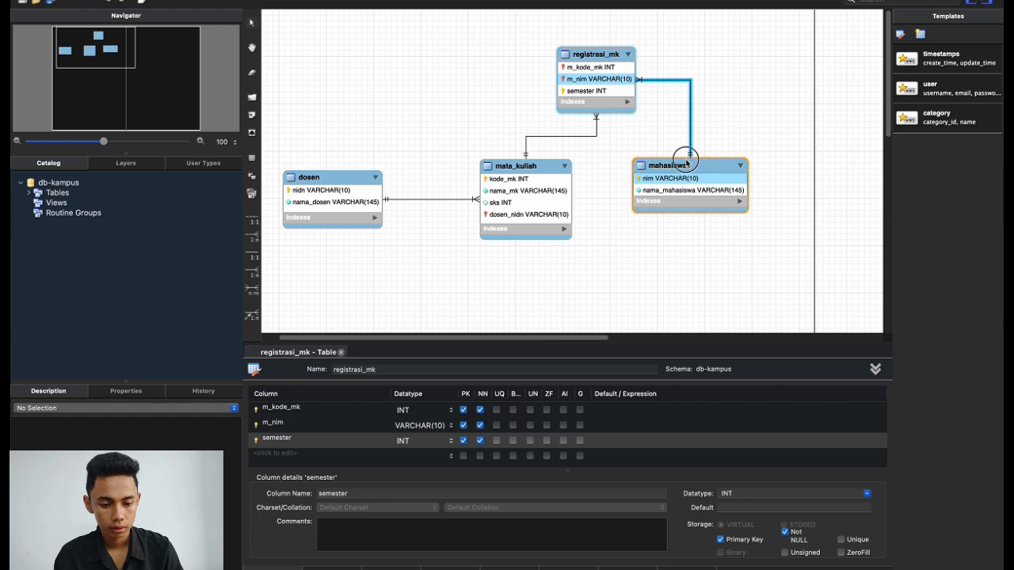
{"action": "left_click_drag", "start_coordinate": [679, 168], "coordinate": [693, 165]}
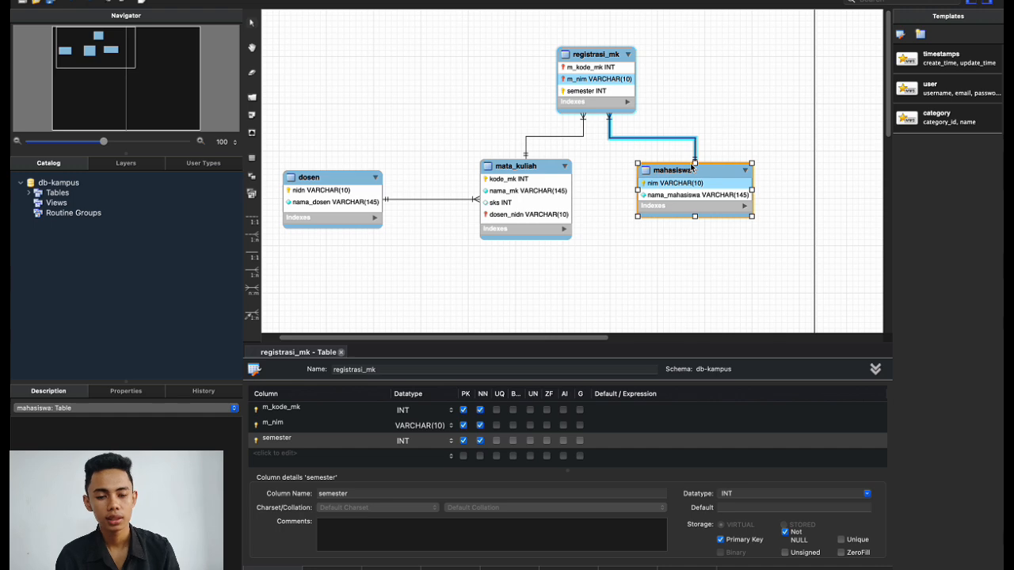
{"action": "left_click", "coordinate": [588, 207]}
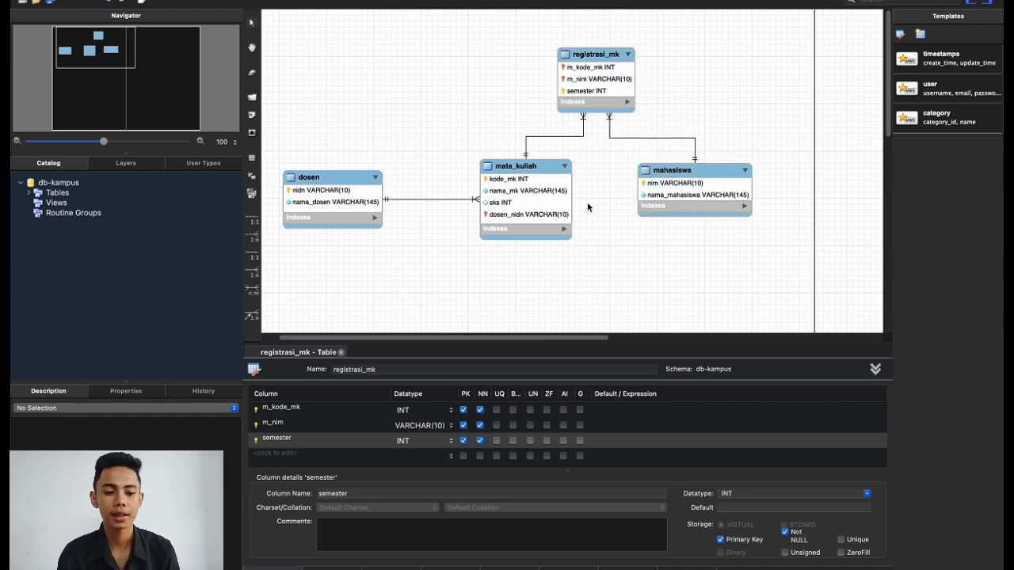
{"action": "key", "text": "ctrl+Right"}
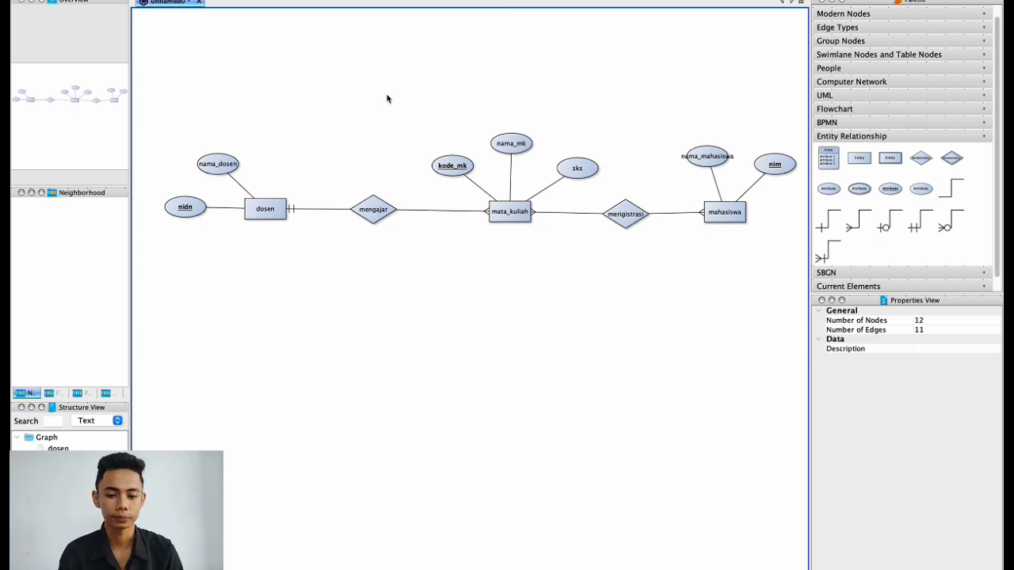
Return from the yEd ER diagram to the MySQL Workbench EER model.
{"action": "key", "text": "ctrl+Left"}
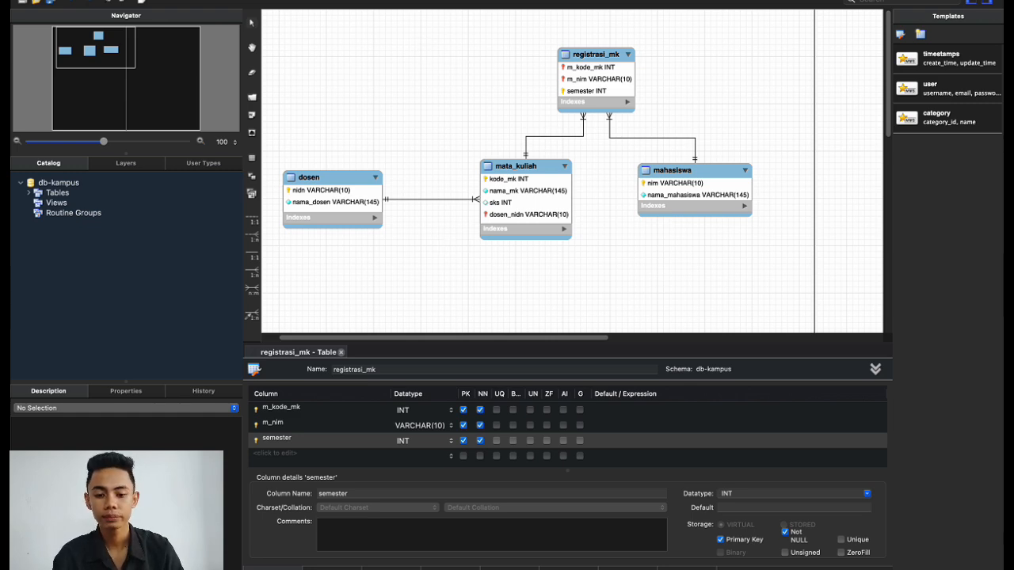
Start Database > Synchronize Model and accept the connection and sync options.
{"action": "left_click", "coordinate": [310, 1]}
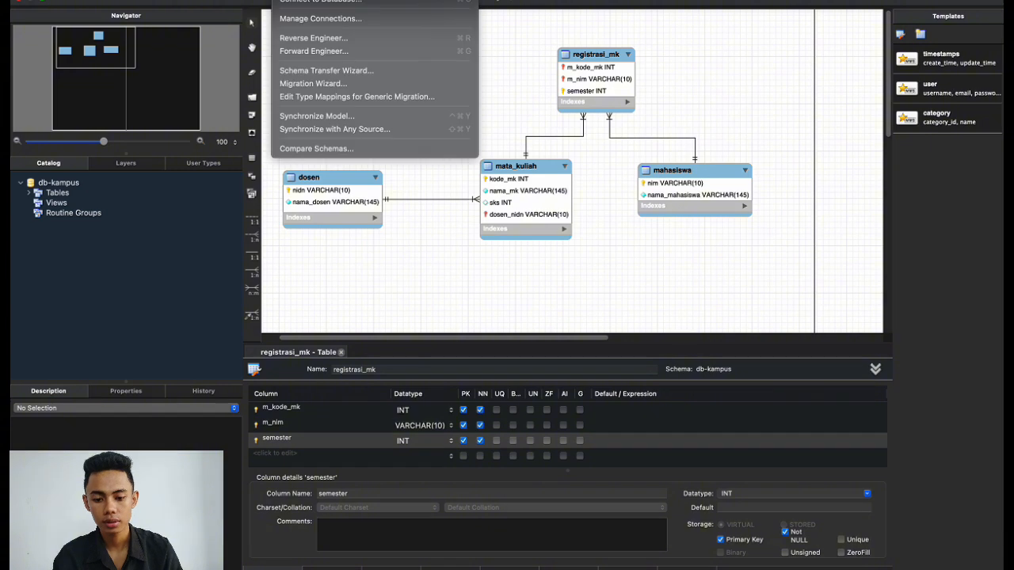
{"action": "left_click", "coordinate": [318, 117]}
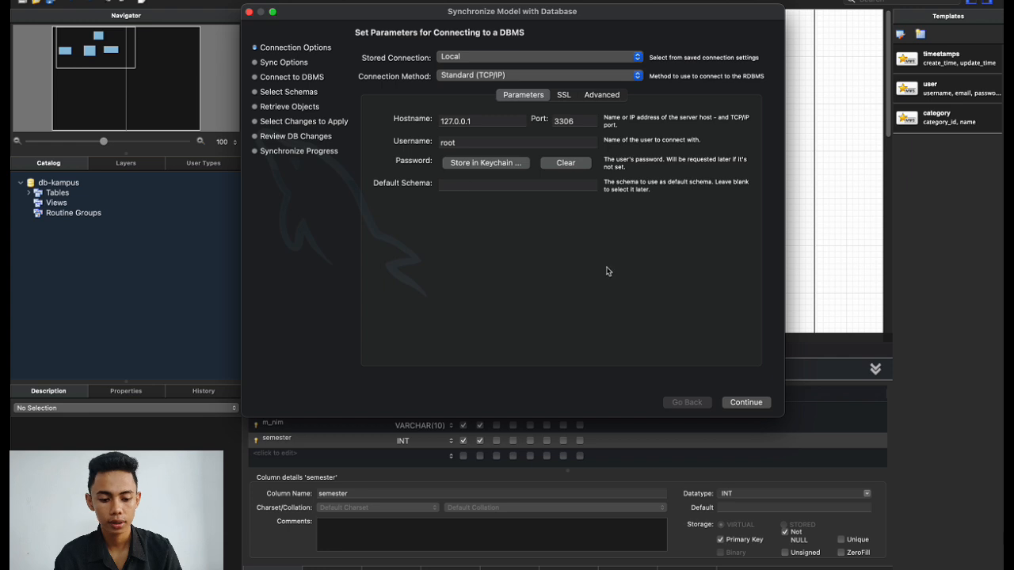
{"action": "left_click", "coordinate": [744, 404]}
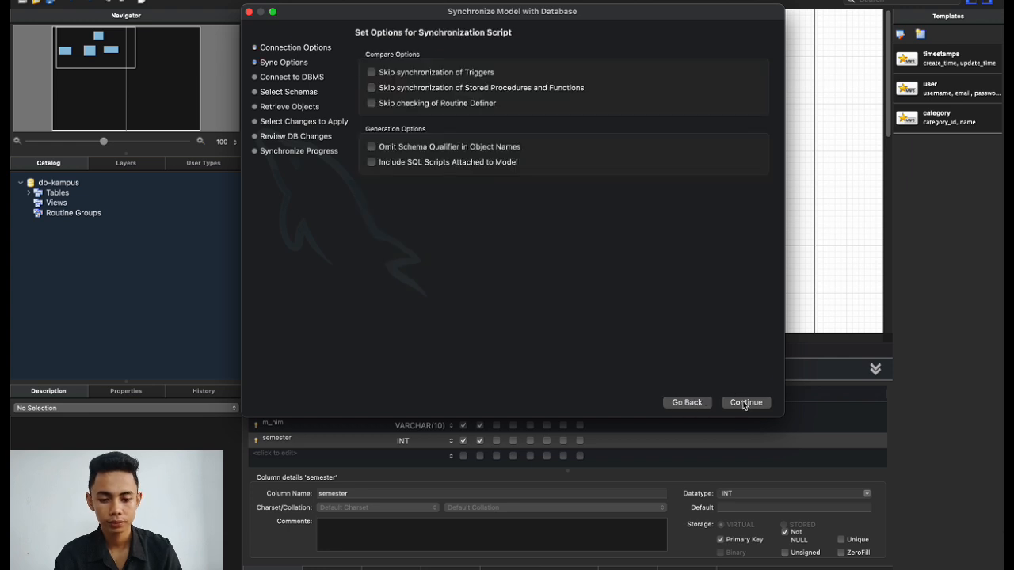
{"action": "left_click", "coordinate": [745, 404]}
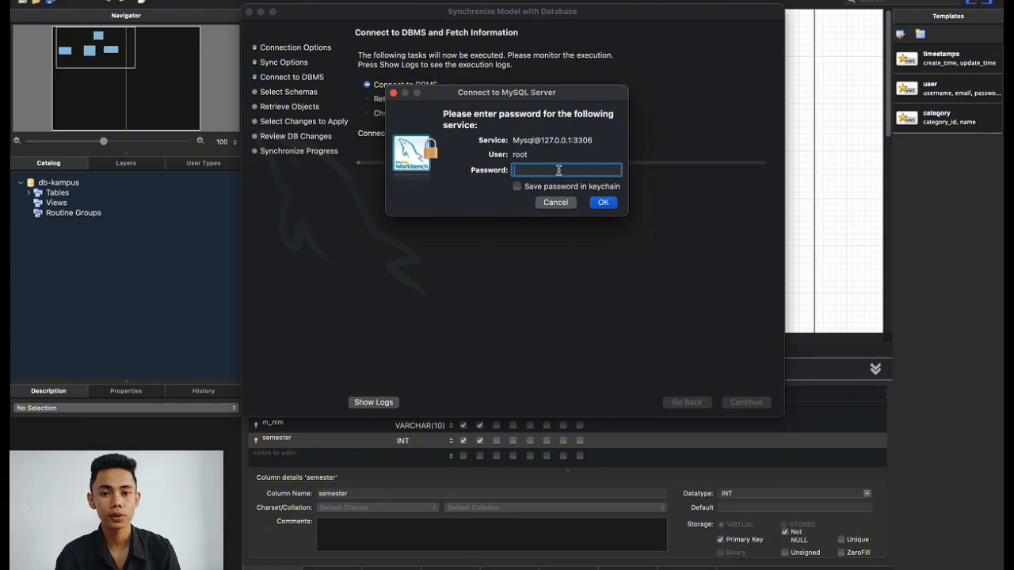
Enter the server password, select the db-kampus schema and advance to the model differences.
{"action": "type", "text": "••"}
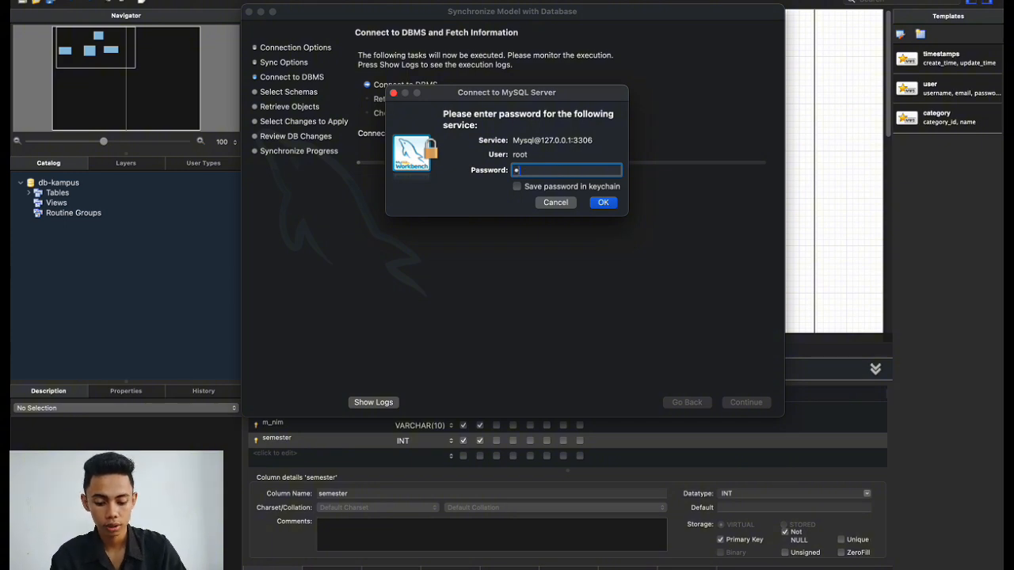
{"action": "key", "text": "BackSpace"}
{"action": "key", "text": "BackSpace"}
{"action": "type", "text": "••••••"}
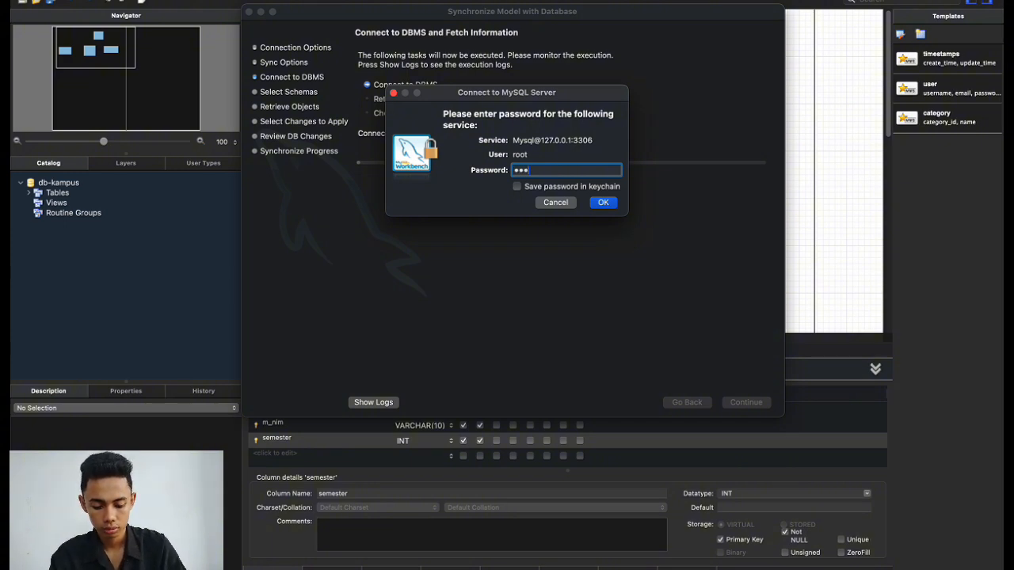
{"action": "type", "text": "•••"}
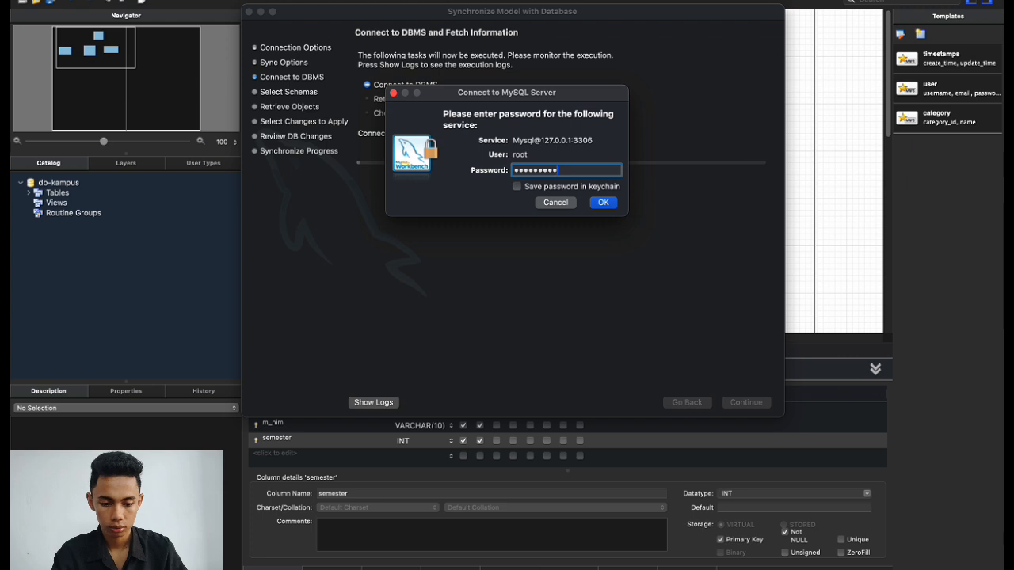
{"action": "left_click", "coordinate": [603, 203]}
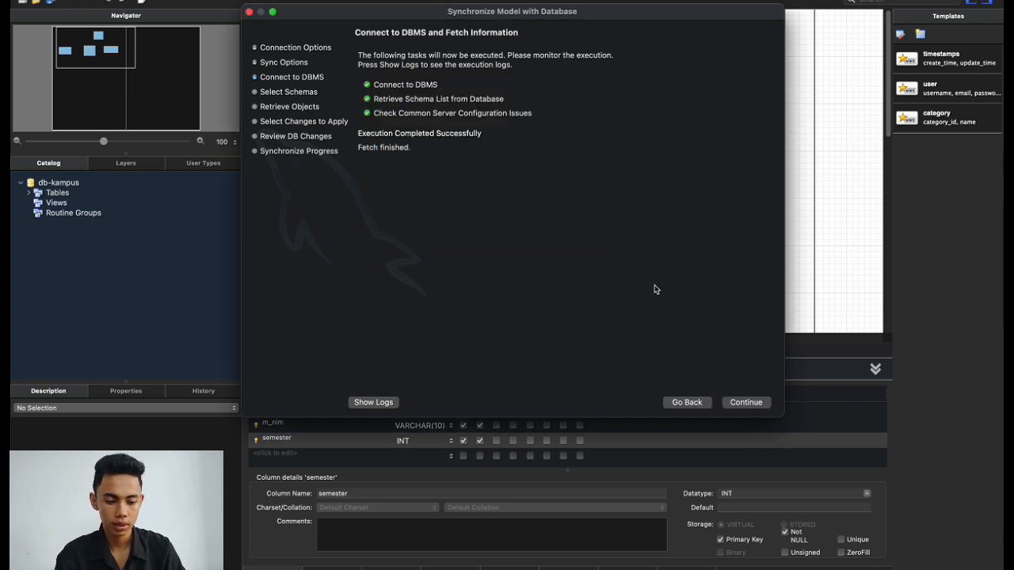
{"action": "left_click", "coordinate": [730, 404]}
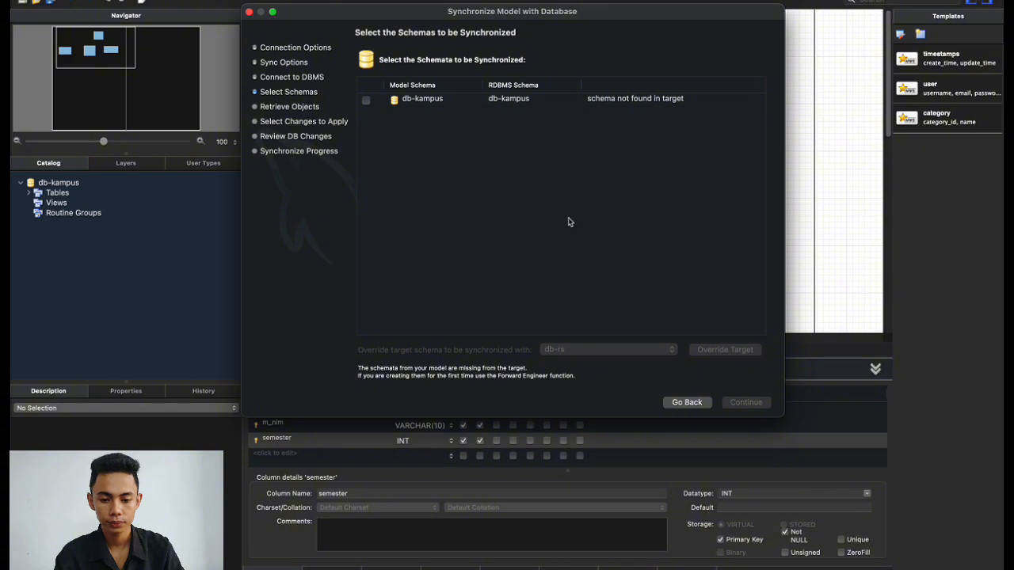
{"action": "left_click", "coordinate": [367, 102]}
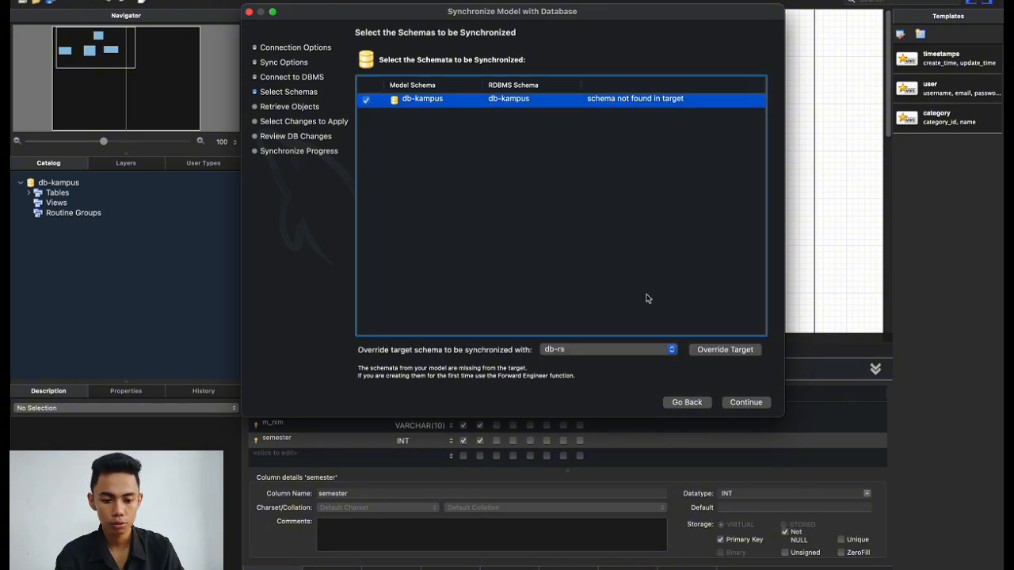
{"action": "left_click", "coordinate": [746, 402]}
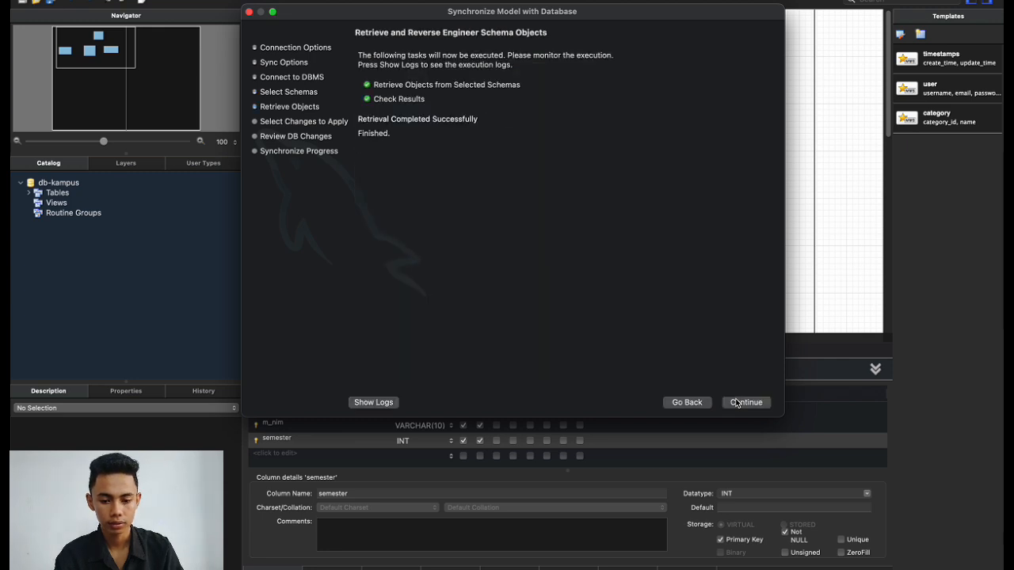
{"action": "left_click", "coordinate": [736, 402]}
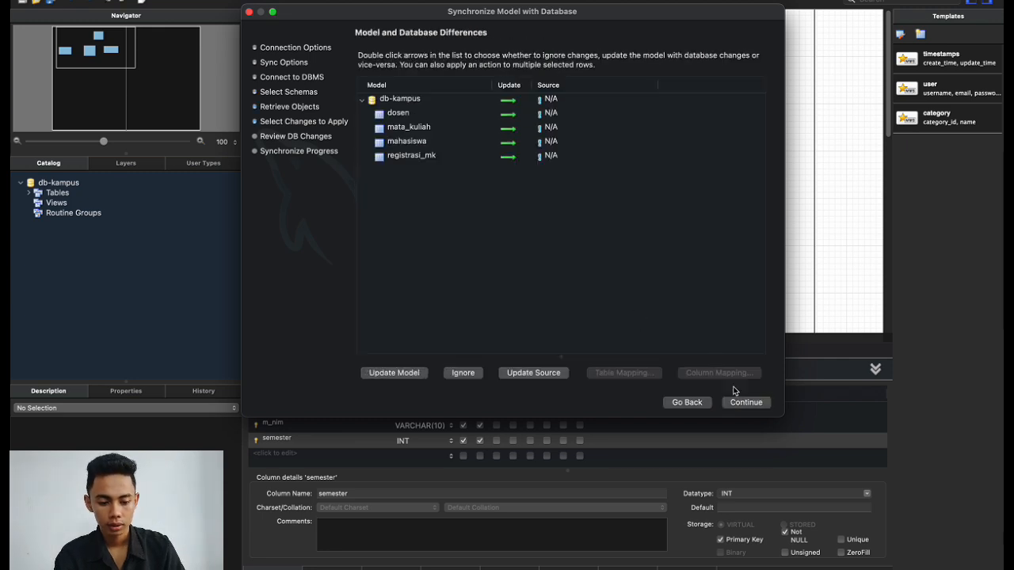
Review the generated SQL script that creates the db-kampus tables.
{"action": "left_click", "coordinate": [743, 405]}
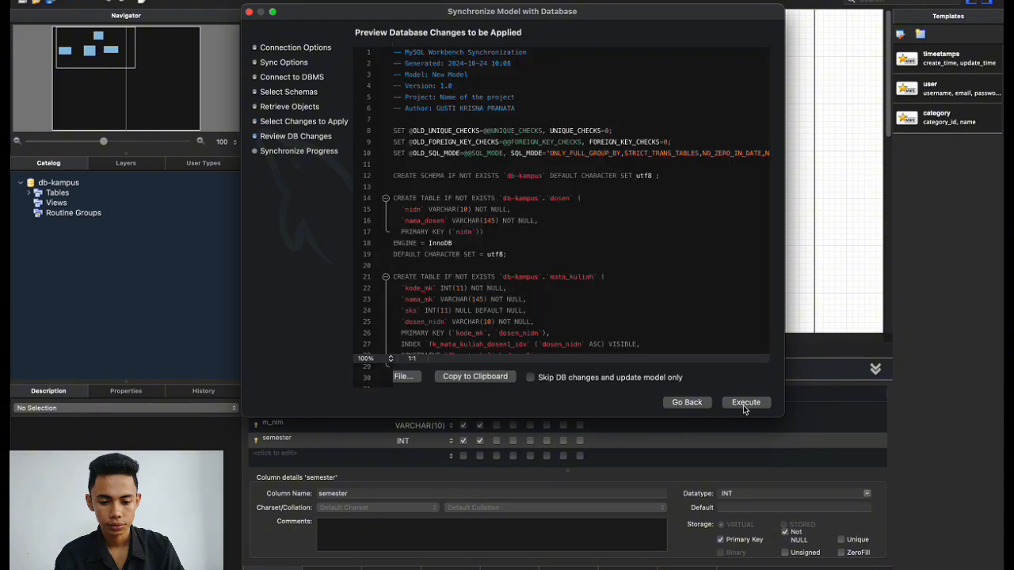
{"action": "scroll", "coordinate": [632, 291], "scroll_direction": "down", "scroll_amount": 10}
{"action": "scroll", "coordinate": [632, 292], "scroll_direction": "up", "scroll_amount": 10}
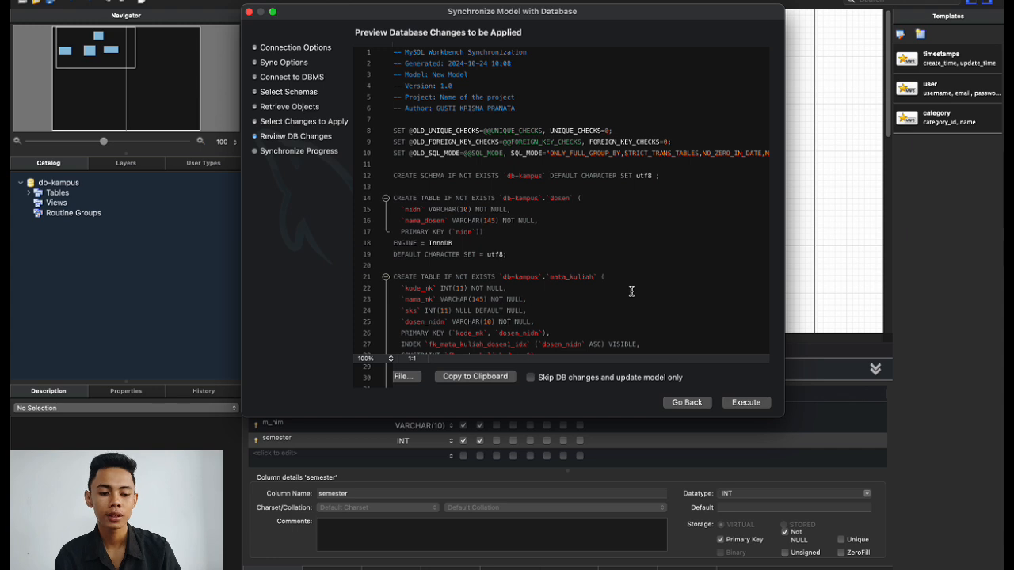
{"action": "scroll", "coordinate": [631, 291], "scroll_direction": "down", "scroll_amount": 3}
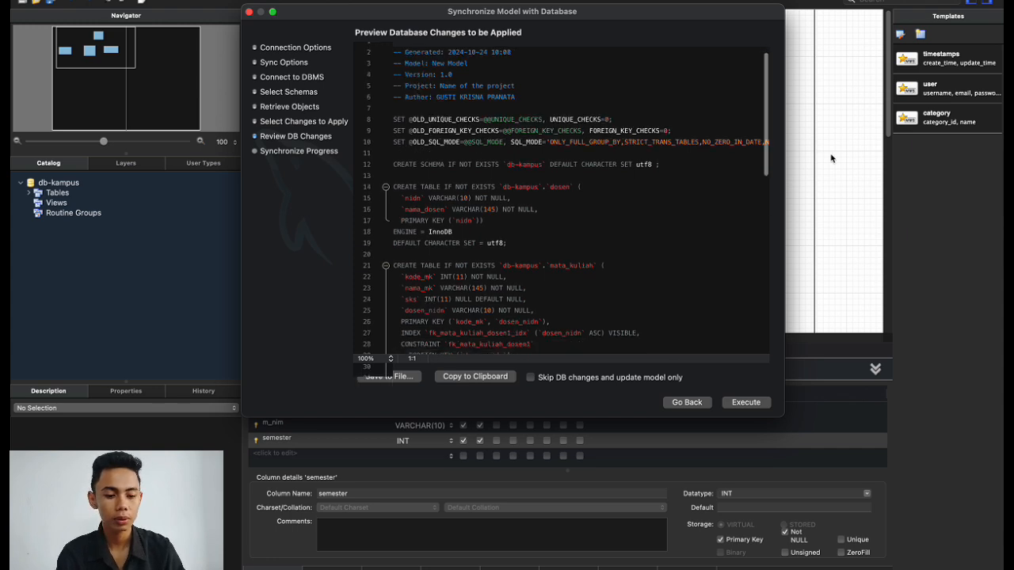
{"action": "scroll", "coordinate": [595, 234], "scroll_direction": "down", "scroll_amount": 5}
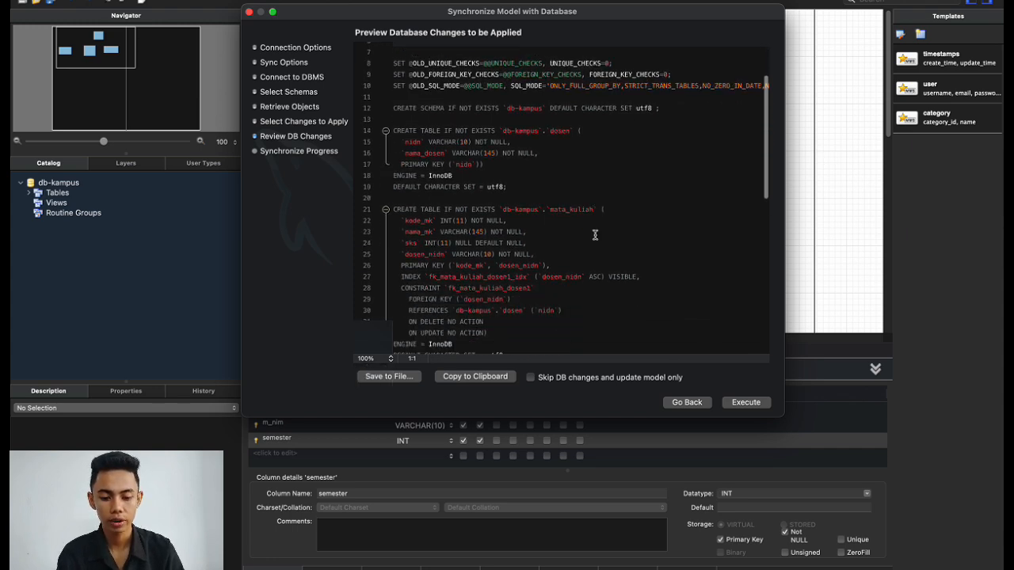
{"action": "scroll", "coordinate": [595, 234], "scroll_direction": "down", "scroll_amount": 5}
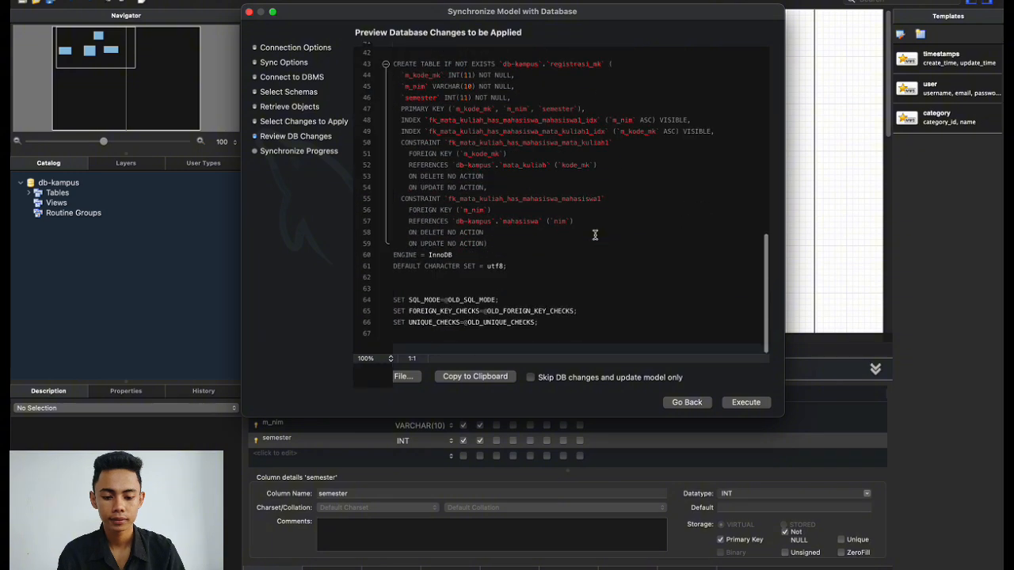
{"action": "scroll", "coordinate": [595, 235], "scroll_direction": "up", "scroll_amount": 10}
{"action": "scroll", "coordinate": [595, 234], "scroll_direction": "down", "scroll_amount": 10}
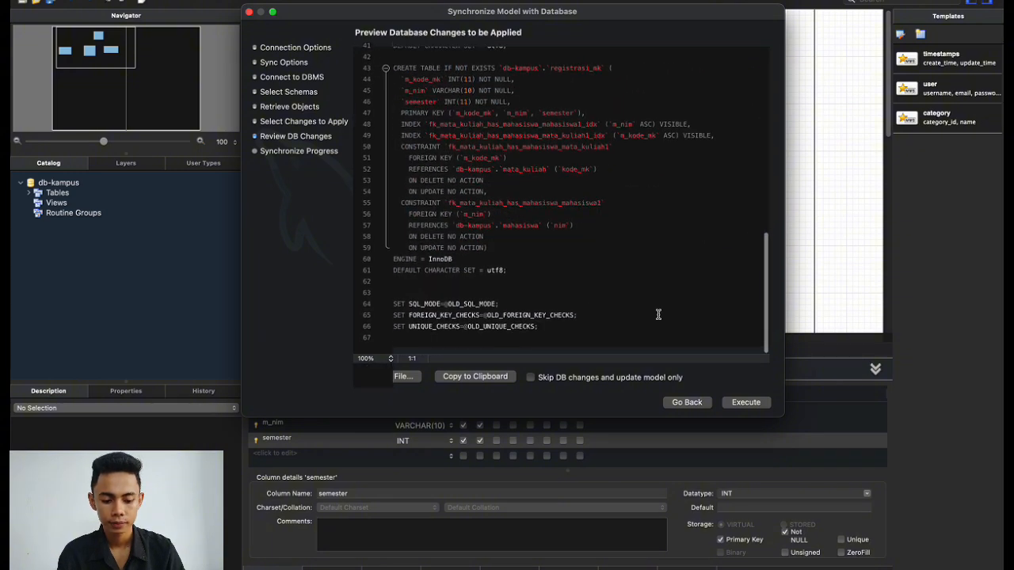
Execute the sync script, close the wizard and return to MySQL Connections home.
{"action": "left_click", "coordinate": [745, 404]}
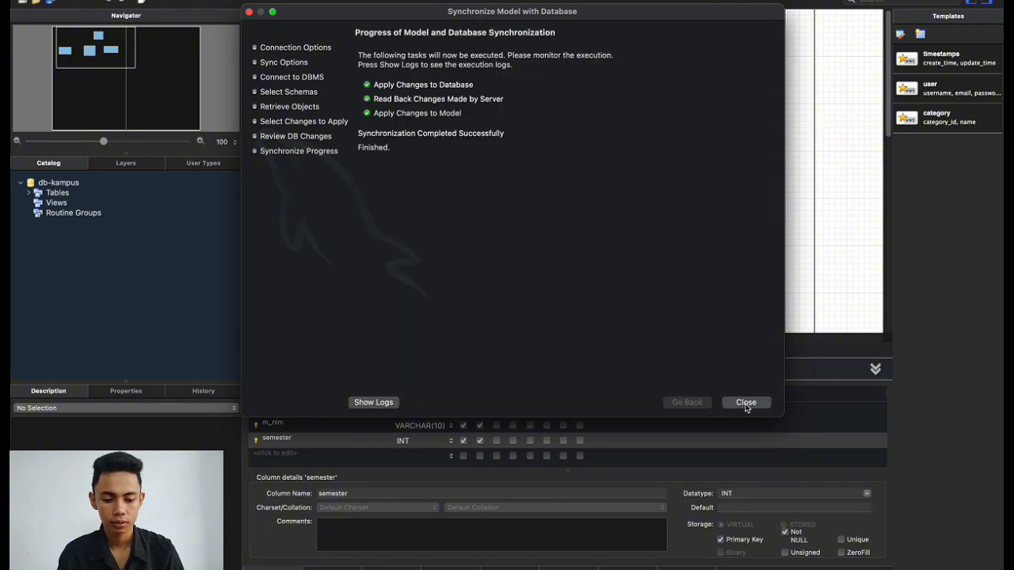
{"action": "left_click", "coordinate": [747, 404]}
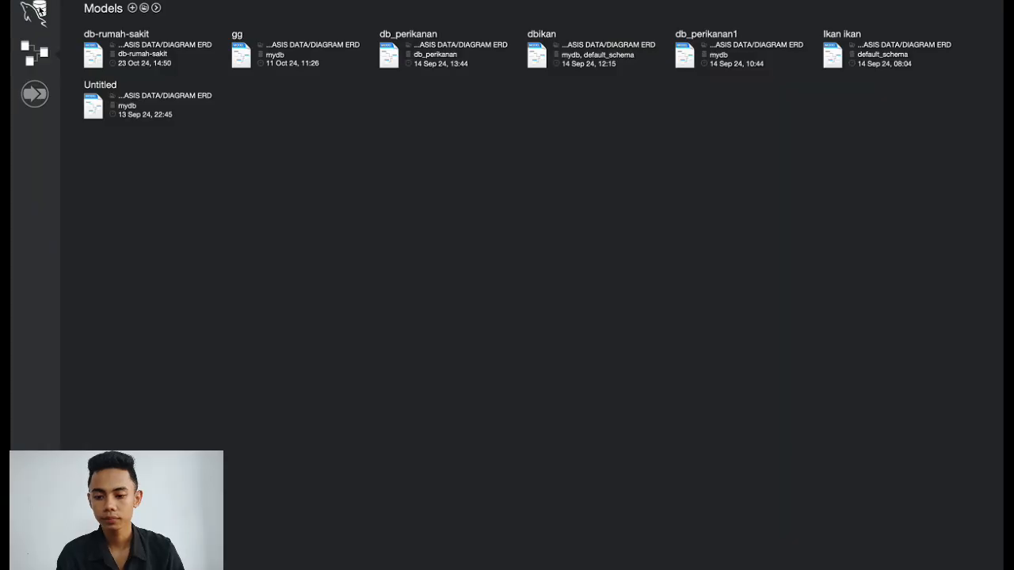
{"action": "left_click", "coordinate": [32, 11]}
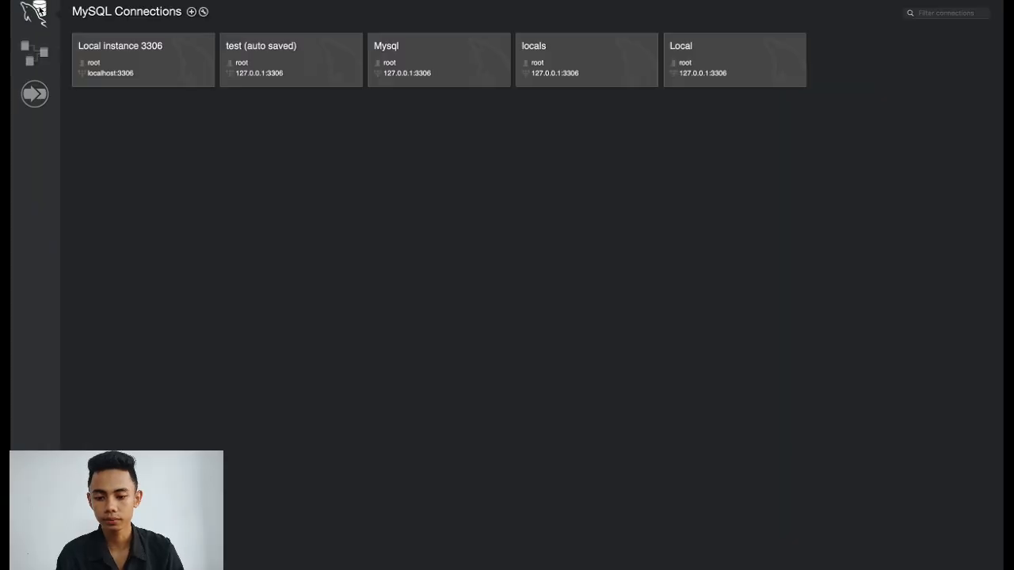
Open Local instance 3306 and query all rows of db-kampus > Tables > dosen.
{"action": "left_click", "coordinate": [123, 52]}
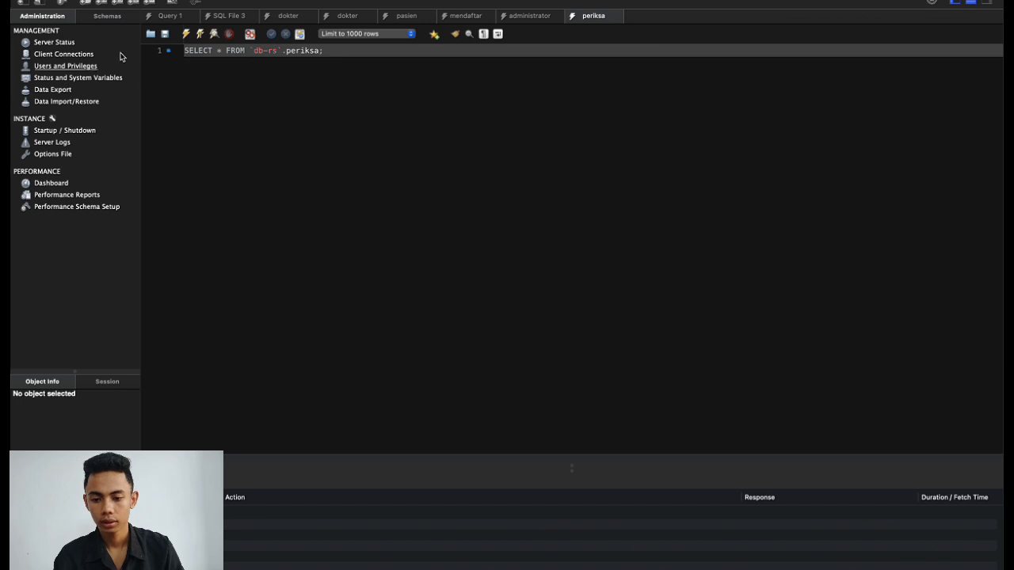
{"action": "left_click", "coordinate": [110, 18]}
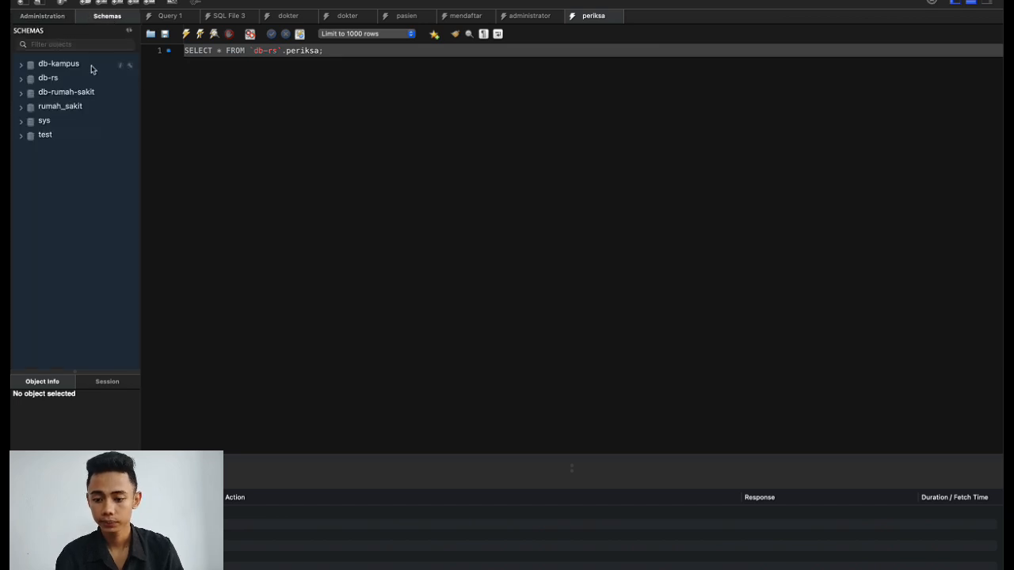
{"action": "left_click", "coordinate": [23, 65]}
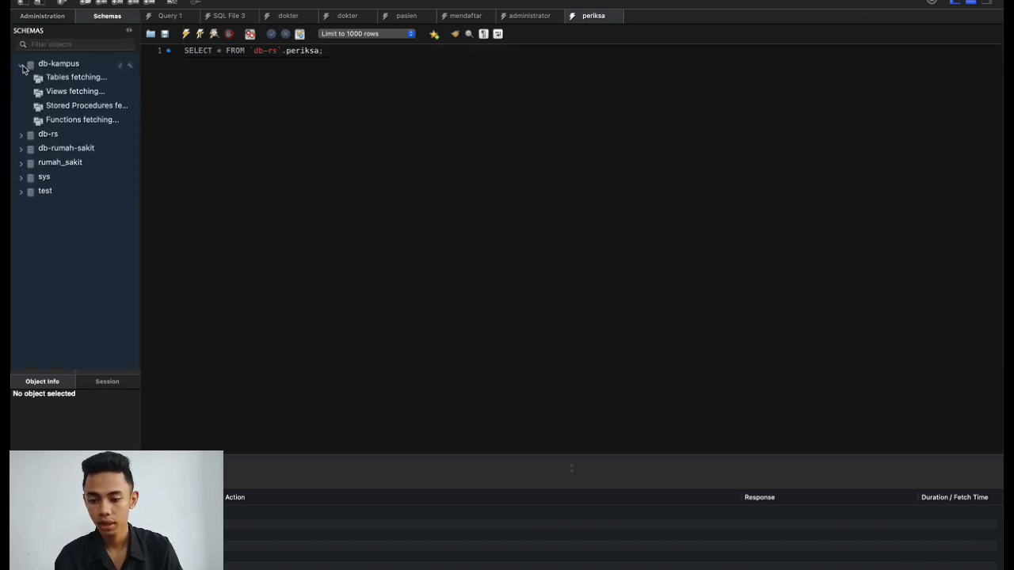
{"action": "left_click", "coordinate": [28, 78]}
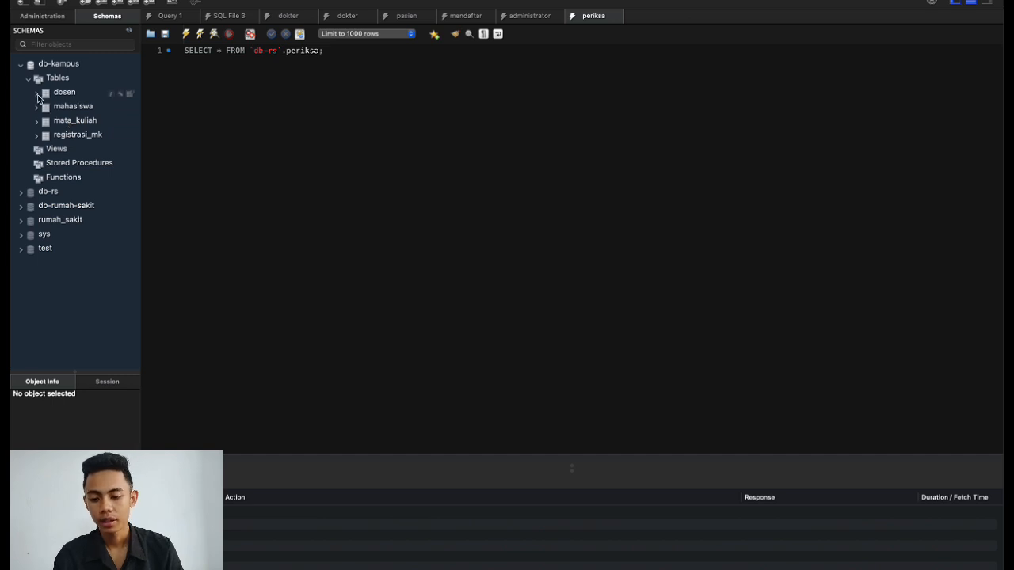
{"action": "left_click", "coordinate": [38, 94]}
{"action": "left_click", "coordinate": [131, 94]}
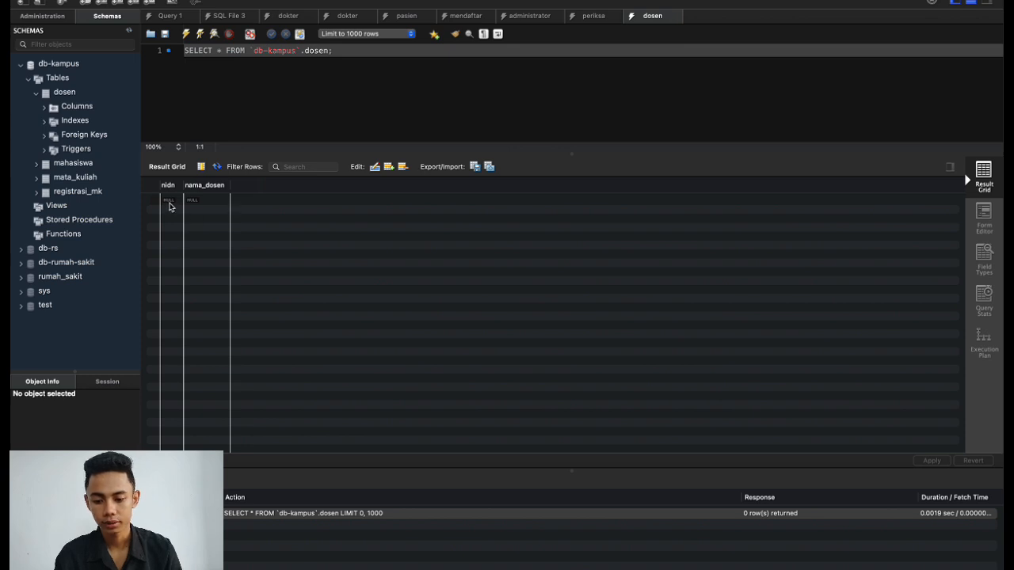
Enter a dosen row with nidn 123 and the lecturer's name in nama_dosen.
{"action": "double_click", "coordinate": [168, 200]}
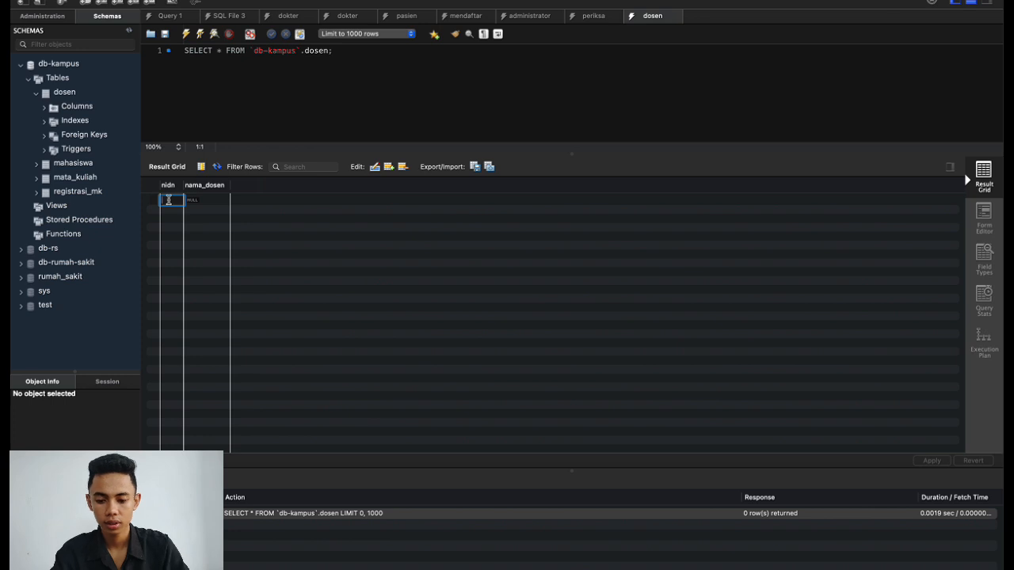
{"action": "type", "text": "123"}
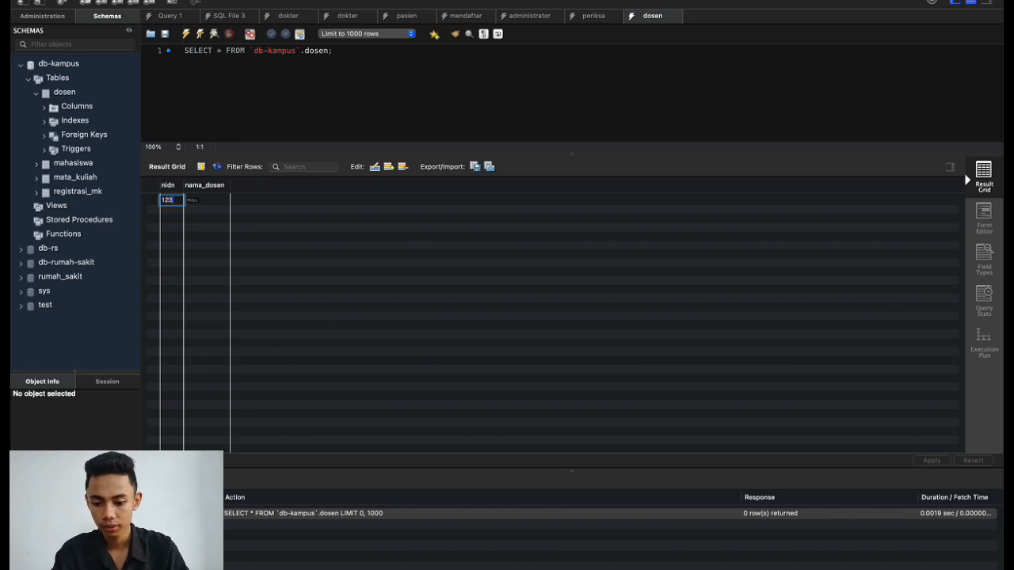
{"action": "left_click", "coordinate": [206, 203]}
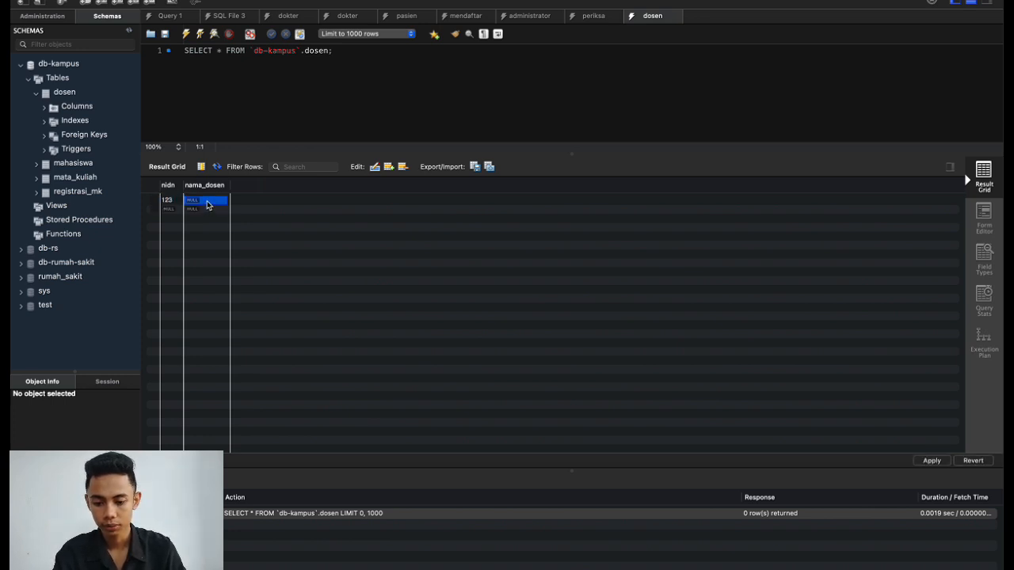
{"action": "double_click", "coordinate": [207, 200]}
{"action": "type", "text": "Gus"}
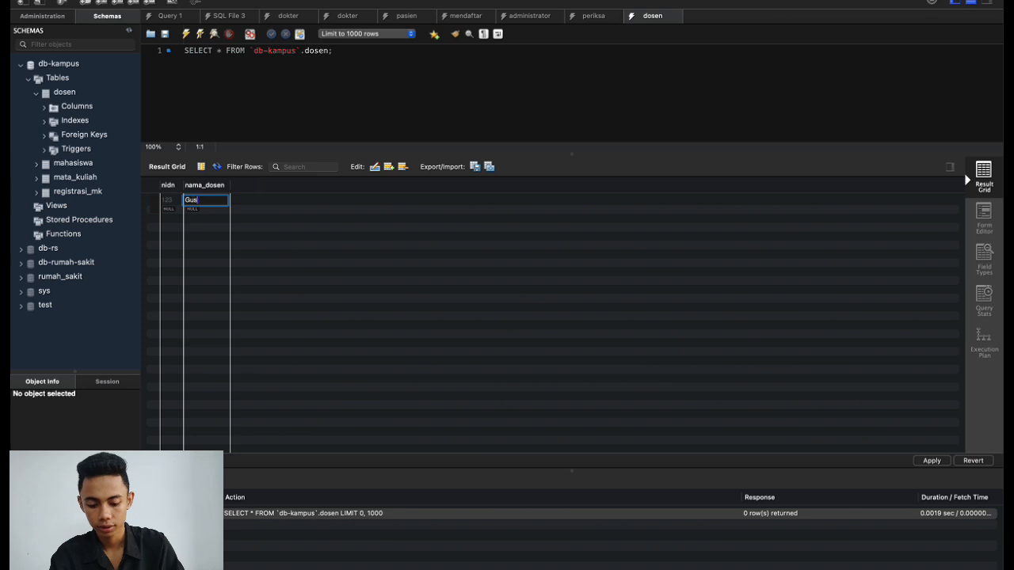
{"action": "type", "text": "ti"}
{"action": "left_click", "coordinate": [362, 228]}
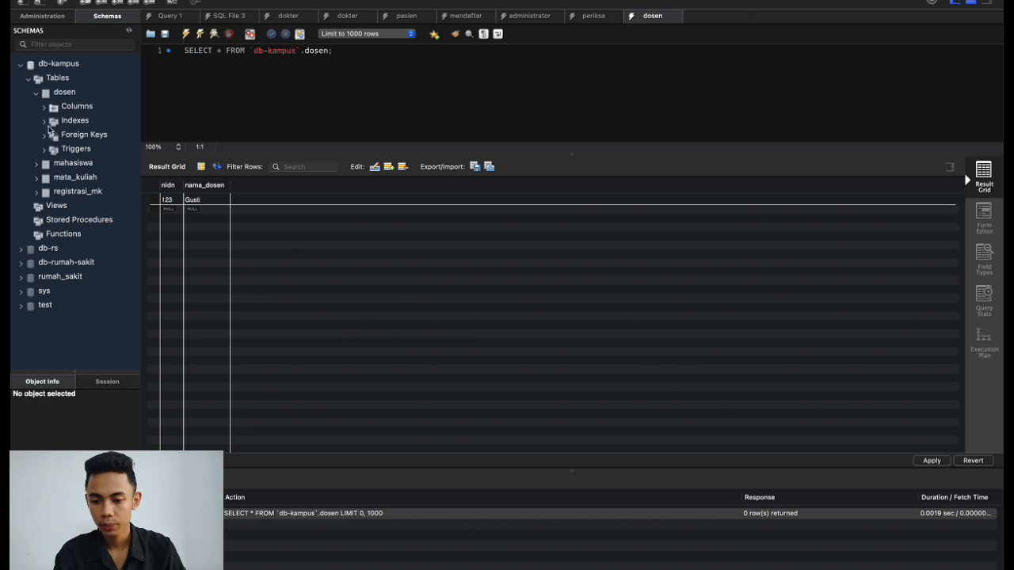
Open the mahasiswa table's rows and begin editing the first nim cell.
{"action": "left_click", "coordinate": [36, 94]}
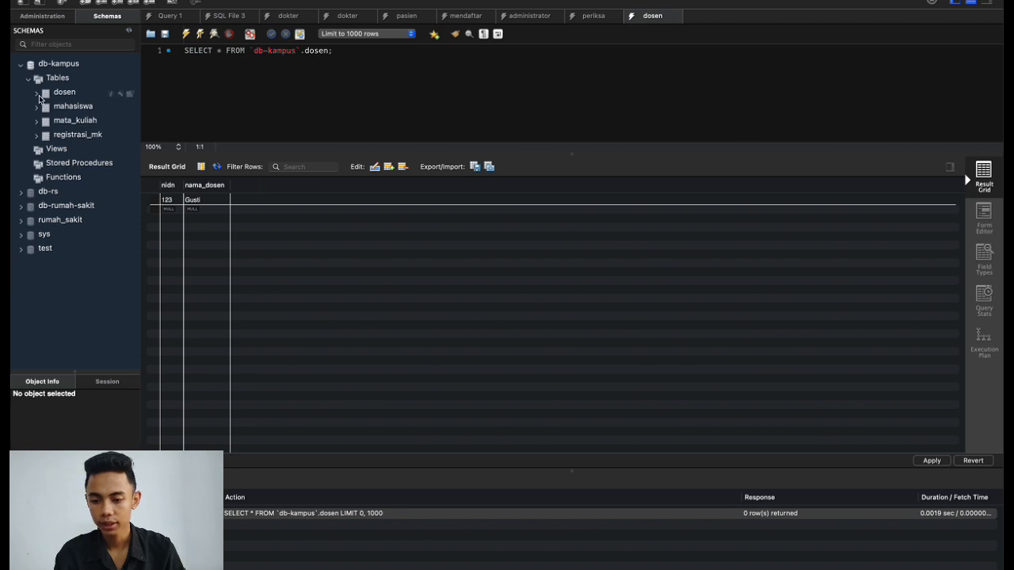
{"action": "left_click", "coordinate": [36, 106]}
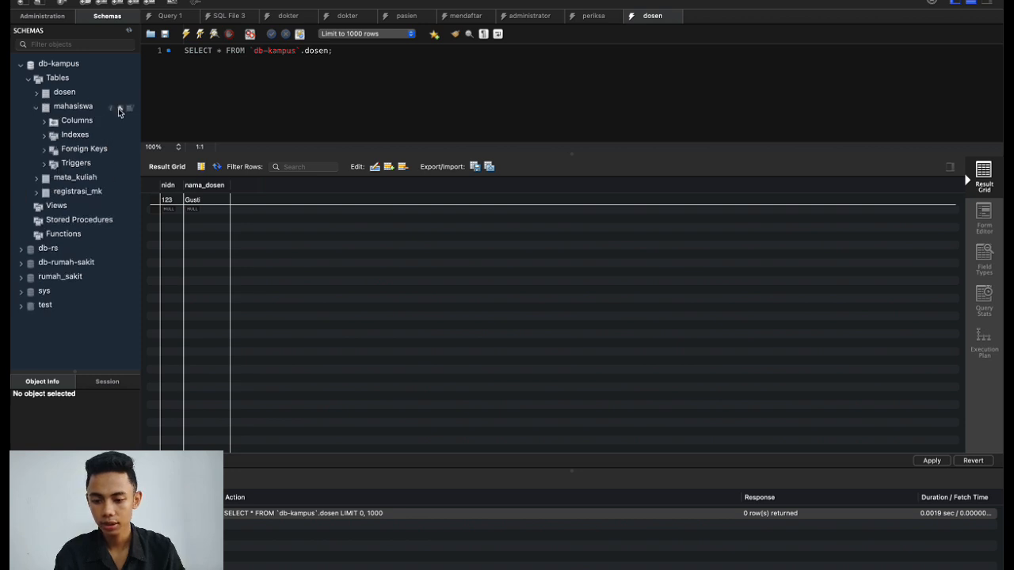
{"action": "left_click", "coordinate": [130, 109]}
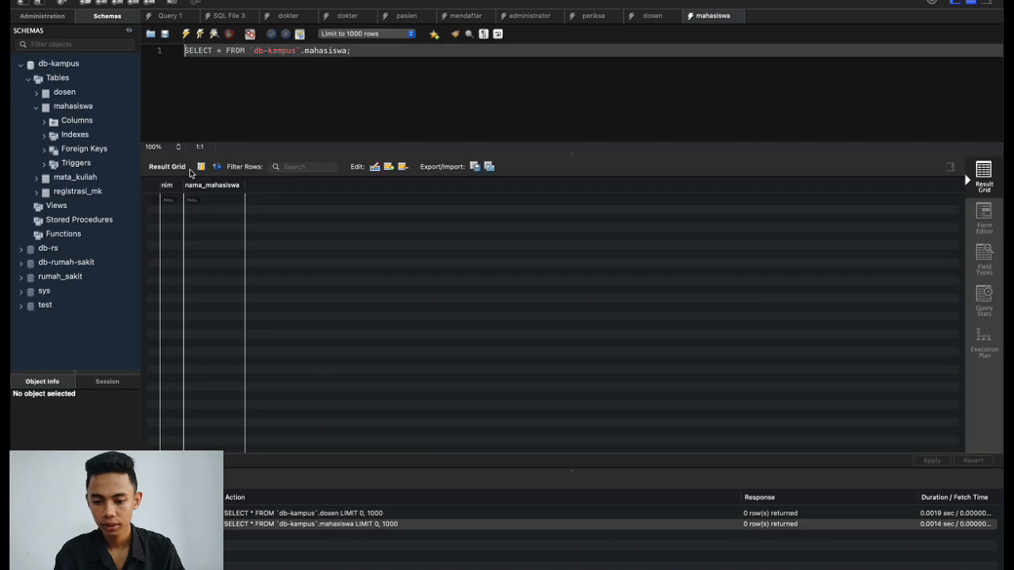
{"action": "double_click", "coordinate": [172, 200]}
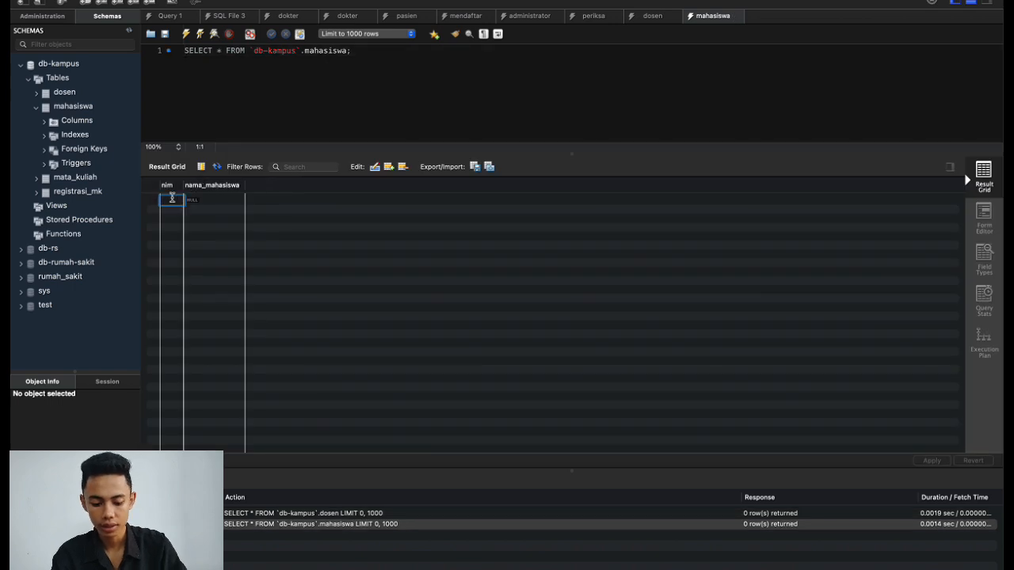
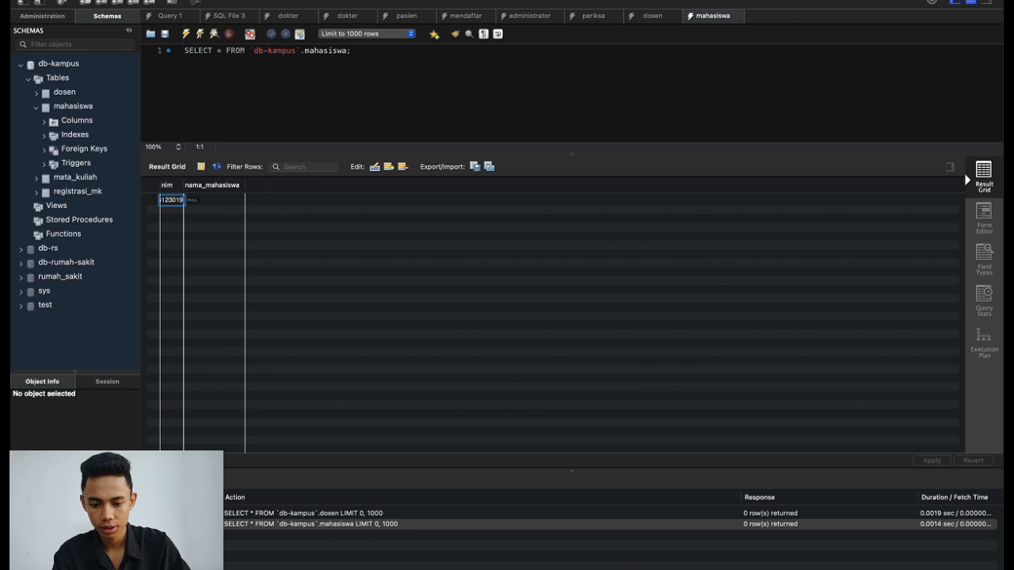
Fill the first mahasiswa row with the student ID in nim and the student's full name.
{"action": "left_click", "coordinate": [246, 212]}
{"action": "double_click", "coordinate": [216, 201]}
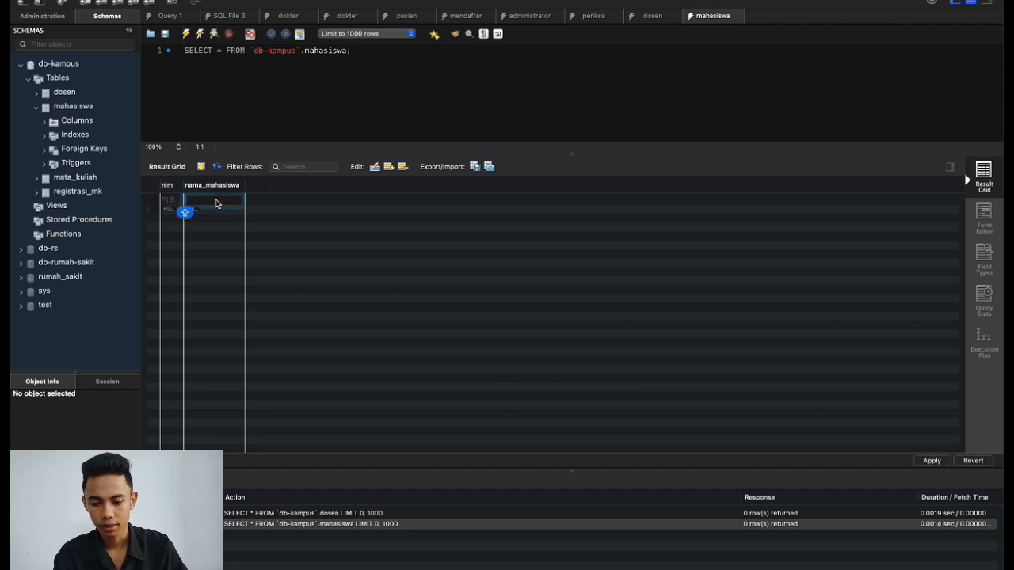
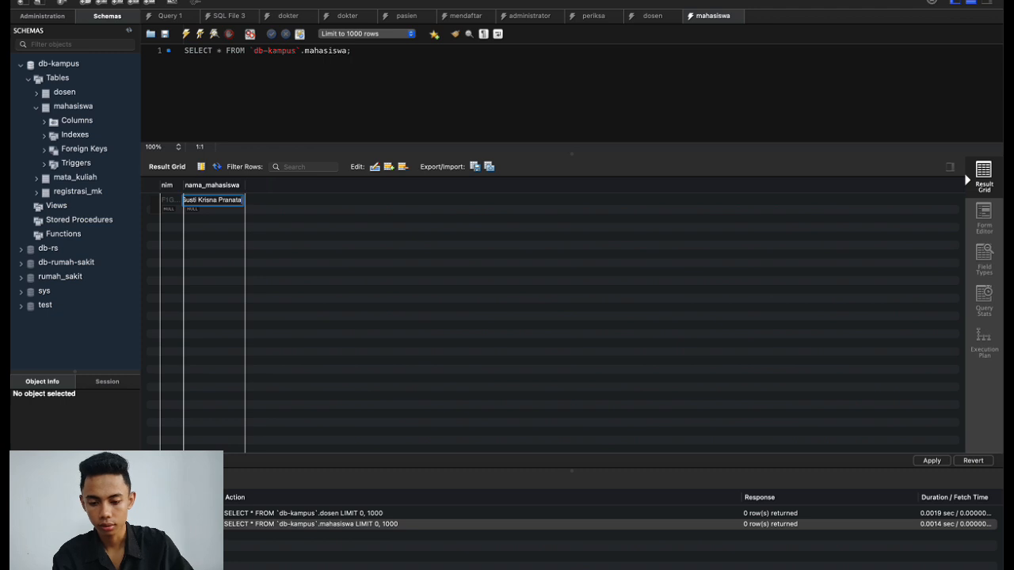
{"action": "left_click", "coordinate": [352, 235]}
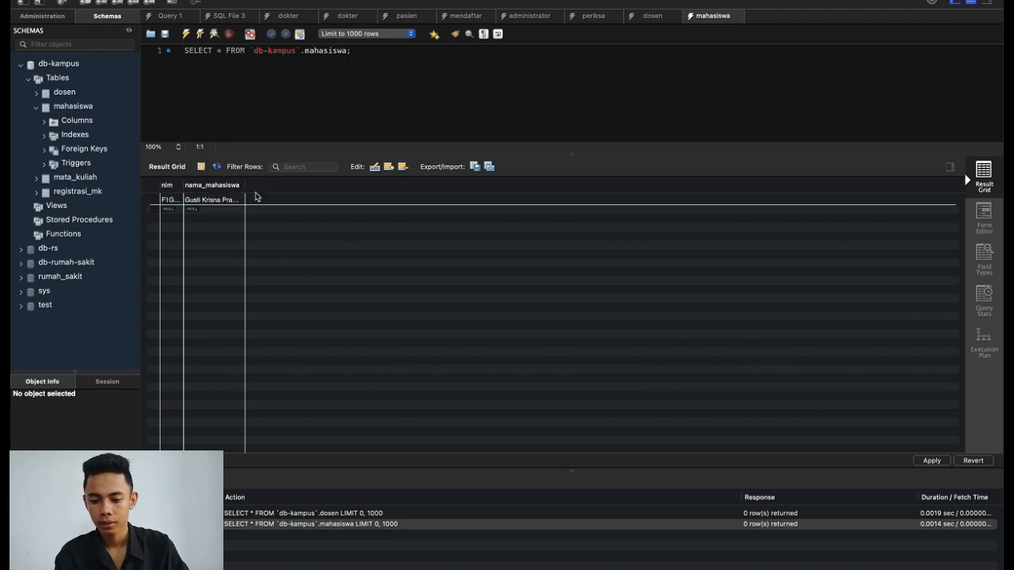
{"action": "left_click", "coordinate": [38, 110]}
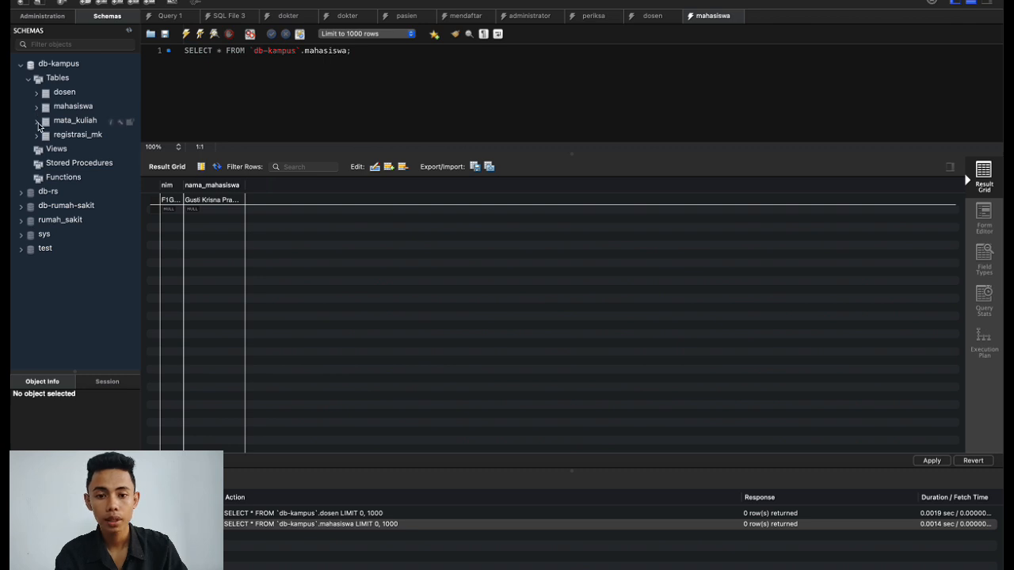
Open the mata_kuliah rows and set the first kode_mk to F100, correcting a misplaced entry.
{"action": "left_click", "coordinate": [37, 123]}
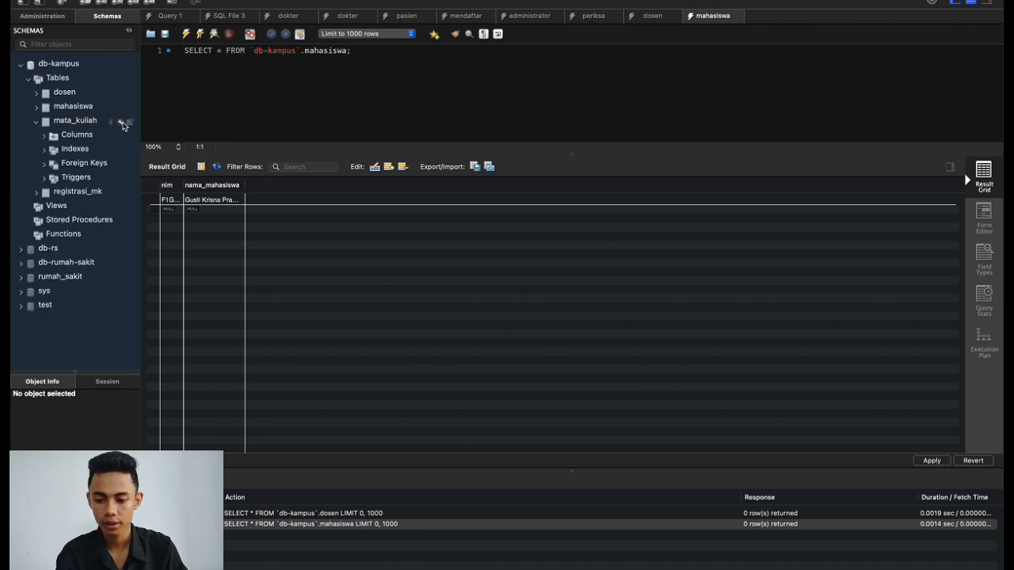
{"action": "left_click", "coordinate": [129, 124]}
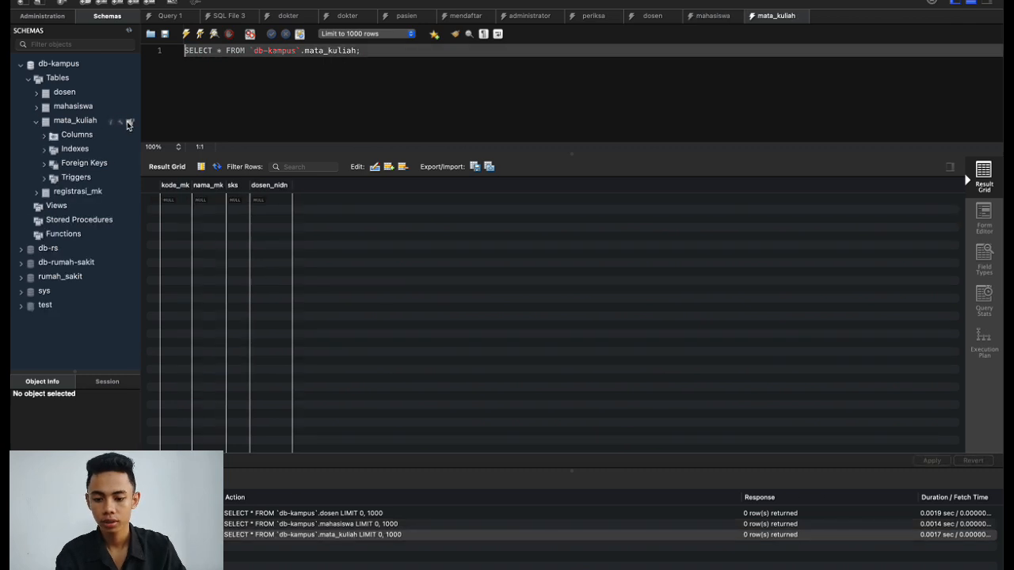
{"action": "left_click", "coordinate": [168, 200]}
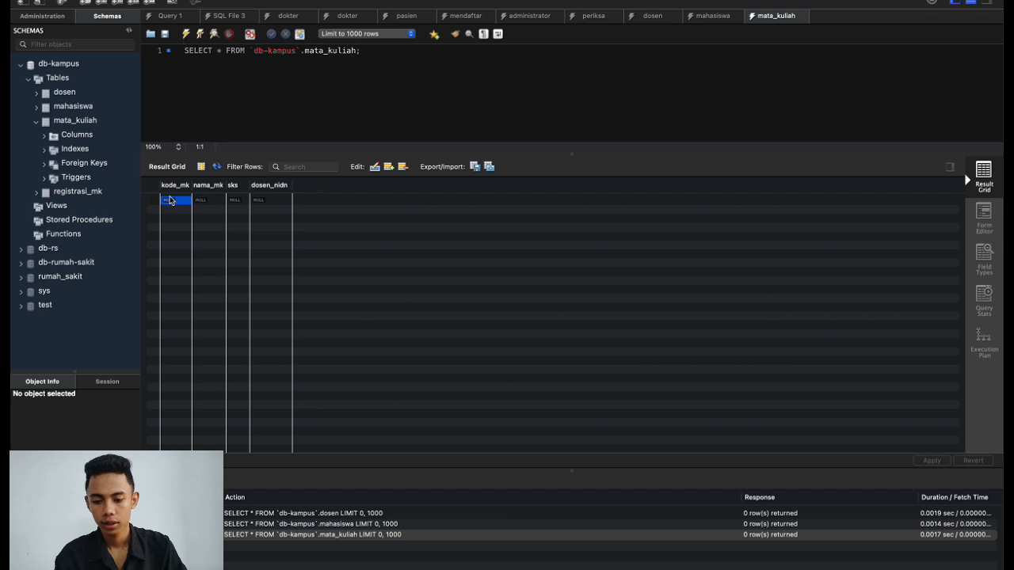
{"action": "double_click", "coordinate": [169, 200]}
{"action": "type", "text": "Basis"}
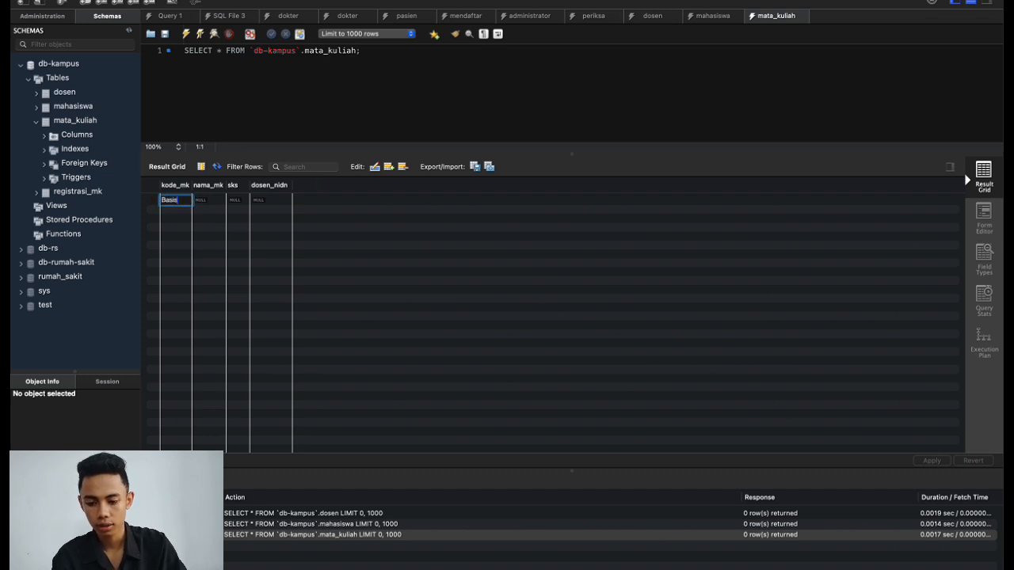
{"action": "type", "text": " Data"}
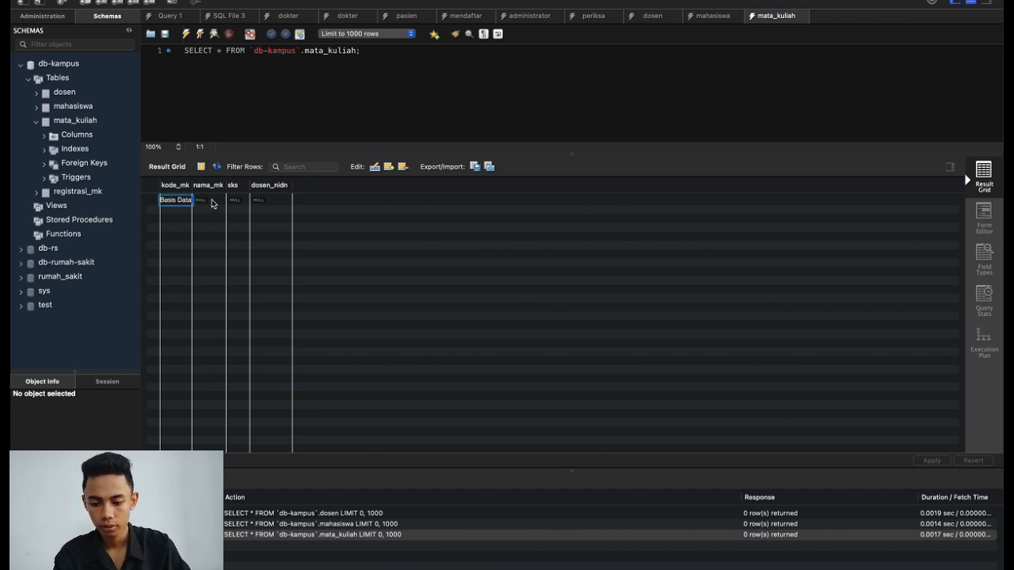
{"action": "key", "text": "Return"}
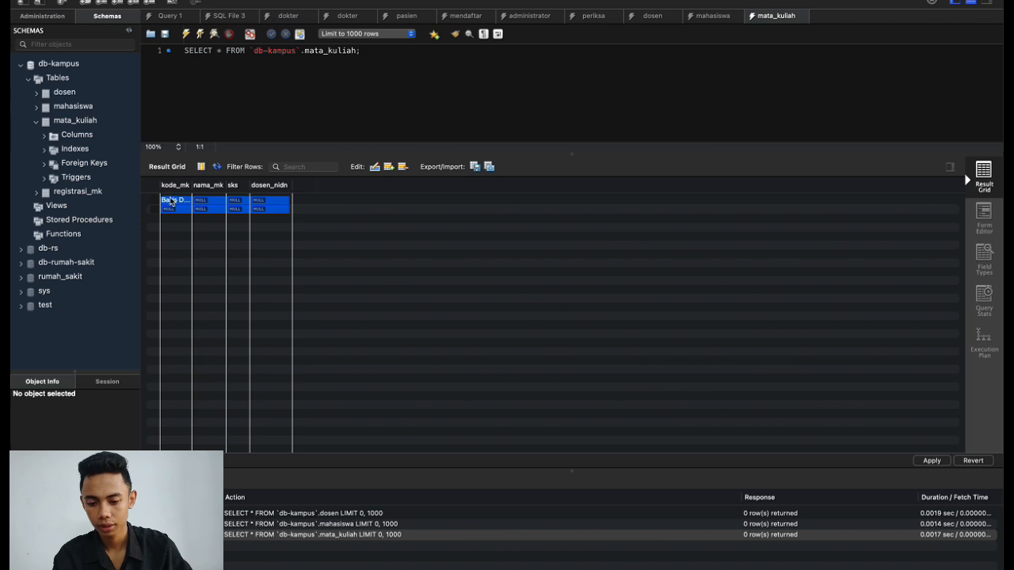
{"action": "left_click", "coordinate": [169, 197]}
{"action": "key", "text": "BackSpace"}
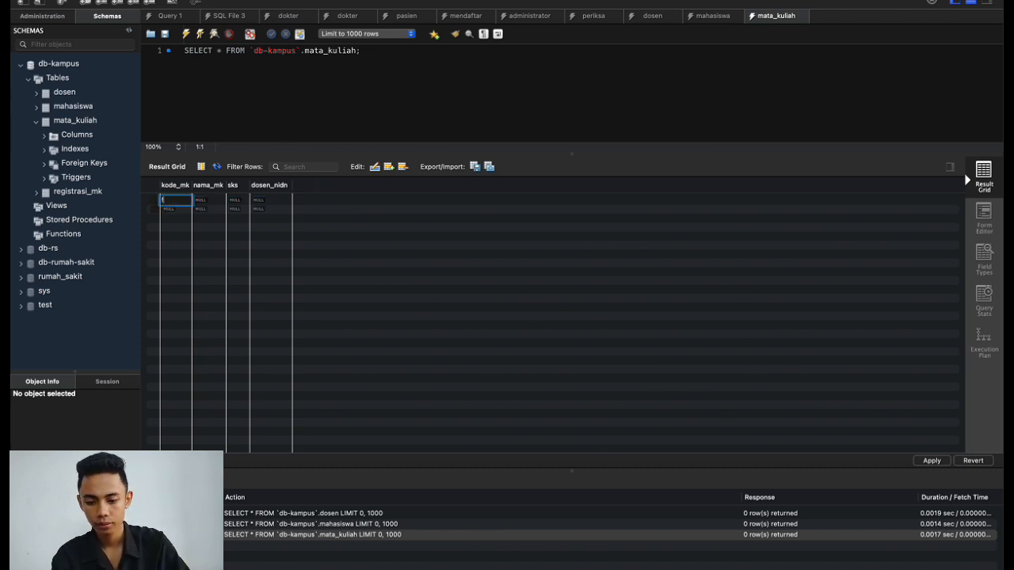
{"action": "type", "text": "F"}
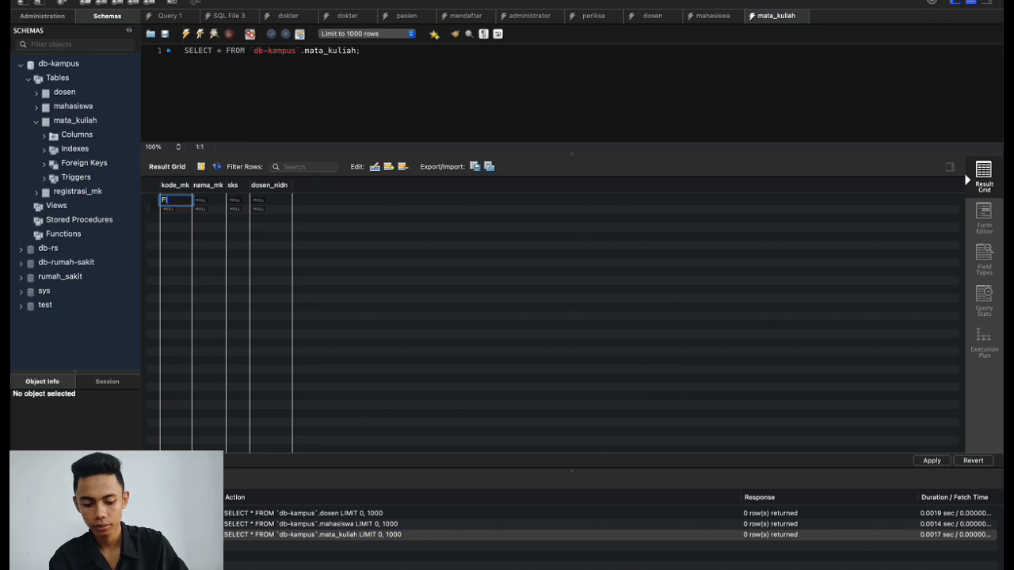
{"action": "type", "text": "10"}
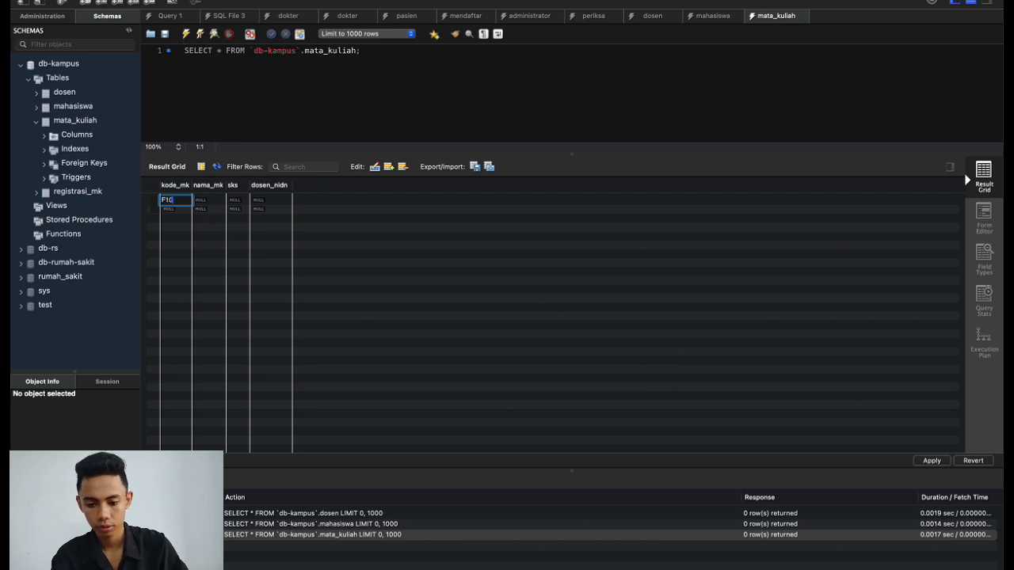
{"action": "type", "text": "0"}
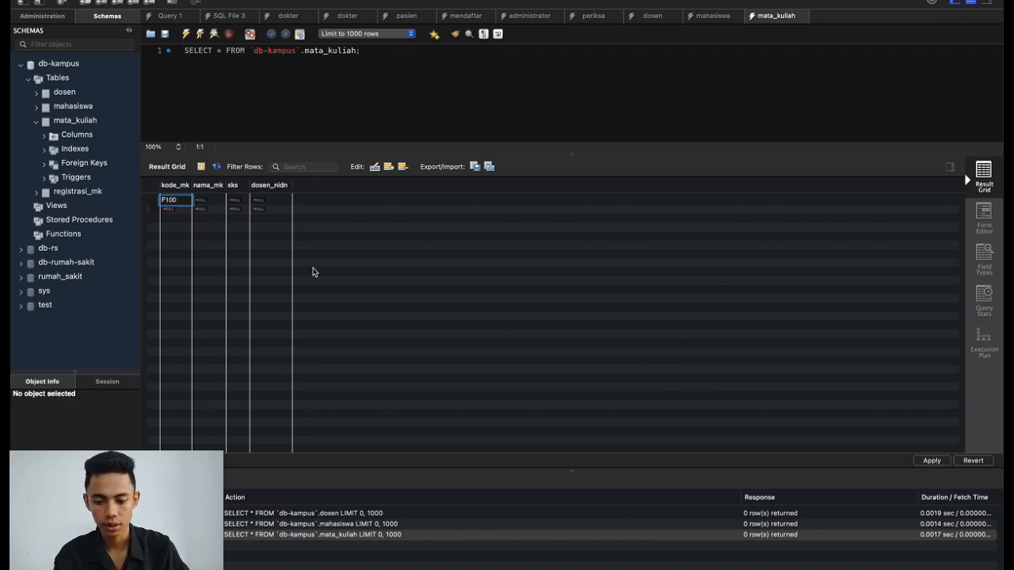
{"action": "left_click", "coordinate": [373, 245]}
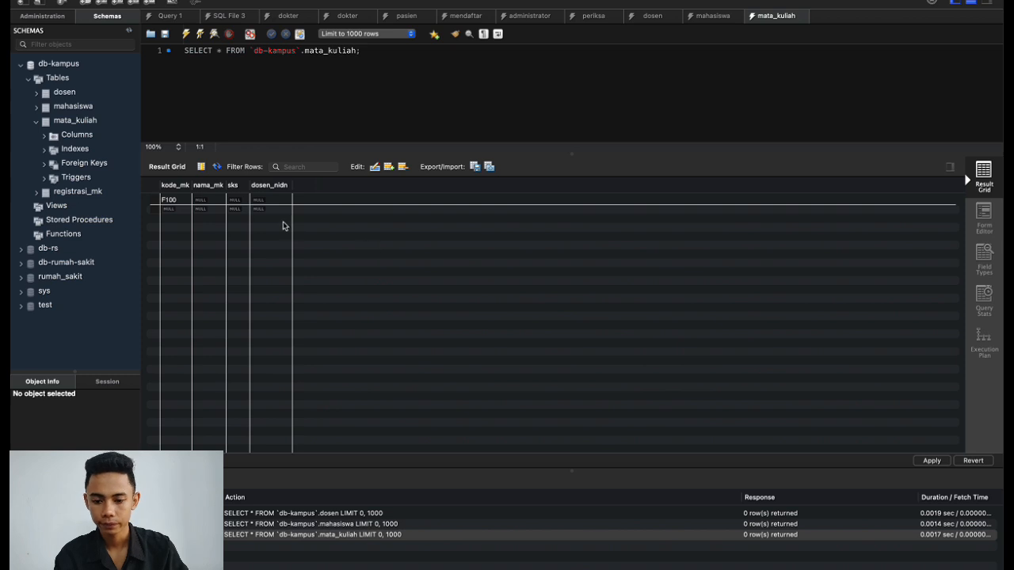
Set the row's nama_mk to Basis Data and sks to 3.
{"action": "double_click", "coordinate": [201, 205]}
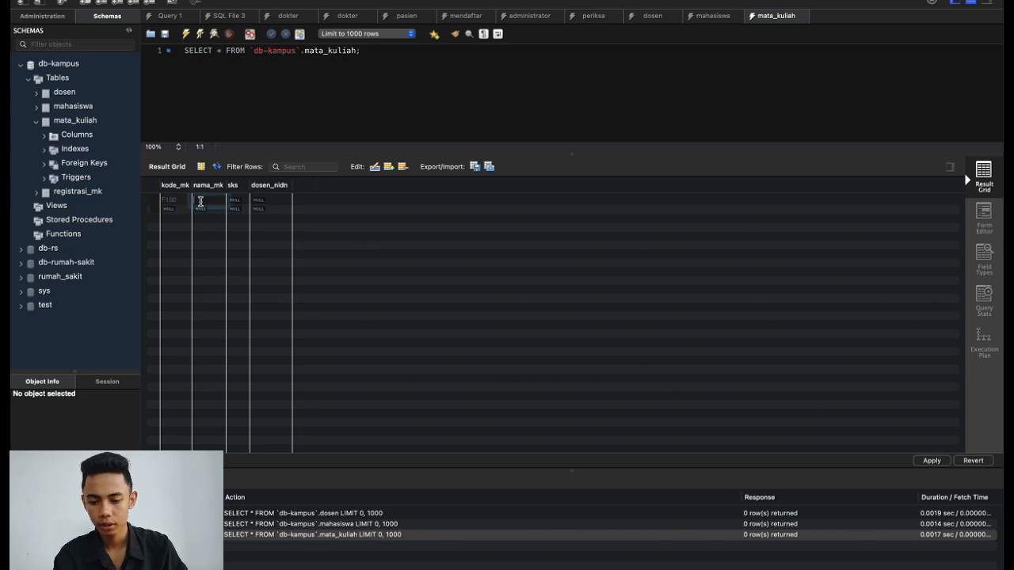
{"action": "type", "text": "BA"}
{"action": "key", "text": "BackSpace"}
{"action": "type", "text": "as"}
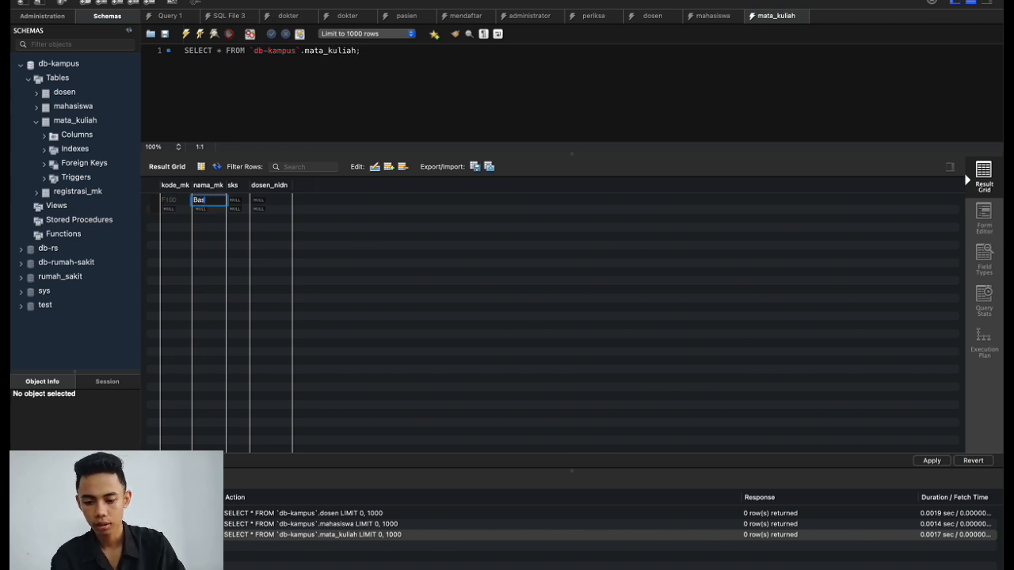
{"action": "type", "text": "is Data"}
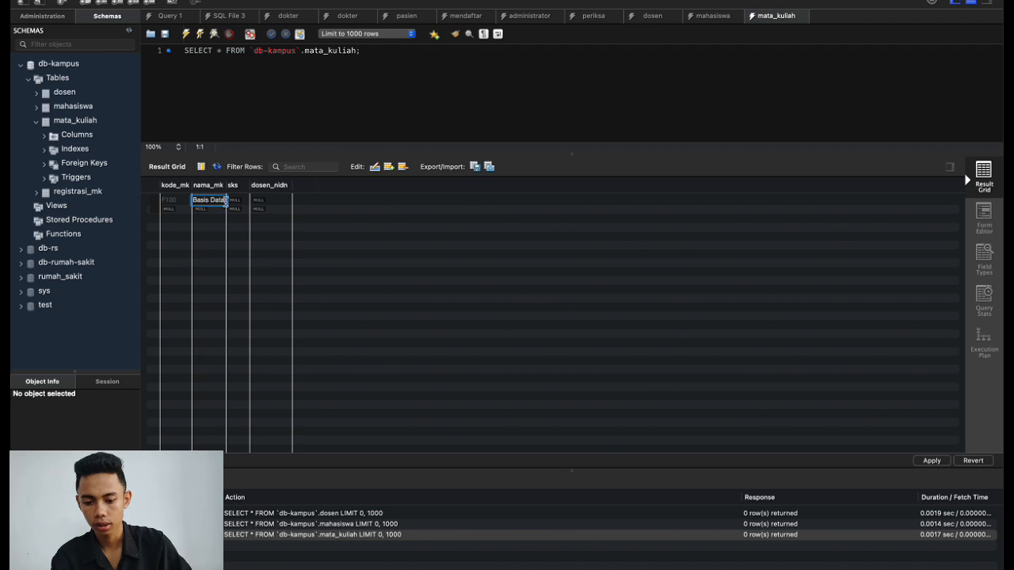
{"action": "left_click", "coordinate": [390, 203]}
{"action": "double_click", "coordinate": [237, 200]}
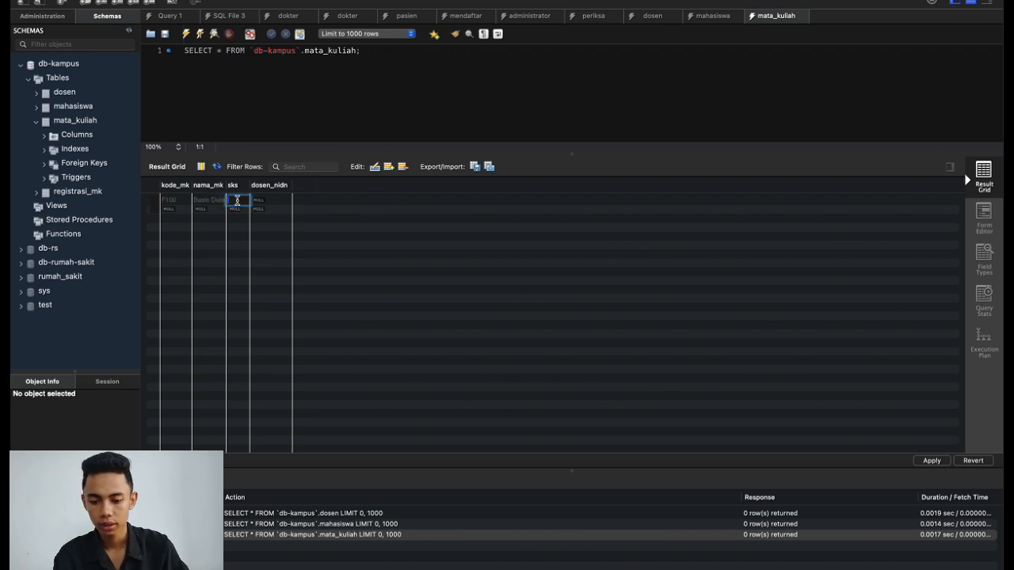
{"action": "type", "text": "3"}
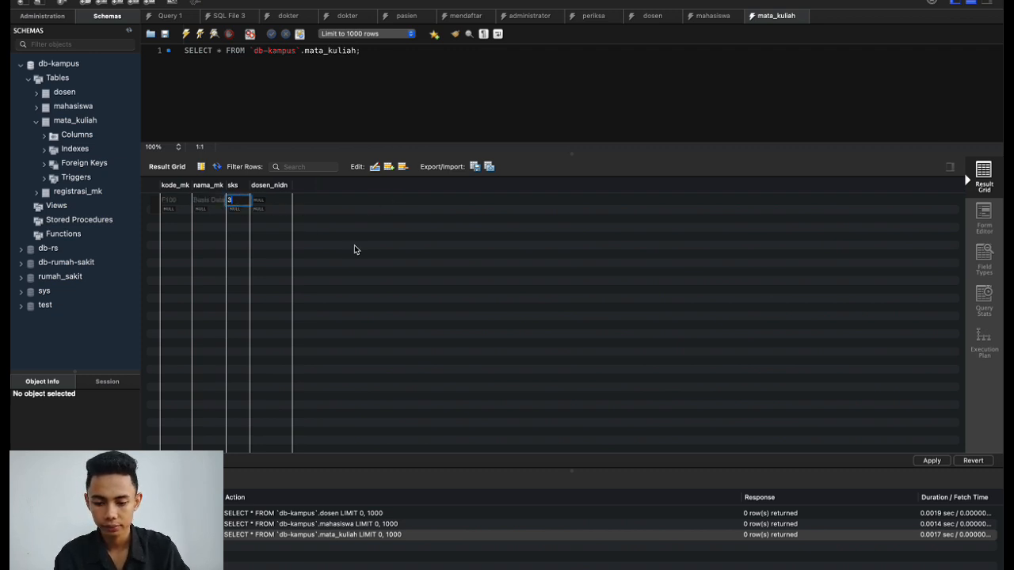
{"action": "key", "text": "Return"}
{"action": "left_click", "coordinate": [276, 202]}
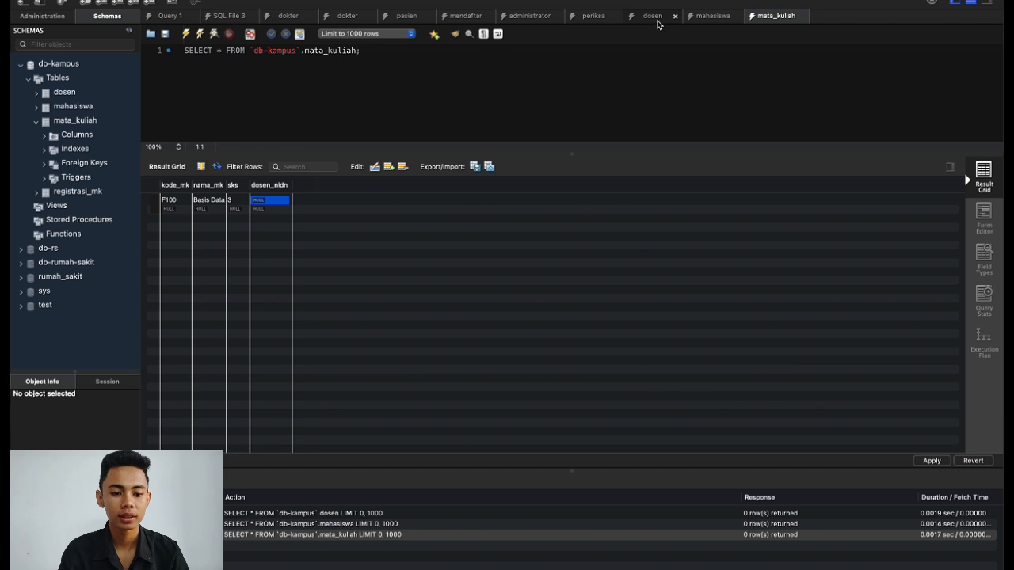
Check the dosen nidn, then set the F100 course's dosen_nidn to 123.
{"action": "left_click", "coordinate": [657, 22]}
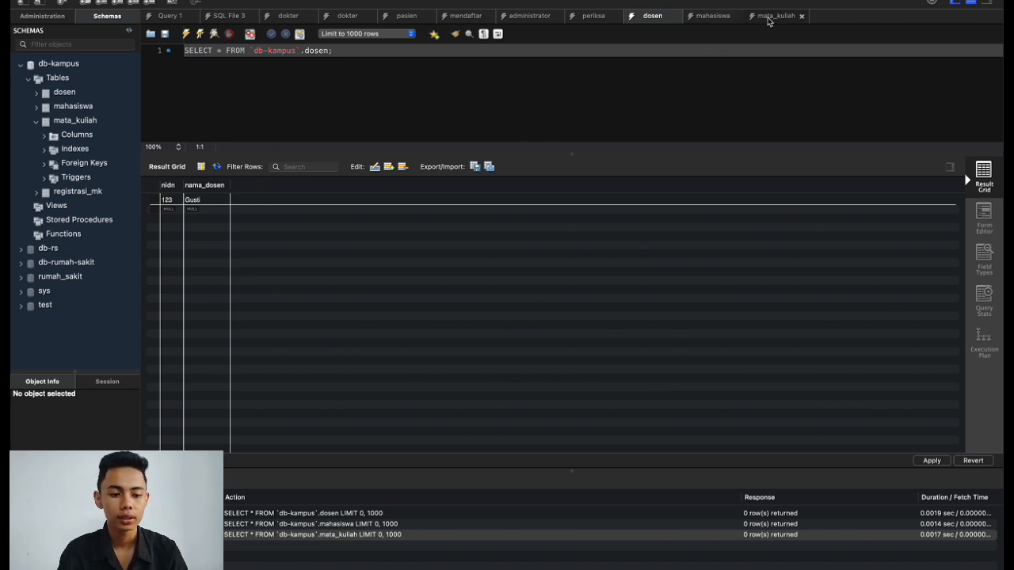
{"action": "left_click", "coordinate": [770, 17]}
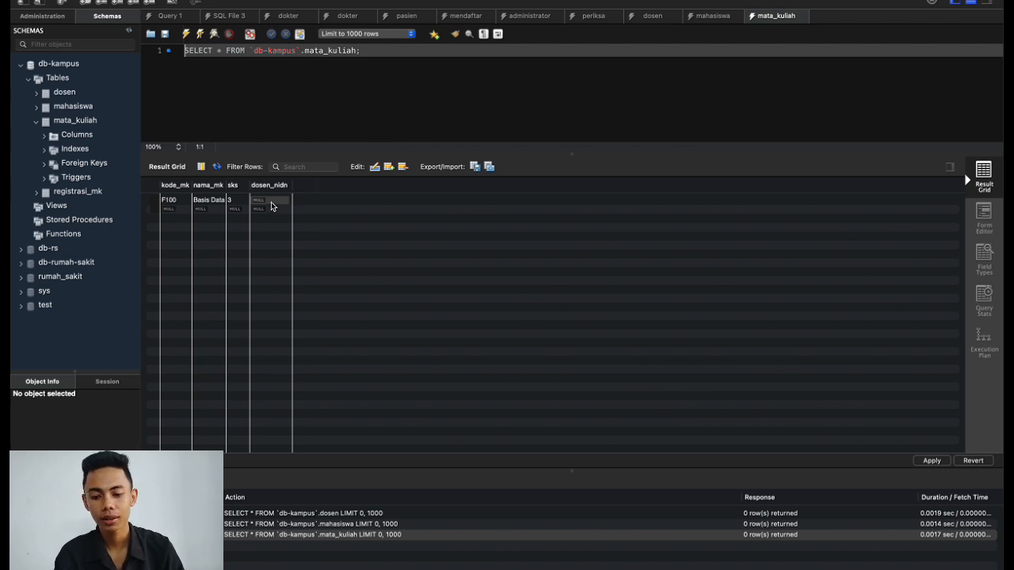
{"action": "left_click", "coordinate": [271, 206]}
{"action": "double_click", "coordinate": [271, 204]}
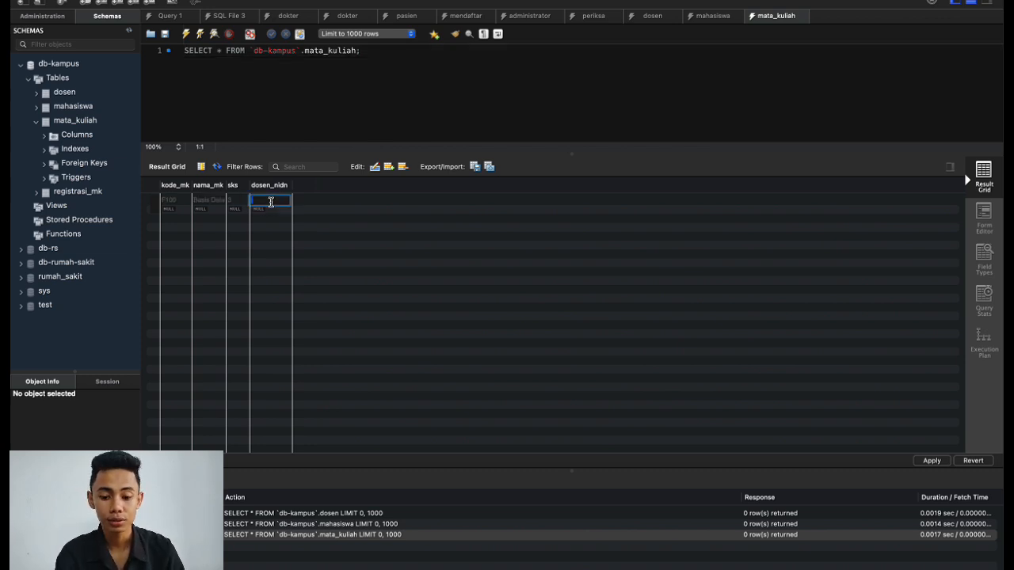
{"action": "type", "text": "123"}
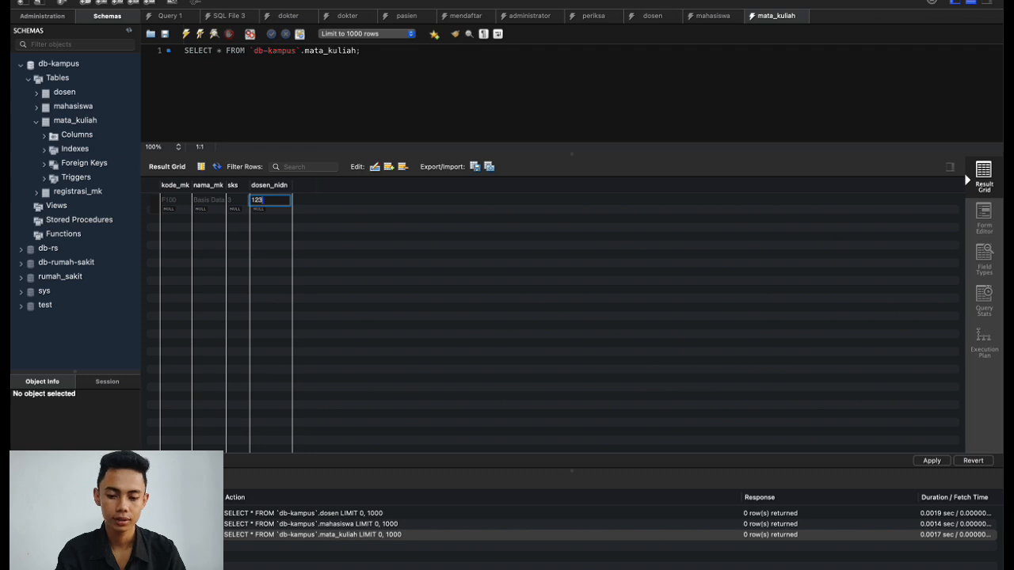
{"action": "left_click", "coordinate": [430, 109]}
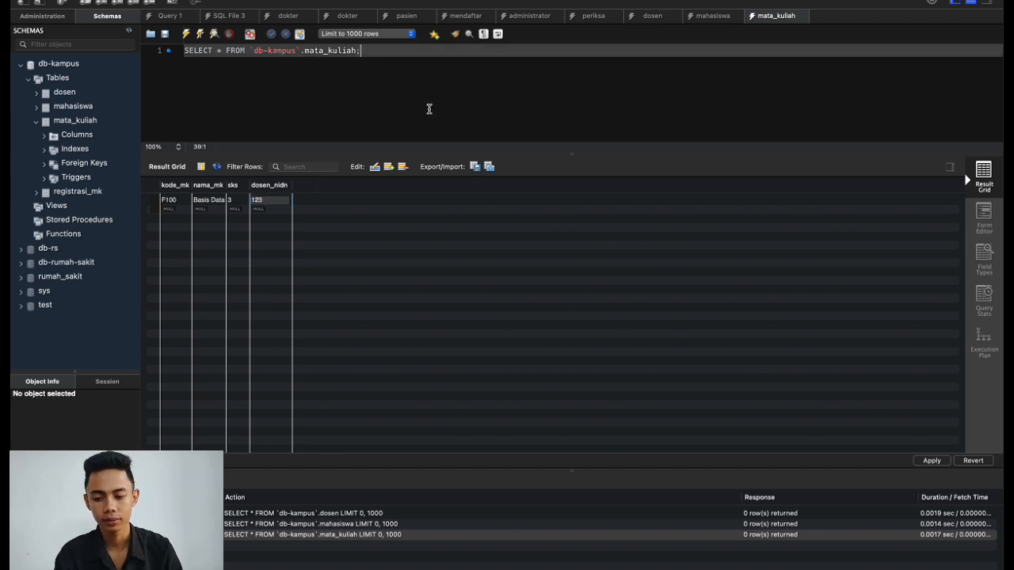
{"action": "left_click", "coordinate": [35, 123]}
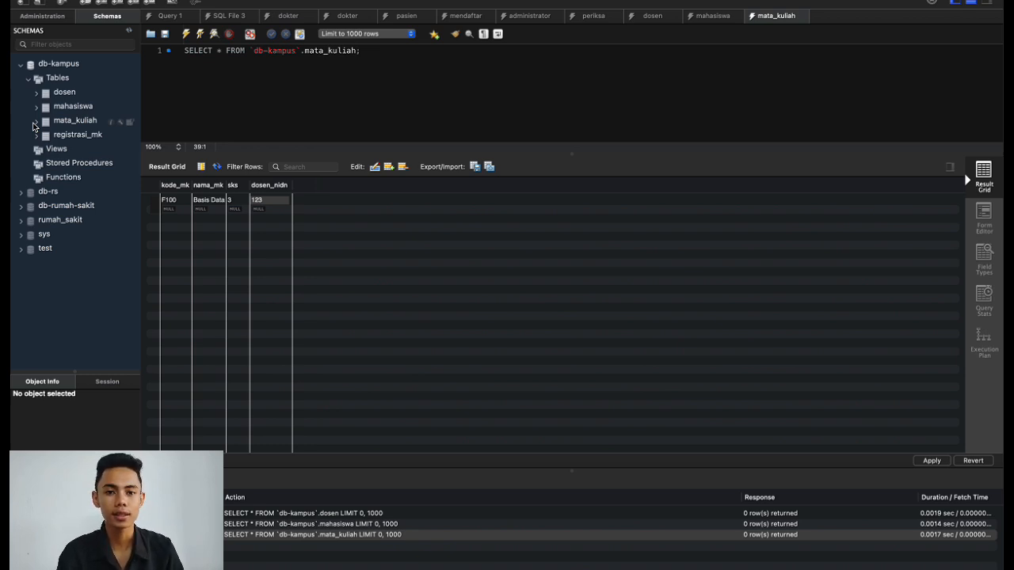
Open the registrasi_mk rows and enter F100 in the first m_kode_mk cell.
{"action": "left_click", "coordinate": [36, 135]}
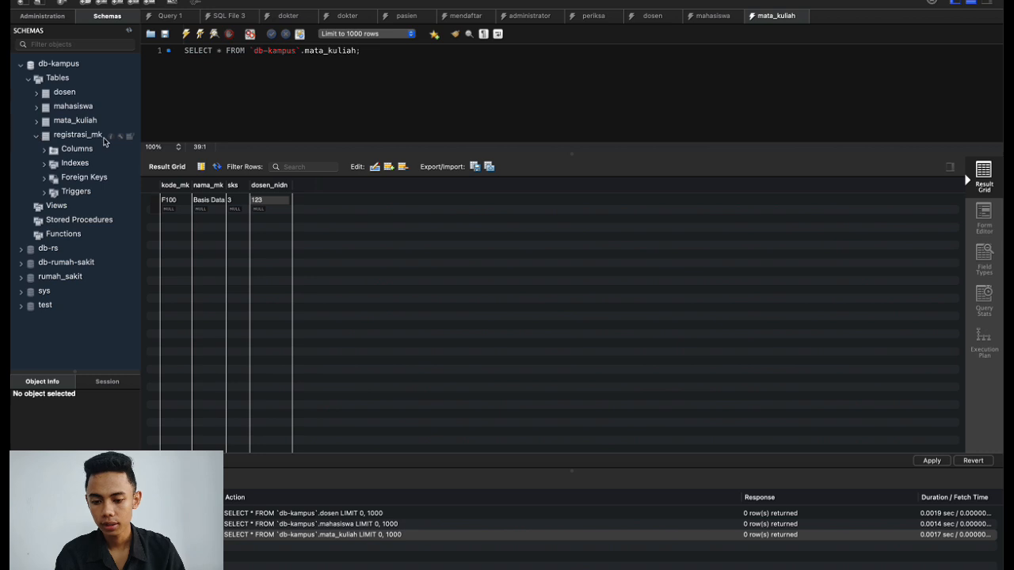
{"action": "left_click", "coordinate": [130, 136]}
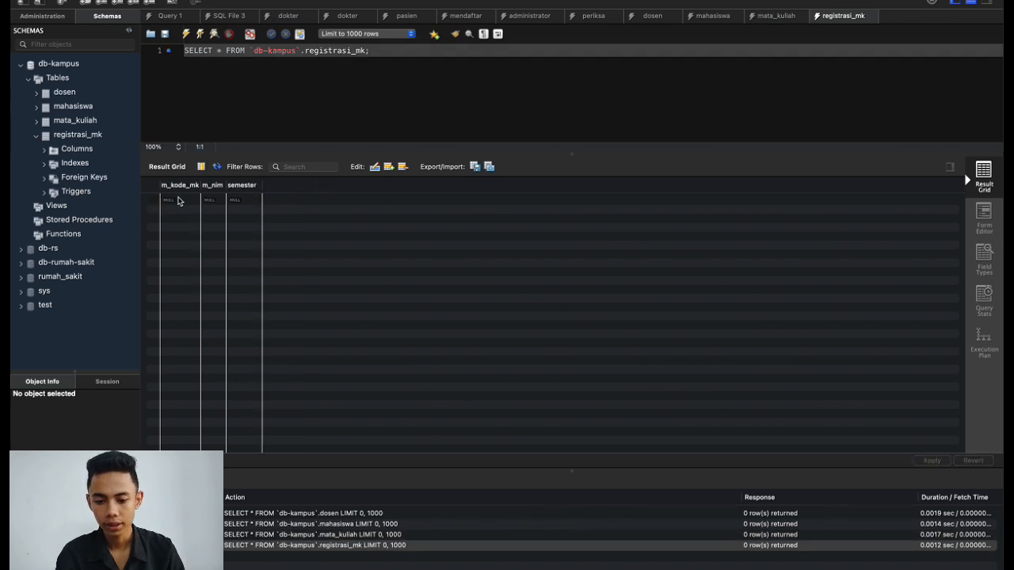
{"action": "left_click", "coordinate": [179, 201]}
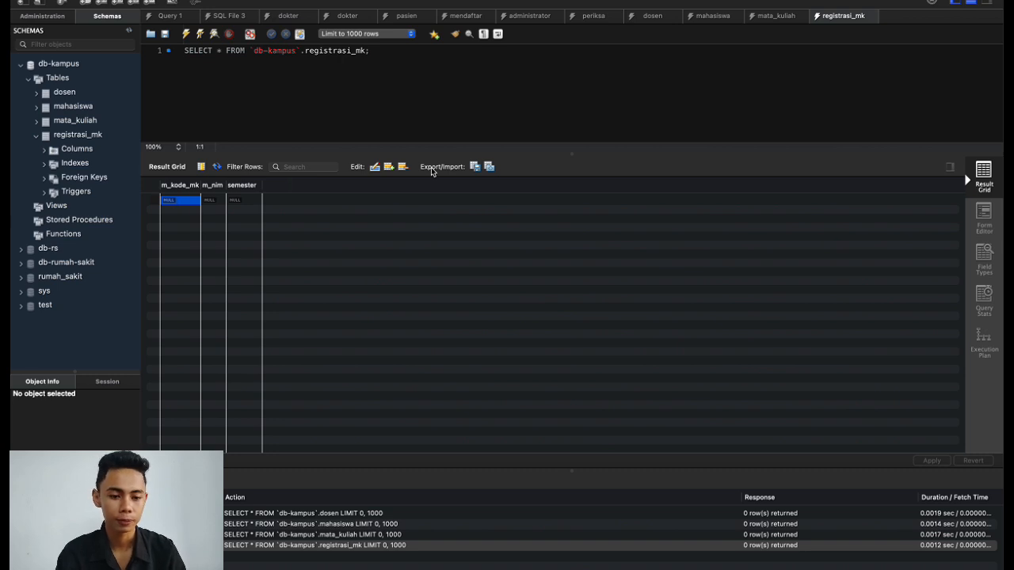
{"action": "left_click", "coordinate": [781, 18]}
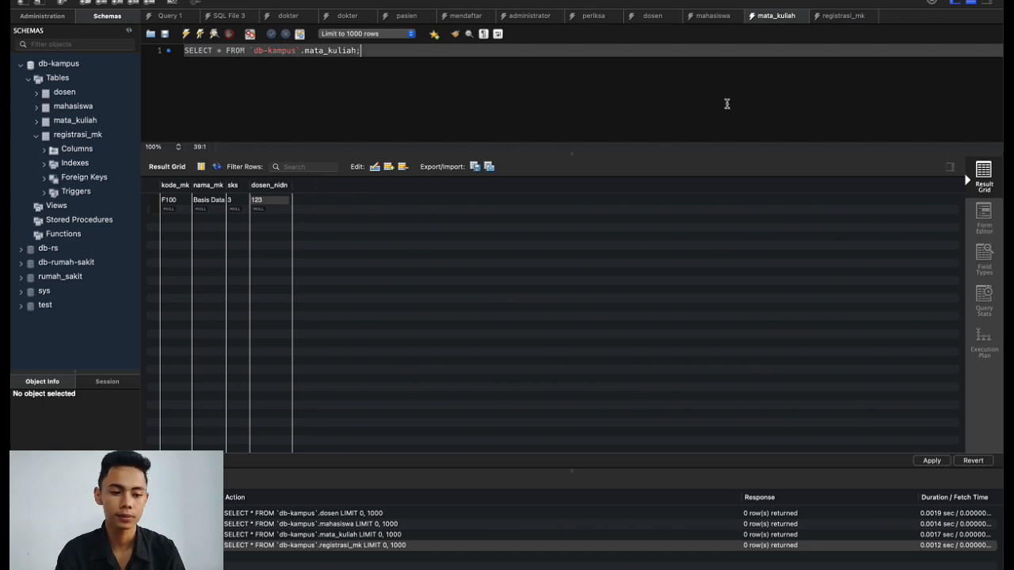
{"action": "left_click", "coordinate": [834, 17]}
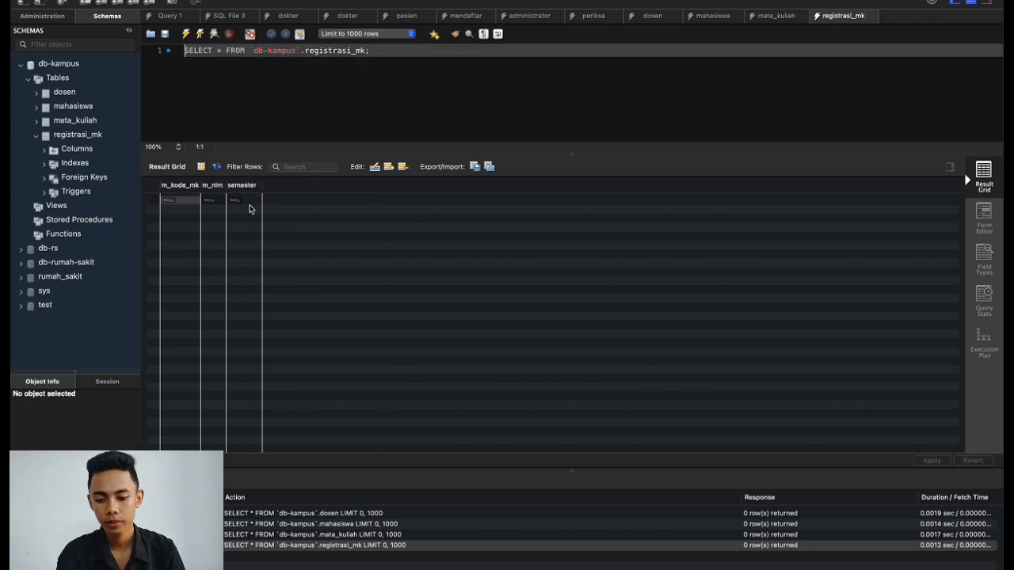
{"action": "left_click", "coordinate": [181, 203]}
{"action": "double_click", "coordinate": [175, 200]}
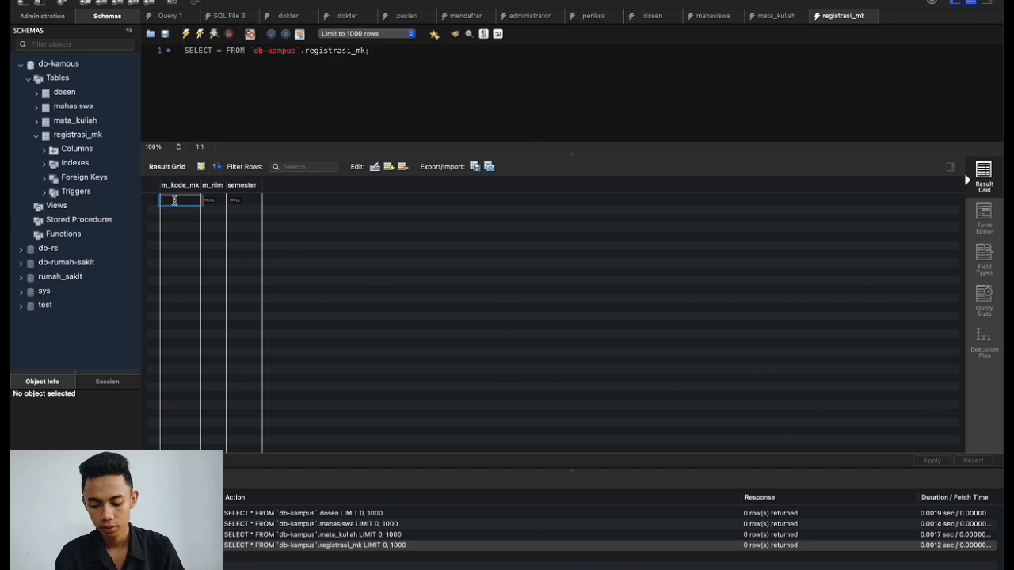
{"action": "type", "text": "F100"}
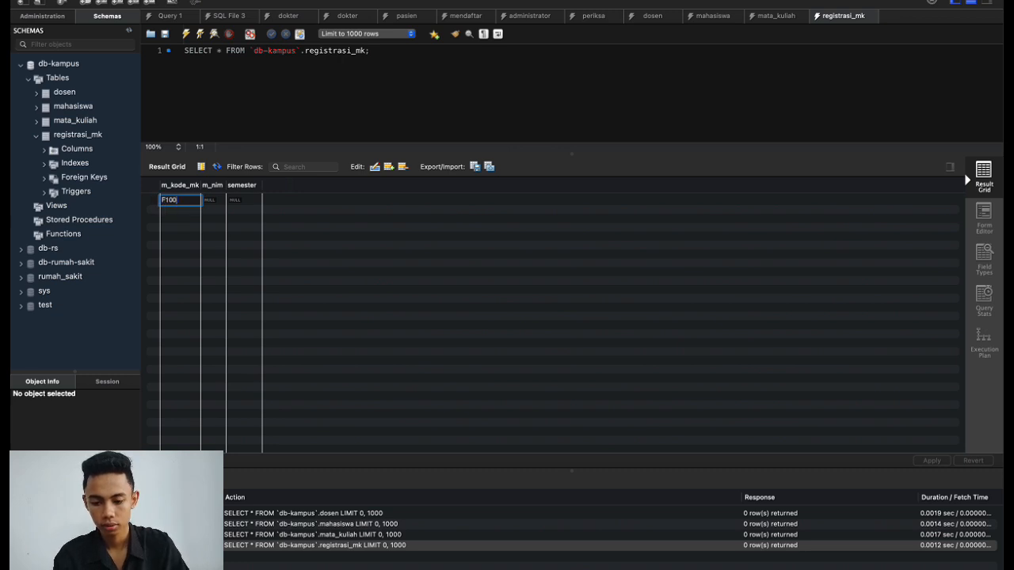
{"action": "left_click", "coordinate": [212, 203]}
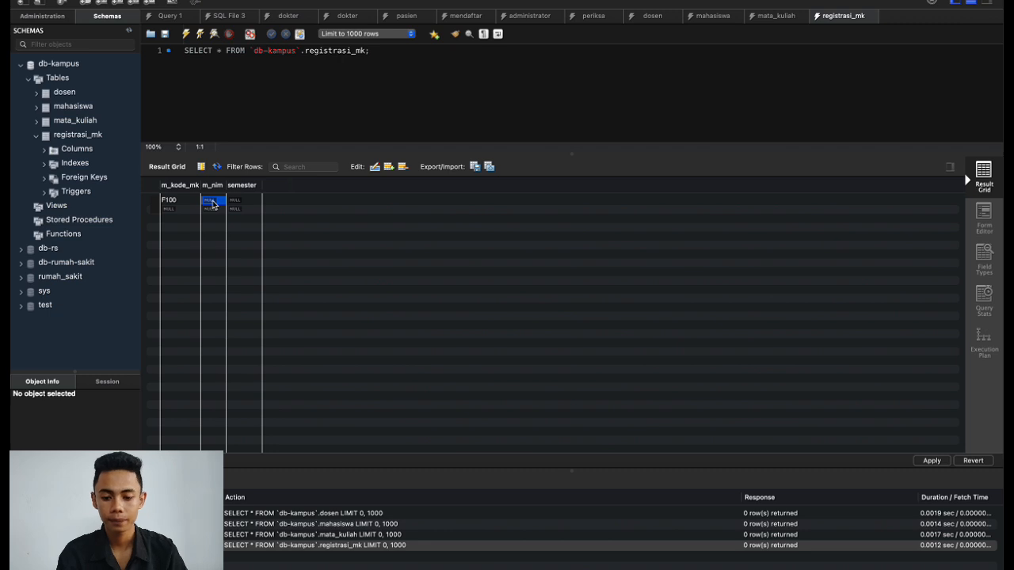
Enter the student's NIM in m_nim and semester 3 for that row.
{"action": "double_click", "coordinate": [212, 202]}
{"action": "type", "text": "F1"}
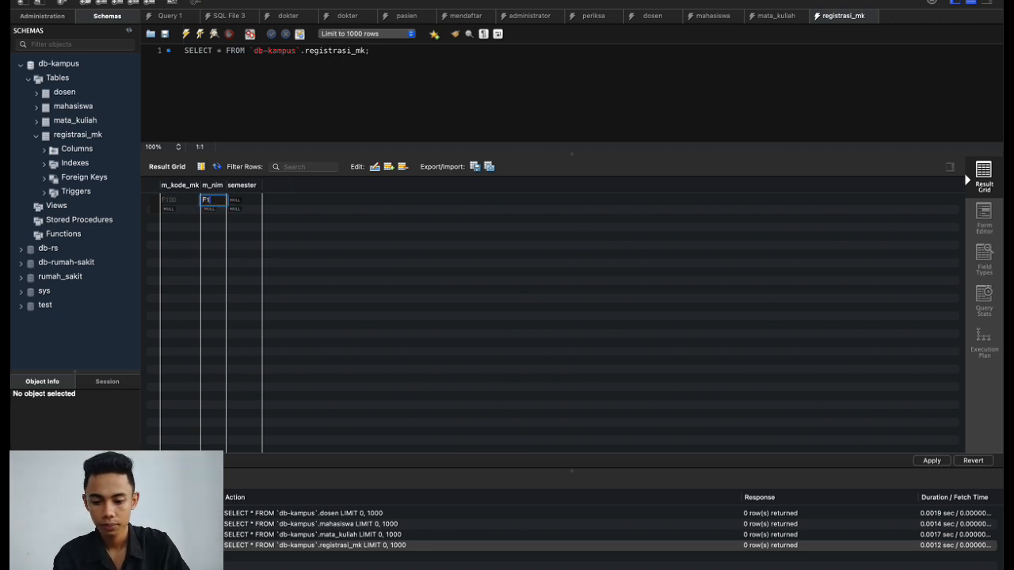
{"action": "type", "text": "G123"}
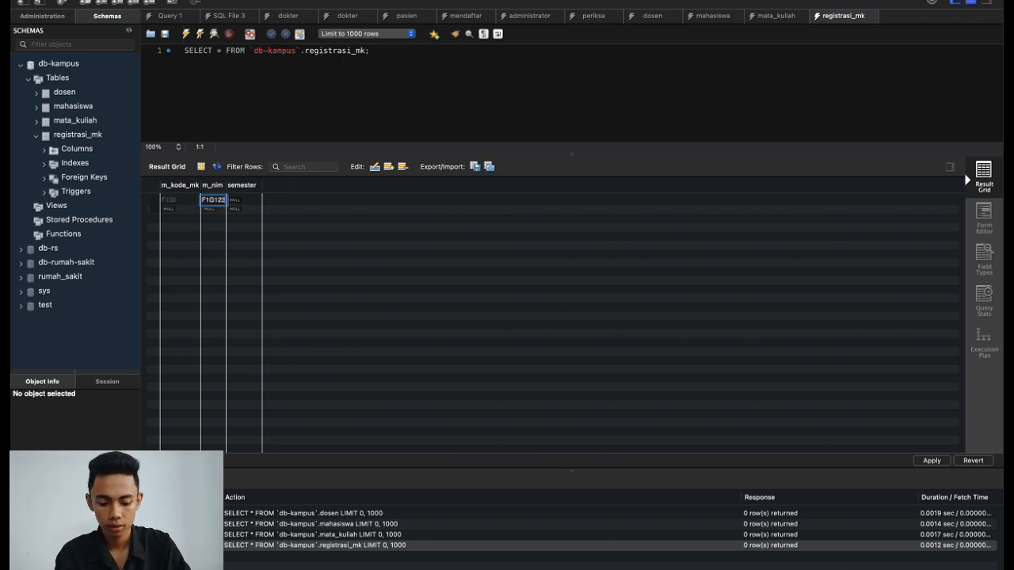
{"action": "type", "text": "45"}
{"action": "left_click", "coordinate": [303, 213]}
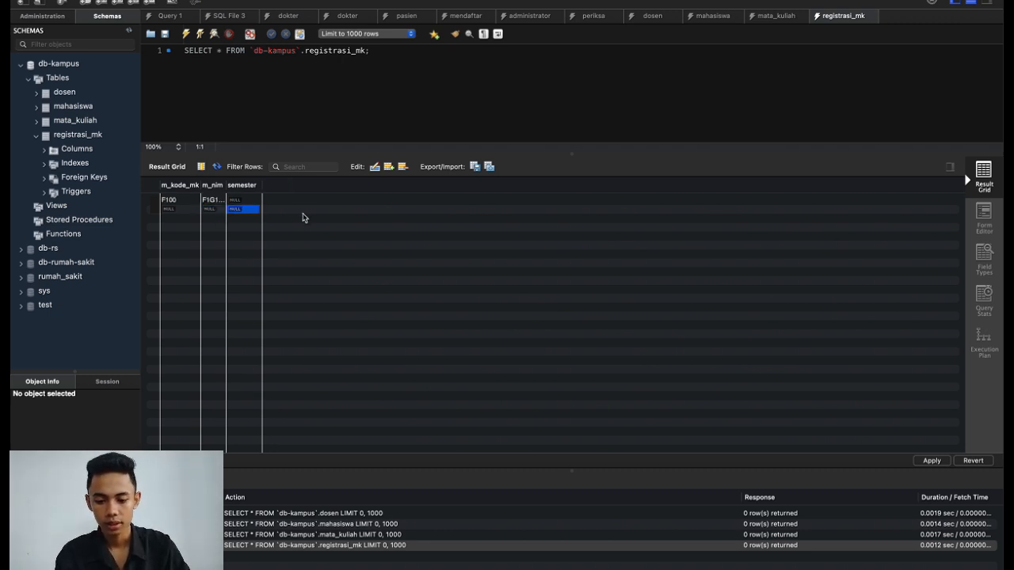
{"action": "double_click", "coordinate": [254, 204]}
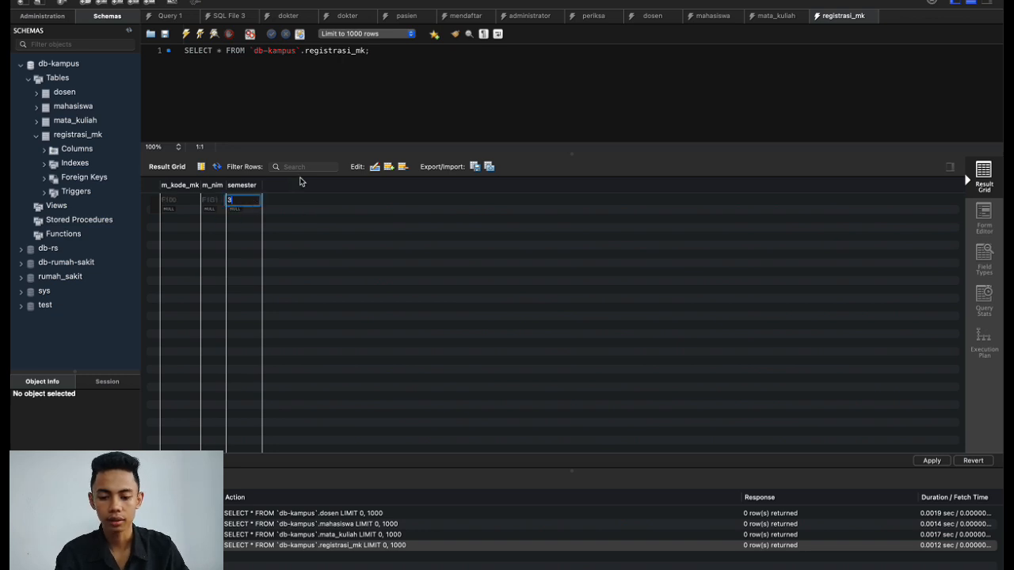
{"action": "type", "text": "3"}
{"action": "left_click", "coordinate": [476, 115]}
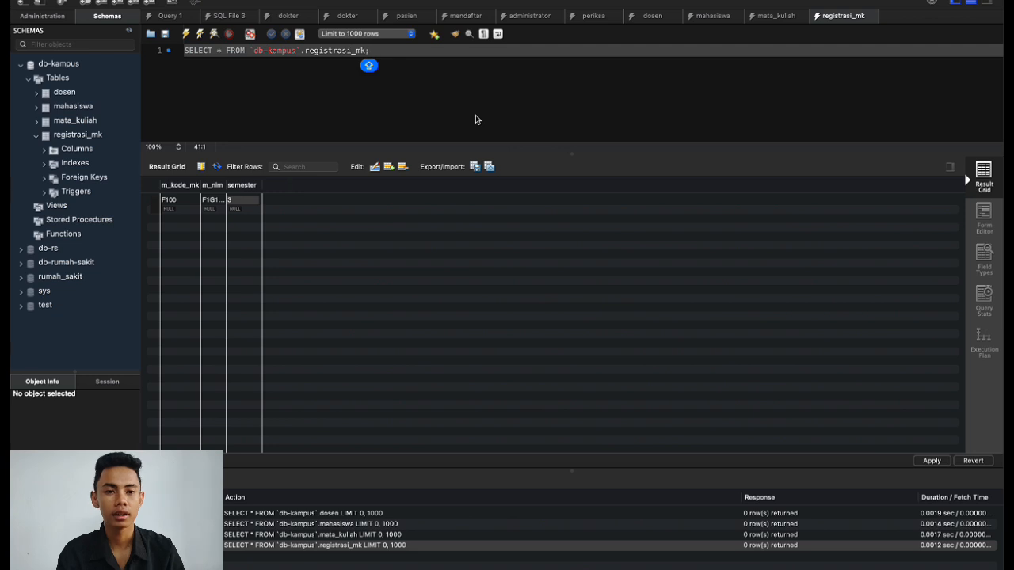
Collapse registrasi_mk and open the dosen table's rows from the schema list.
{"action": "left_click", "coordinate": [36, 137]}
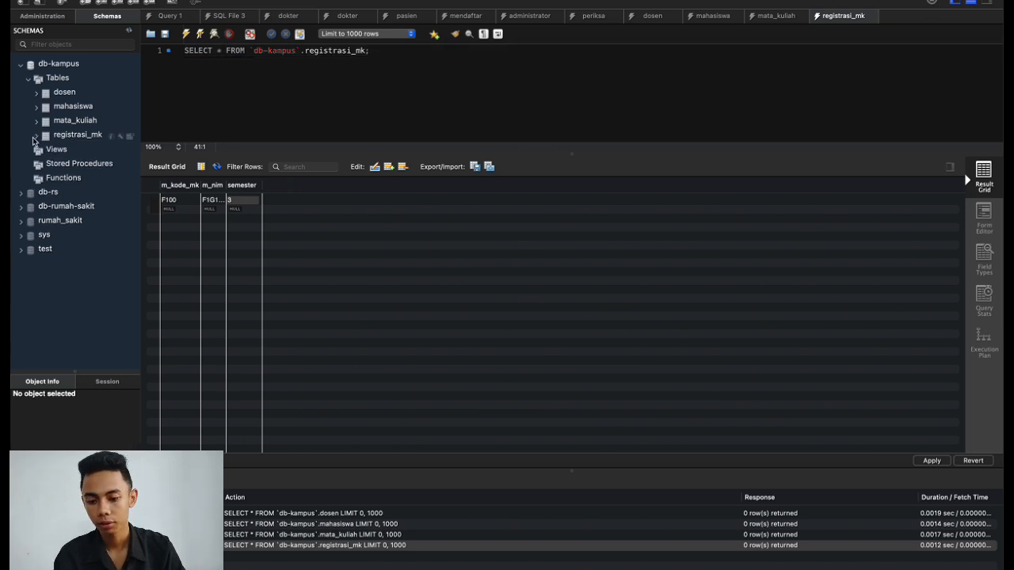
{"action": "left_click", "coordinate": [36, 94]}
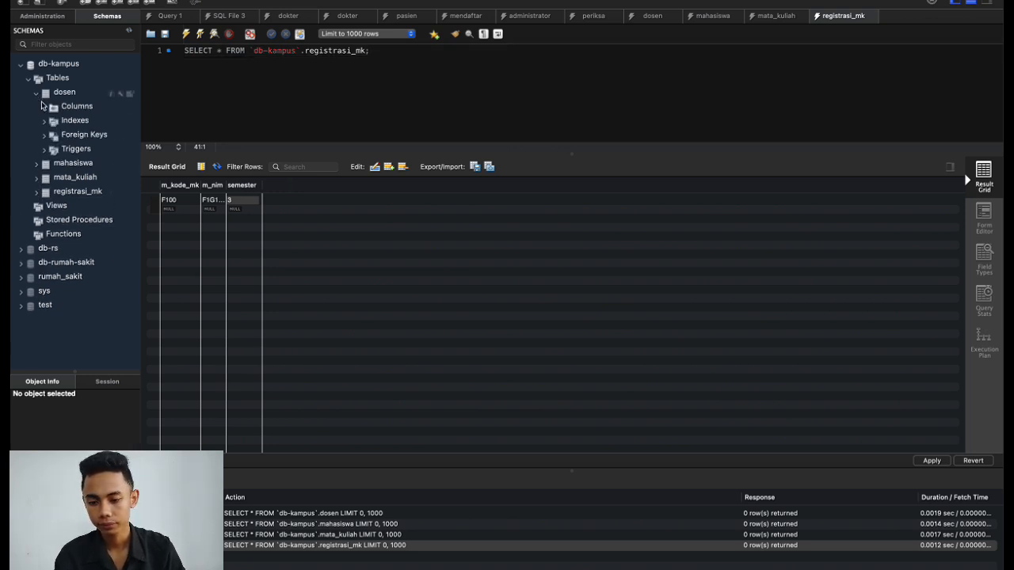
{"action": "left_click", "coordinate": [129, 94]}
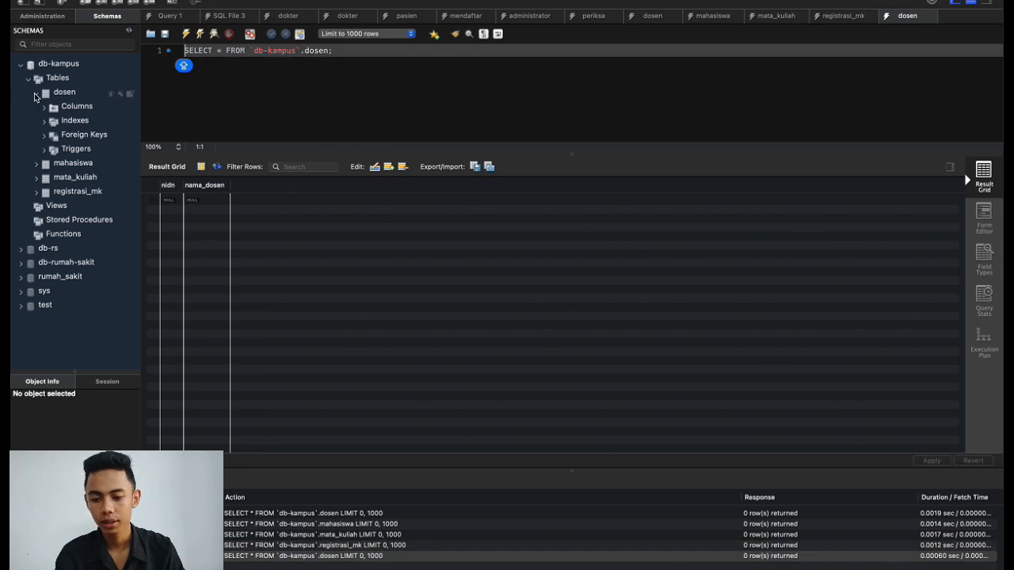
{"action": "left_click", "coordinate": [36, 94]}
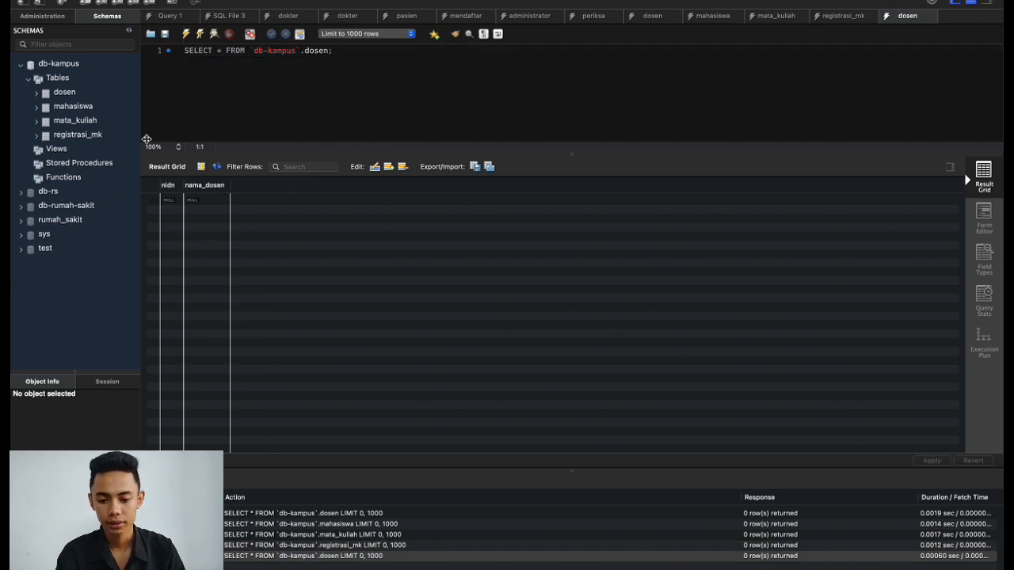
Enter nidn 123 in a new dosen row and start typing the lecturer's name.
{"action": "left_click", "coordinate": [170, 203]}
{"action": "double_click", "coordinate": [170, 202]}
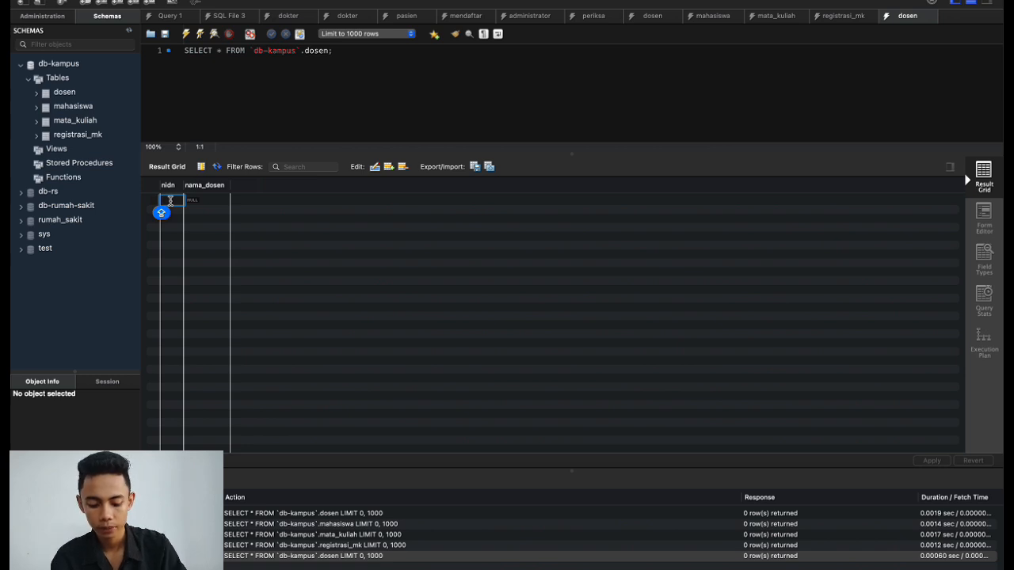
{"action": "type", "text": "F"}
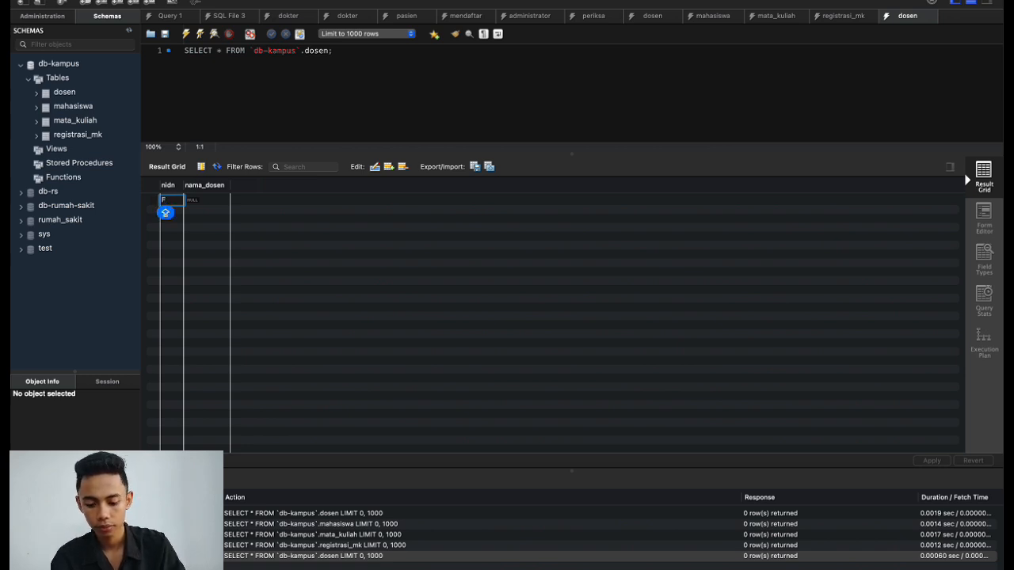
{"action": "key", "text": "BackSpace"}
{"action": "key", "text": "Caps_Lock"}
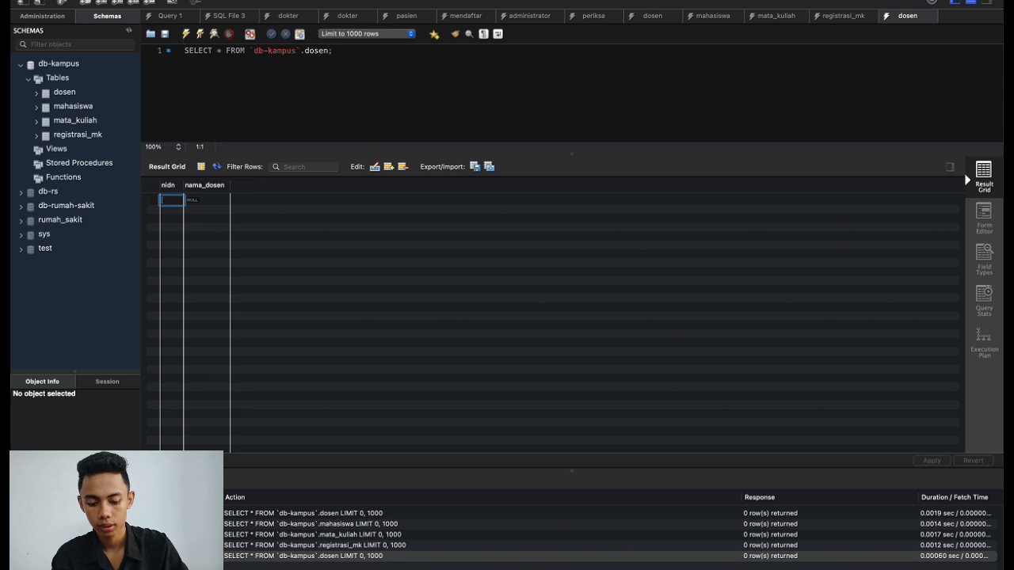
{"action": "type", "text": "123"}
{"action": "left_click", "coordinate": [193, 201]}
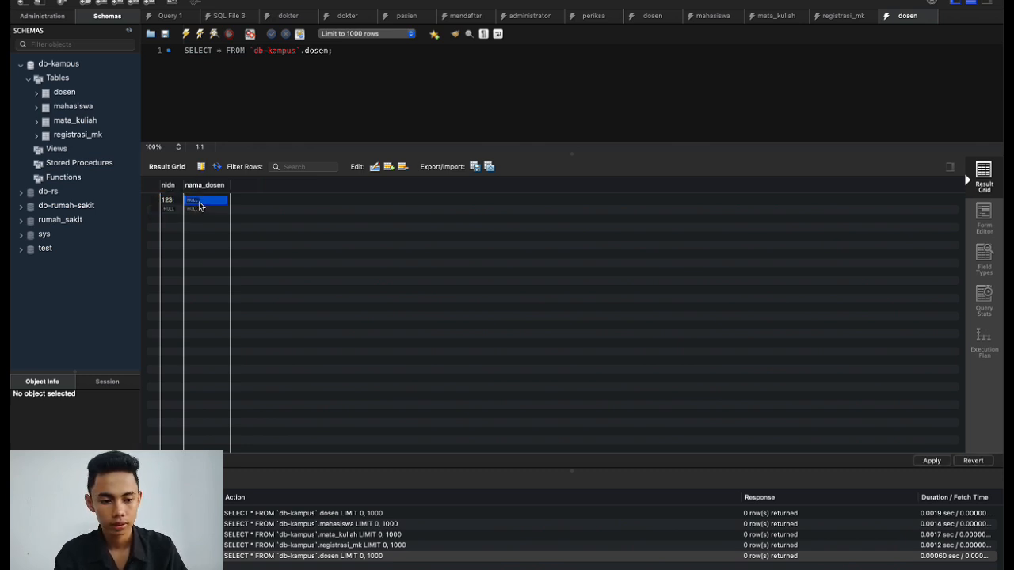
{"action": "double_click", "coordinate": [200, 205]}
{"action": "type", "text": "G"}
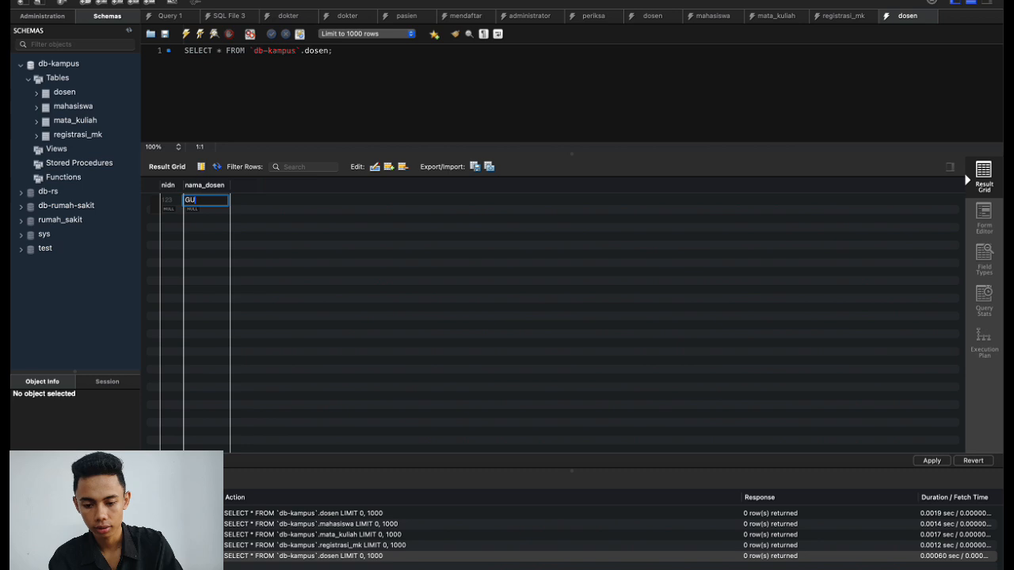
{"action": "type", "text": "UST"}
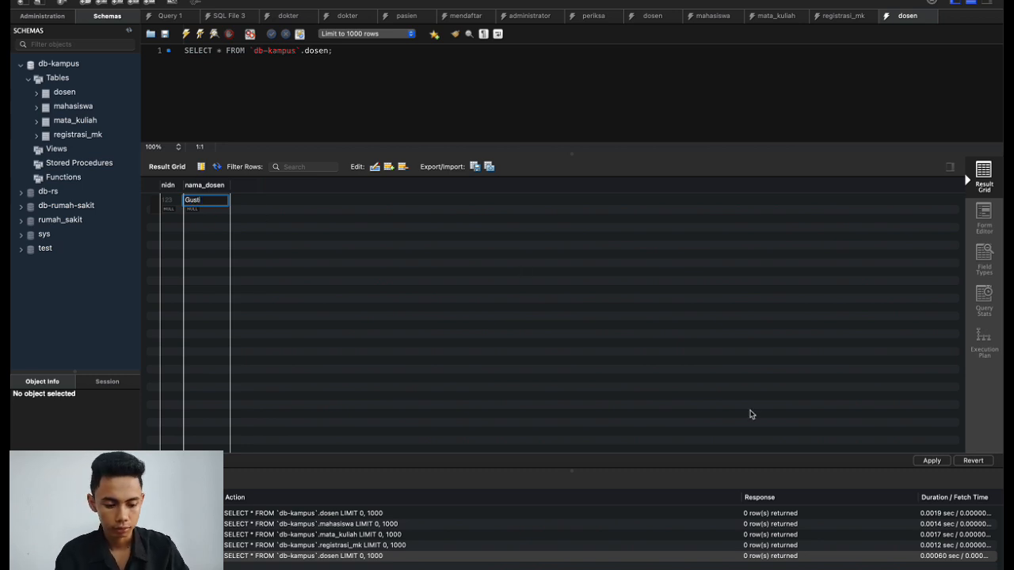
Apply the new dosen row, which fails because nama_dosen has no value.
{"action": "left_click", "coordinate": [932, 463]}
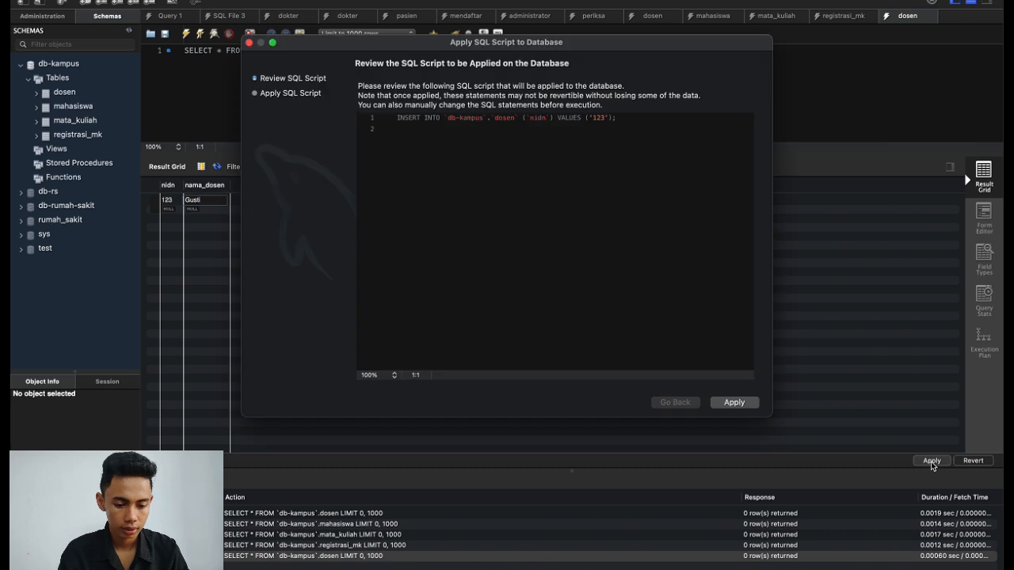
{"action": "left_click", "coordinate": [751, 406]}
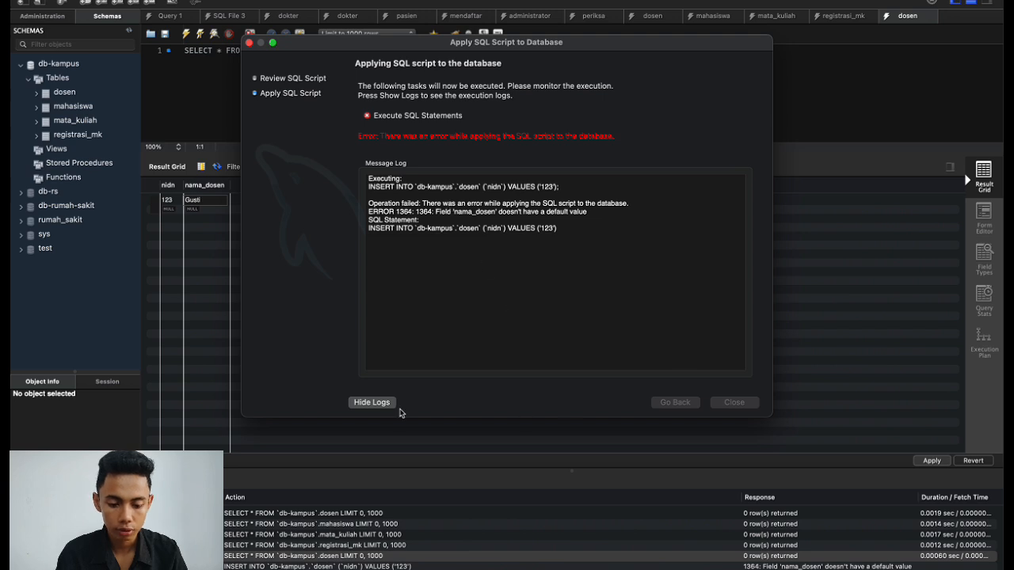
Dismiss the failed insert report and open a fresh dosen query tab from the schema list.
{"action": "left_click", "coordinate": [249, 43]}
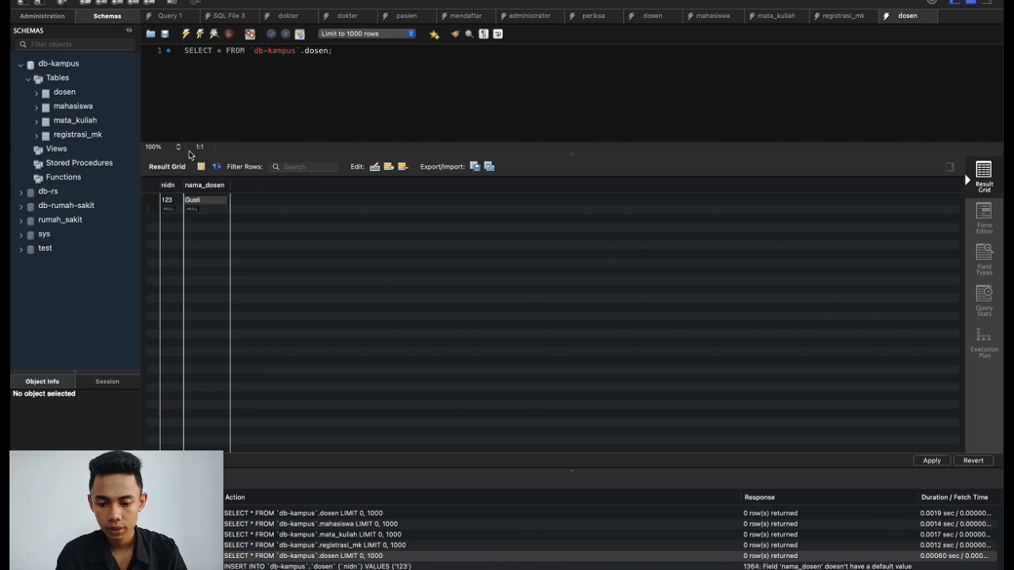
{"action": "left_click", "coordinate": [37, 93]}
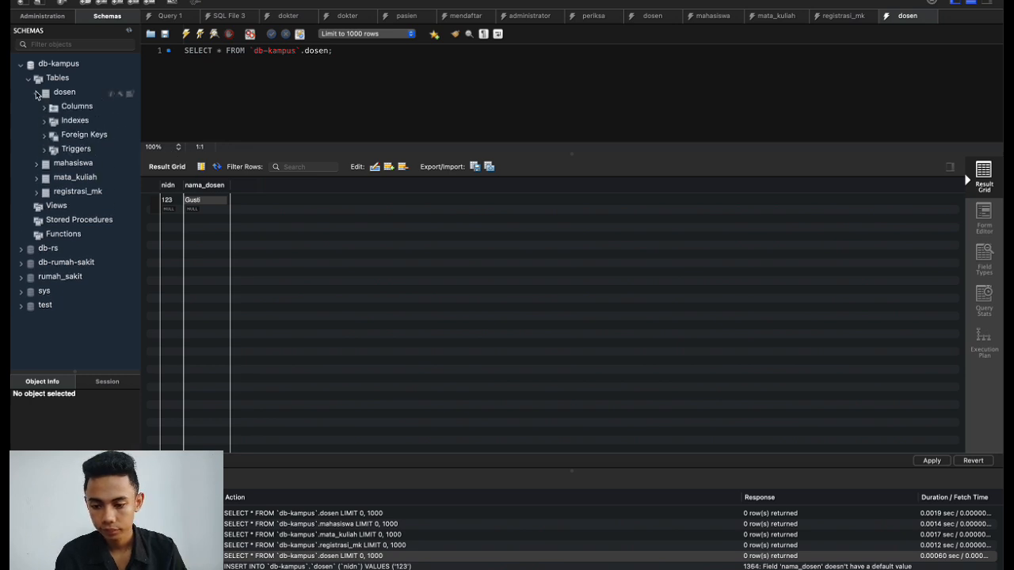
{"action": "left_click", "coordinate": [131, 93]}
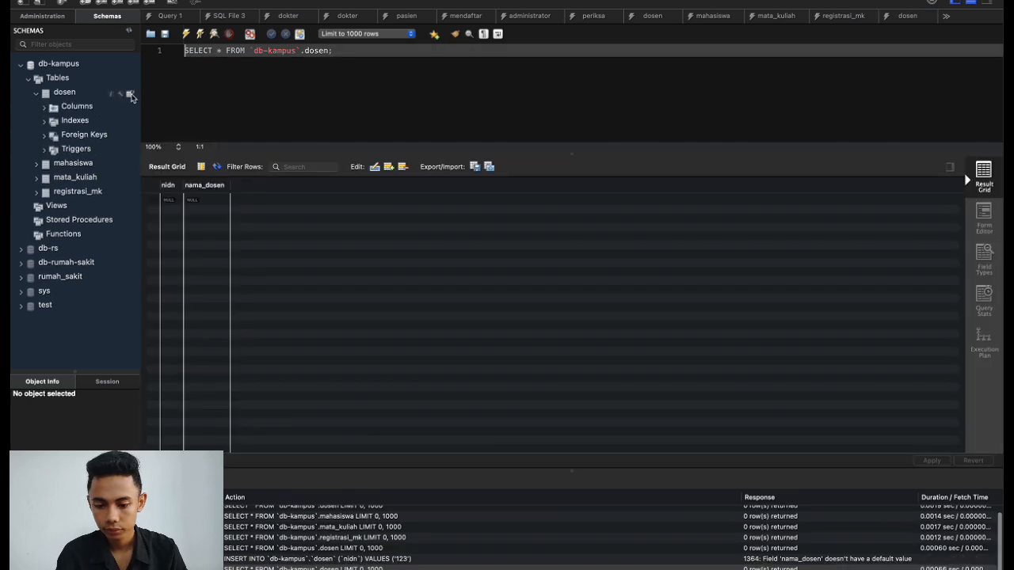
{"action": "left_click", "coordinate": [889, 20]}
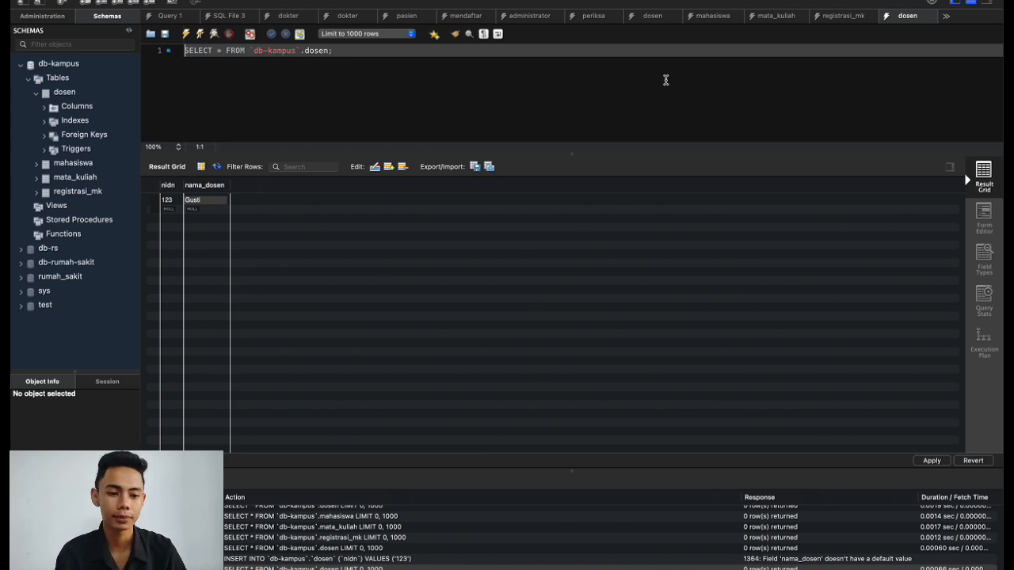
Try applying the pending registrasi_mk row; dismiss ERROR 1366 rejecting 'F100' for m_kode_mk.
{"action": "left_click", "coordinate": [842, 22]}
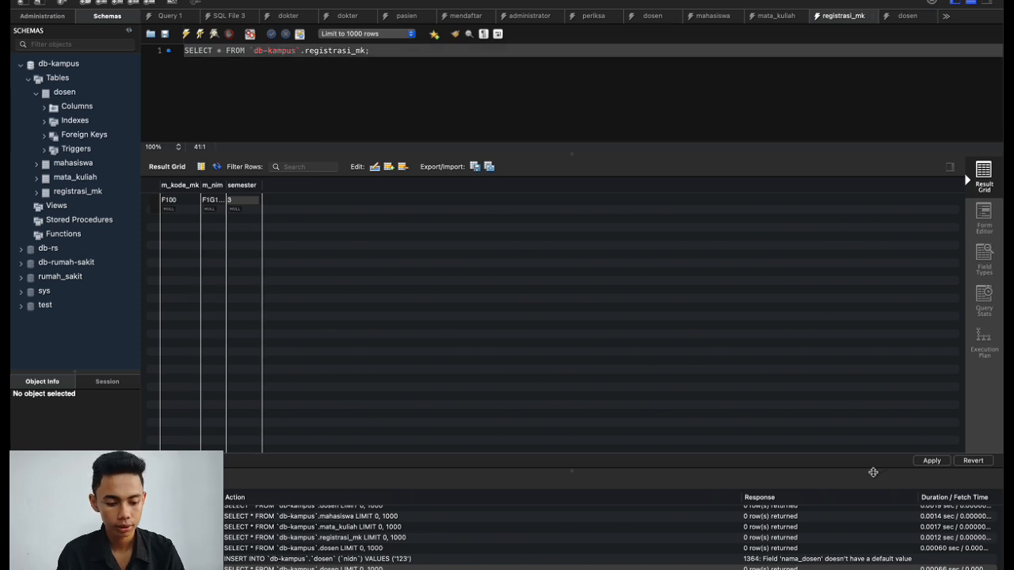
{"action": "left_click", "coordinate": [931, 460]}
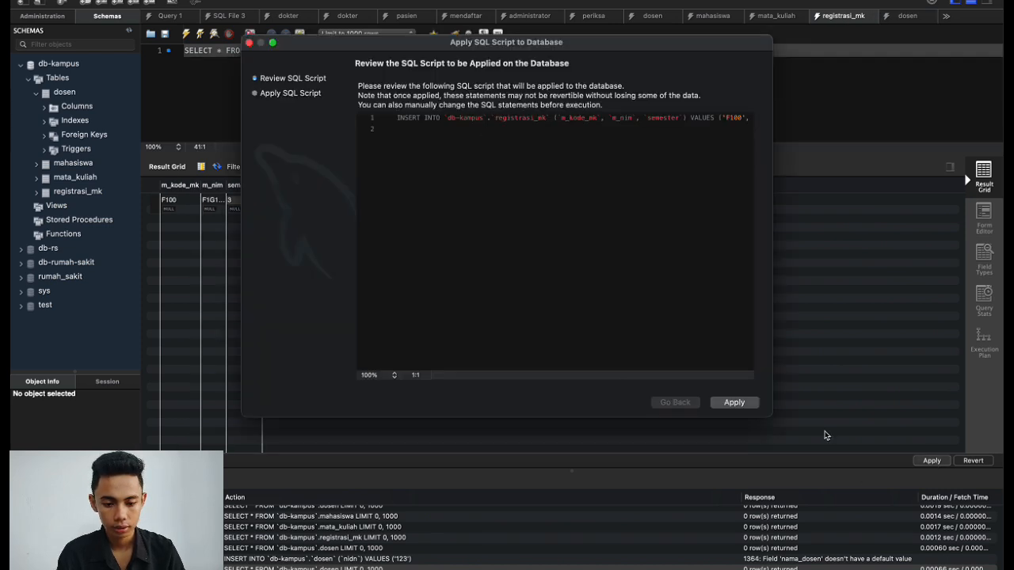
{"action": "left_click", "coordinate": [733, 402]}
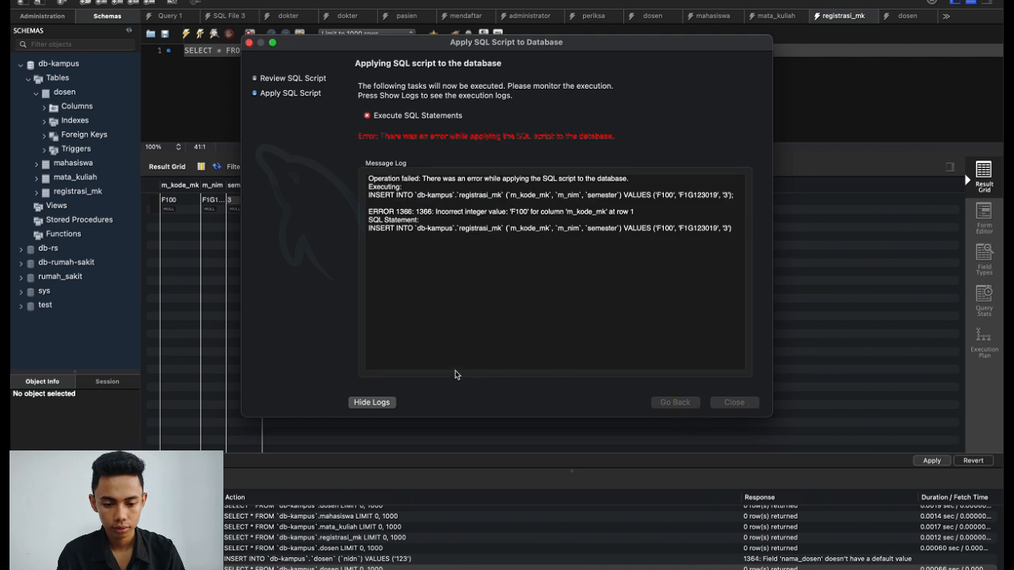
{"action": "left_click", "coordinate": [249, 42]}
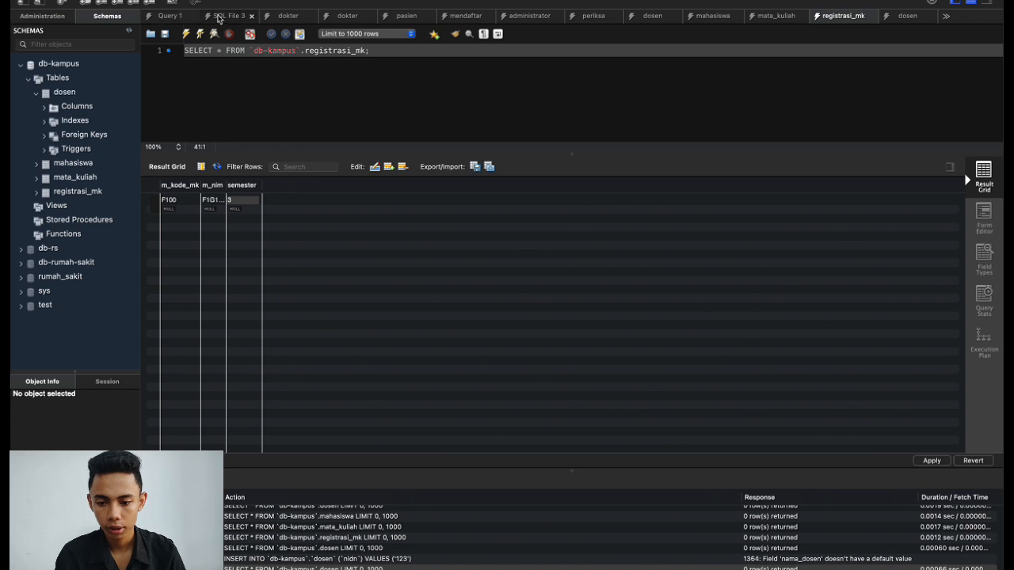
Close SQL File 3, dokter, mendaftar, administrator, periksa, pasien and duplicate dosen tabs; collapse db-kampus Tables.
{"action": "left_click", "coordinate": [251, 17]}
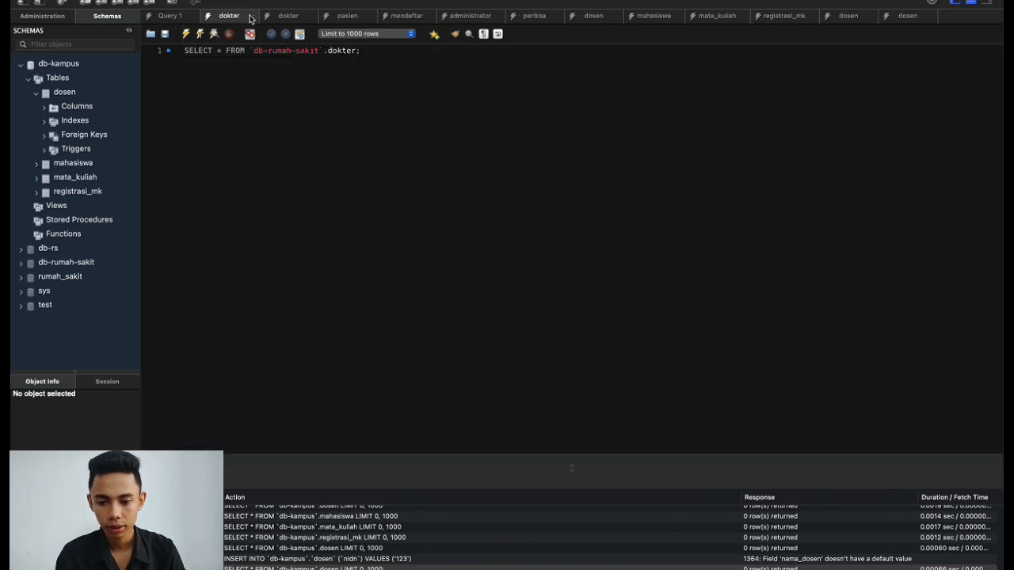
{"action": "left_click", "coordinate": [252, 17]}
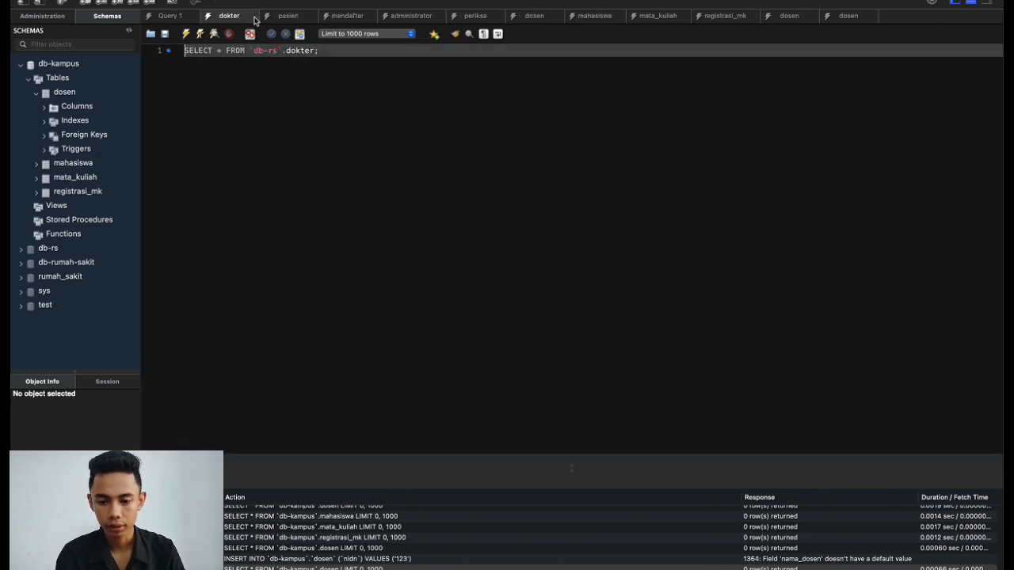
{"action": "left_click", "coordinate": [253, 16]}
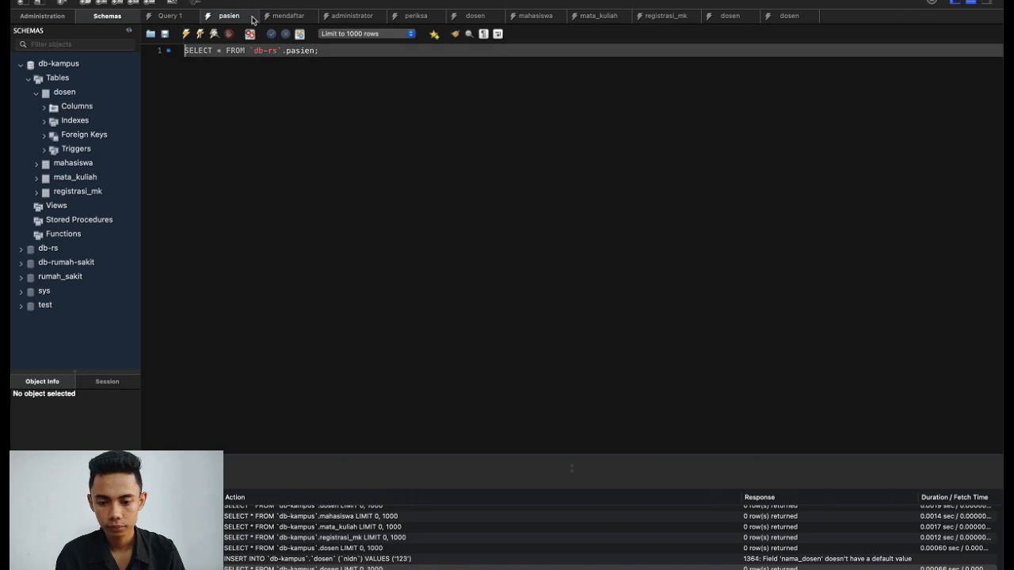
{"action": "left_click", "coordinate": [308, 17]}
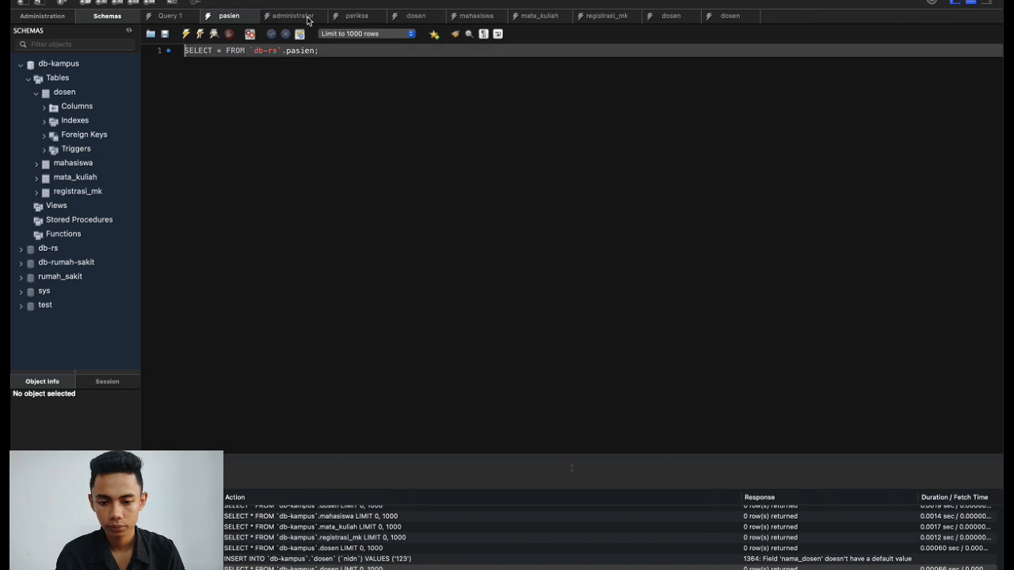
{"action": "left_click", "coordinate": [309, 17]}
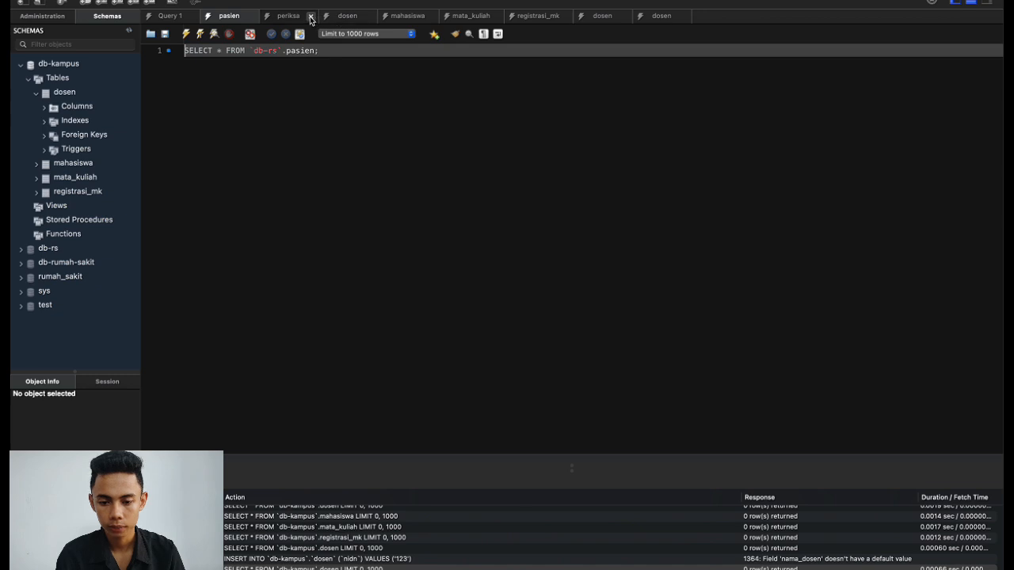
{"action": "left_click", "coordinate": [310, 17]}
{"action": "left_click", "coordinate": [255, 17]}
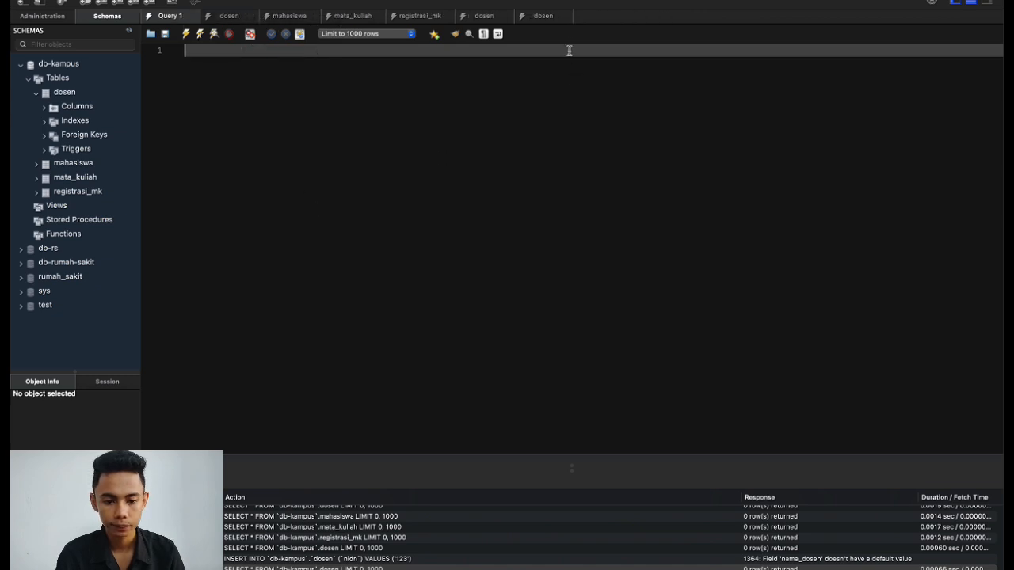
{"action": "left_click", "coordinate": [568, 16]}
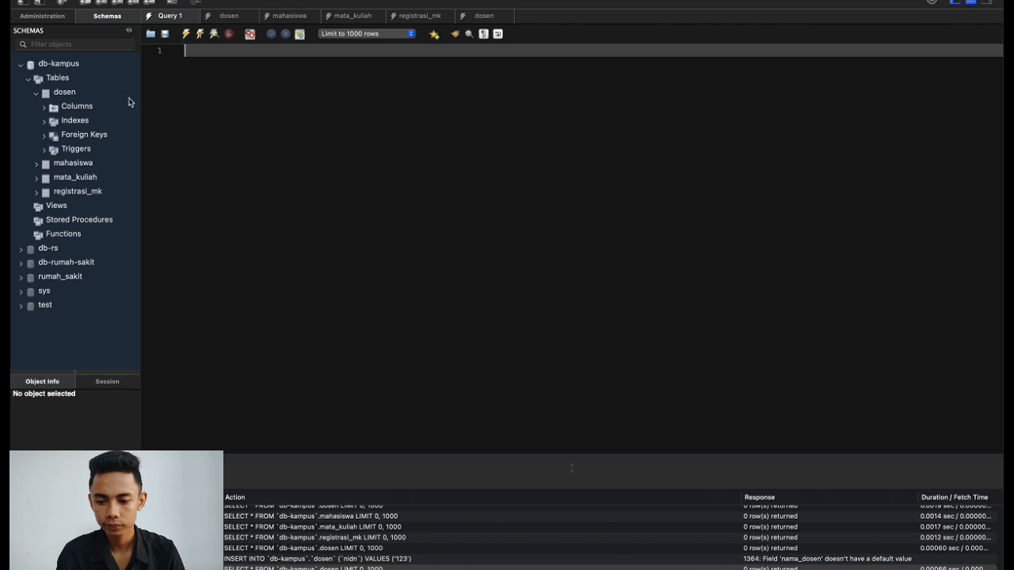
{"action": "left_click", "coordinate": [36, 94]}
{"action": "left_click", "coordinate": [30, 80]}
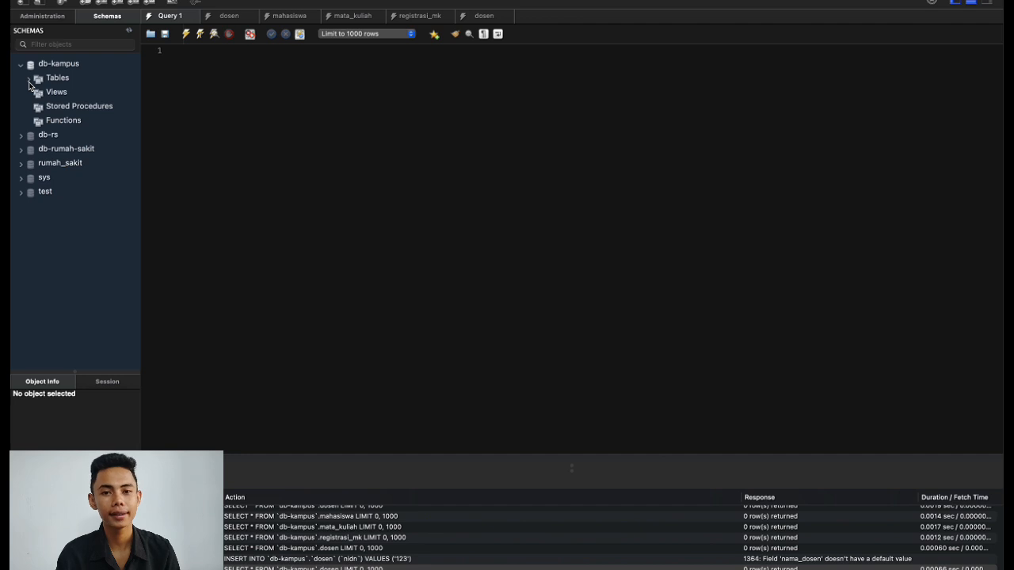
Apply the pending dosen row with nidn 123 and the lecturer's name to db-kampus.
{"action": "left_click", "coordinate": [225, 17]}
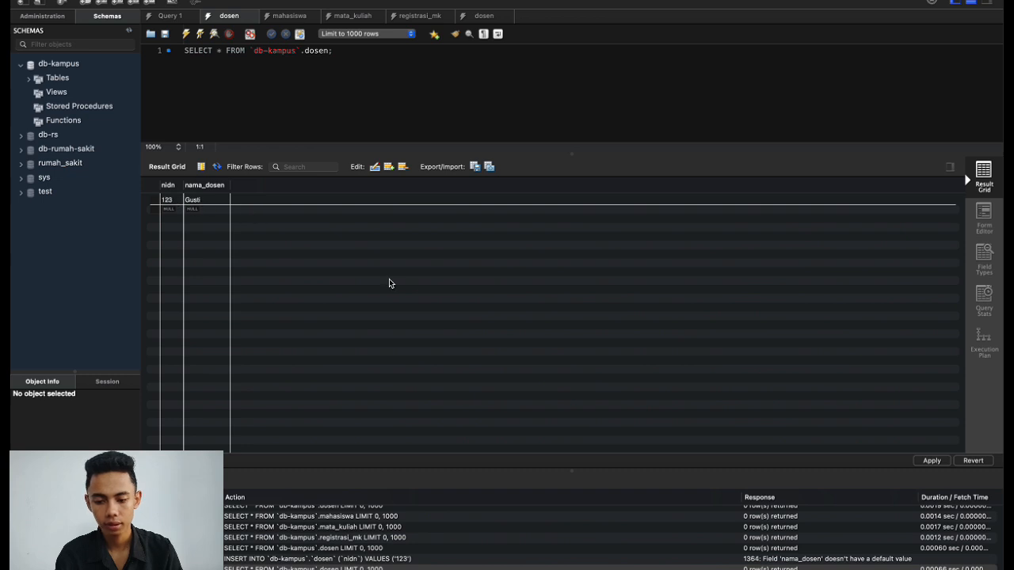
{"action": "left_click", "coordinate": [925, 463]}
{"action": "left_click", "coordinate": [743, 402]}
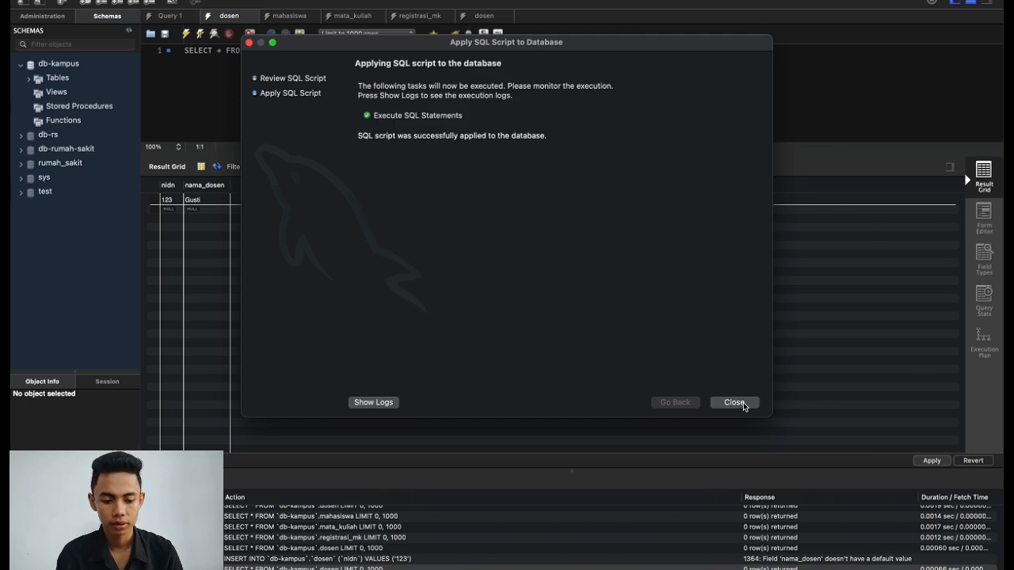
{"action": "left_click", "coordinate": [743, 402]}
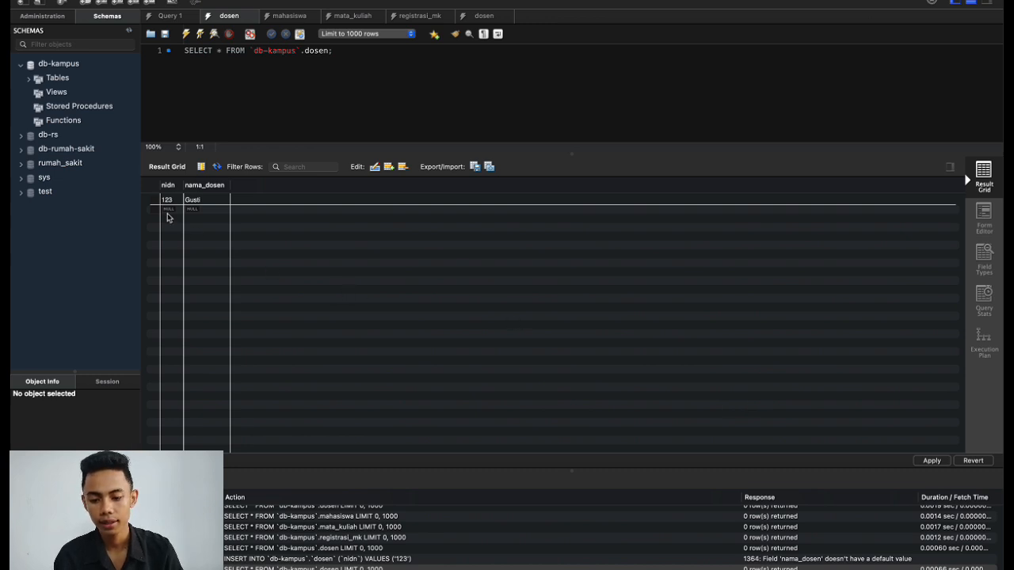
Autofit the mahasiswa nim and nama_mahasiswa columns to show full values.
{"action": "left_click", "coordinate": [274, 19]}
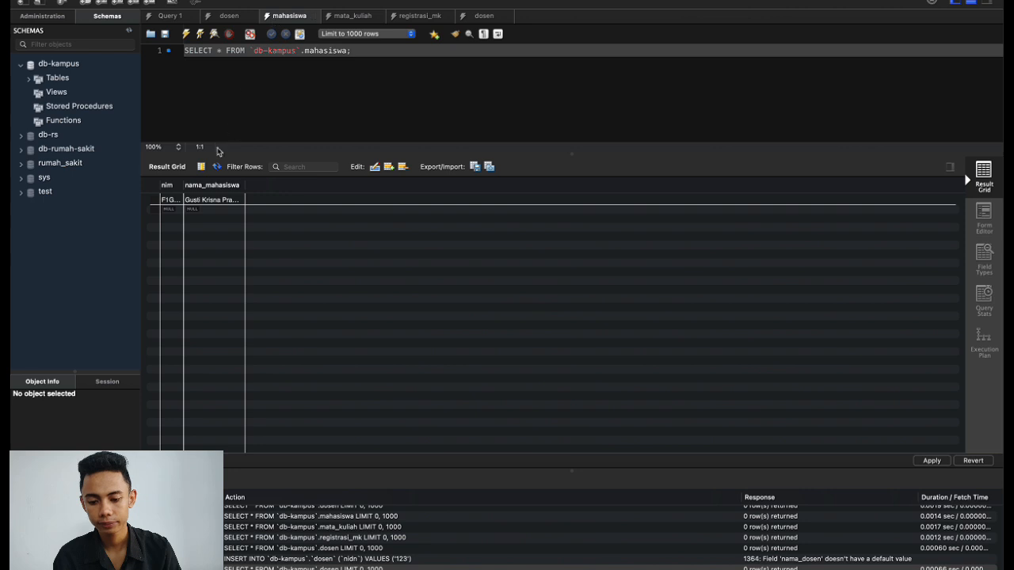
{"action": "double_click", "coordinate": [183, 185]}
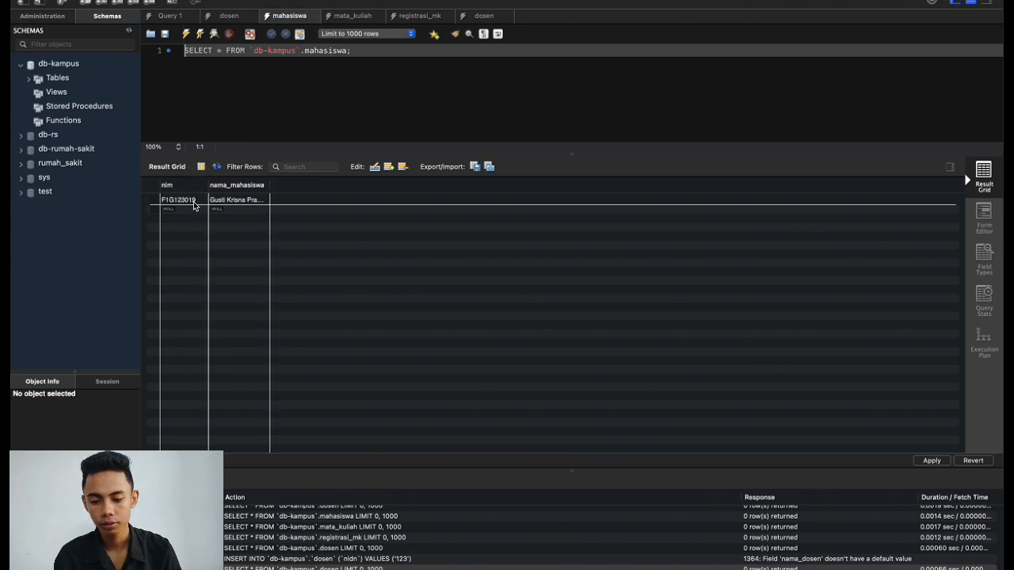
{"action": "double_click", "coordinate": [269, 186]}
{"action": "left_click_drag", "start_coordinate": [284, 185], "coordinate": [287, 185]}
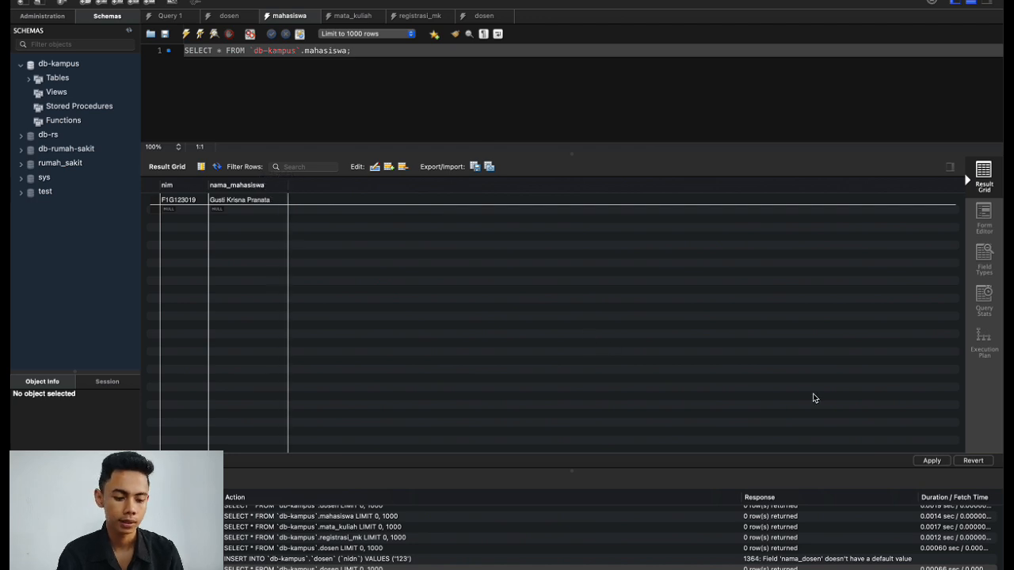
Apply the pending mahasiswa row to the database.
{"action": "left_click", "coordinate": [928, 461]}
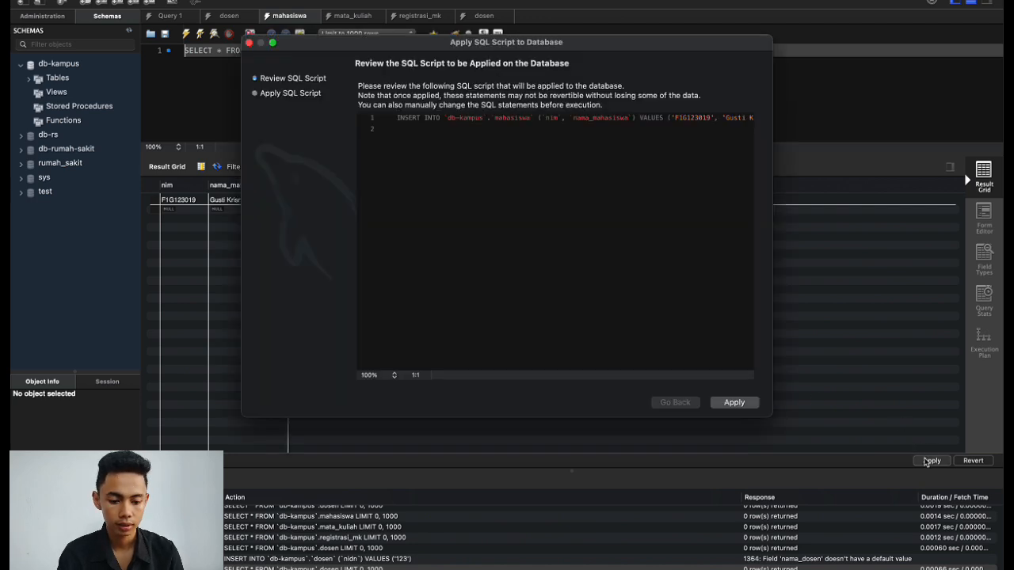
{"action": "left_click", "coordinate": [733, 403]}
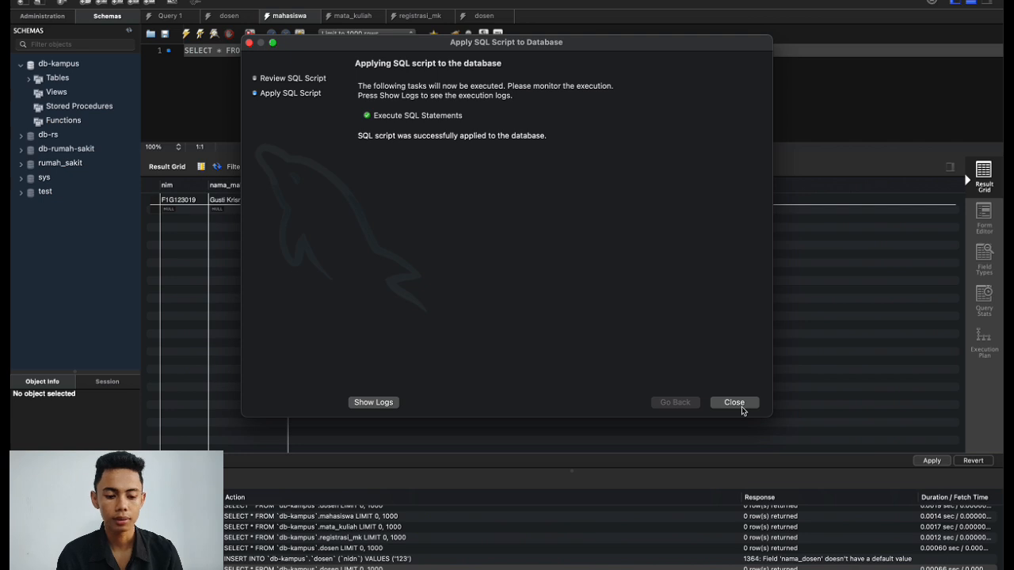
{"action": "left_click", "coordinate": [736, 404]}
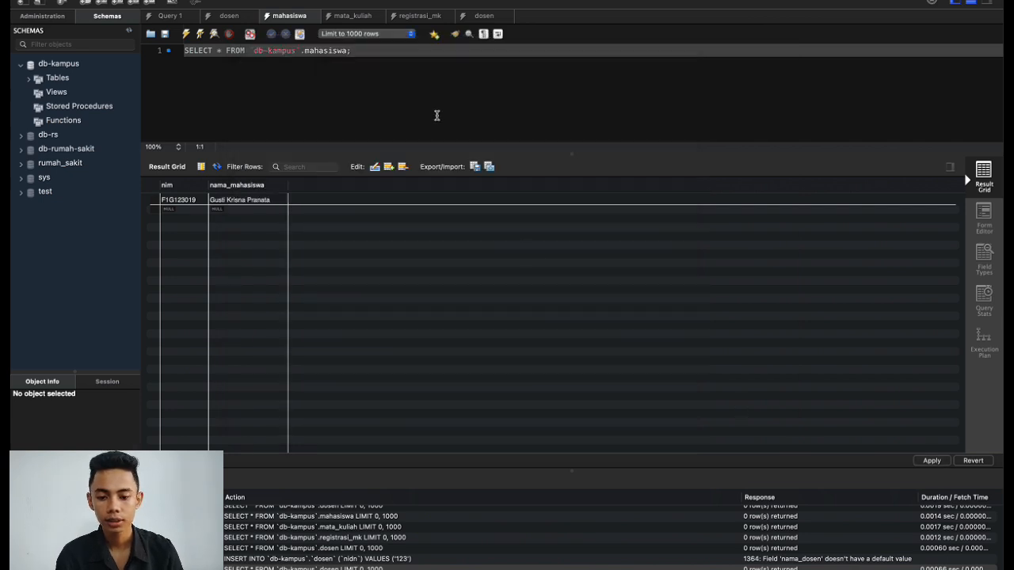
Widen the kode_mk and nama_mk columns in the mata_kuliah results.
{"action": "left_click", "coordinate": [359, 20]}
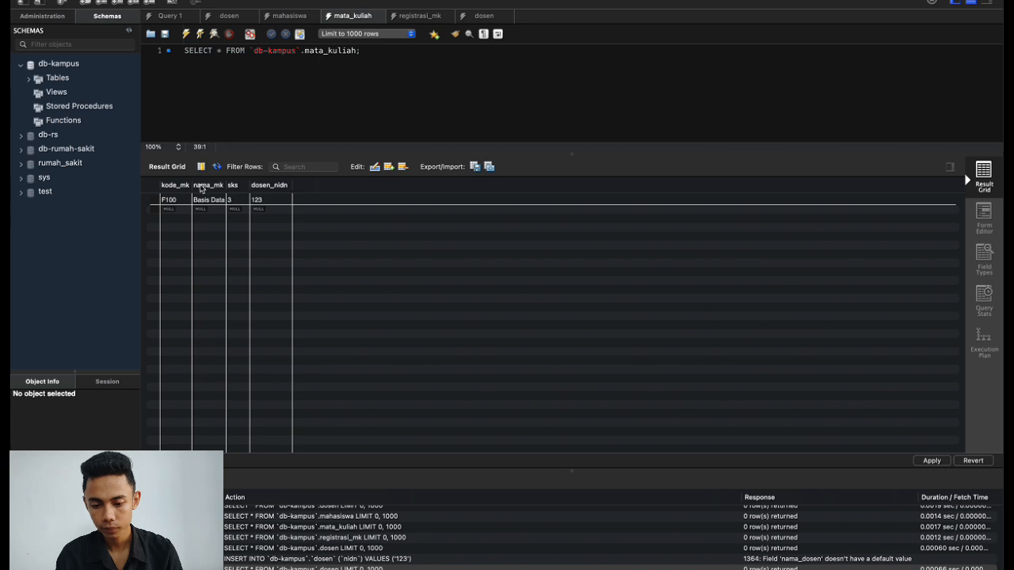
{"action": "left_click_drag", "start_coordinate": [191, 182], "coordinate": [214, 181]}
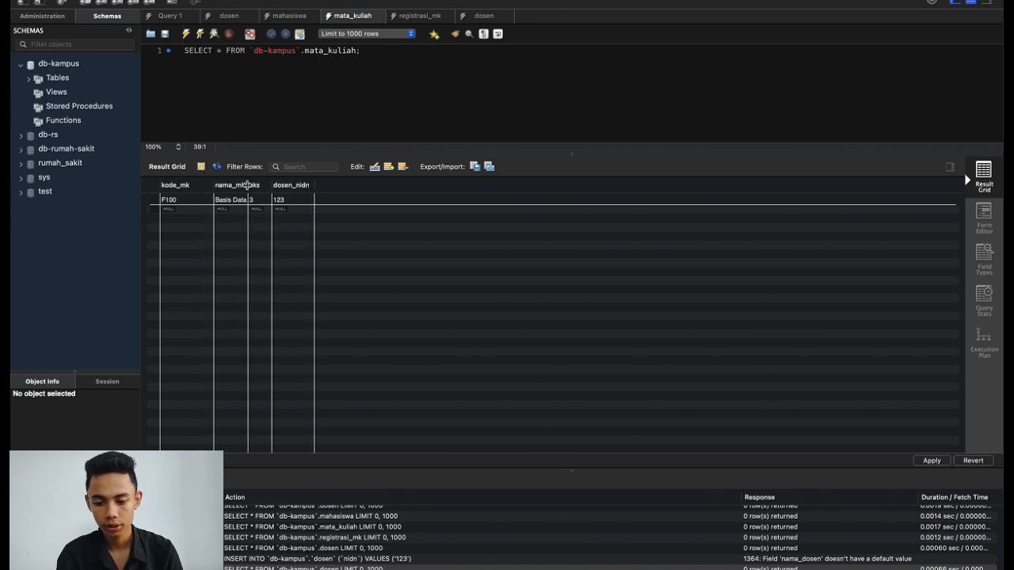
{"action": "left_click_drag", "start_coordinate": [248, 185], "coordinate": [294, 186]}
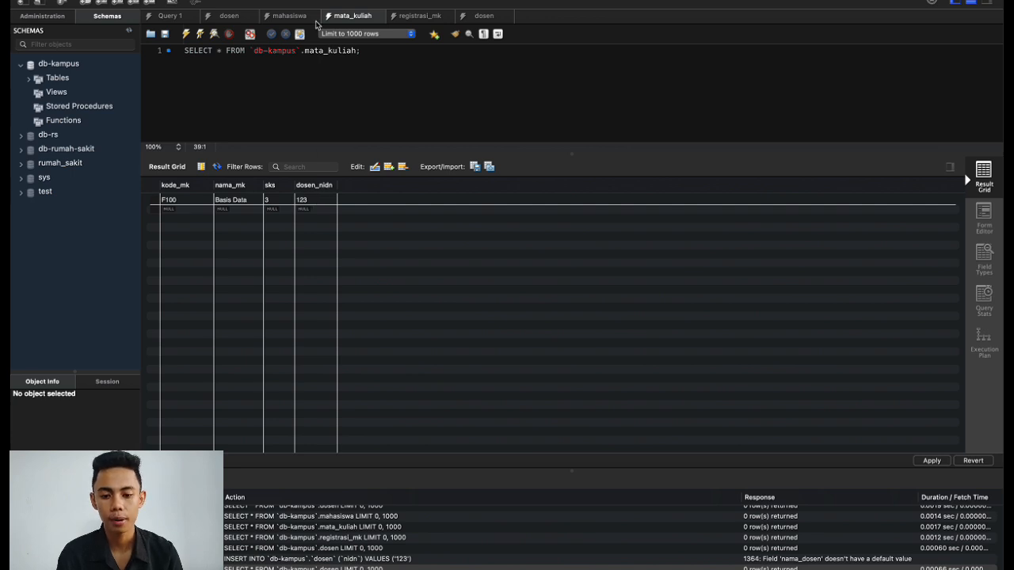
Check the dosen, mahasiswa and registrasi_mk data, then review the pending mata_kuliah row.
{"action": "left_click", "coordinate": [232, 16]}
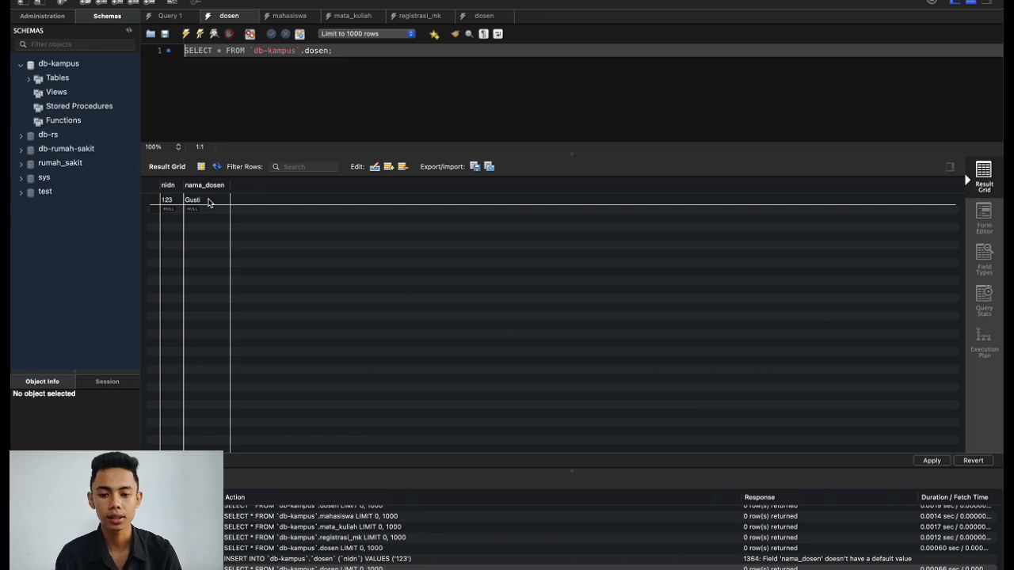
{"action": "left_click", "coordinate": [284, 18]}
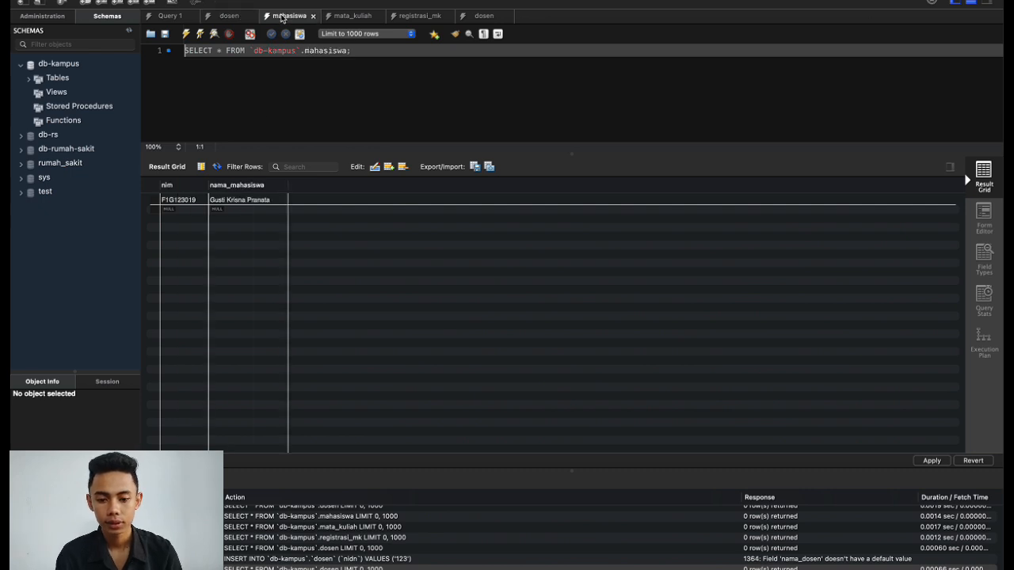
{"action": "left_click", "coordinate": [354, 22]}
{"action": "left_click", "coordinate": [423, 17]}
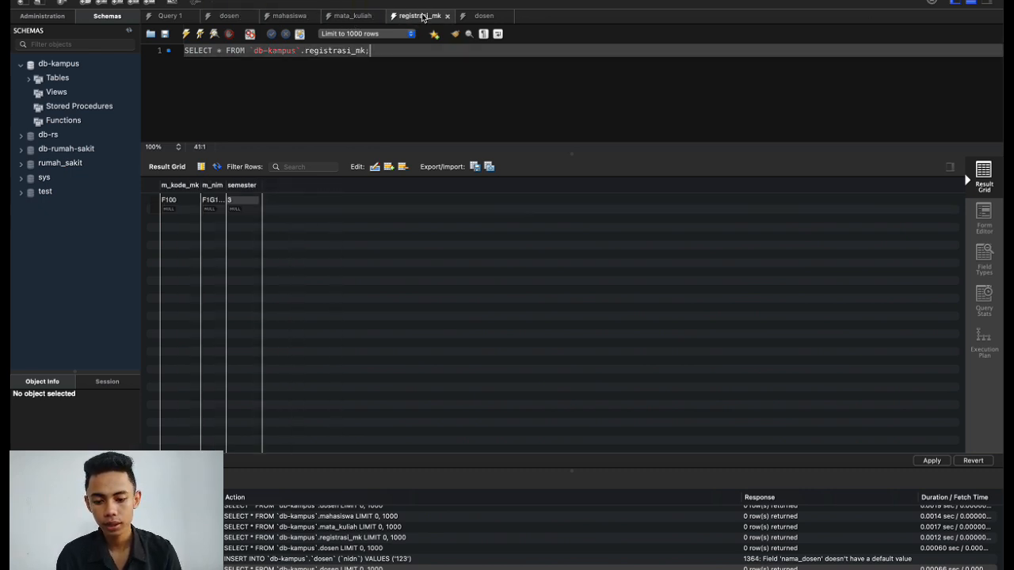
{"action": "left_click", "coordinate": [356, 17]}
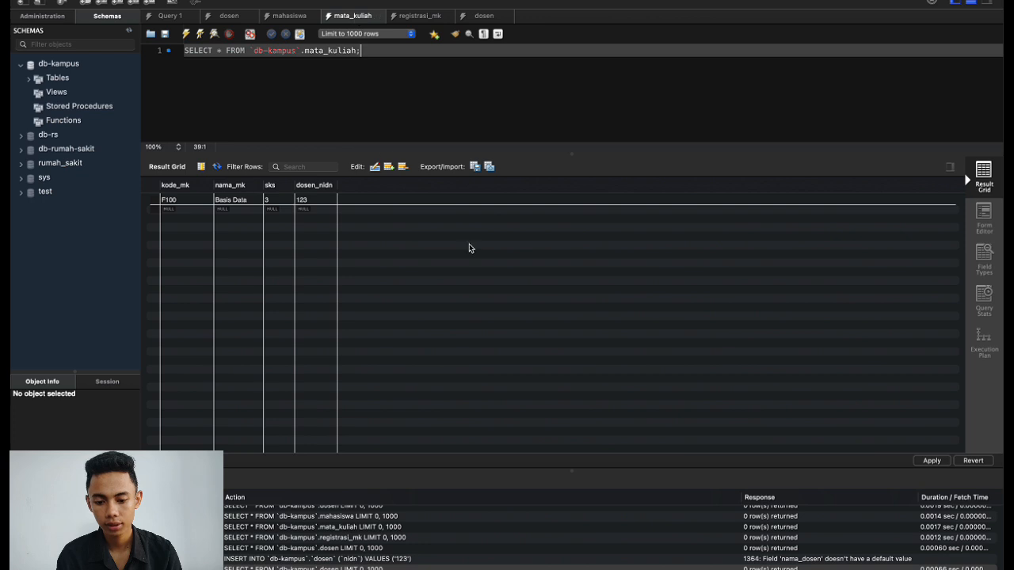
{"action": "left_click", "coordinate": [924, 461]}
{"action": "left_click", "coordinate": [744, 404]}
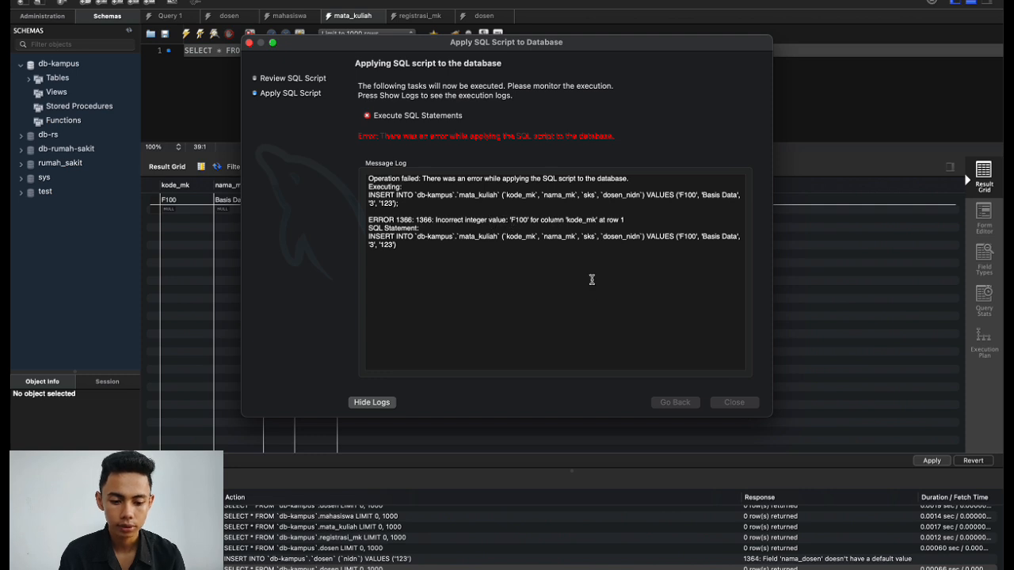
{"action": "left_click", "coordinate": [249, 42]}
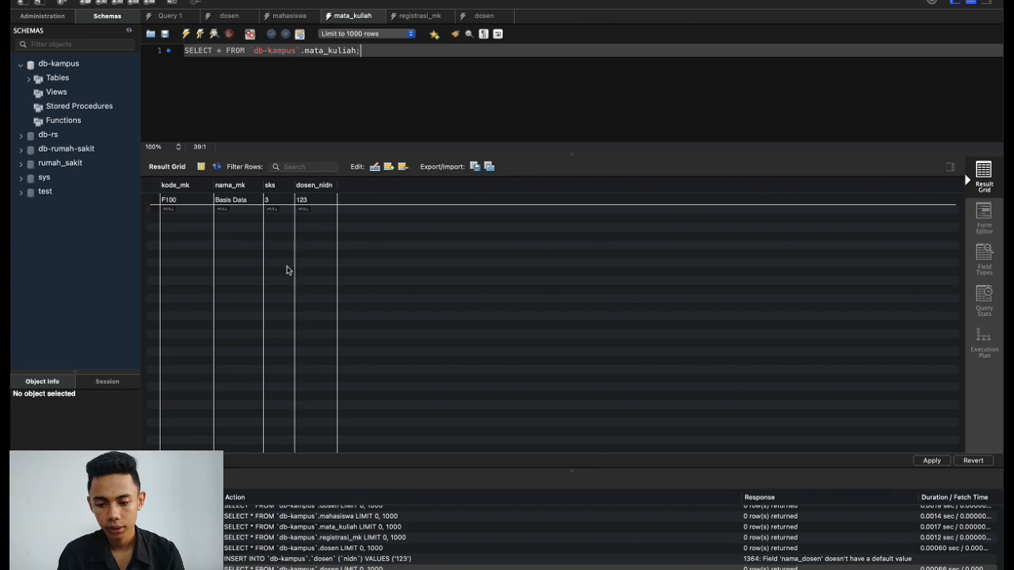
{"action": "key", "text": "ctrl+Left"}
{"action": "key", "text": "ctrl+Right"}
{"action": "key", "text": "ctrl+Right"}
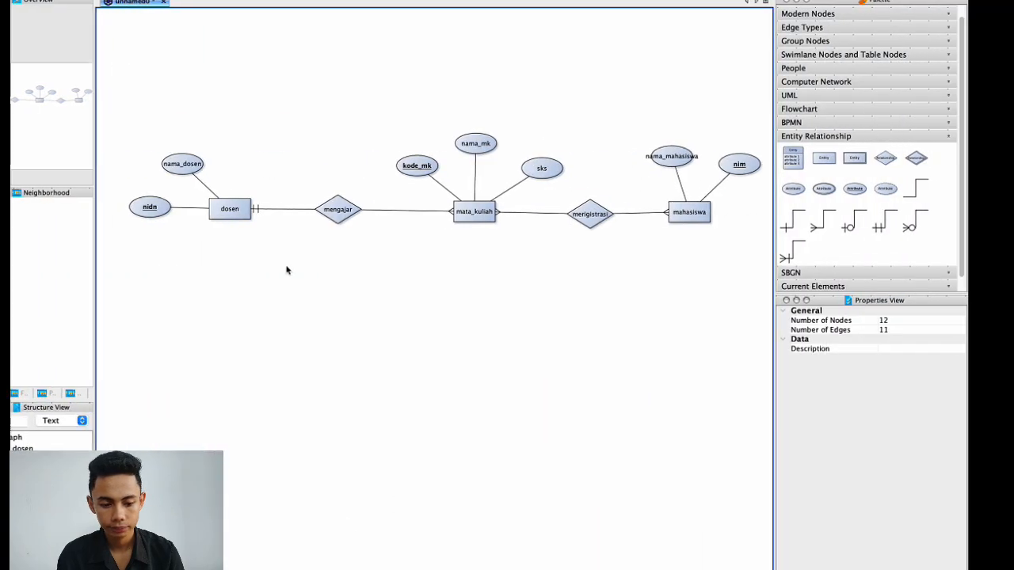
{"action": "key", "text": "ctrl+Left"}
{"action": "key", "text": "ctrl+Left"}
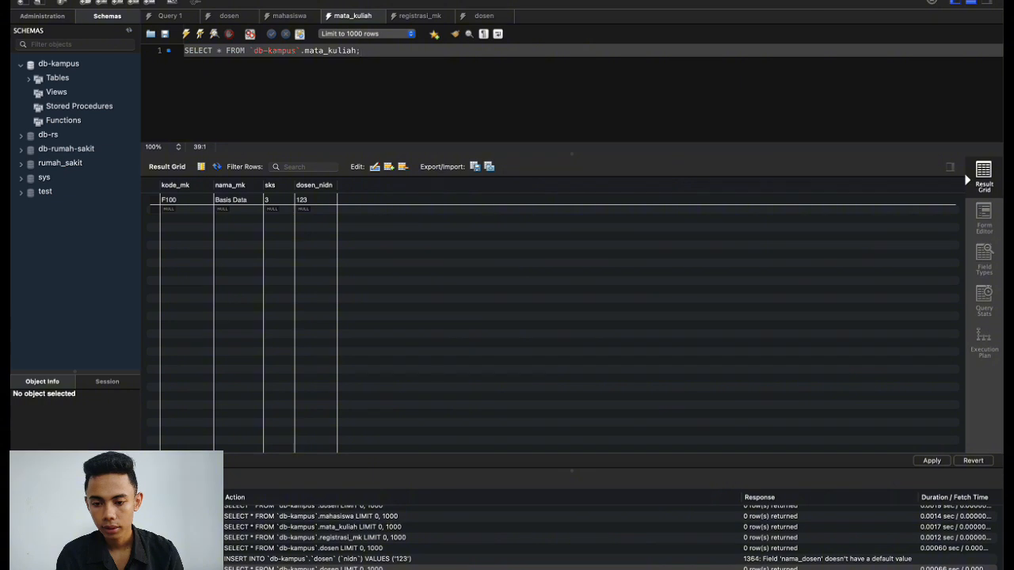
Replace the mata_kuliah kode_mk value F100 with 1123.
{"action": "left_click", "coordinate": [270, 1]}
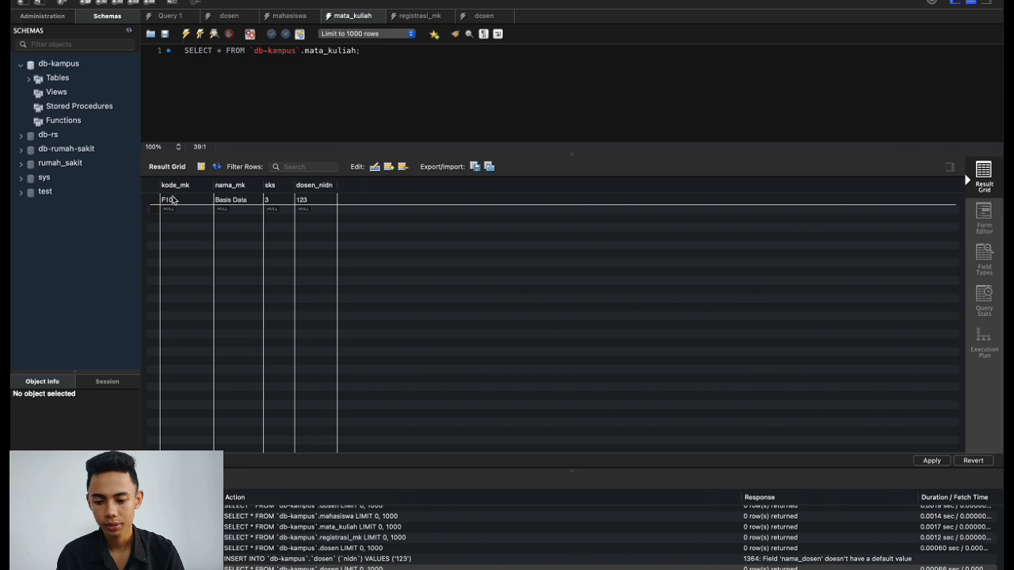
{"action": "left_click", "coordinate": [172, 199]}
{"action": "double_click", "coordinate": [175, 200]}
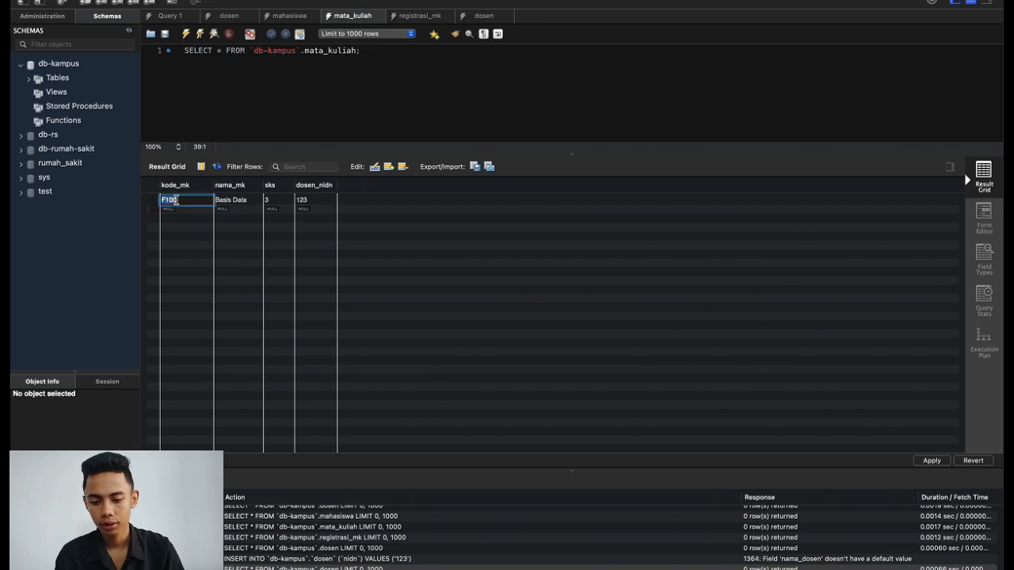
{"action": "key", "text": "BackSpace"}
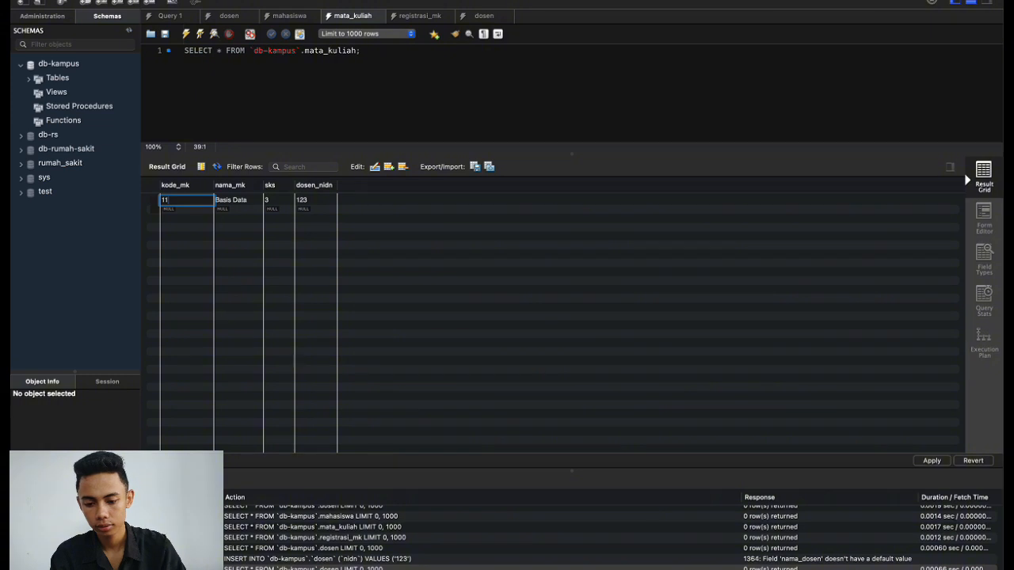
{"action": "type", "text": "1123"}
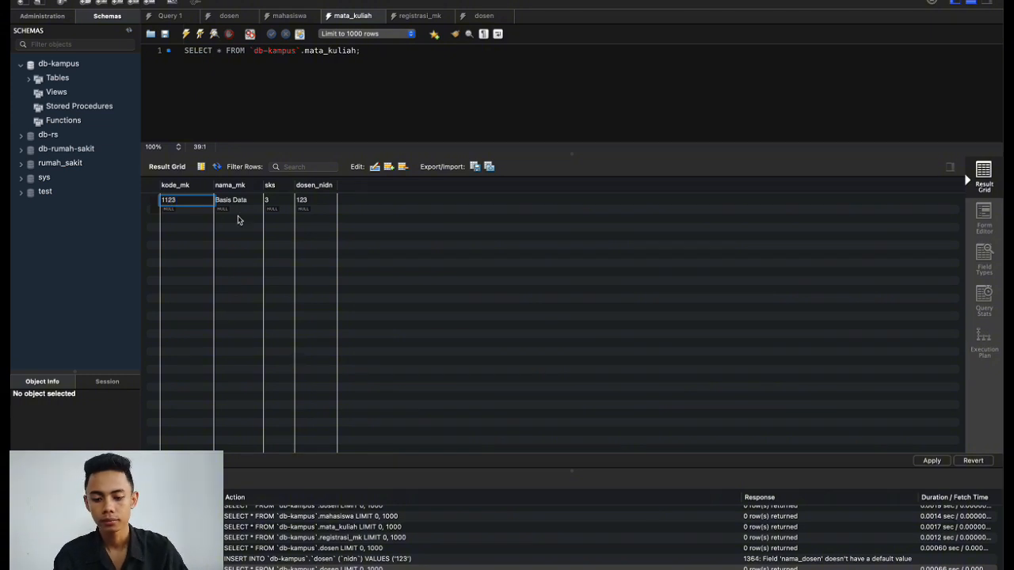
{"action": "left_click", "coordinate": [396, 265]}
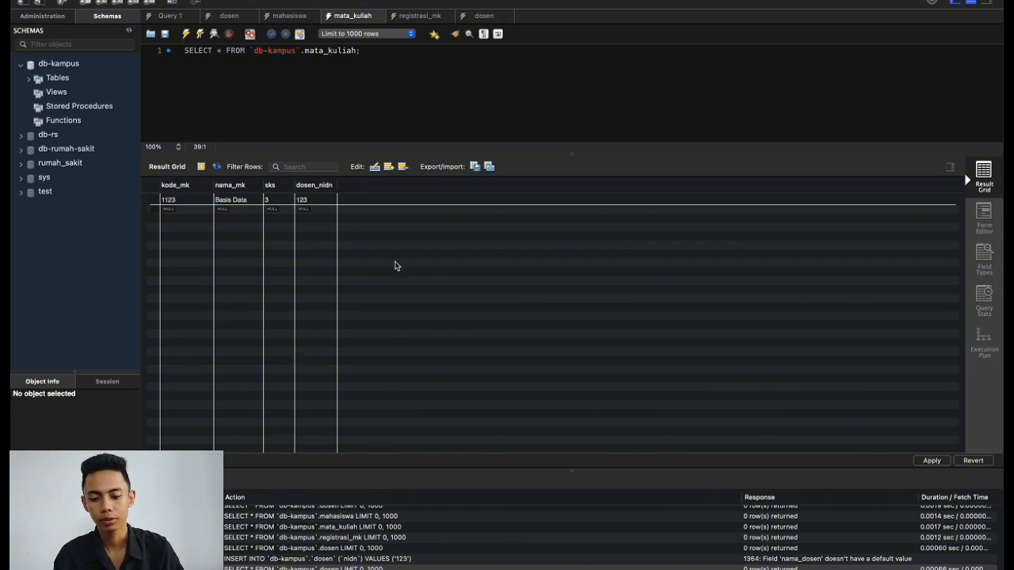
Apply the kode_mk 1123 change to db-kampus.
{"action": "left_click", "coordinate": [925, 459]}
{"action": "left_click", "coordinate": [739, 402]}
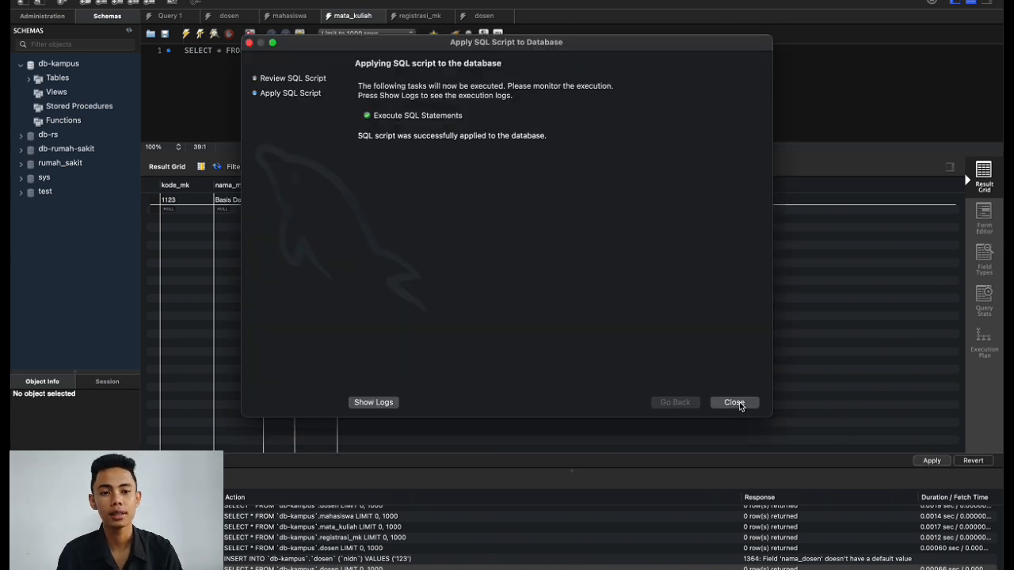
{"action": "left_click", "coordinate": [737, 402]}
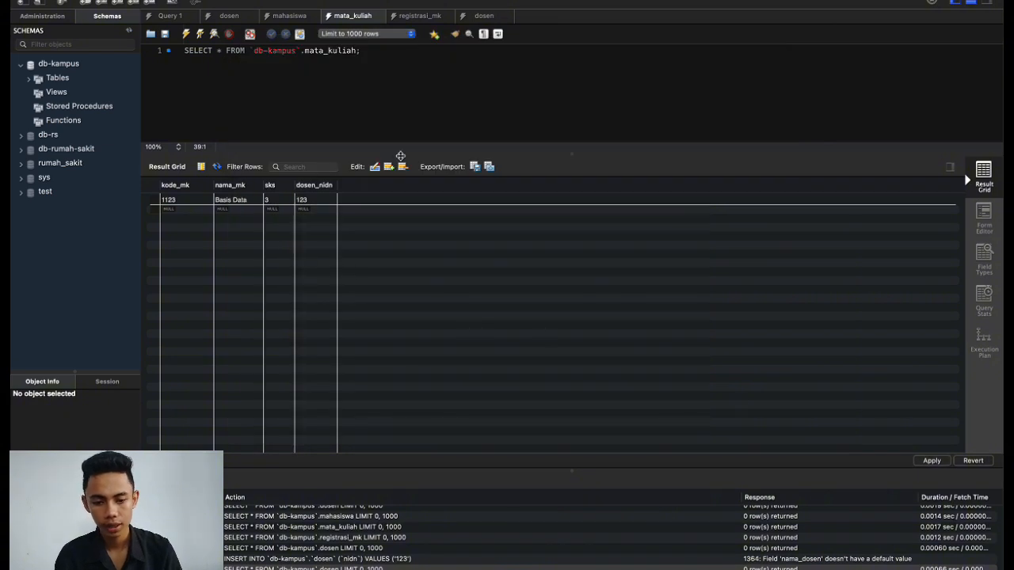
Widen m_nim and change the registrasi_mk m_kode_mk from F100 to 1123.
{"action": "left_click", "coordinate": [419, 16]}
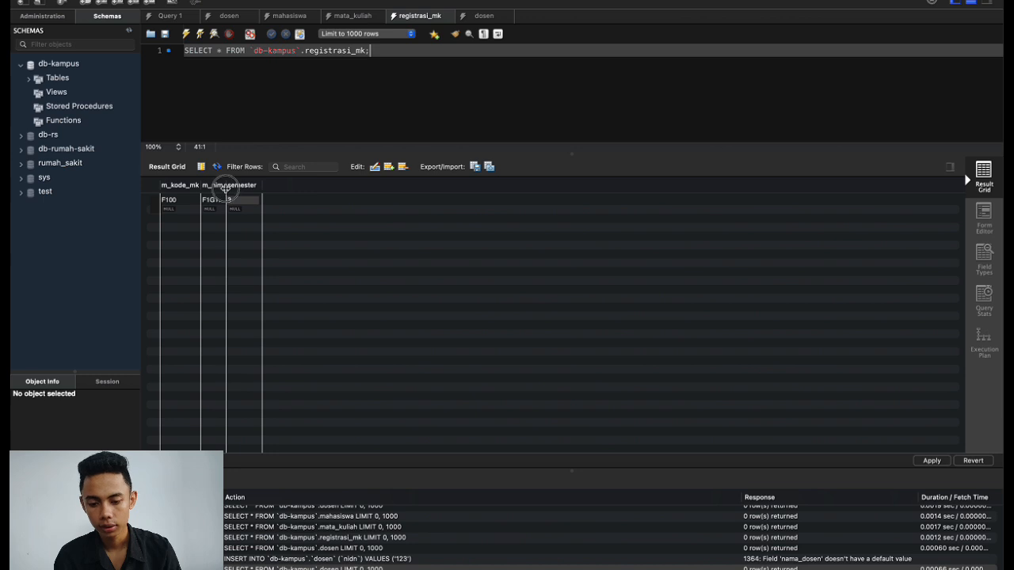
{"action": "left_click_drag", "start_coordinate": [227, 188], "coordinate": [320, 186]}
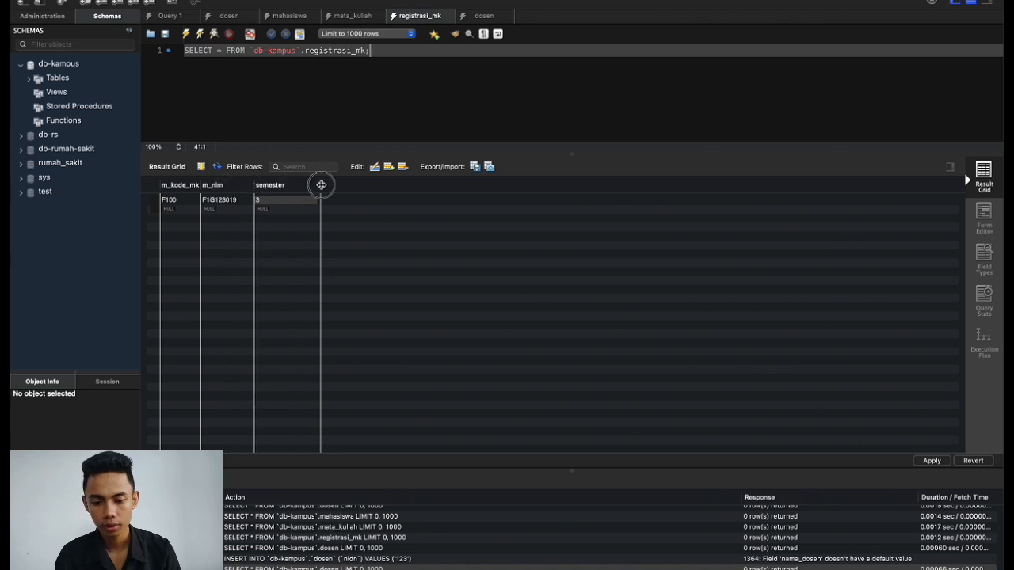
{"action": "left_click", "coordinate": [351, 17]}
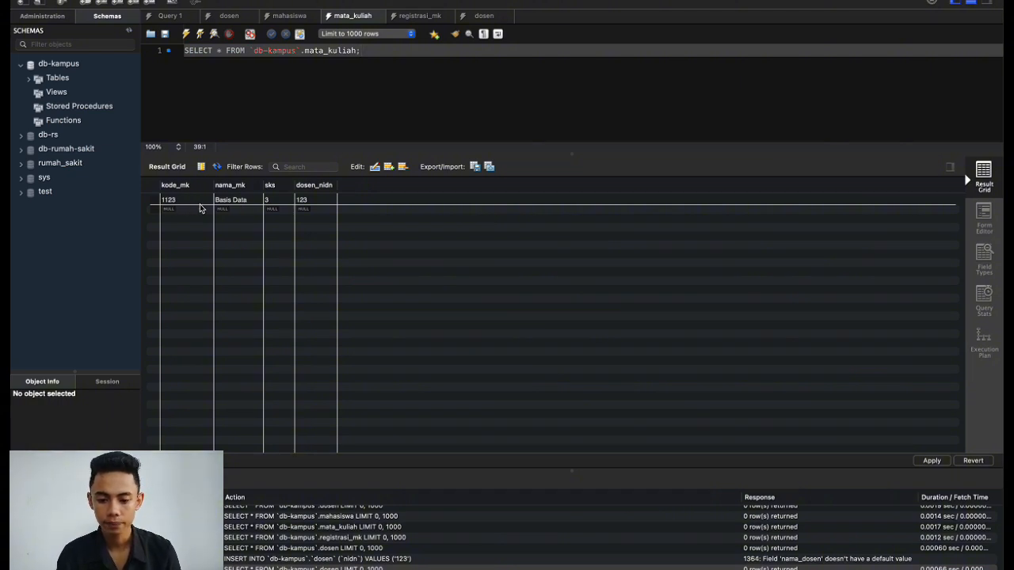
{"action": "left_click", "coordinate": [416, 21]}
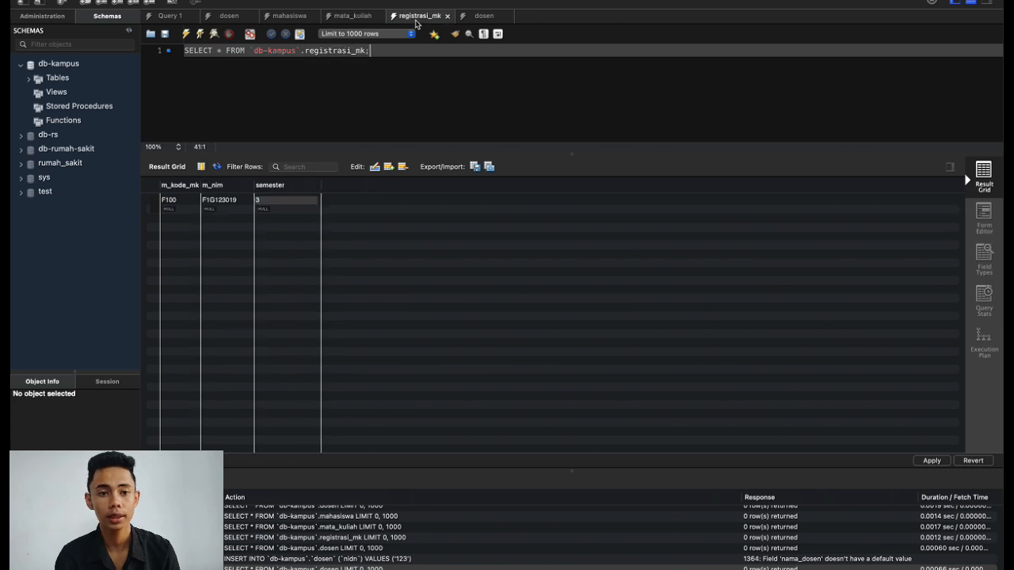
{"action": "double_click", "coordinate": [178, 198]}
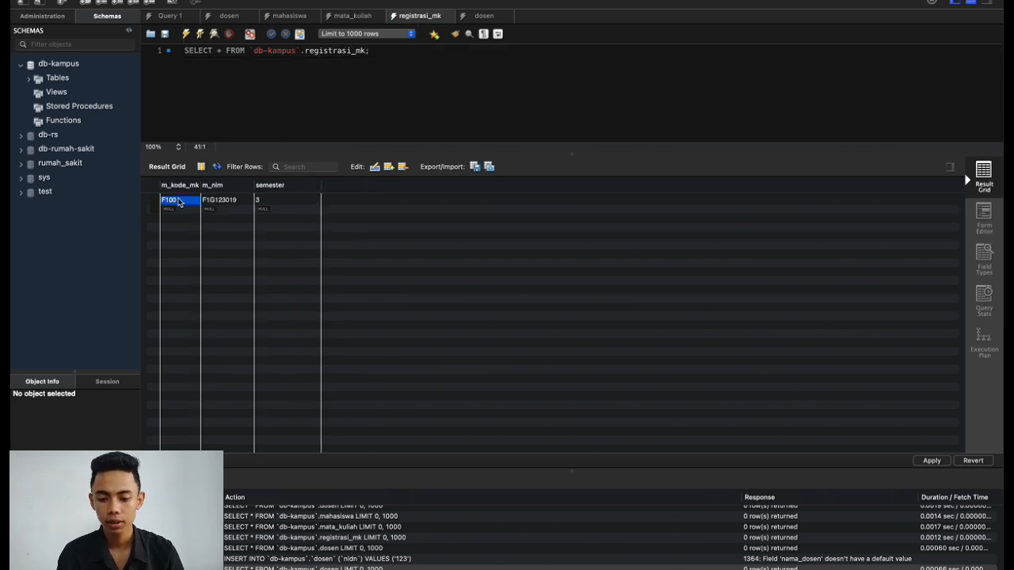
{"action": "type", "text": "1123"}
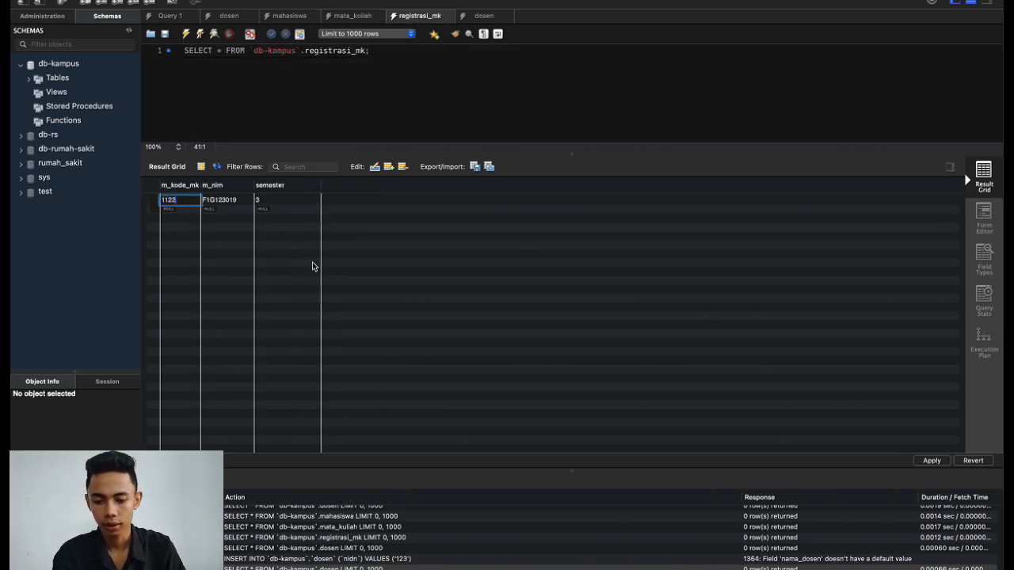
{"action": "left_click", "coordinate": [365, 297]}
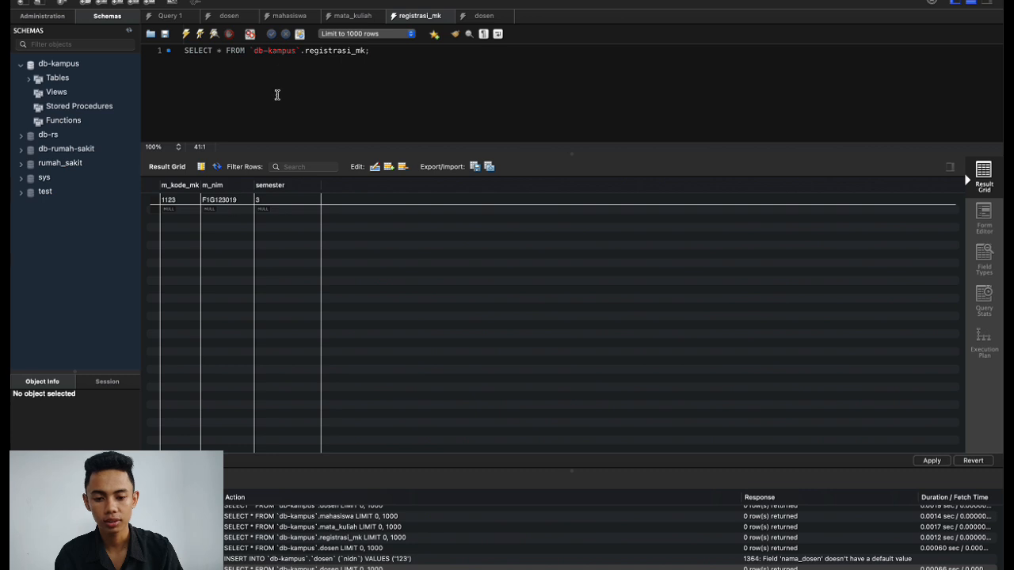
Apply the m_kode_mk 1123 change to db-kampus.
{"action": "left_click", "coordinate": [289, 18]}
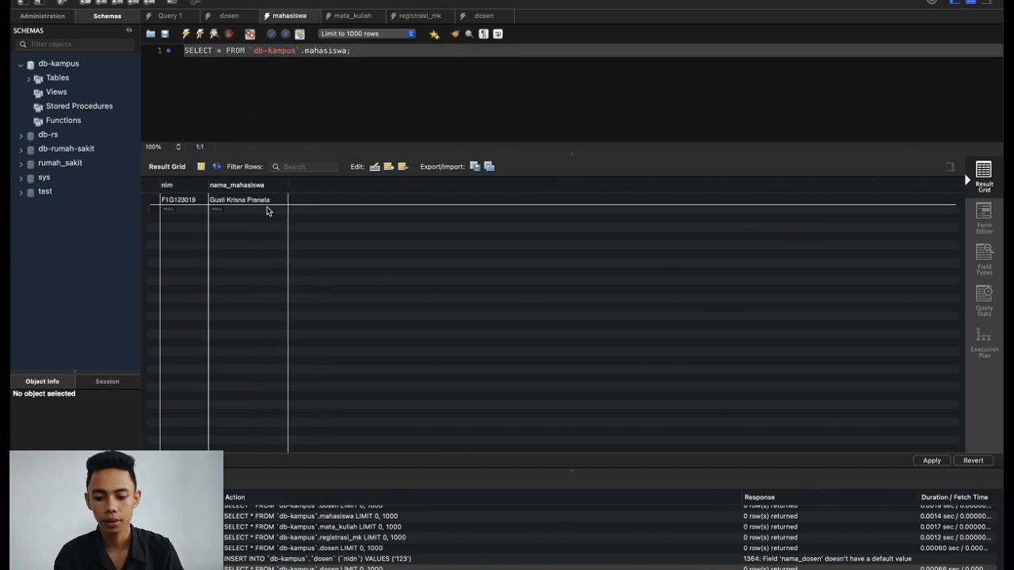
{"action": "left_click", "coordinate": [417, 19]}
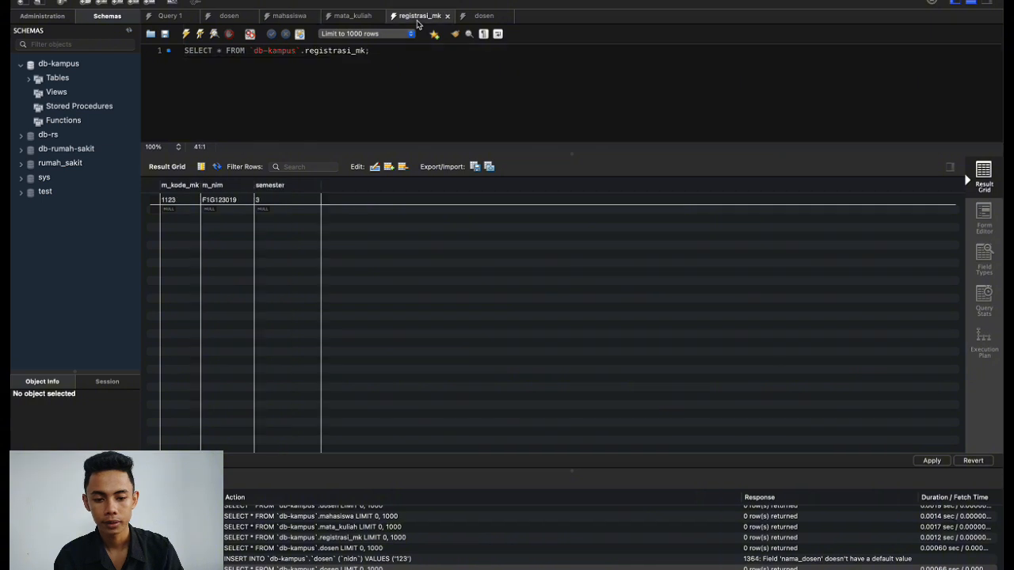
{"action": "left_click", "coordinate": [928, 461]}
{"action": "left_click", "coordinate": [747, 404]}
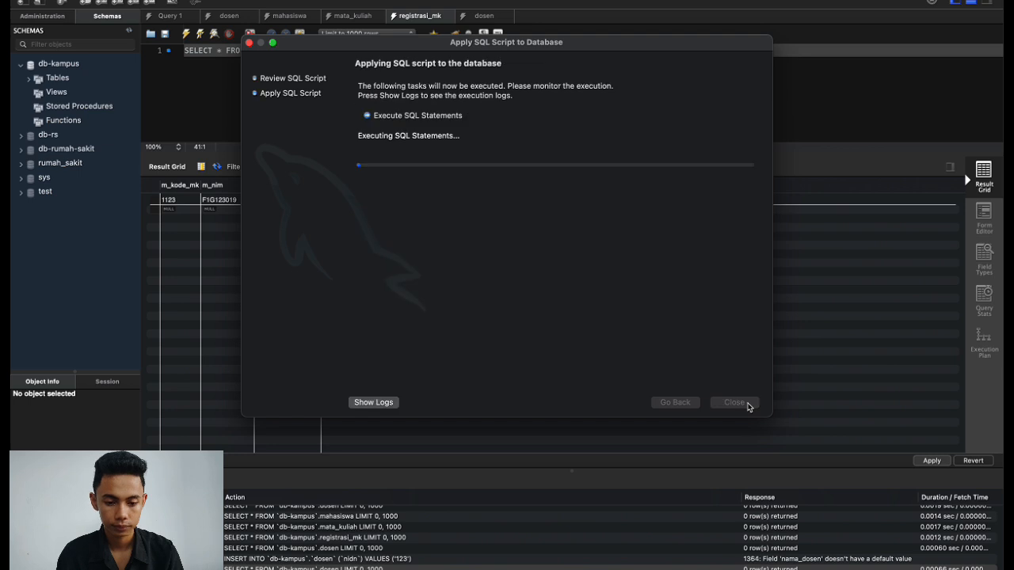
{"action": "left_click", "coordinate": [735, 403]}
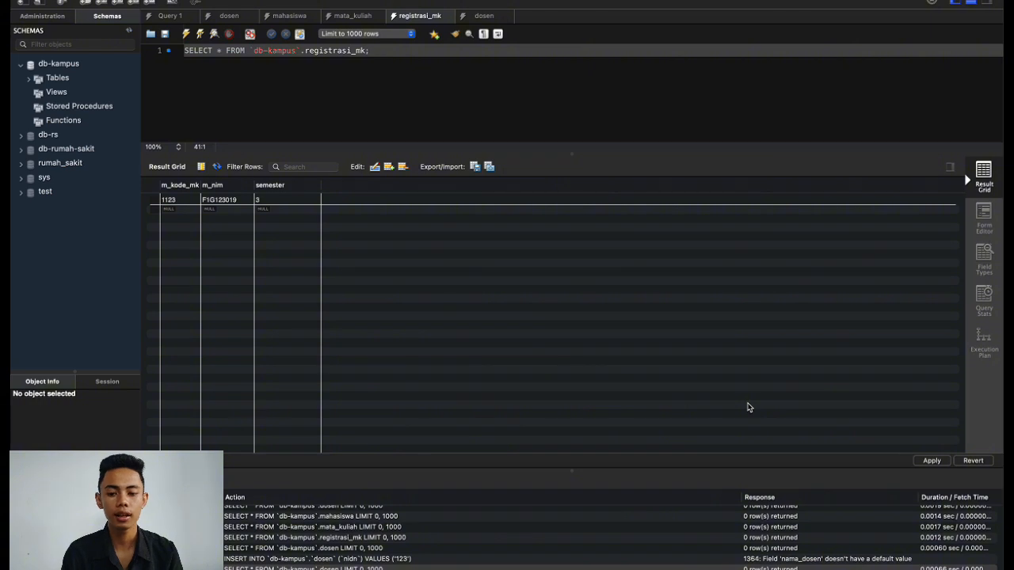
{"action": "left_click", "coordinate": [228, 16]}
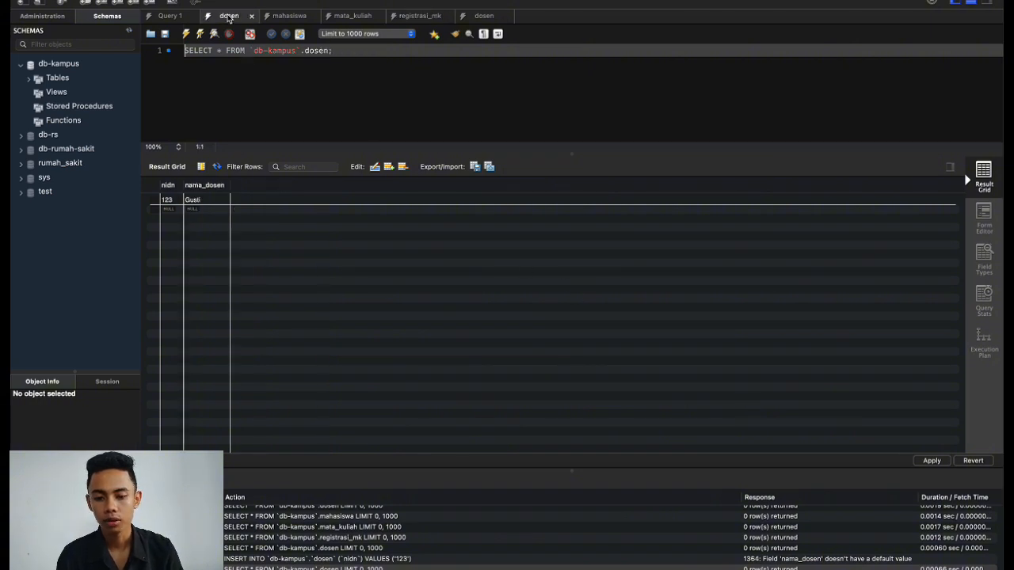
{"action": "left_click", "coordinate": [287, 17]}
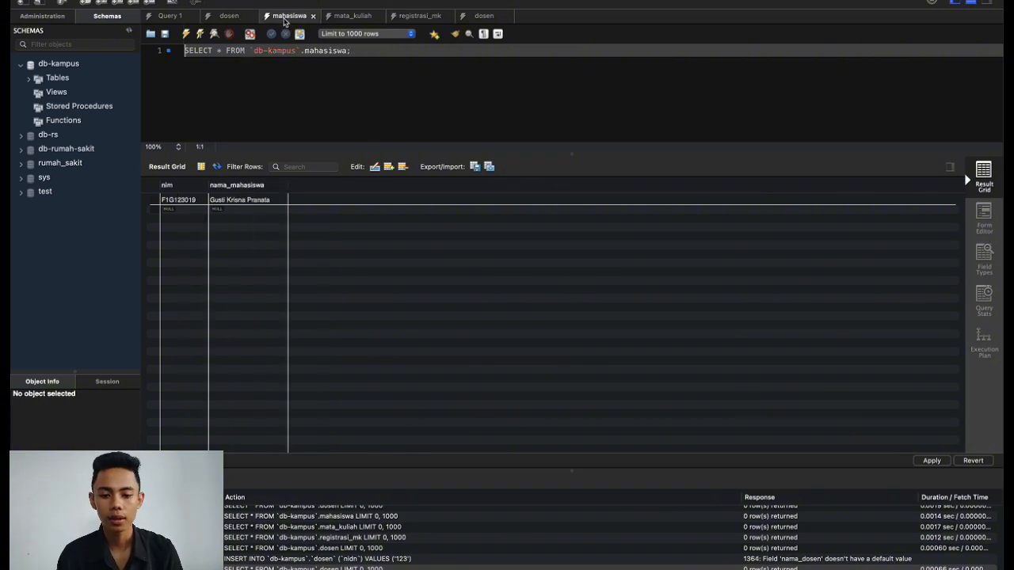
{"action": "left_click", "coordinate": [364, 19]}
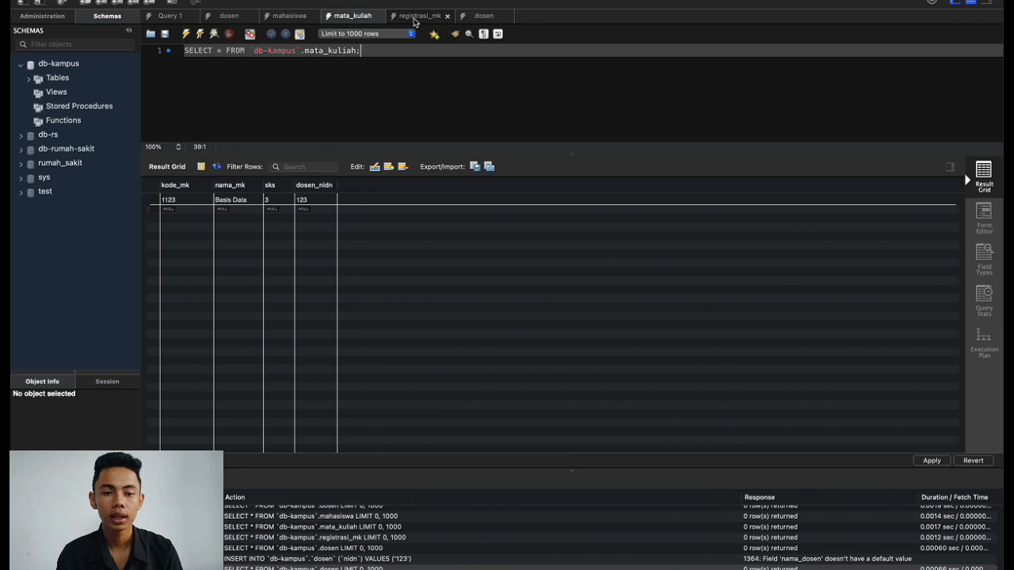
{"action": "left_click", "coordinate": [413, 17]}
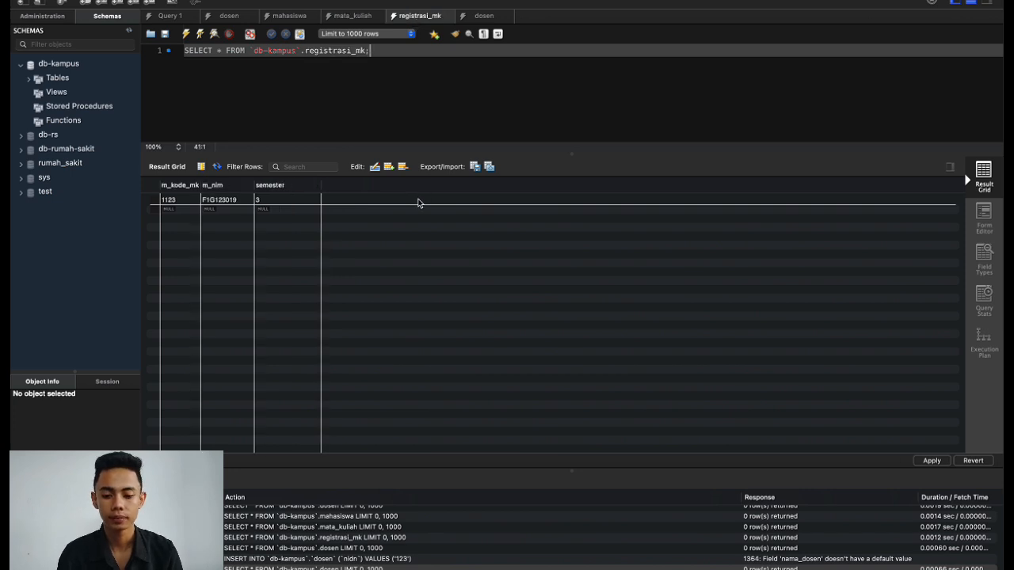